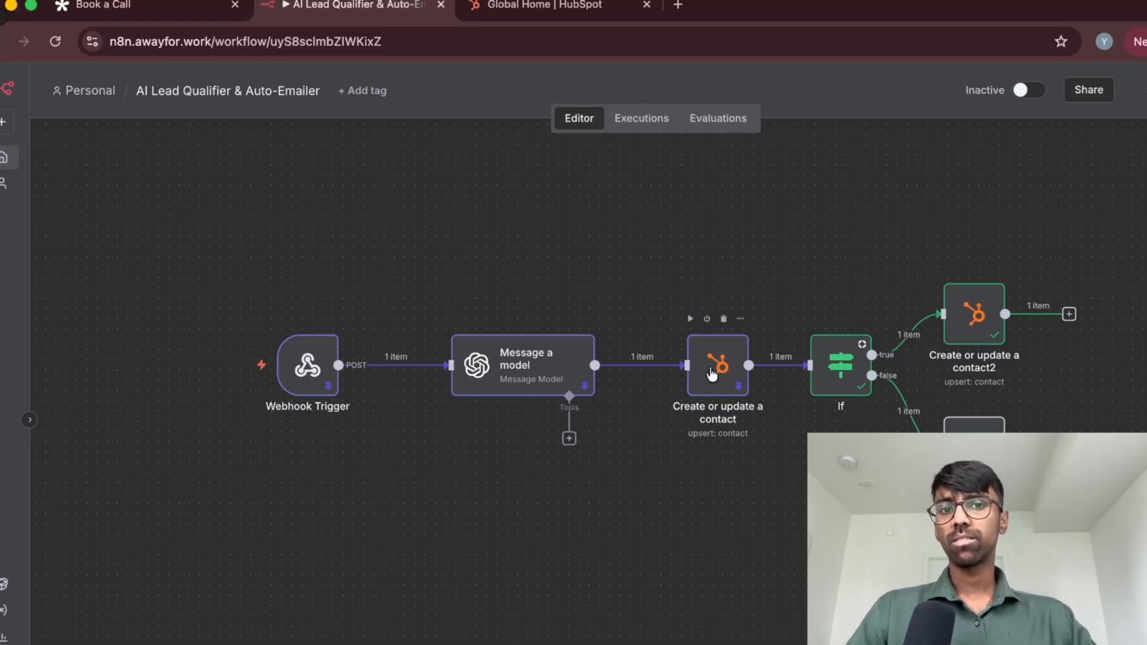
View the HubSpot home page and return to the AI Lead Qualifier & Auto-Emailer workflow in n8n
left_click(547, 14)
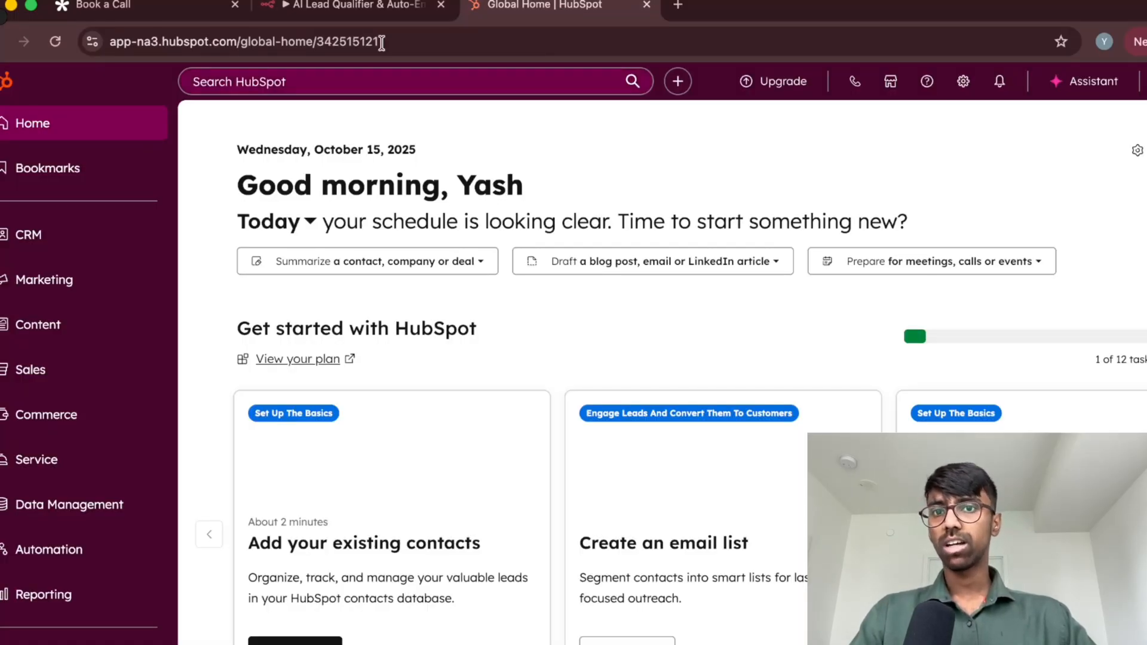
left_click(381, 9)
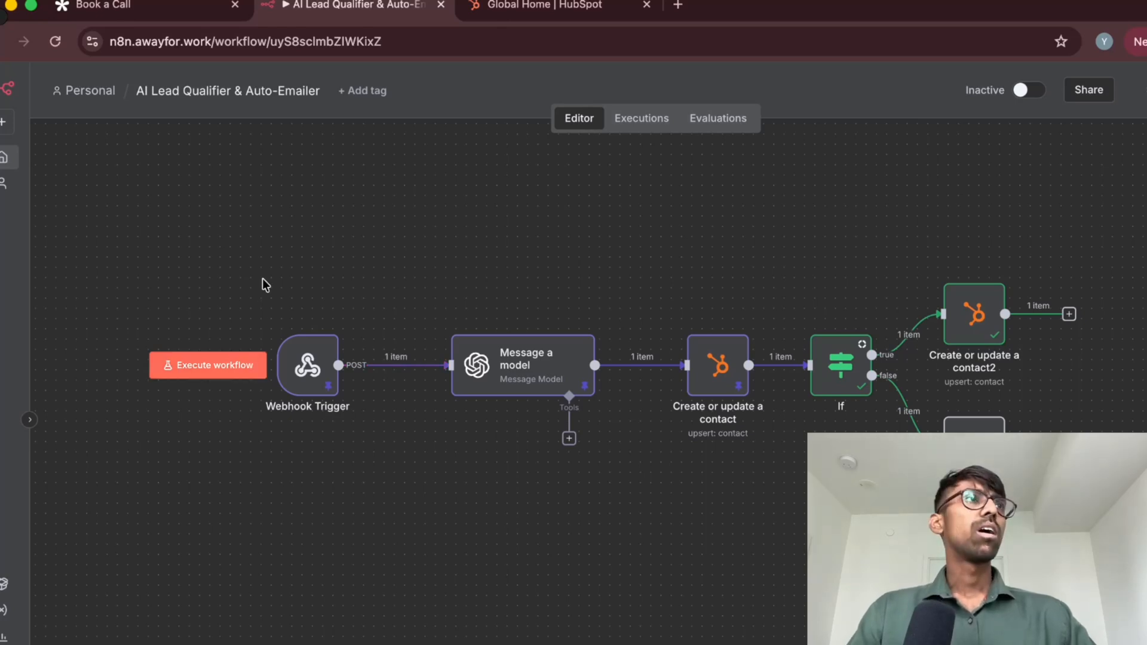
Switch to Tally and open the Book a Call form for editing
left_click(141, 5)
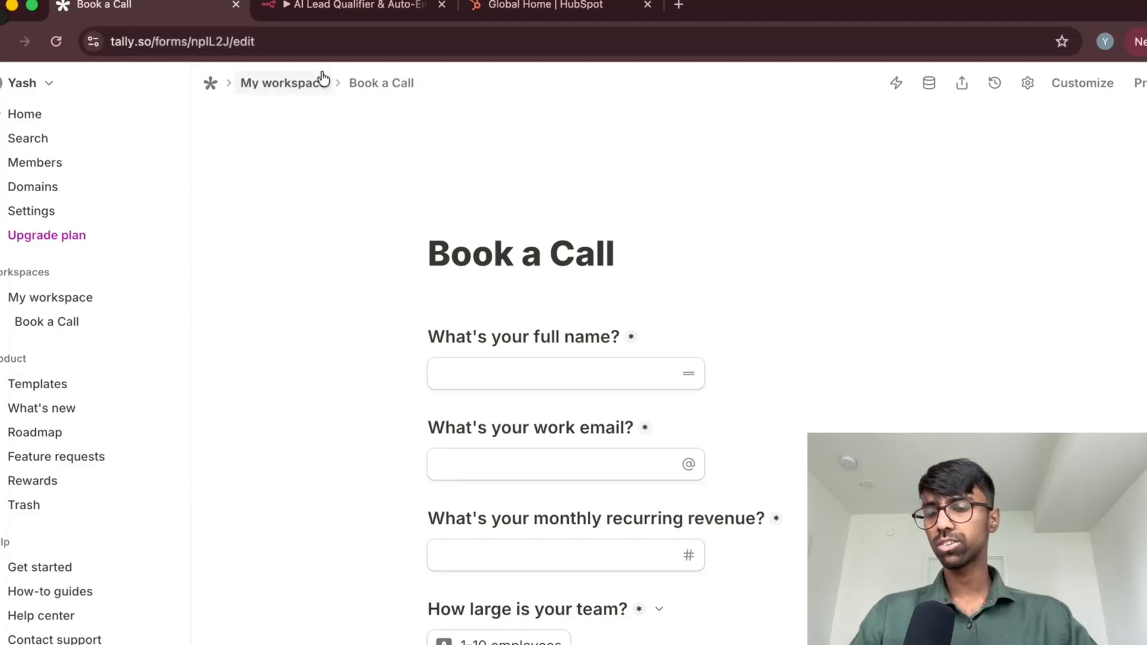
left_click(98, 110)
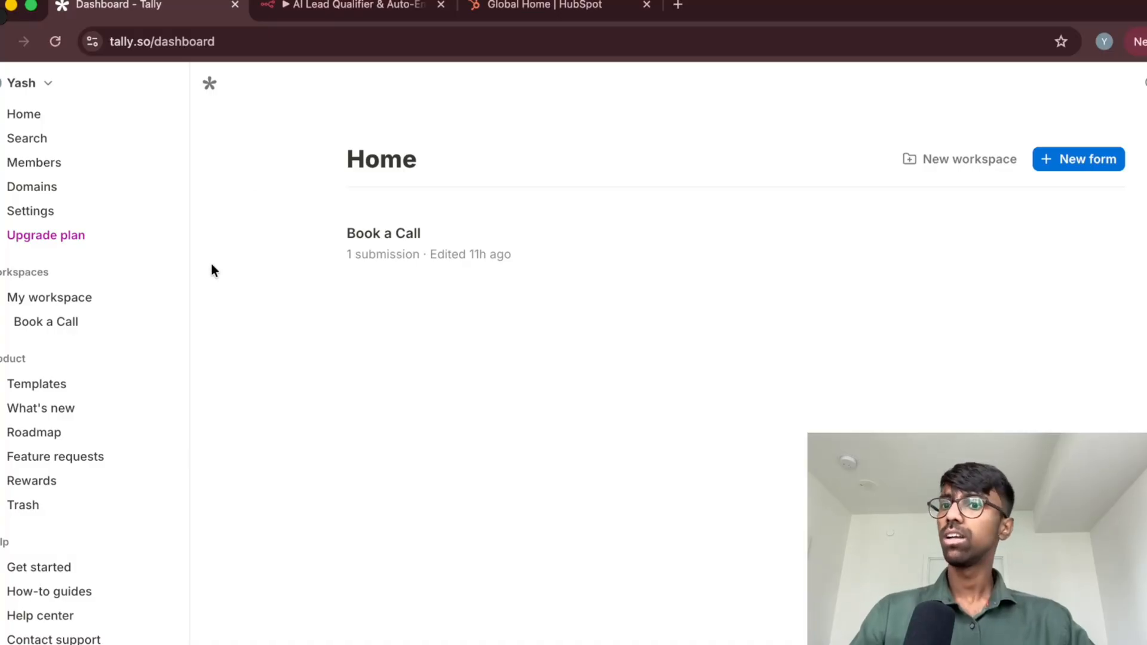
left_click(52, 328)
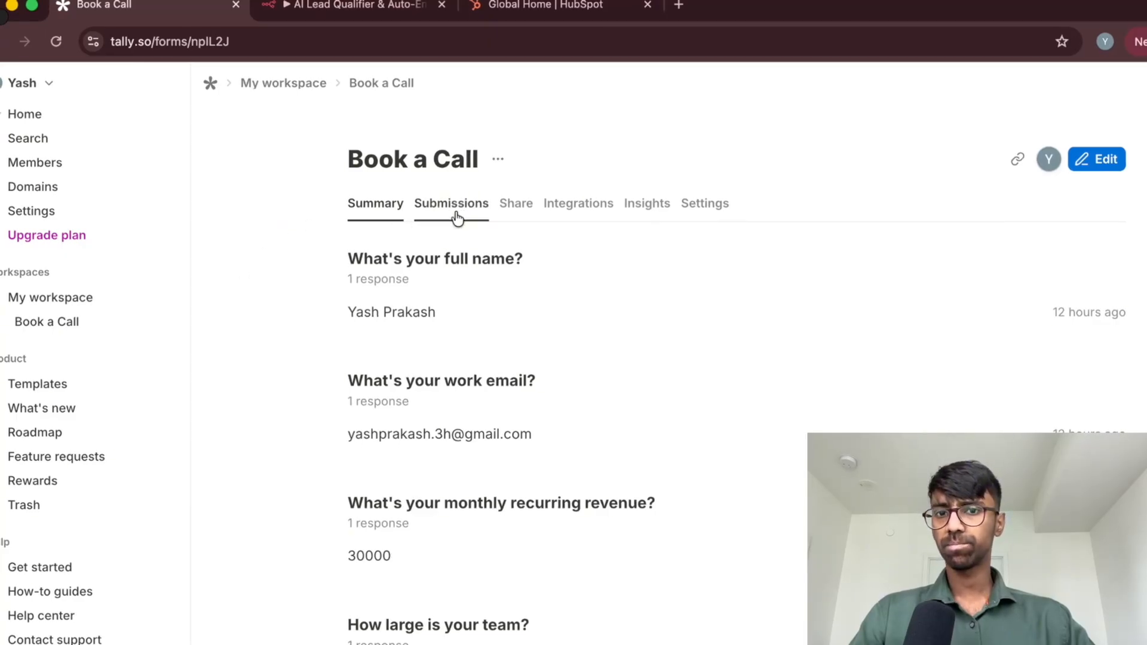
left_click(1110, 166)
Review the Book a Call form's full name, work email and monthly recurring revenue questions
scroll(710, 234, "down", 4)
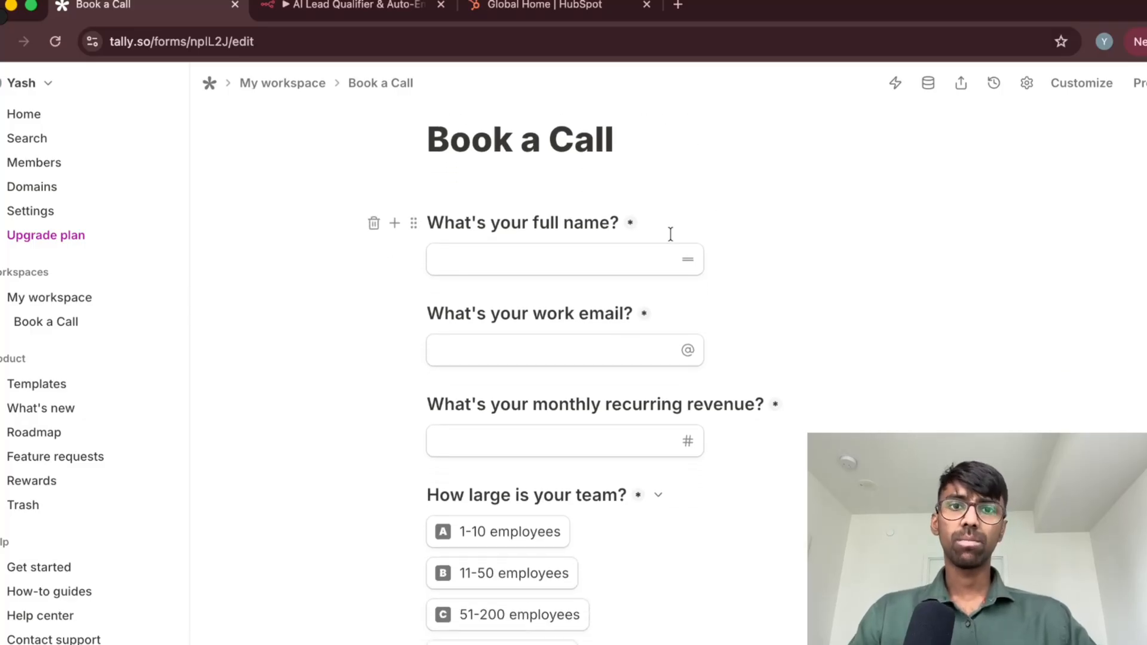
scroll(738, 220, "down", 3)
scroll(658, 185, "up", 1)
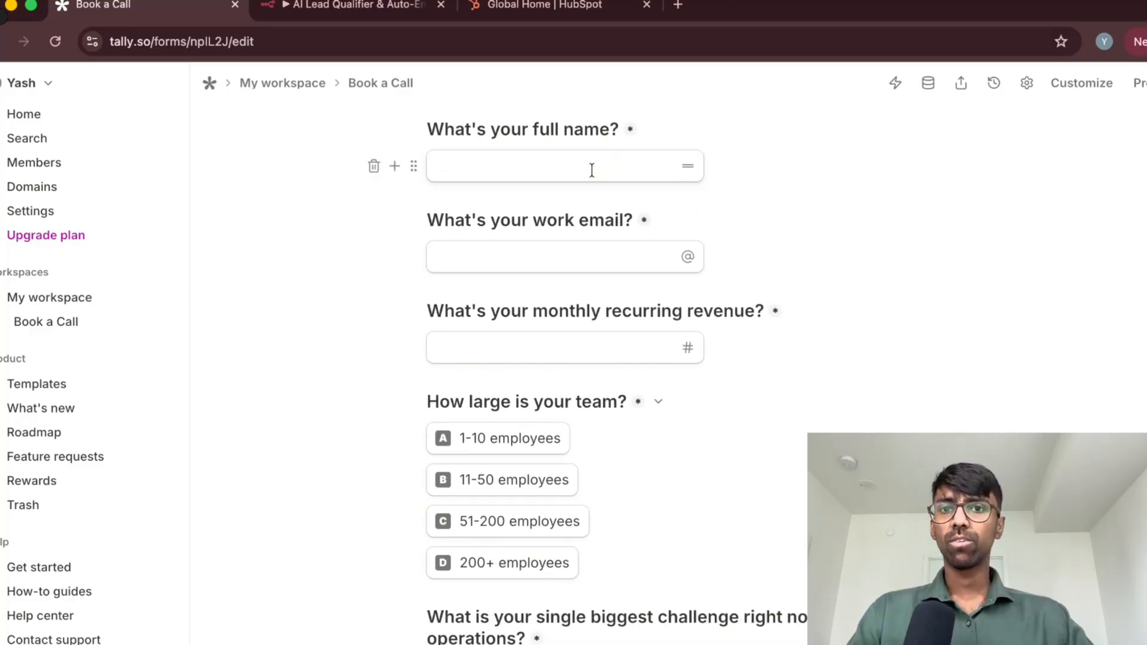
left_click(594, 169)
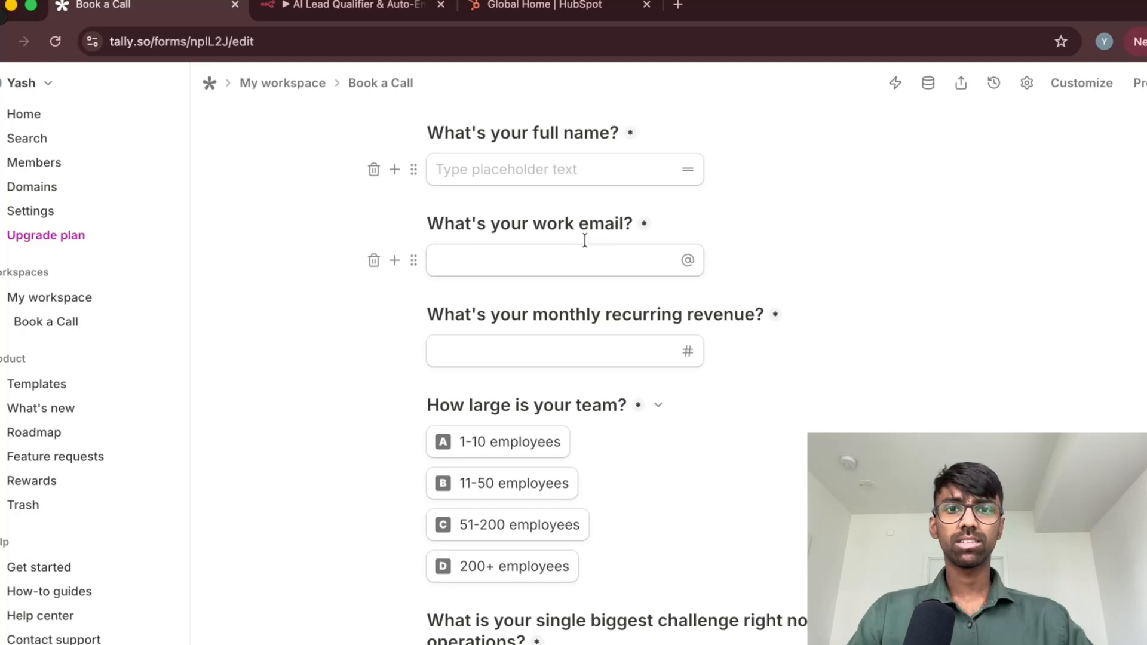
left_click(582, 263)
scroll(753, 258, "down", 1)
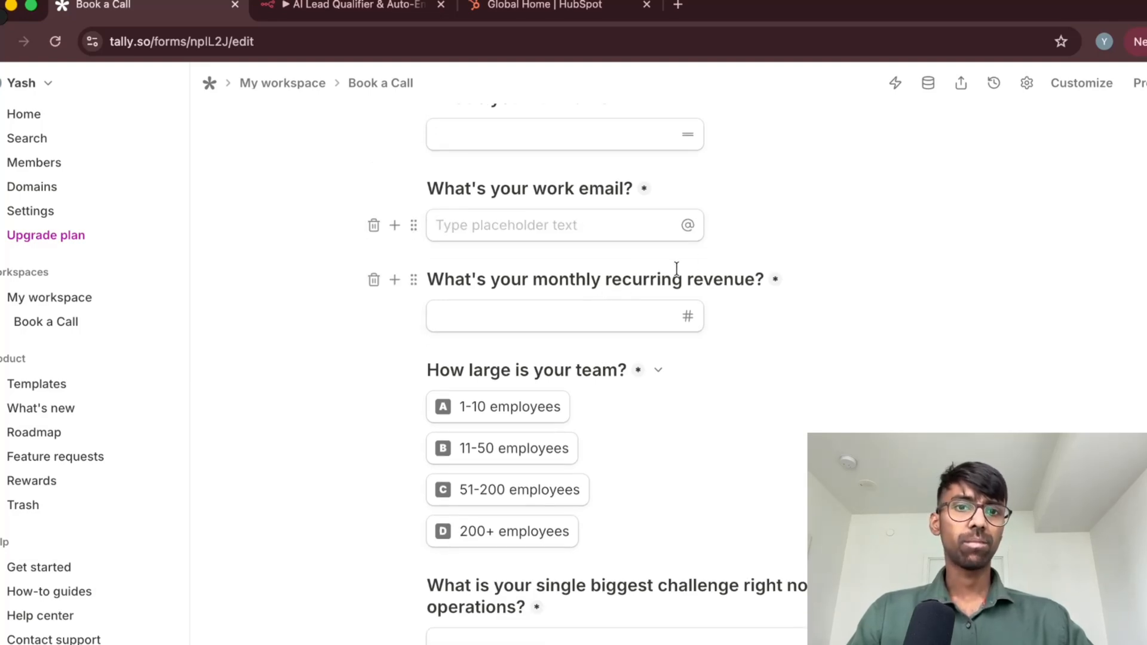
left_click(583, 314)
scroll(668, 347, "down", 4)
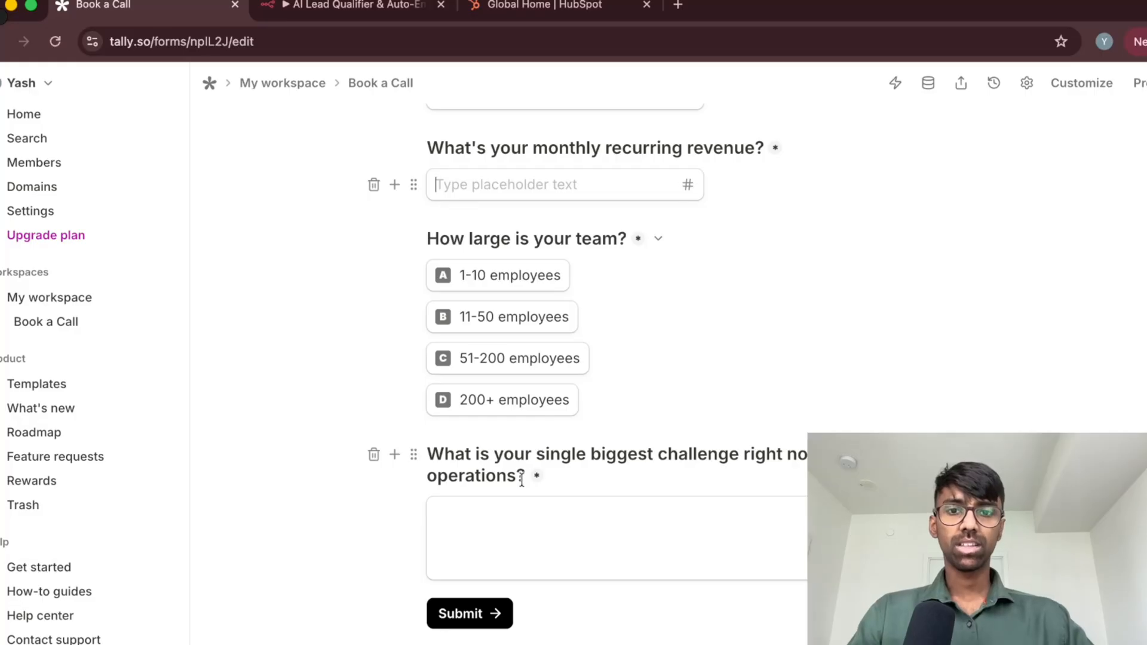
Examine the team size options and the biggest-challenge question at the end of the Book a Call form
left_click(481, 512)
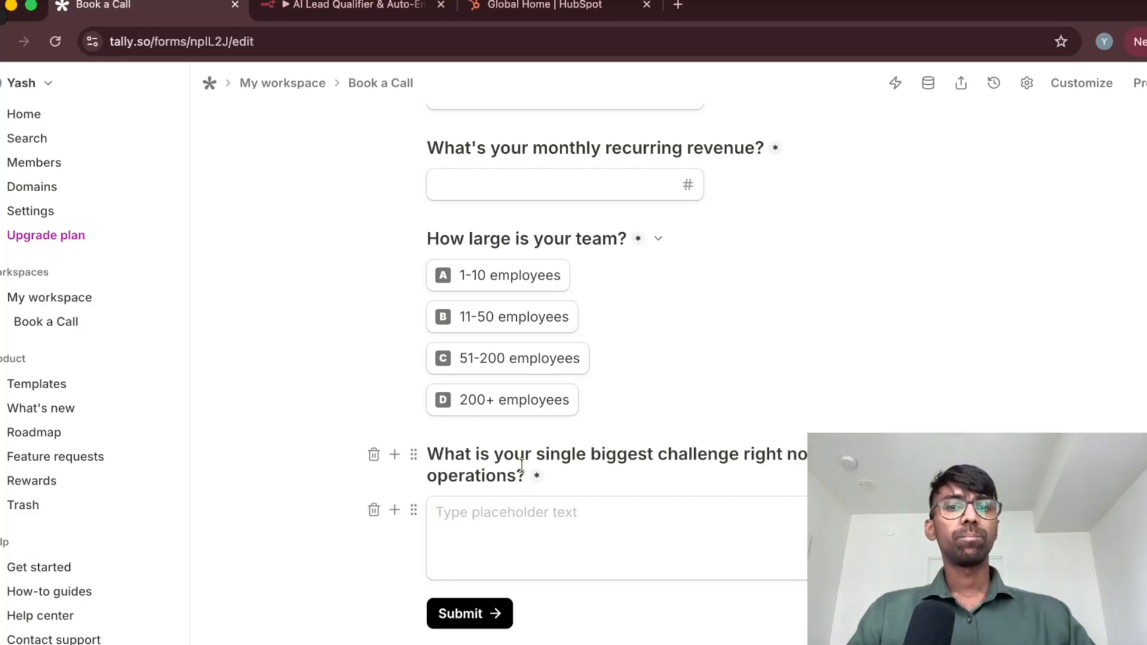
scroll(525, 478, "up", 6)
scroll(538, 443, "down", 6)
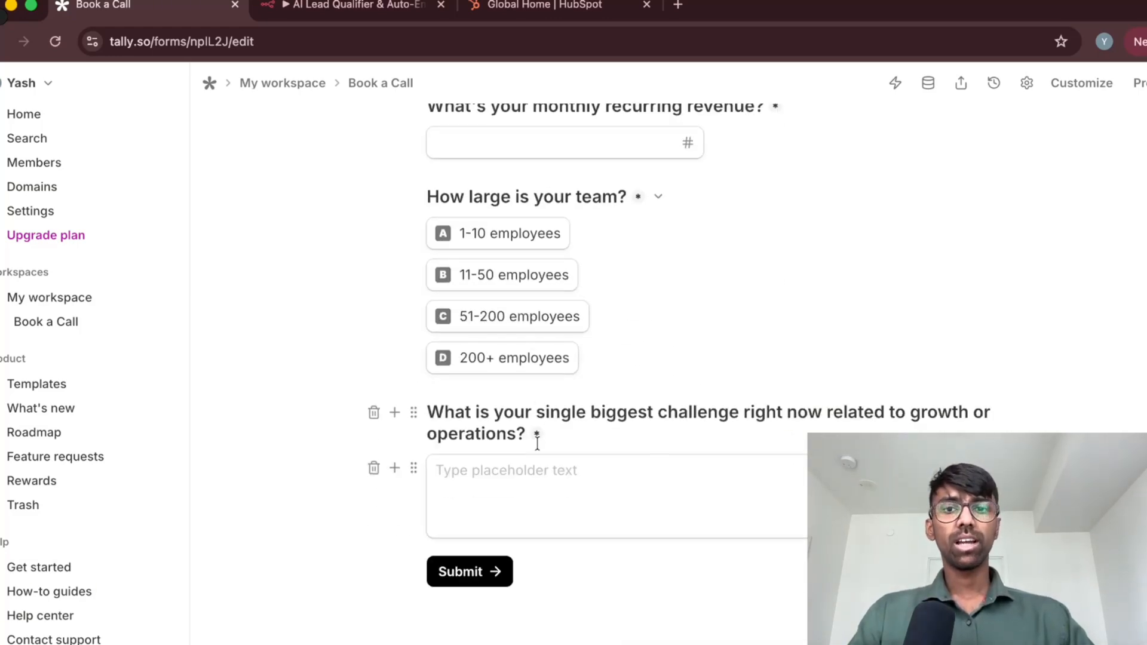
scroll(538, 448, "up", 3)
scroll(538, 446, "down", 3)
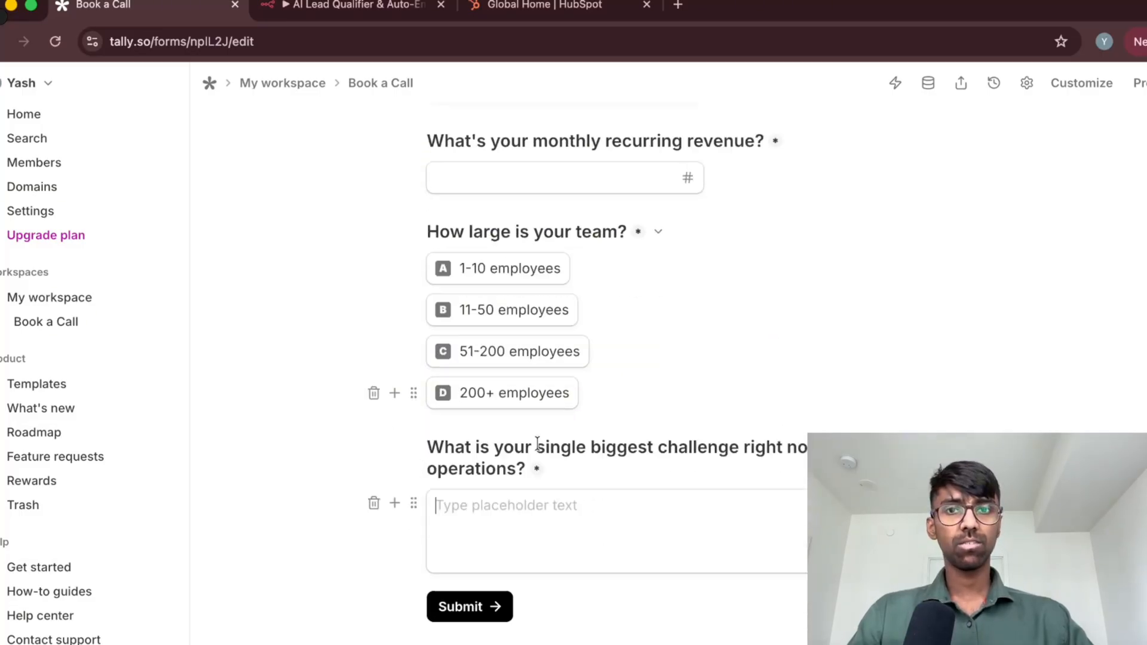
left_click(540, 491)
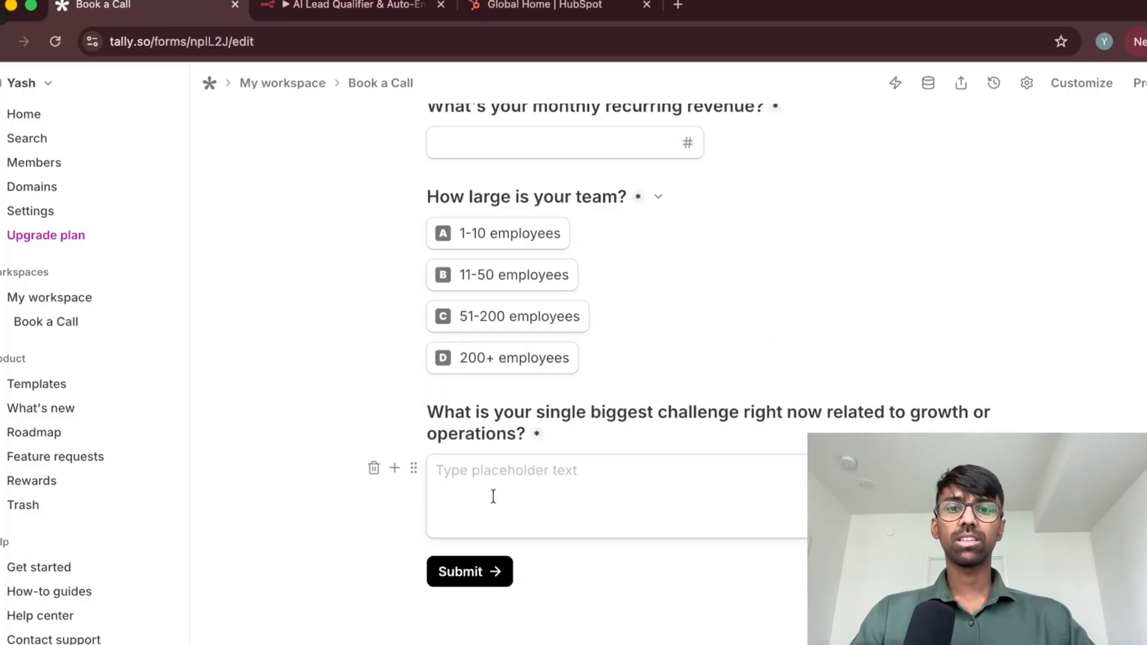
left_click(532, 434)
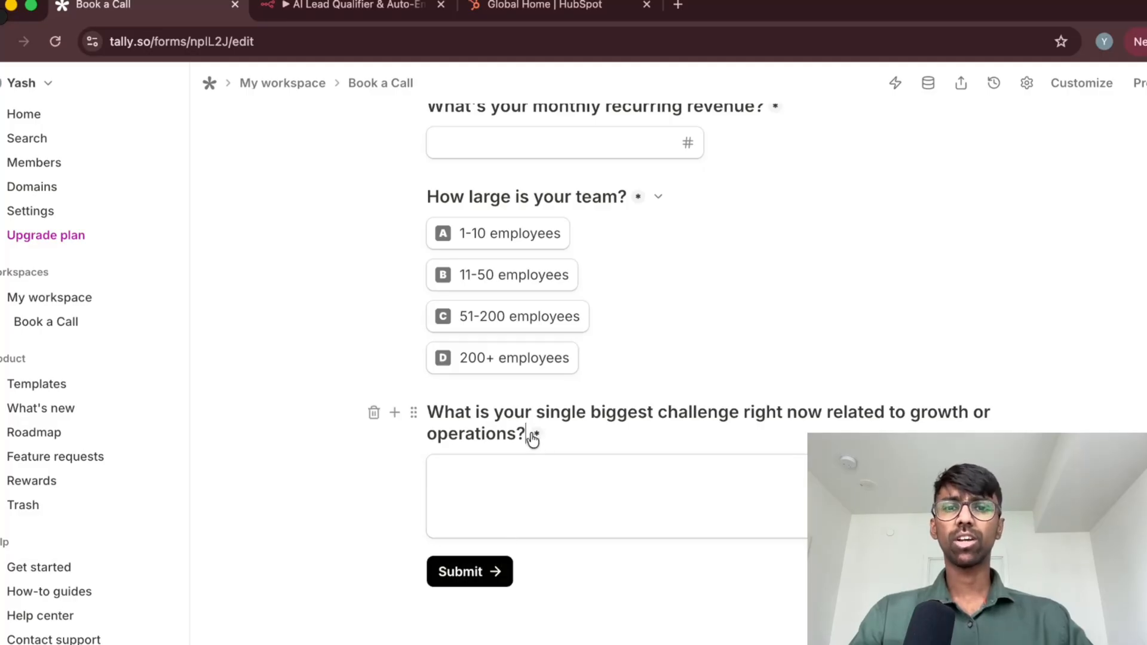
scroll(606, 371, "up", 1)
scroll(606, 372, "up", 2)
scroll(689, 396, "up", 5)
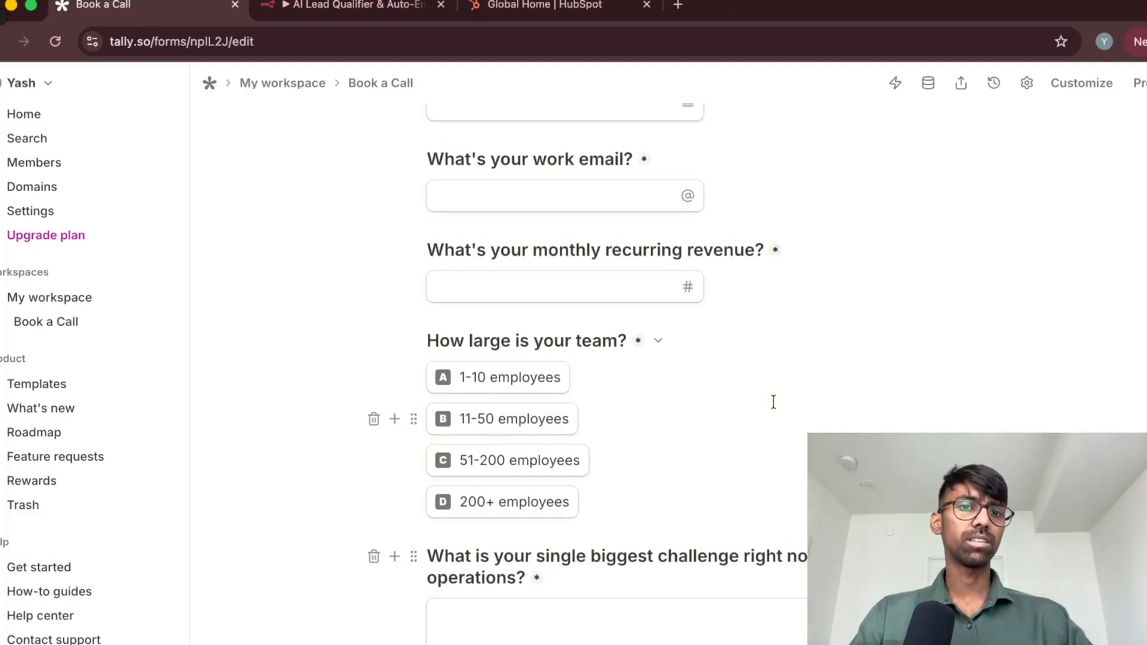
scroll(643, 418, "down", 7)
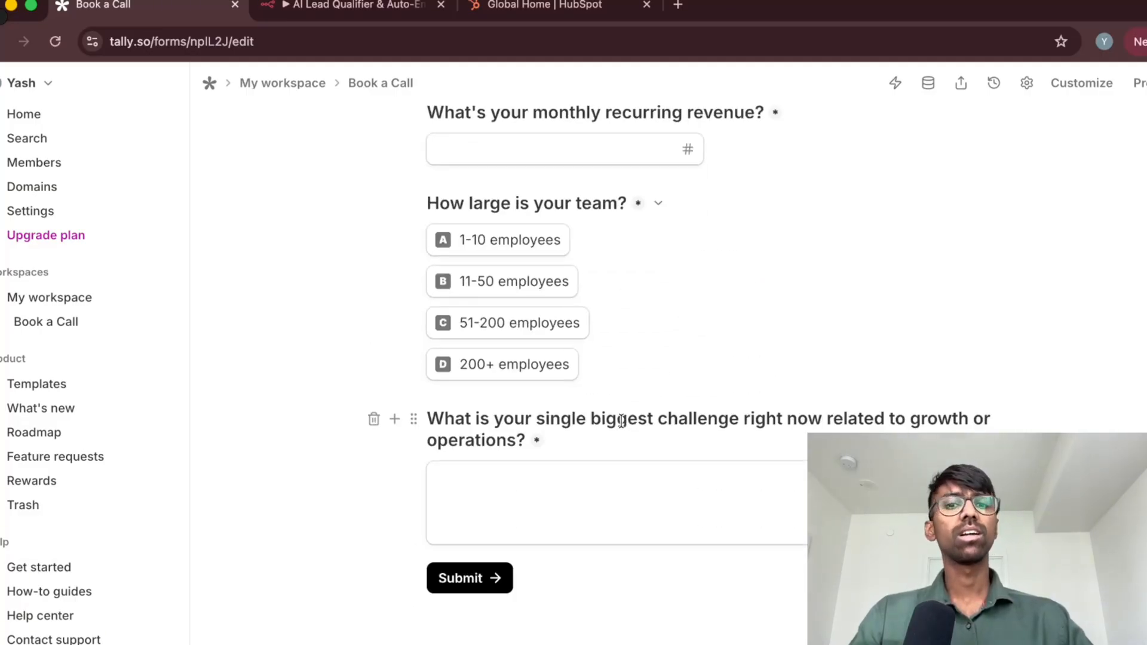
left_click(507, 486)
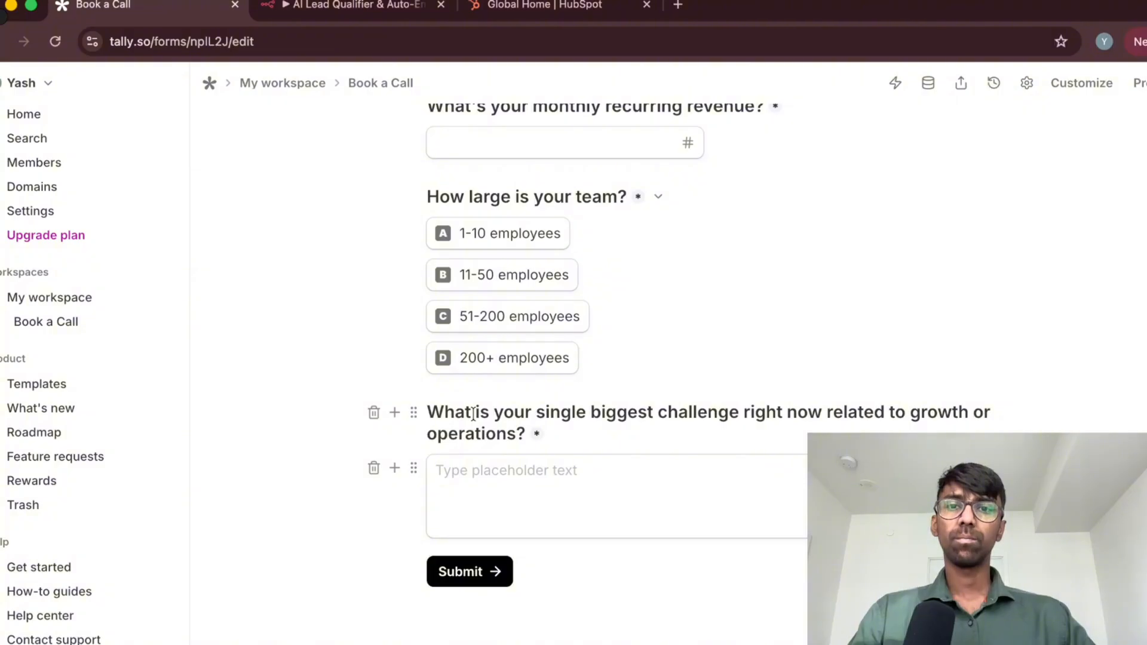
scroll(358, 412, "up", 1)
View the Book a Call form's submissions and its response summary
left_click(48, 321)
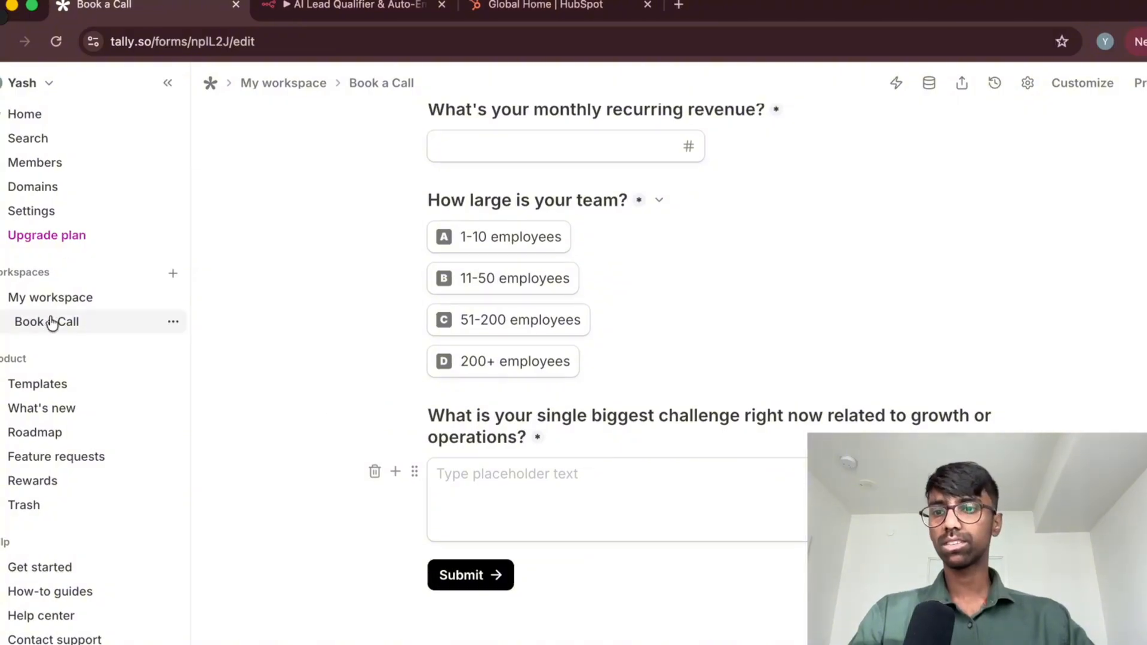
left_click(425, 204)
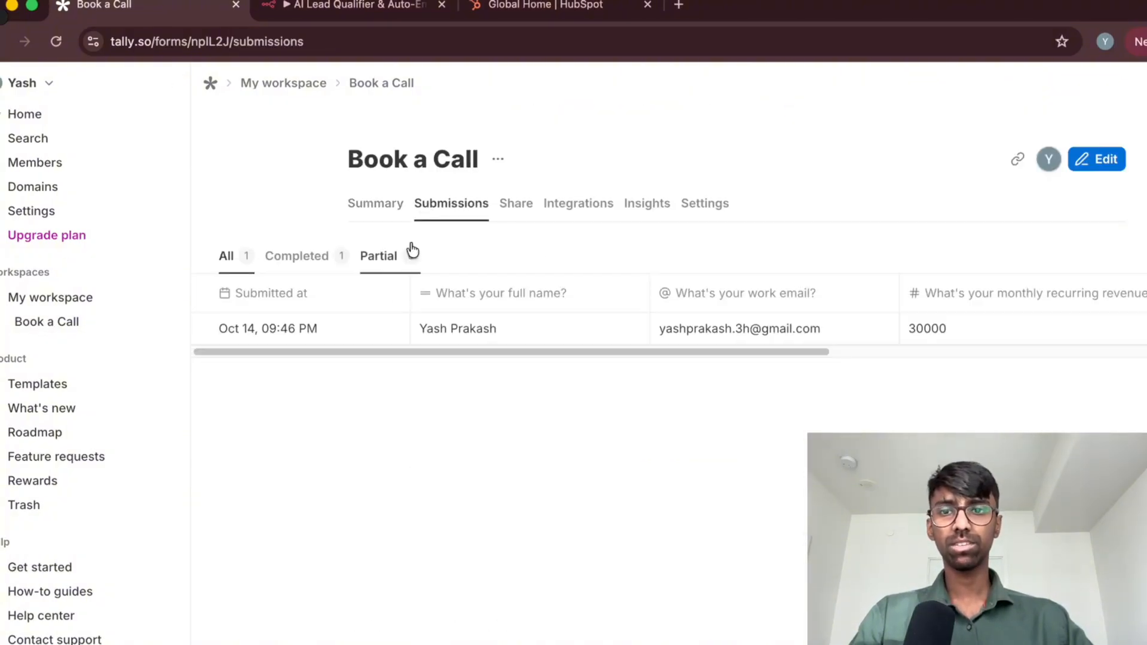
left_click_drag(526, 353, 483, 363)
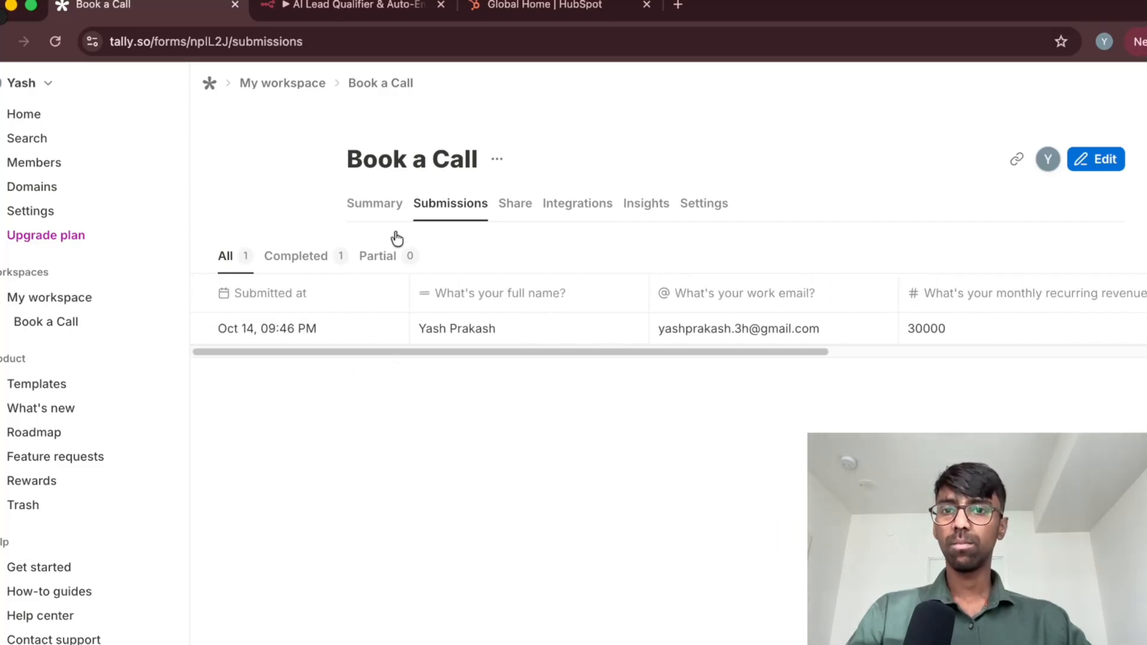
mouse_move(486, 328)
left_click(372, 205)
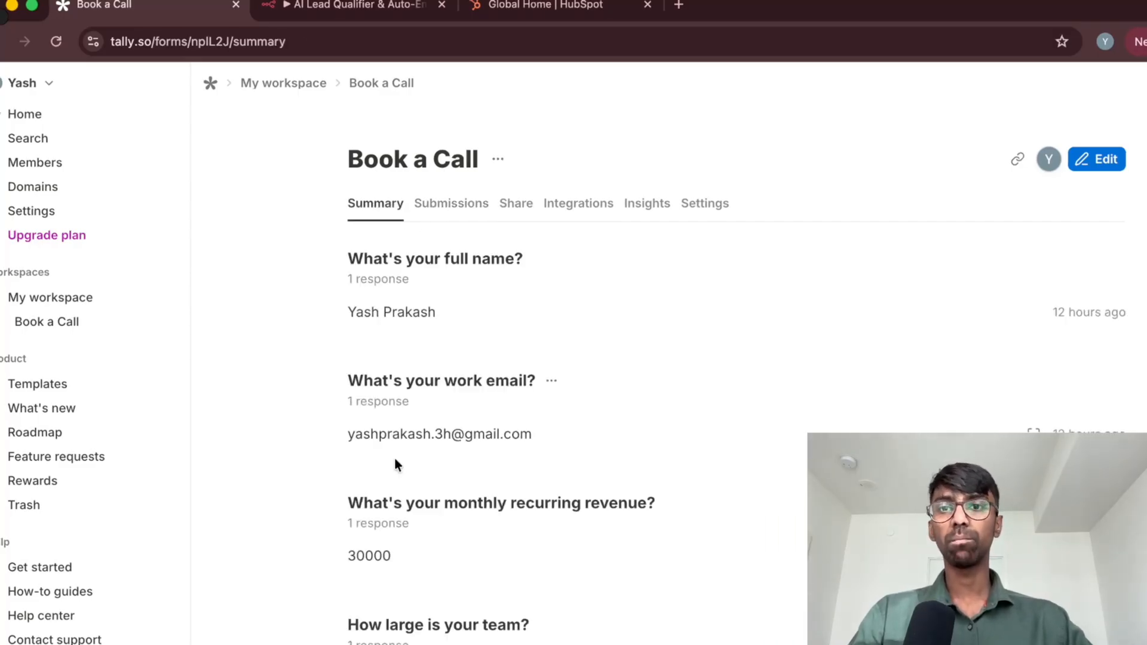
Switch to the n8n workflow and open the Webhook Trigger node's settings
left_click(375, 14)
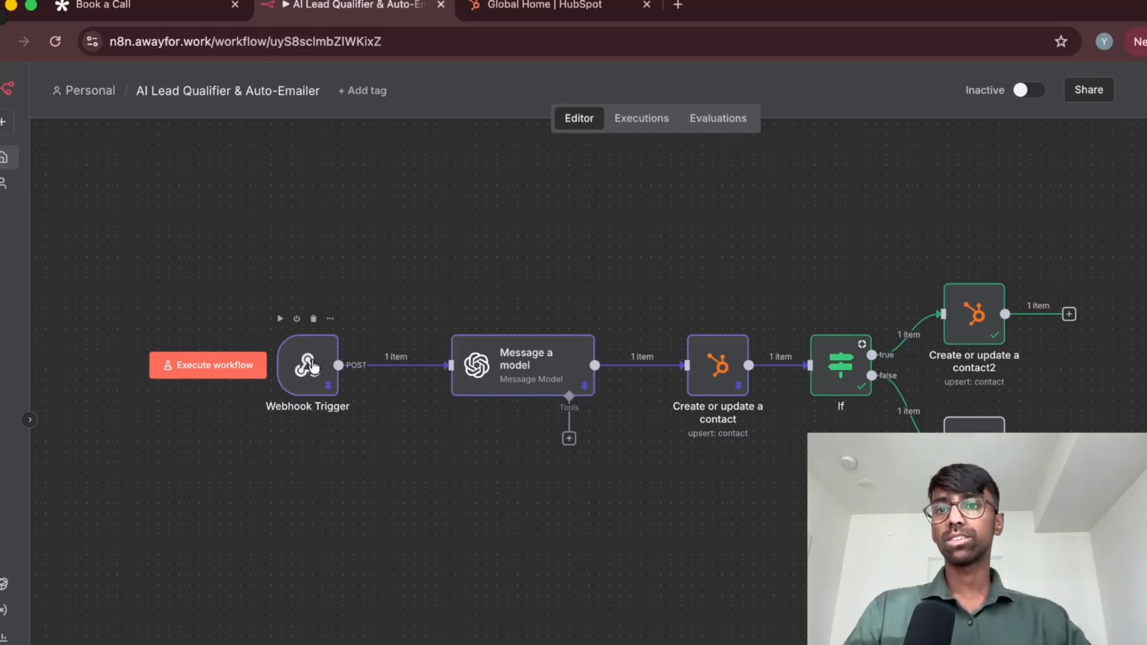
left_click(164, 9)
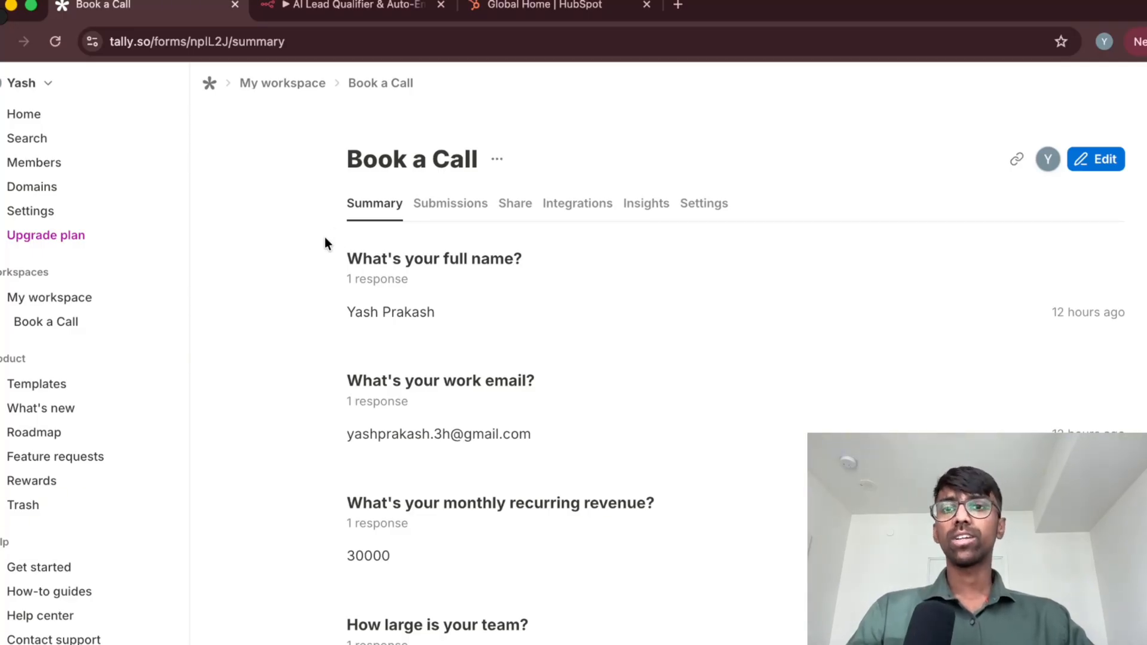
left_click(328, 7)
double_click(314, 374)
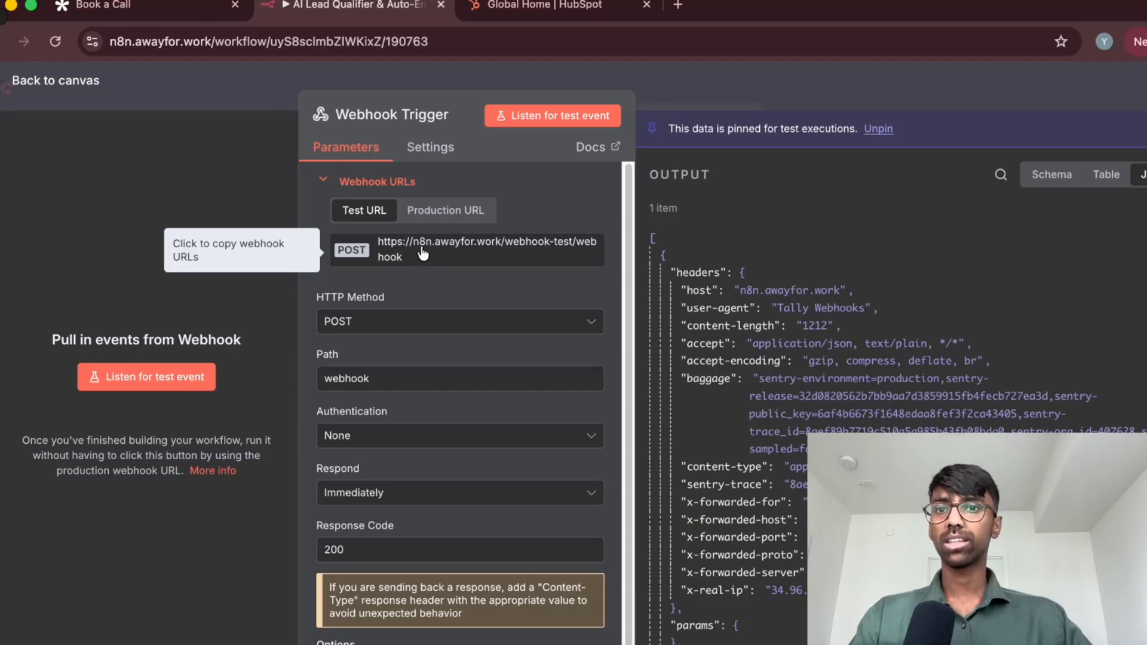
Switch back to Tally, reopen the Book a Call form in the editor and look through its questions
left_click(144, 6)
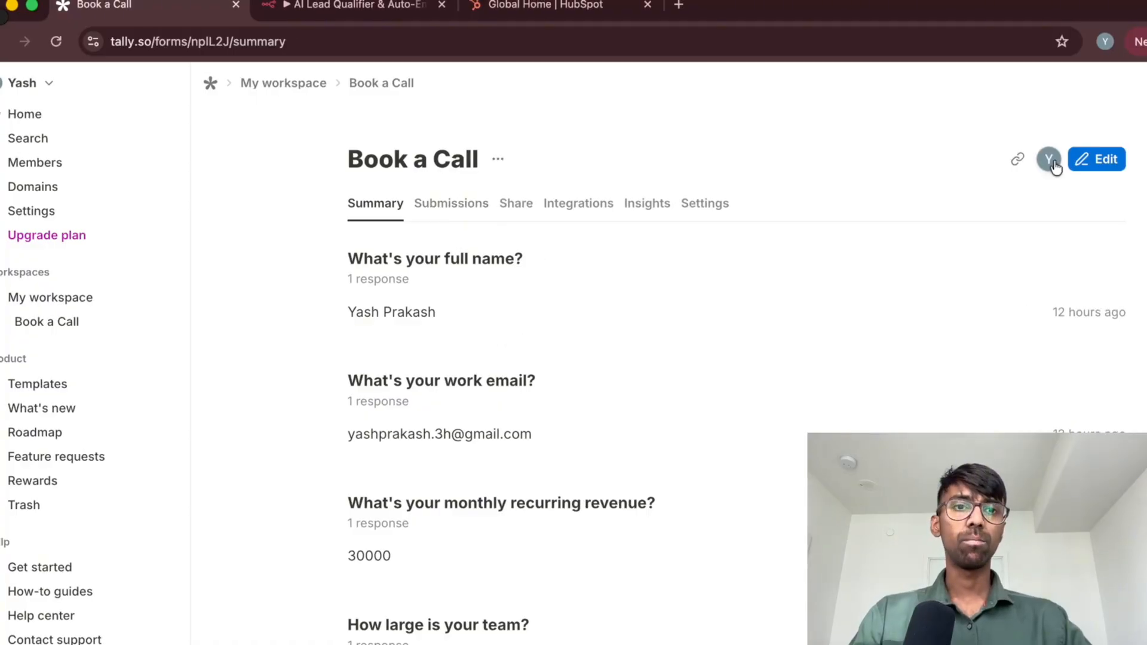
left_click(1083, 168)
scroll(687, 358, "down", 10)
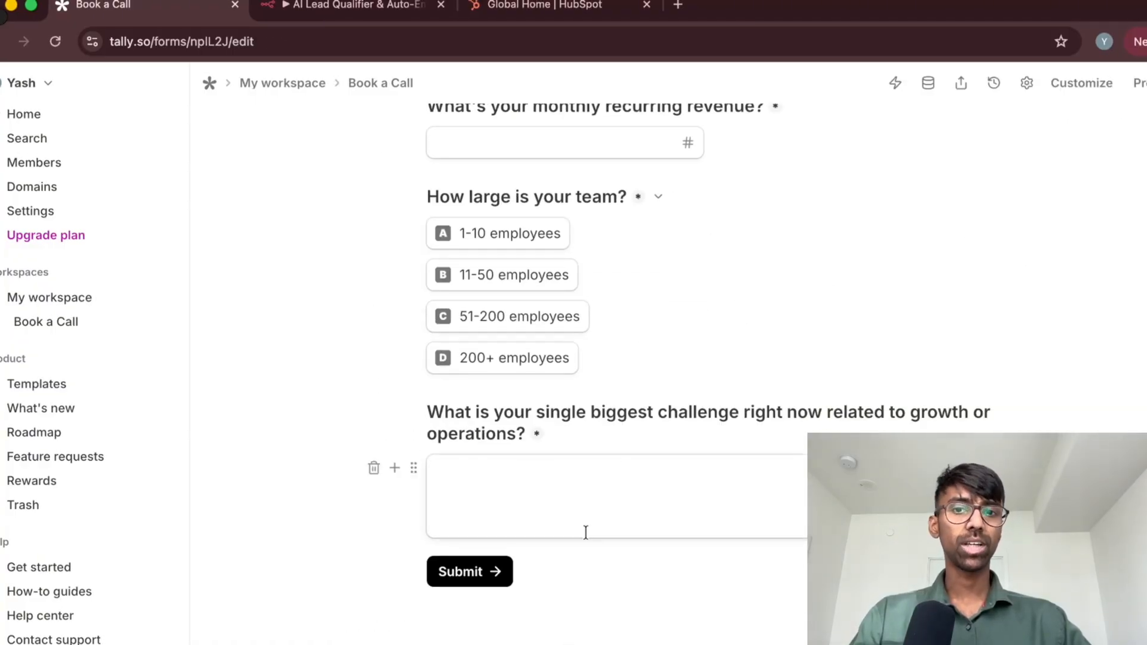
scroll(910, 306, "up", 10)
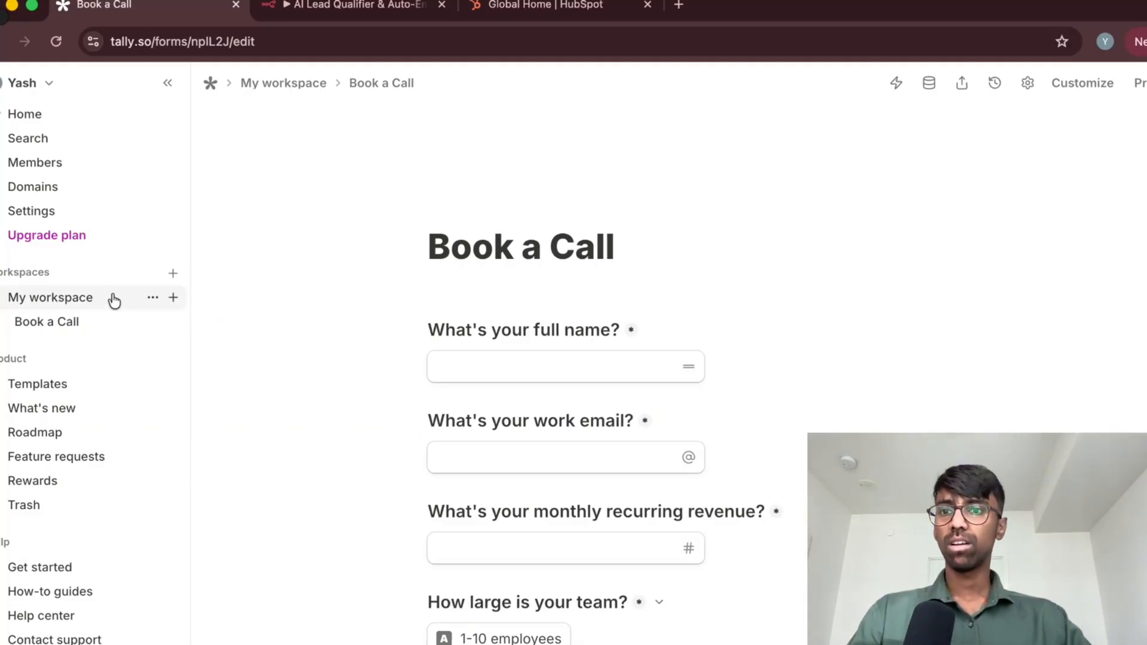
Open the Book a Call form's integrations and examine its connected webhook
left_click(102, 322)
left_click(579, 206)
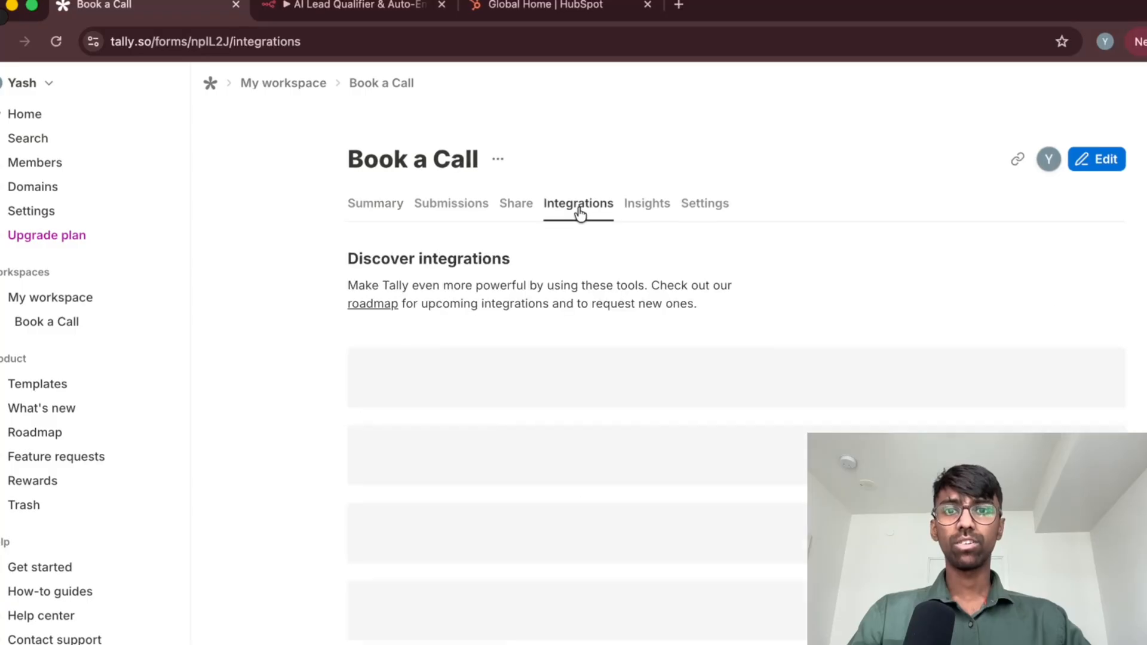
scroll(328, 357, "down", 3)
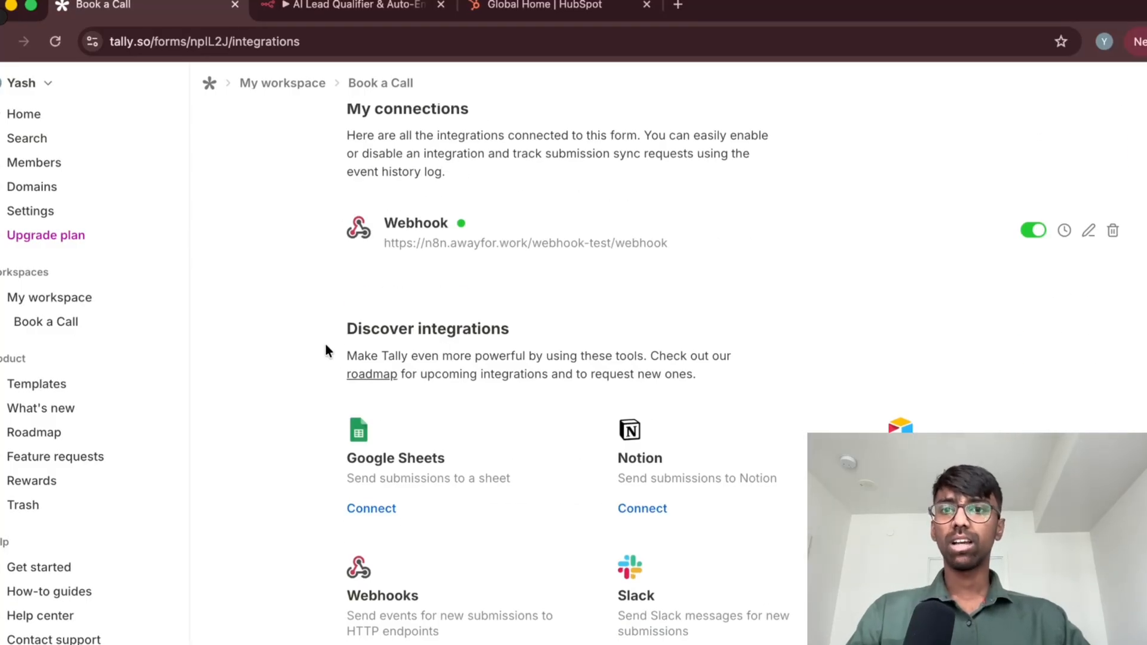
scroll(328, 352, "up", 1)
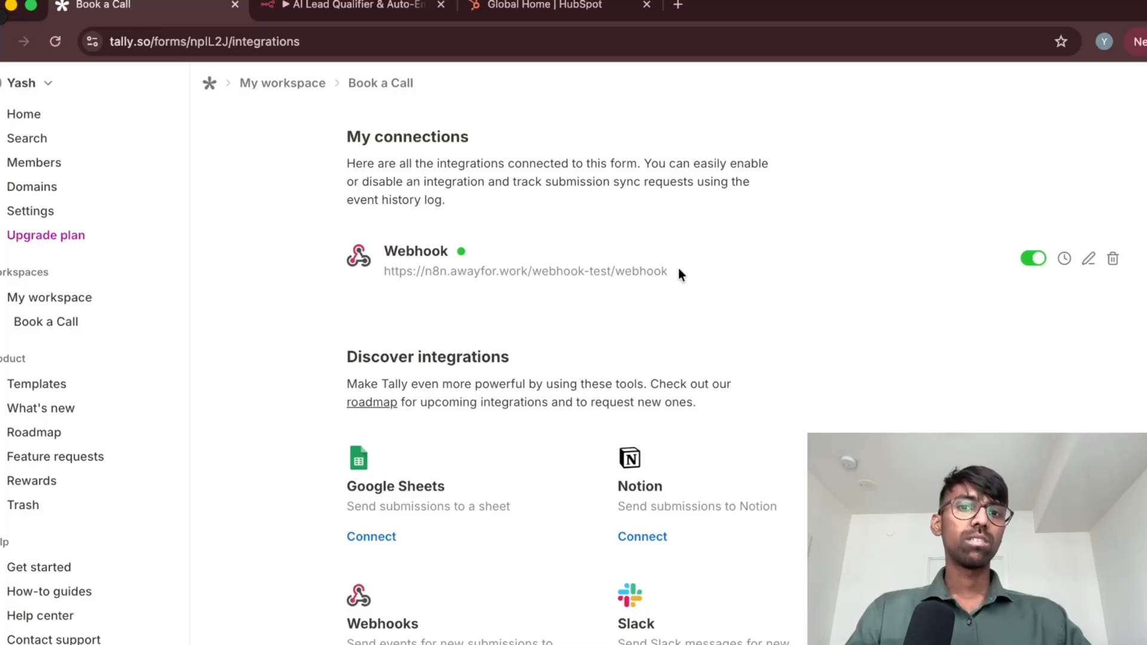
Open the connected webhook for editing, compare its endpoint URL with the Webhook Trigger's test URL in n8n, and show the HTTP header fields
left_click(1088, 259)
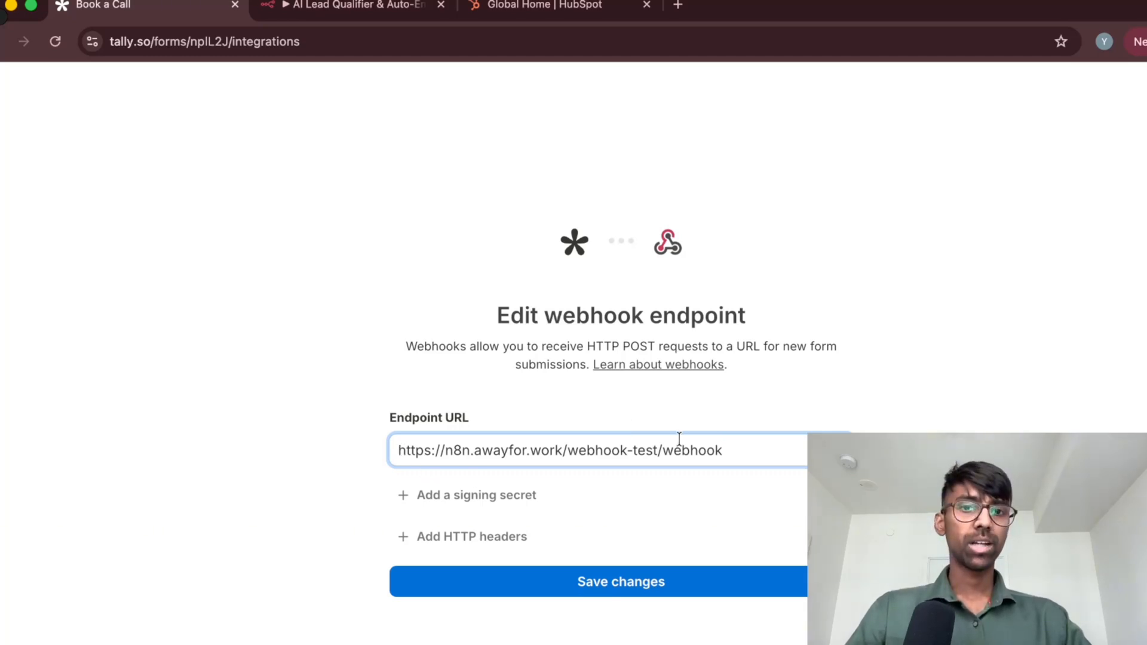
left_click(371, 10)
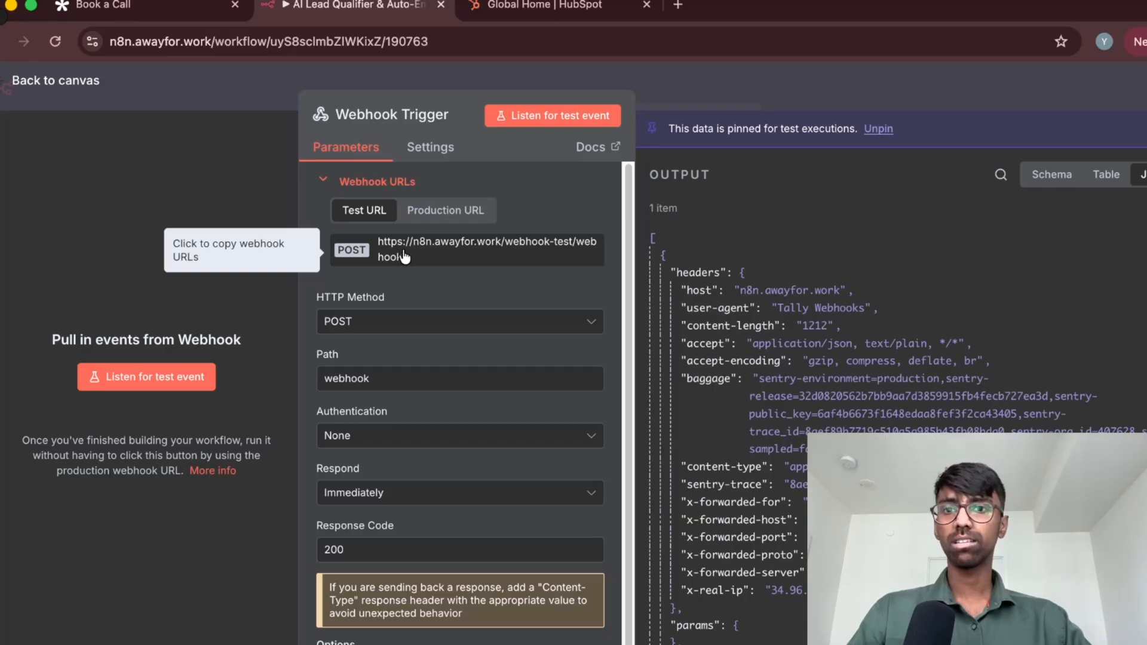
left_click(149, 7)
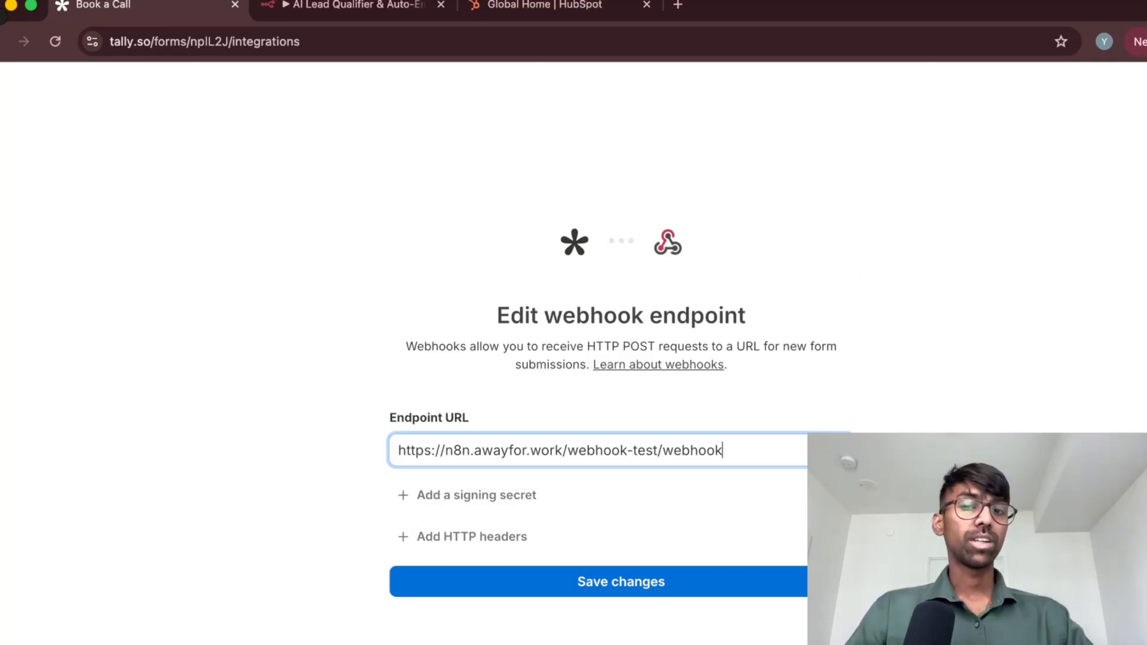
left_click(502, 536)
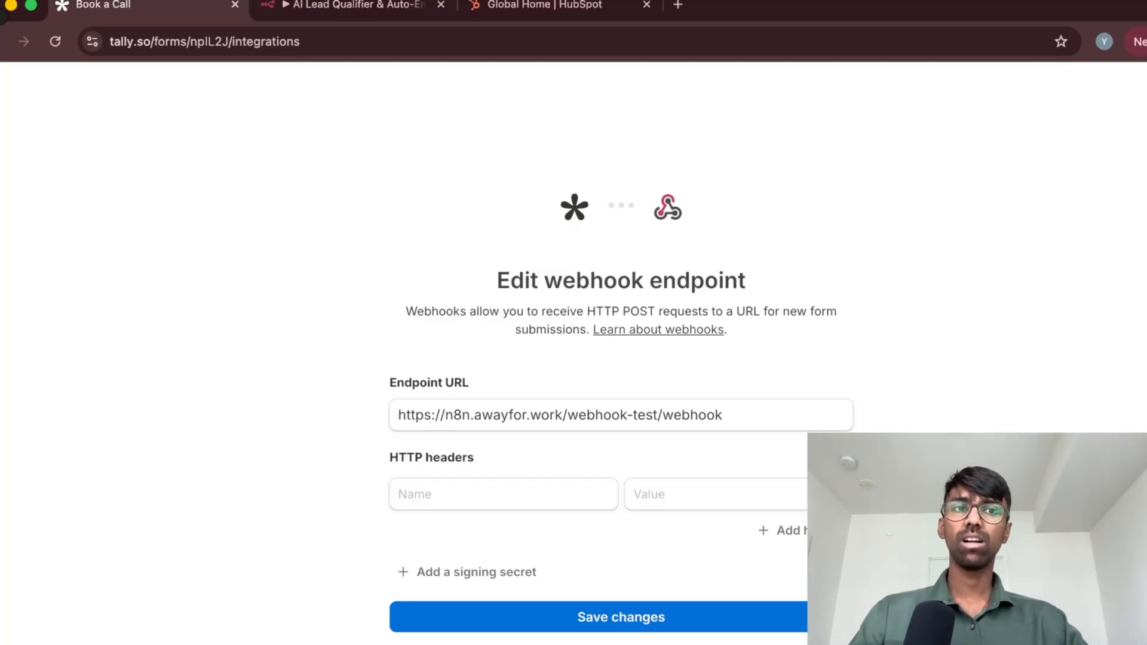
Leave the Tally webhook's editing page, switch to n8n and review the Webhook Trigger node's URL, method, path and response parameters
key("Escape")
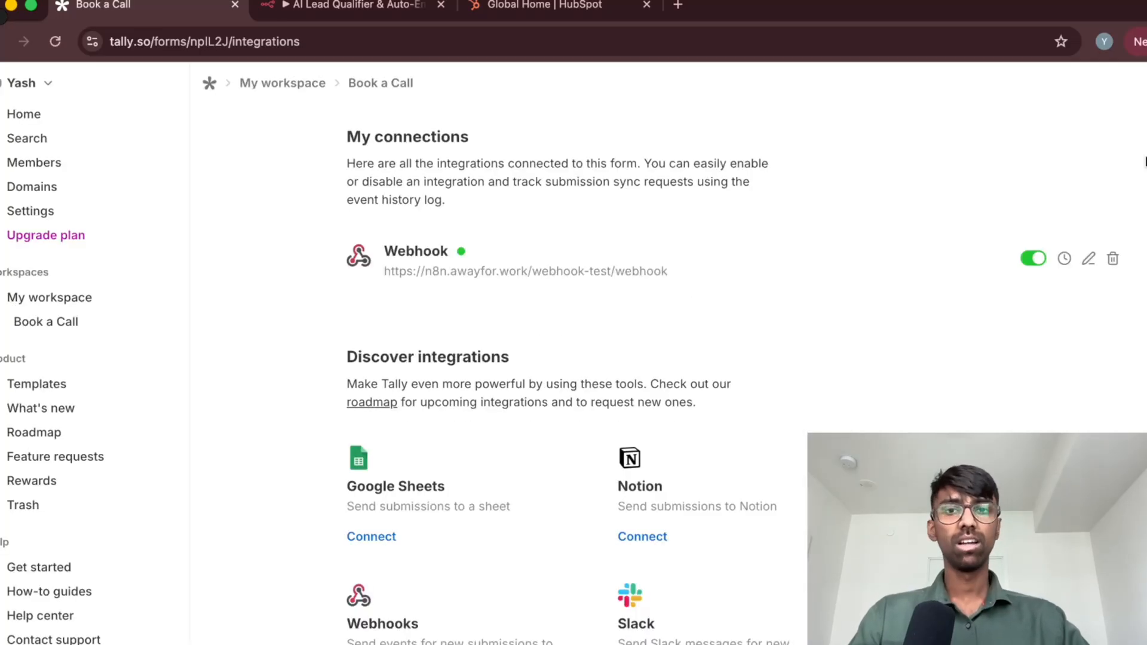
scroll(854, 260, "up", 3)
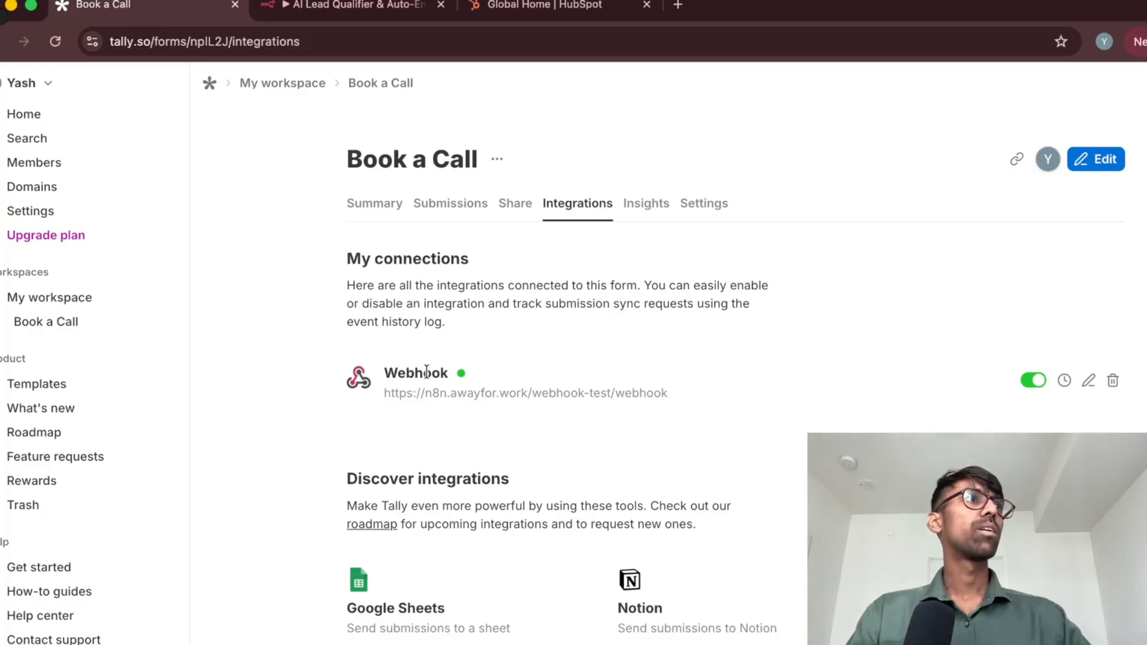
left_click(367, 7)
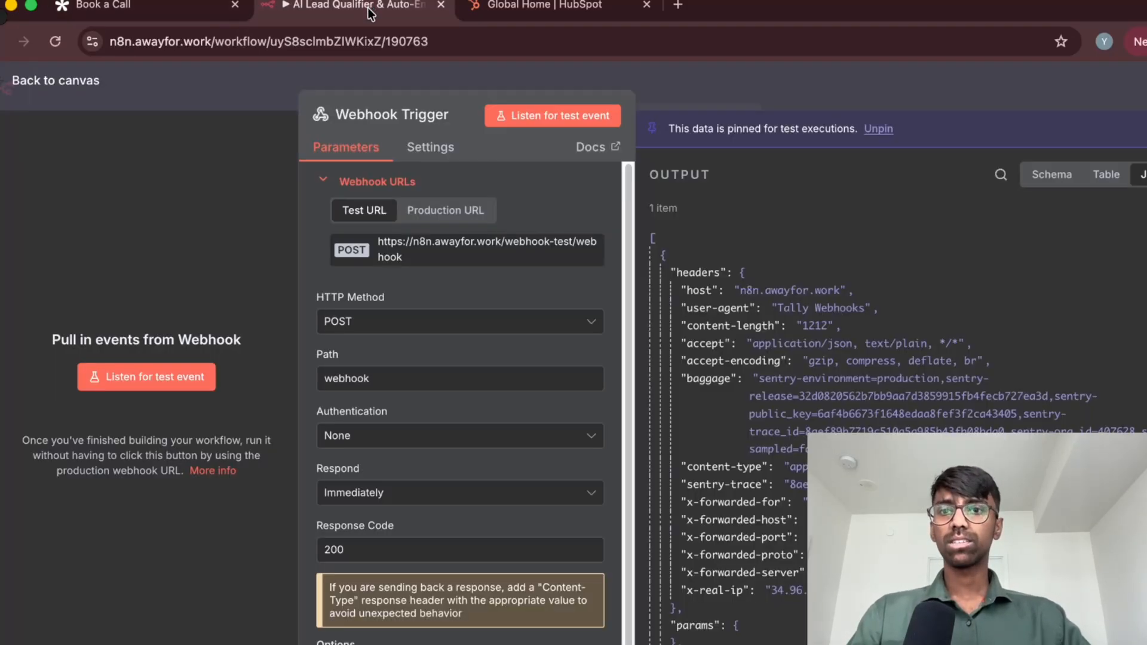
scroll(386, 327, "down", 1)
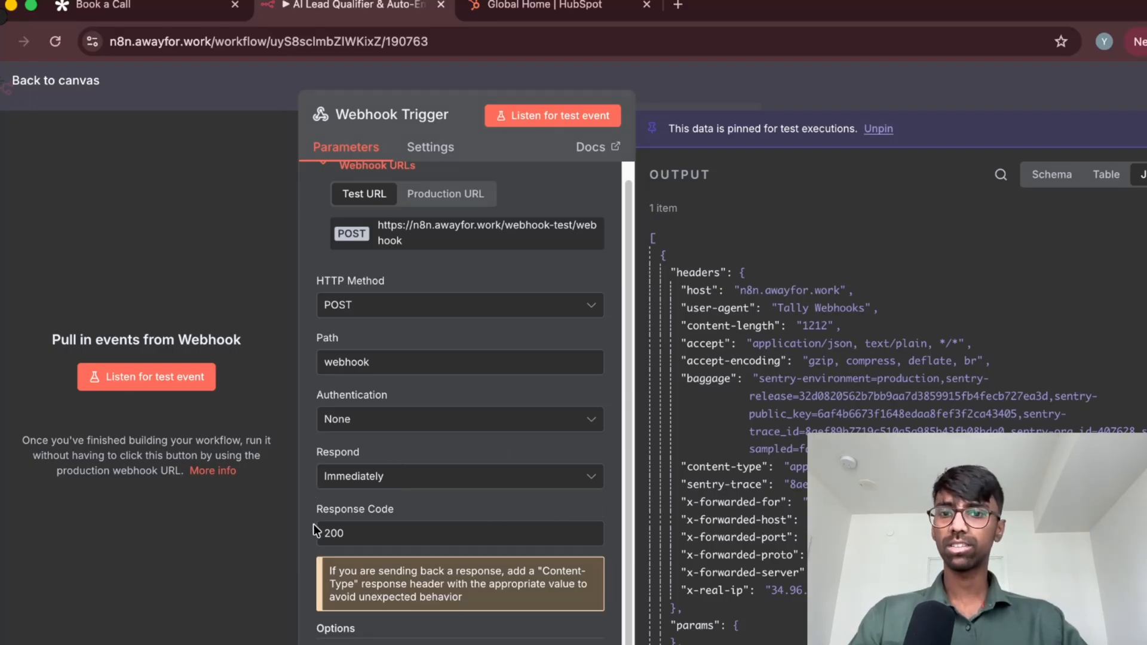
scroll(317, 551, "up", 1)
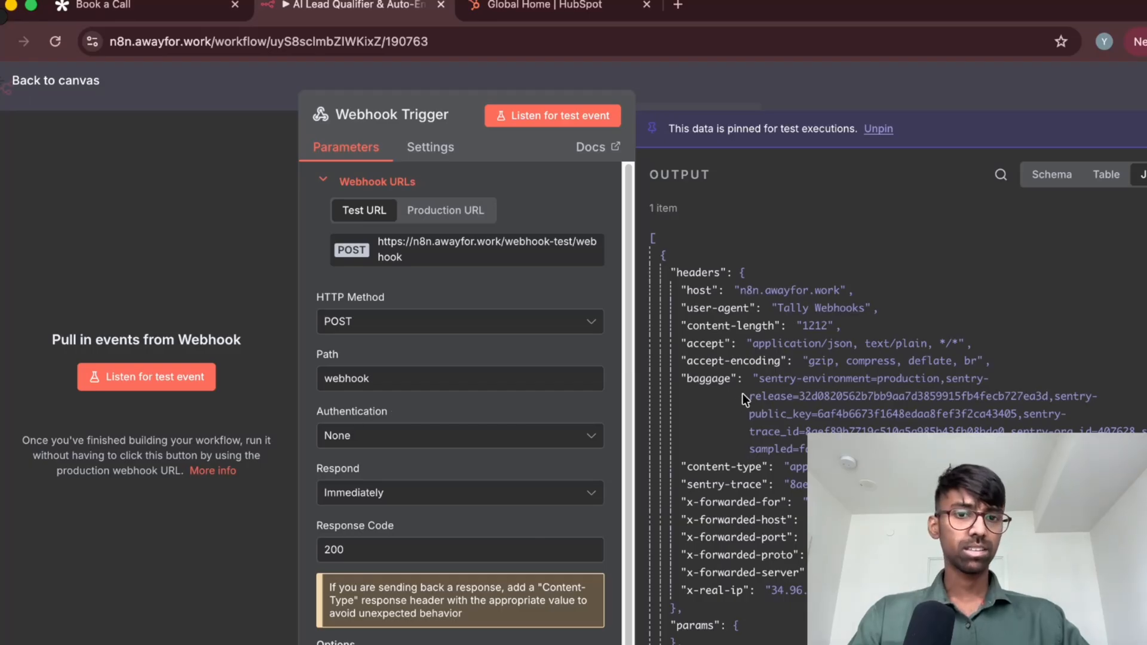
Examine the Webhook Trigger's pinned JSON output, from the request headers through the submitted form fields
scroll(742, 390, "down", 3)
scroll(740, 390, "up", 3)
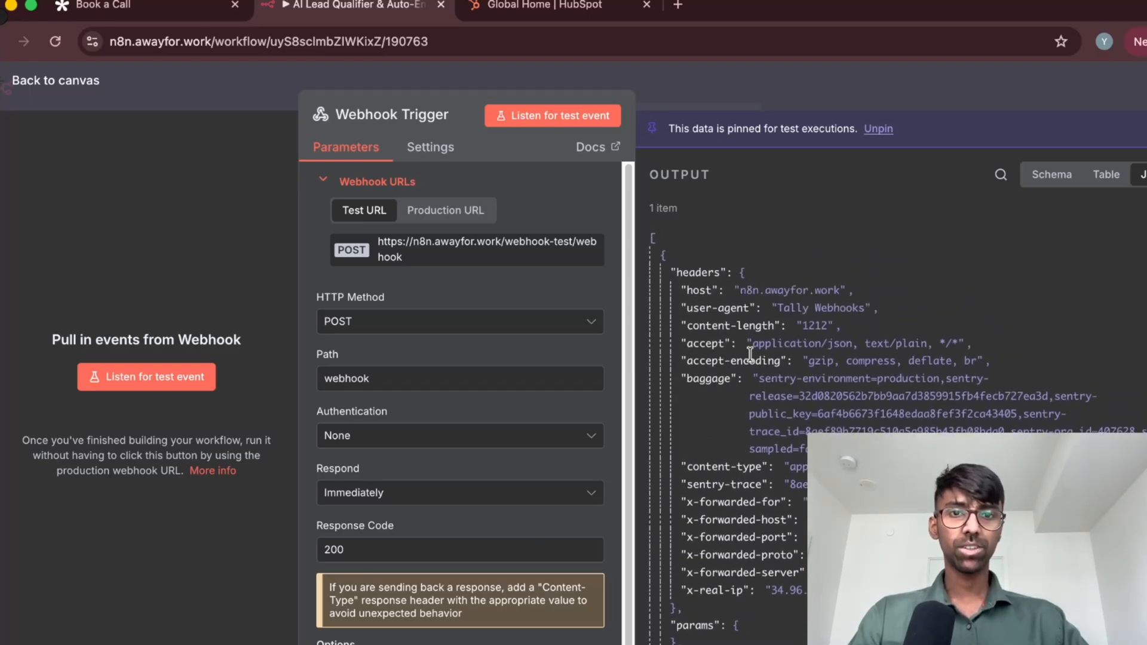
scroll(753, 371, "down", 7)
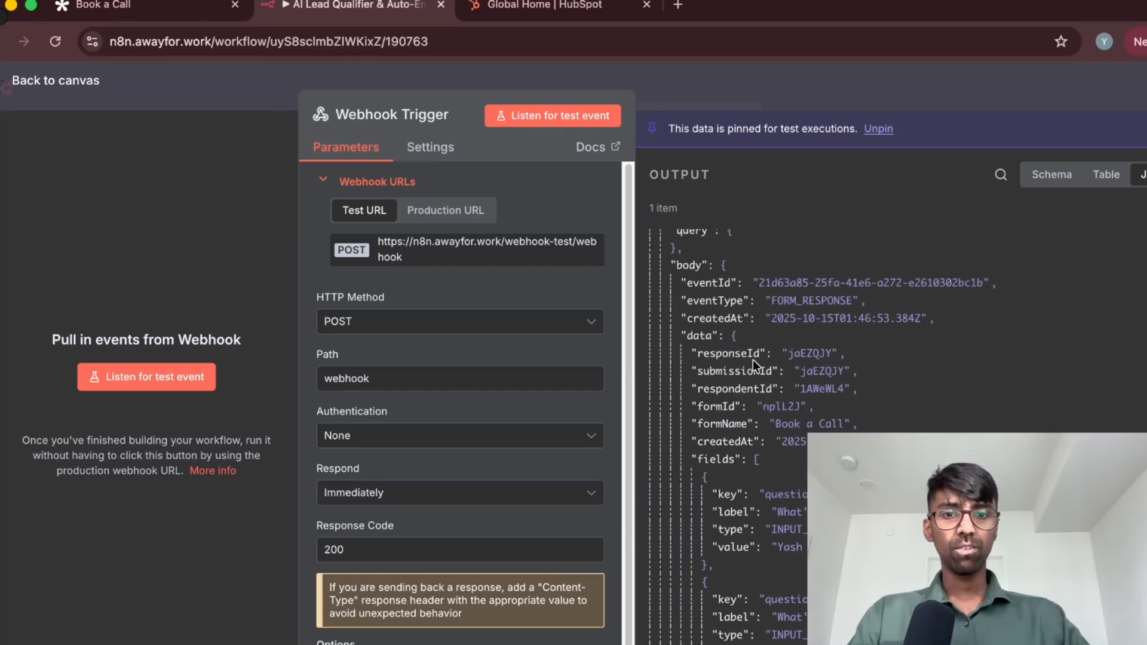
scroll(753, 360, "down", 12)
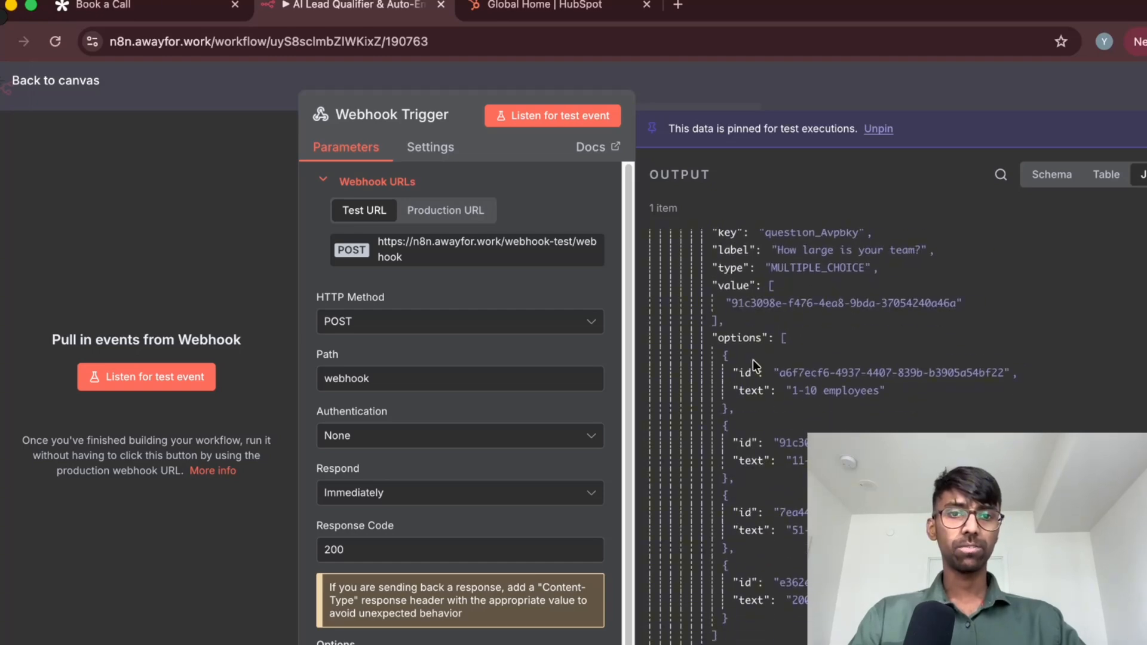
scroll(754, 366, "up", 10)
scroll(755, 367, "up", 10)
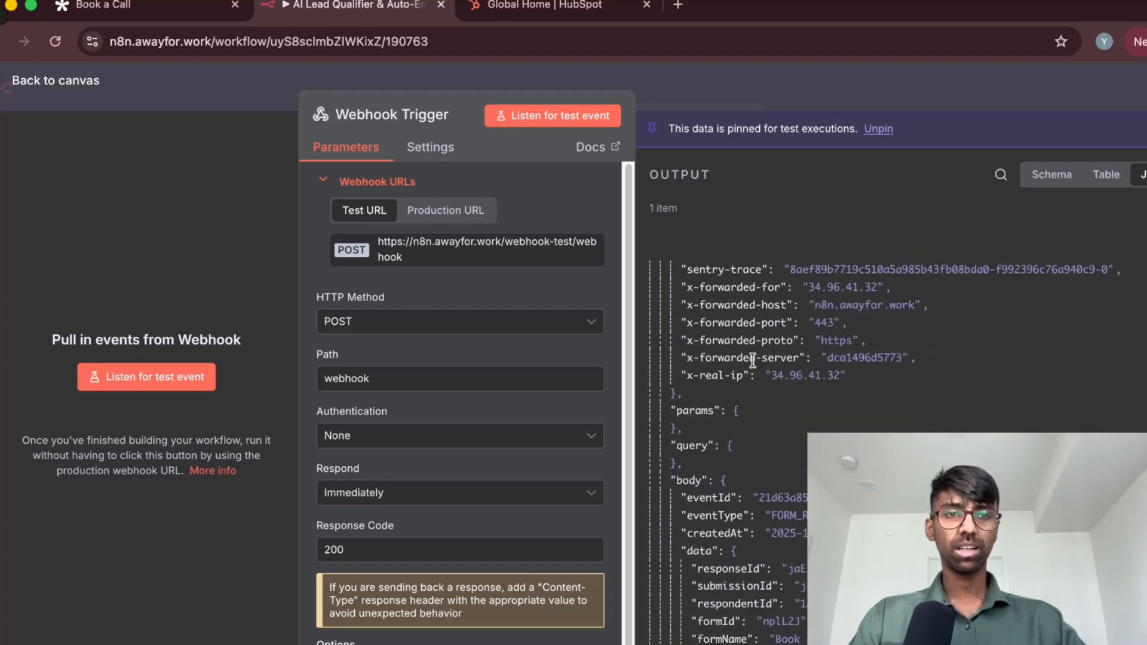
Switch back to Tally, copy the Book a Call form's share link and open it in a new browser tab
left_click(166, 12)
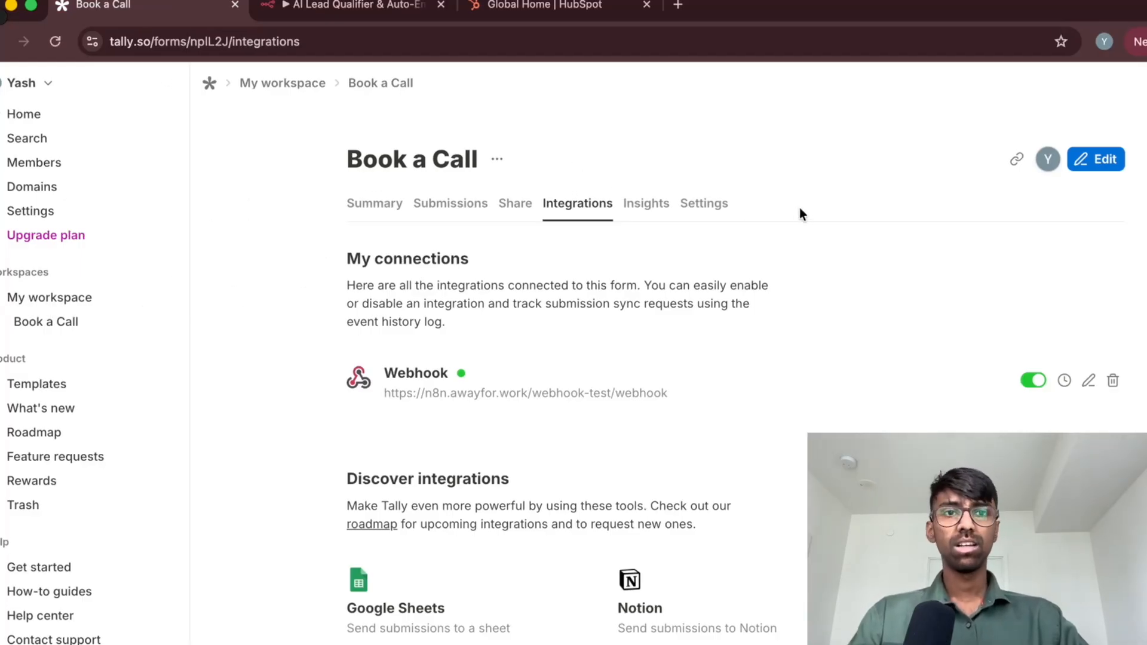
left_click(1016, 159)
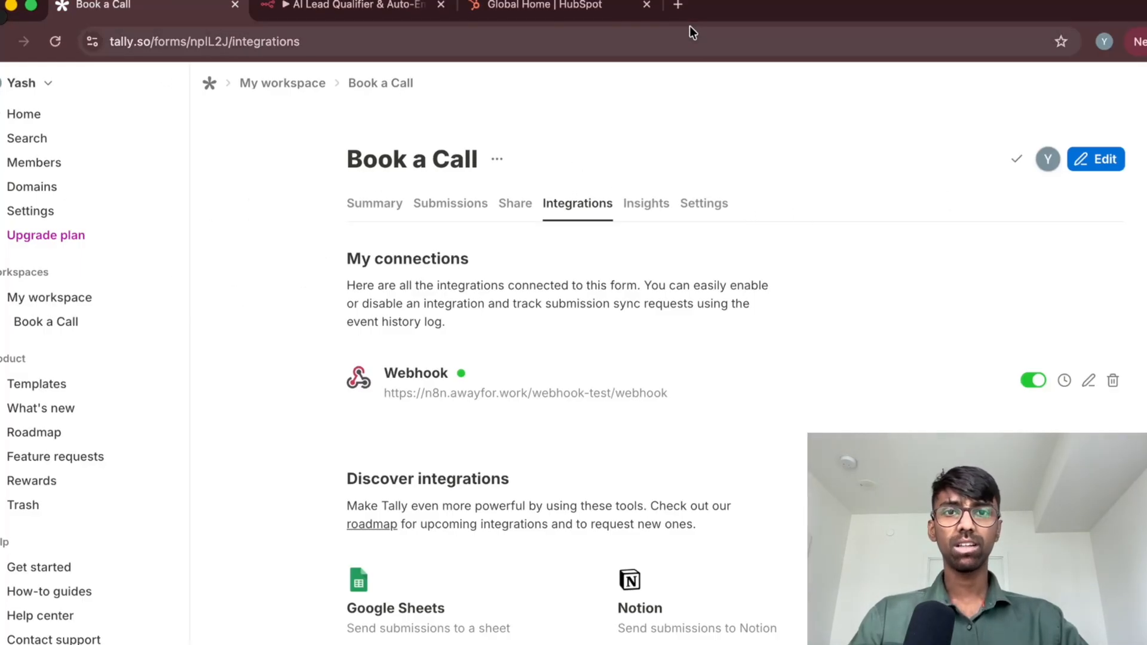
left_click(678, 6)
key("super+v")
key("Return")
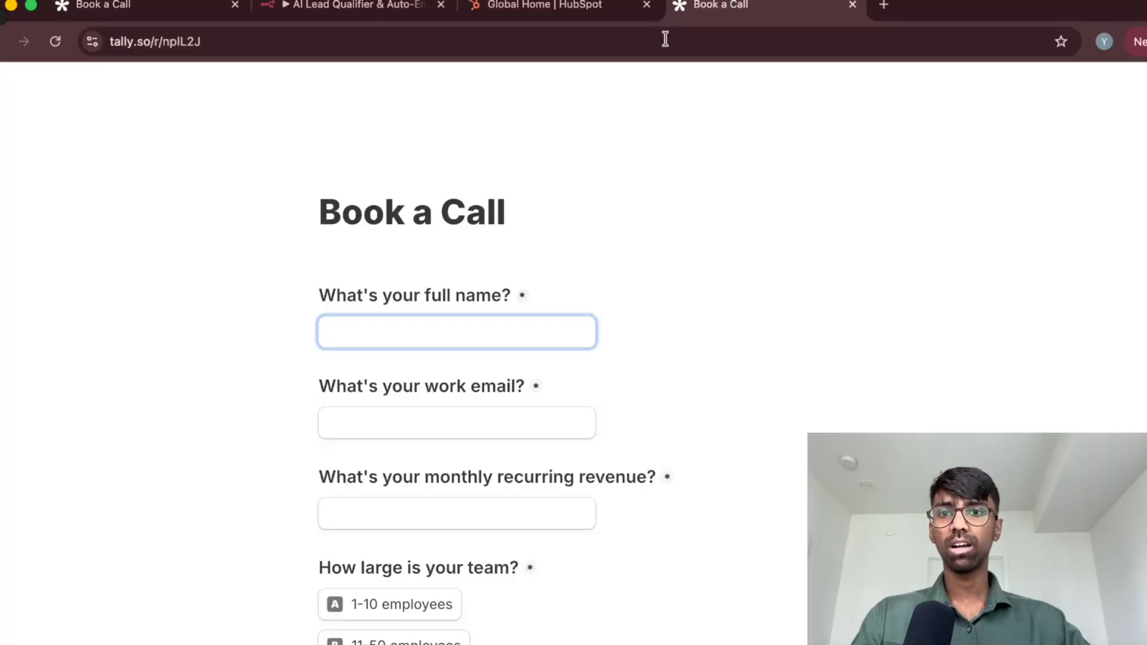
Fill in the respondent's full name and work email on the Book a Call form
scroll(696, 196, "down", 2)
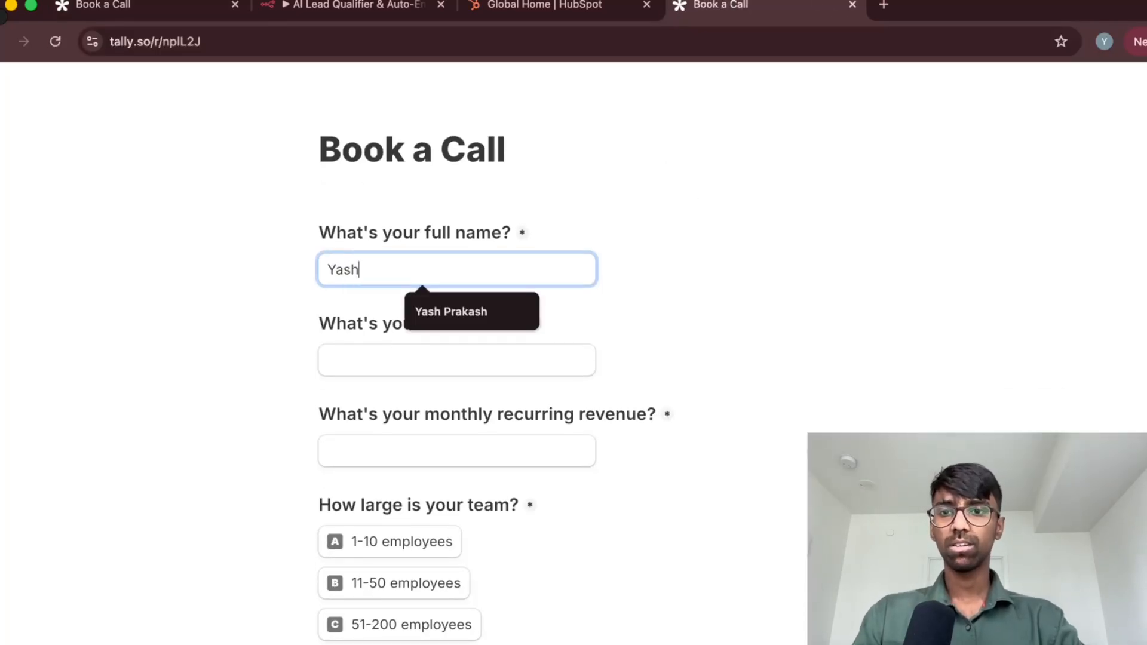
left_click(554, 362)
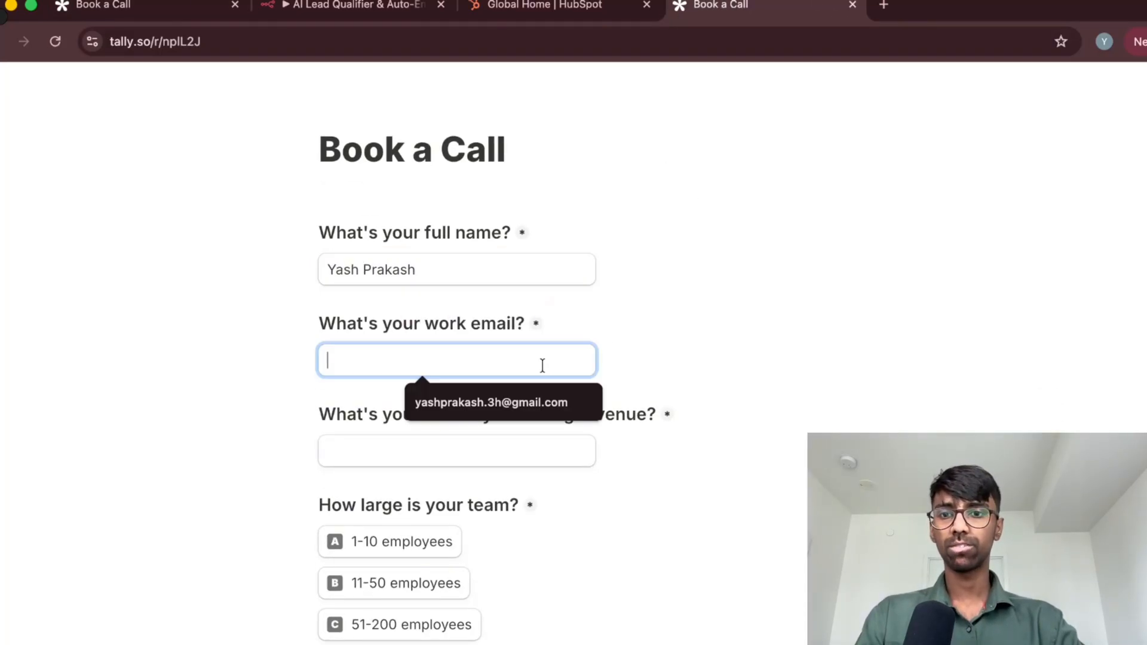
key("Down")
key("Return")
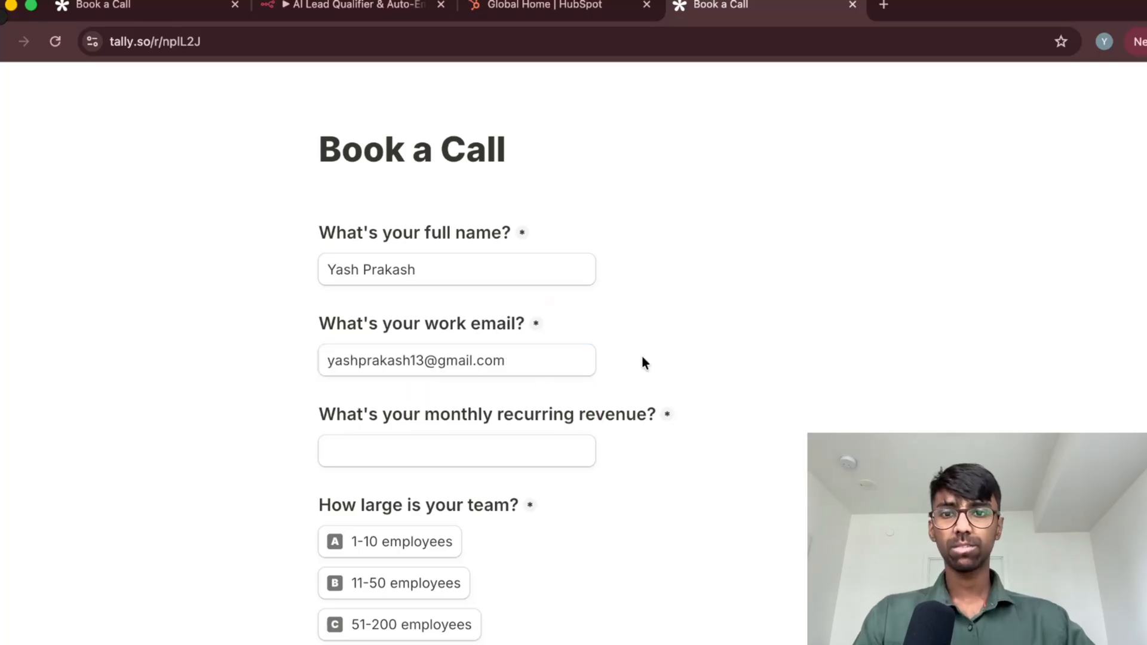
Set the monthly recurring revenue to 30000 and choose 11-50 employees as the team size
scroll(642, 354, "down", 5)
left_click(489, 312)
type("30000")
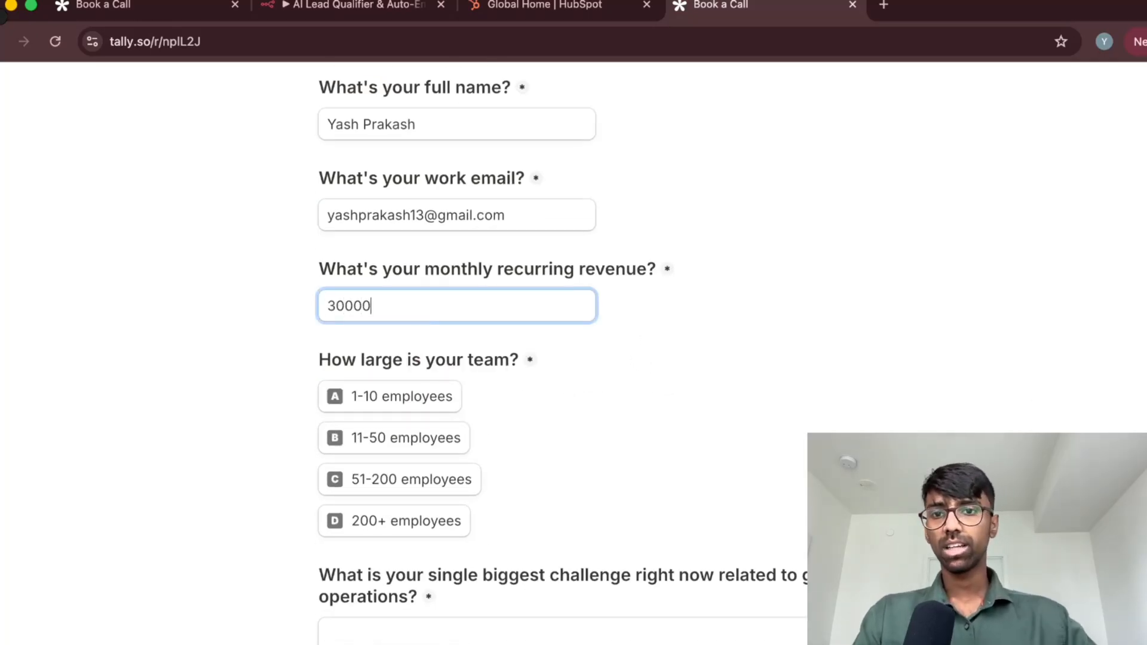
scroll(500, 326, "down", 1)
scroll(501, 327, "down", 1)
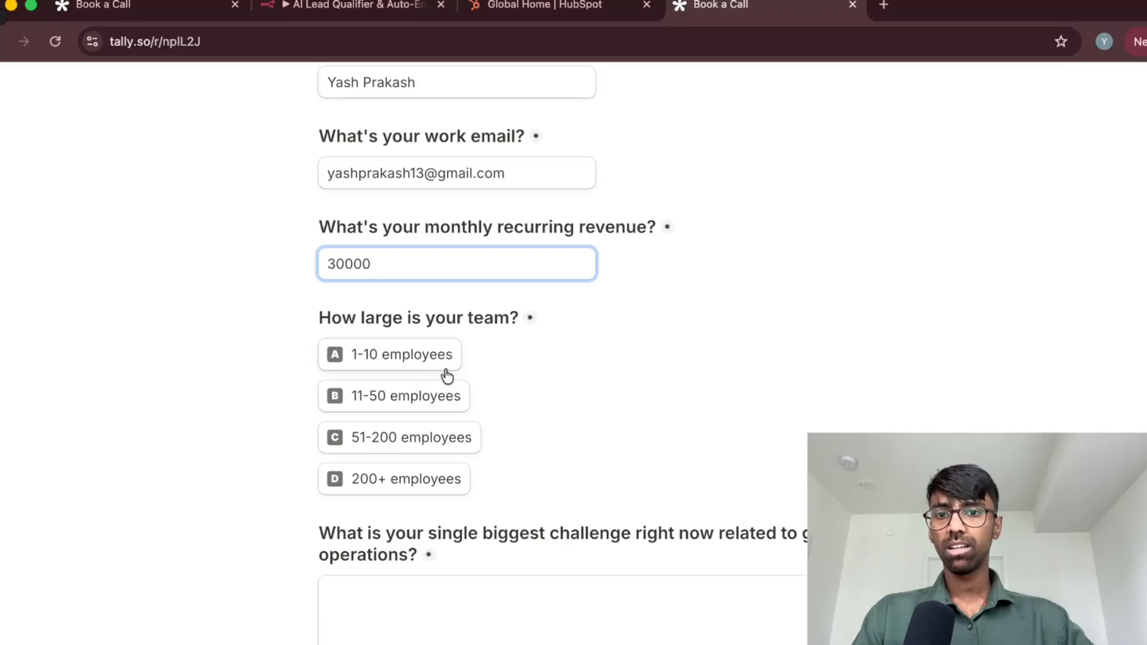
left_click(448, 395)
Describe the biggest challenge as hiring better people to manage the leads and close them on the call, and submit the form
left_click(505, 594)
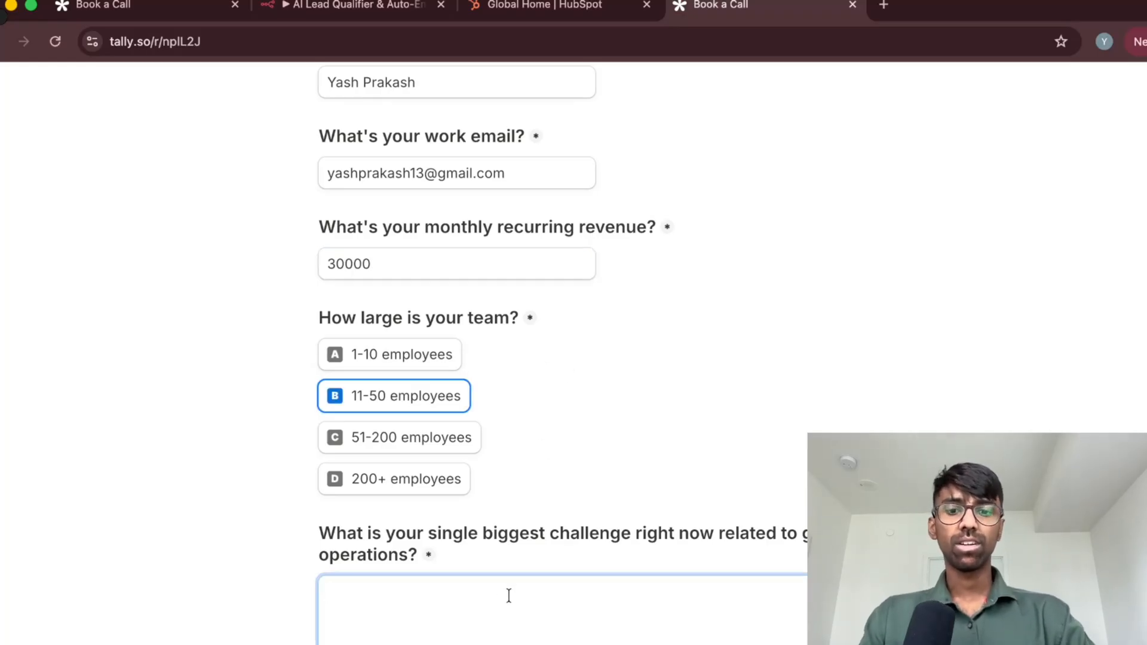
type("My biggest ch")
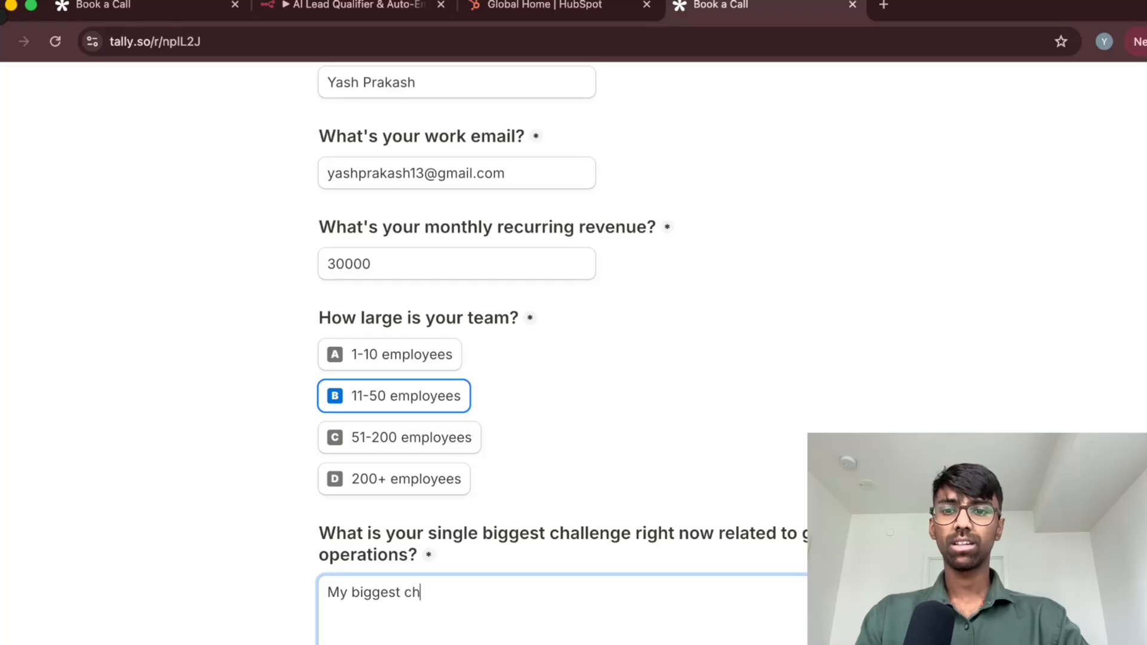
type("allenge is abo")
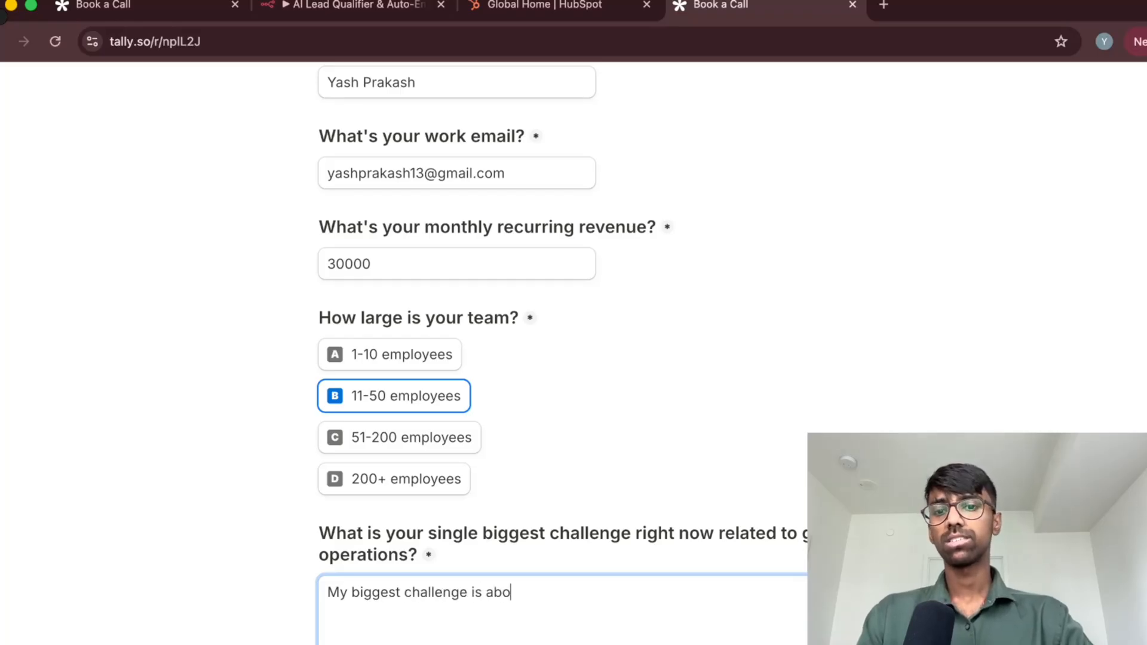
type("ut hiring ")
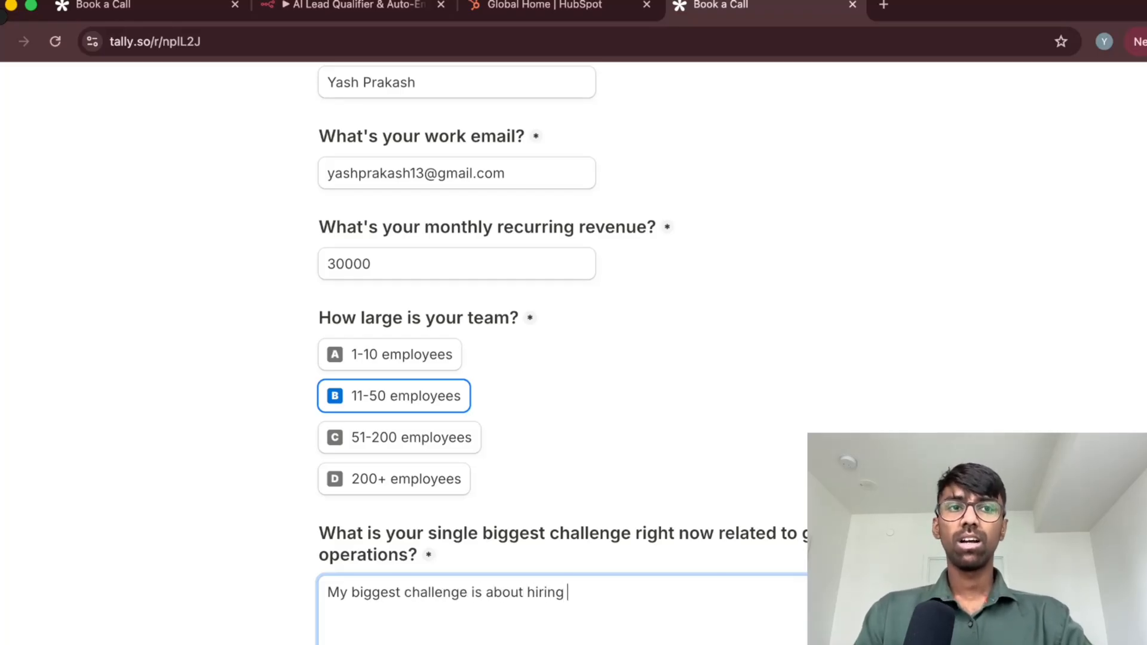
type("better people")
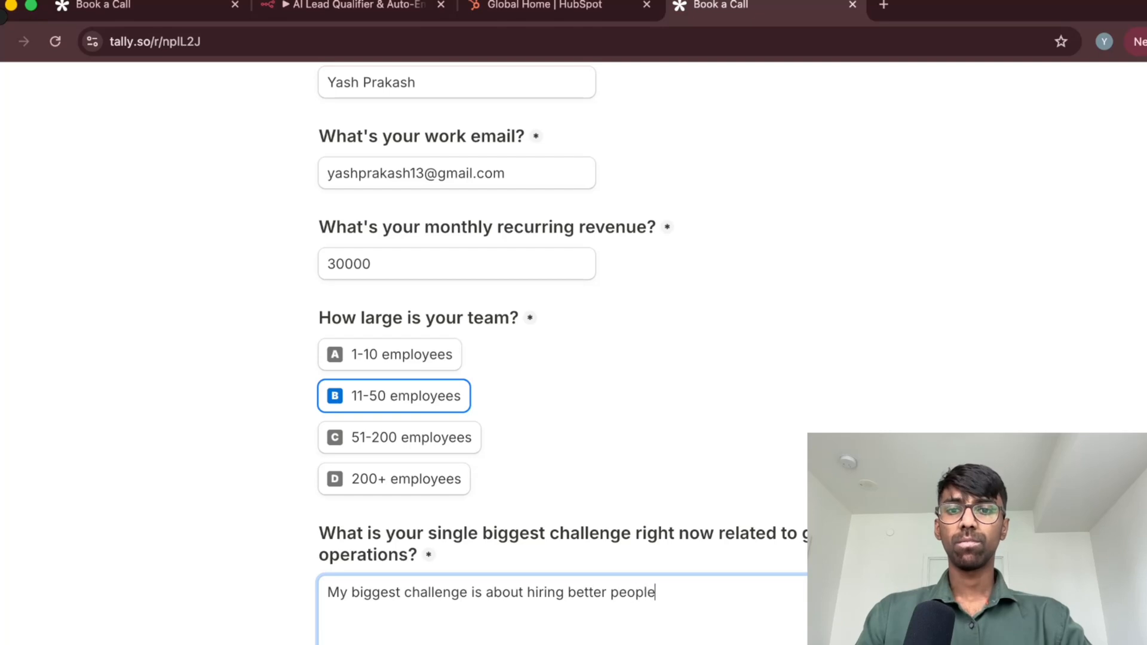
type(" to mana")
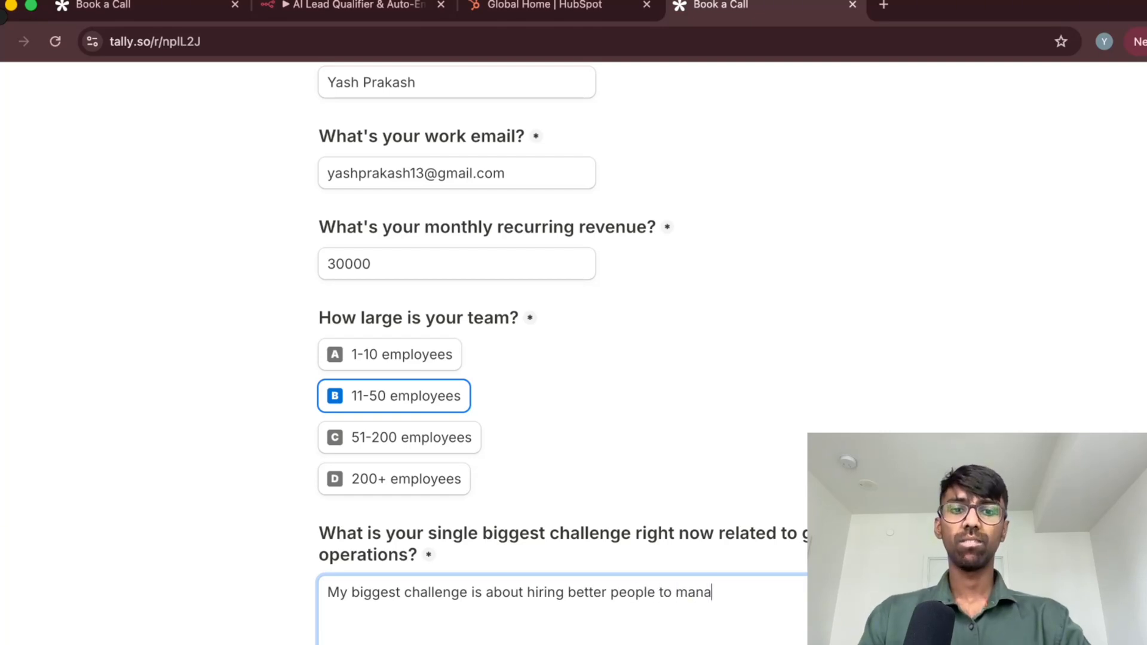
type("ge my leads")
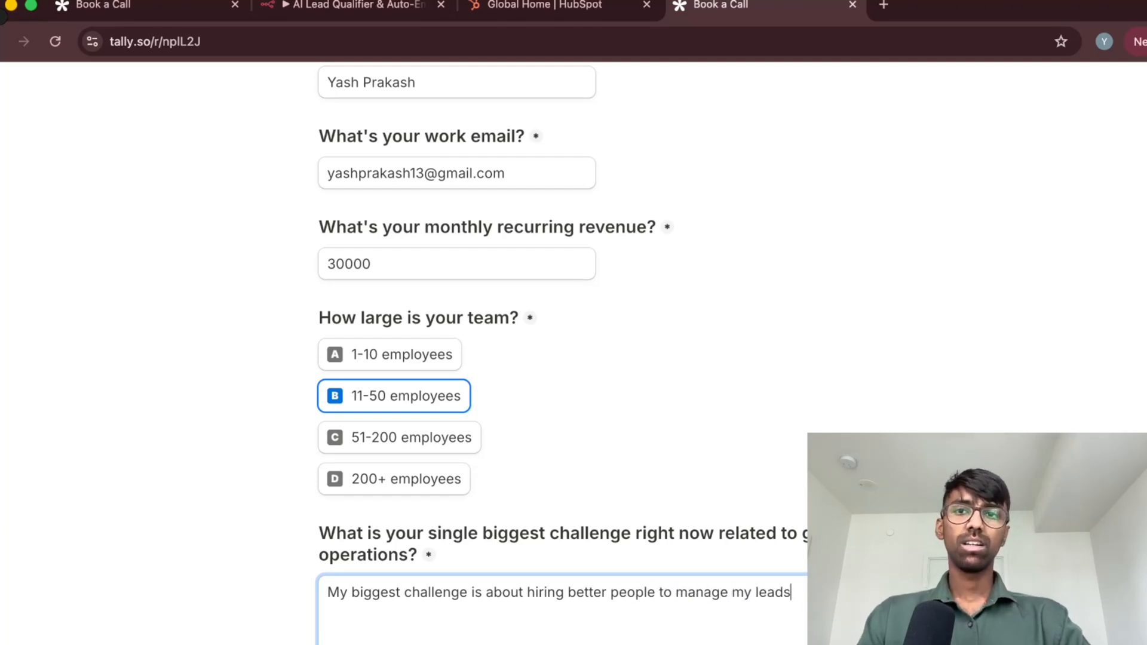
type(", w ")
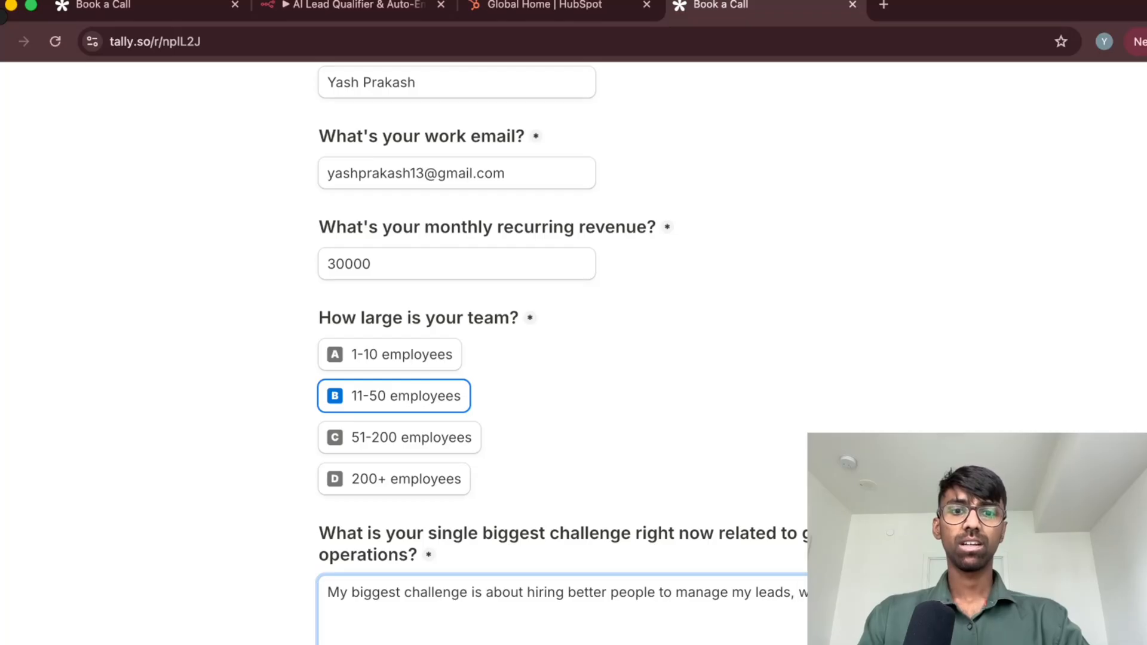
type("and ")
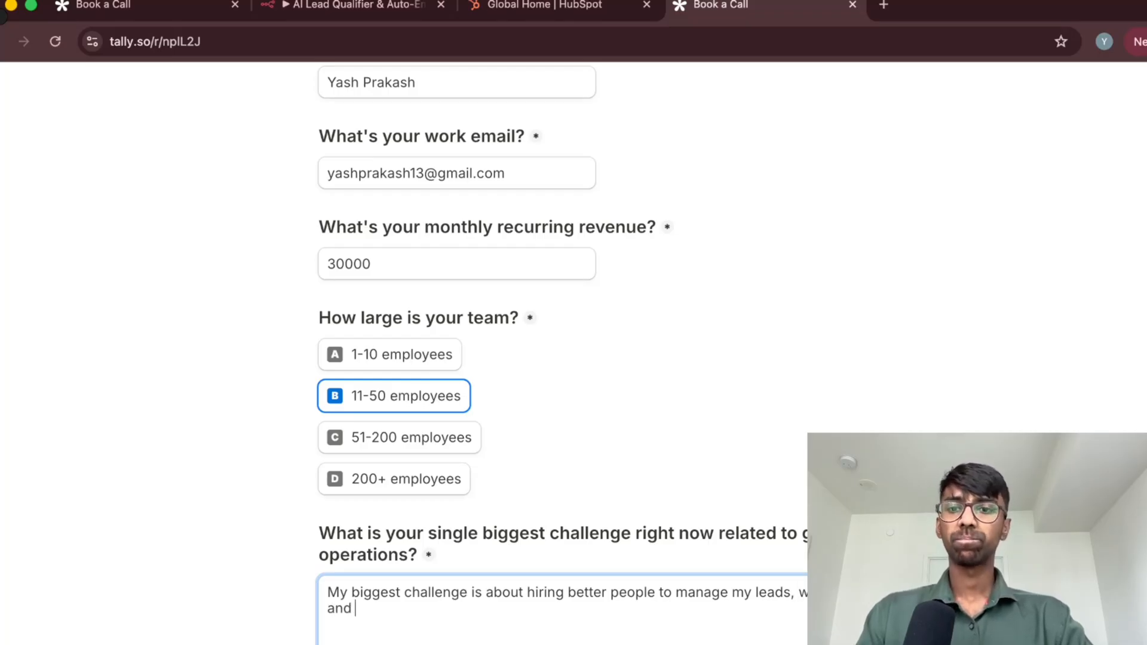
type("close ")
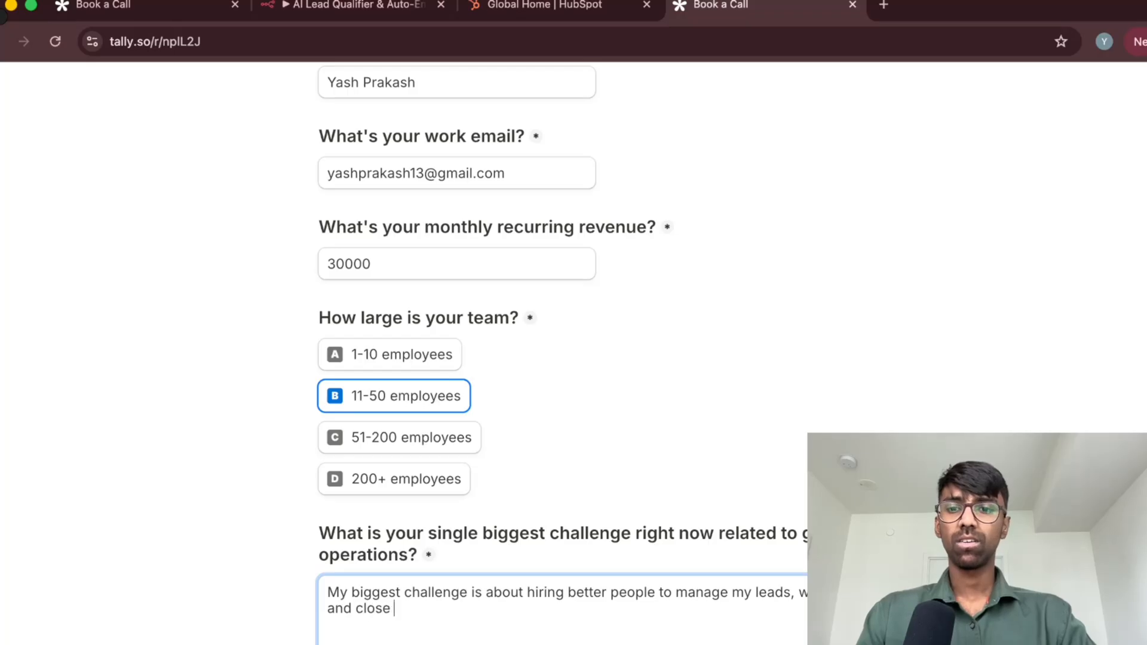
type("them on the call.")
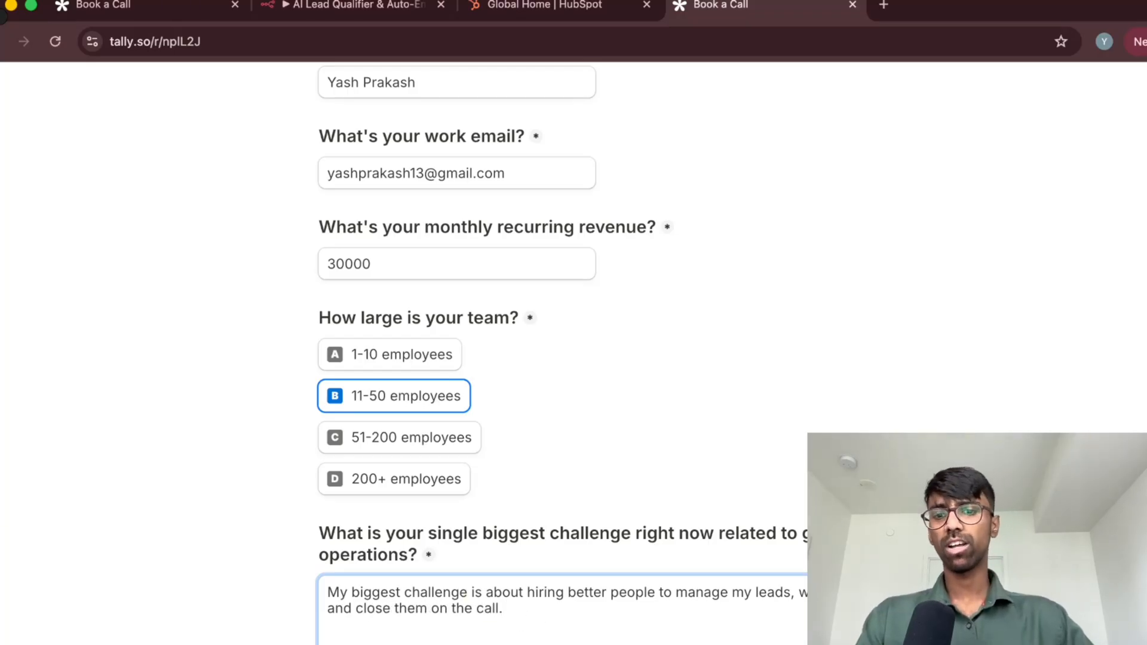
left_click(358, 644)
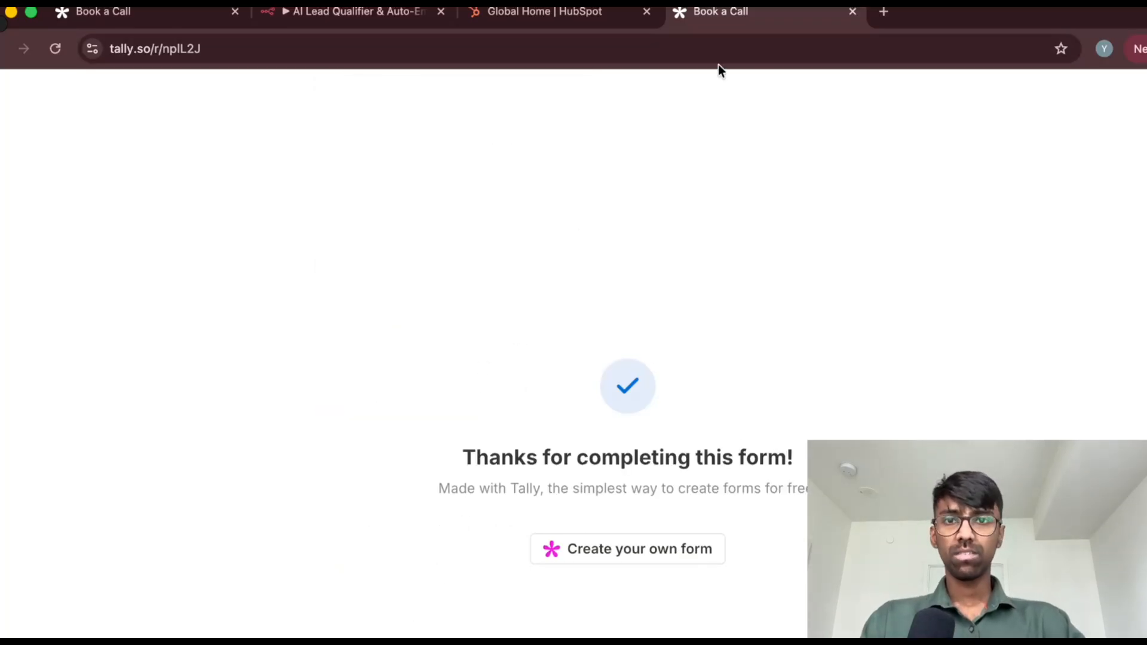
Switch to the n8n workflow, unpin the Webhook Trigger's data and start listening for a test event
left_click(325, 13)
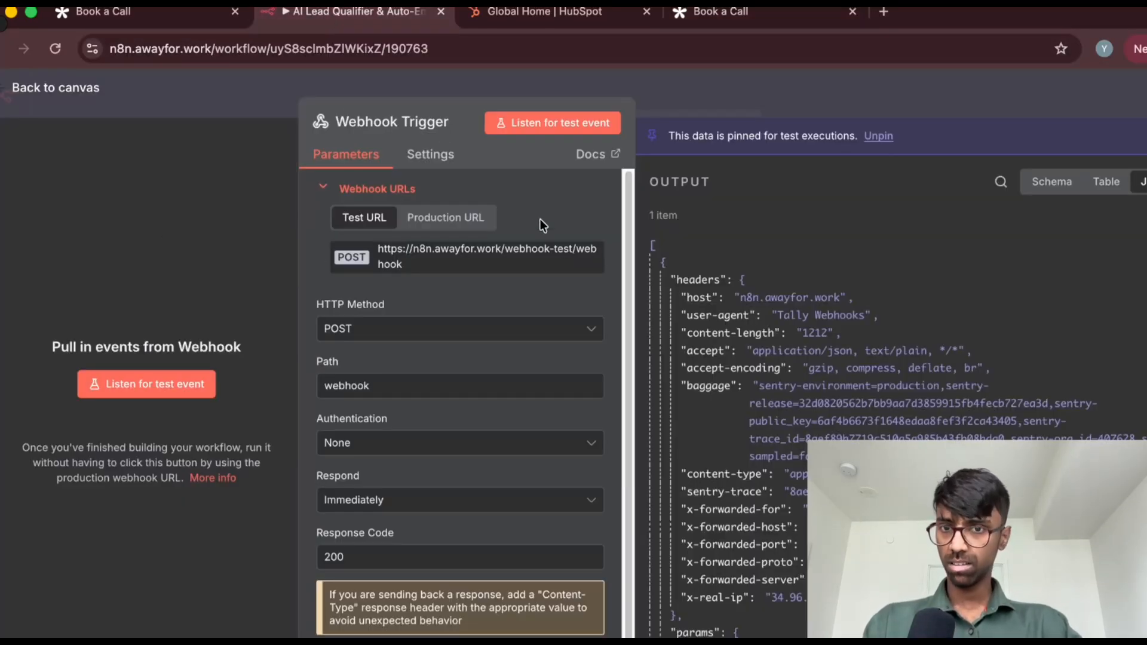
left_click(550, 122)
left_click(757, 465)
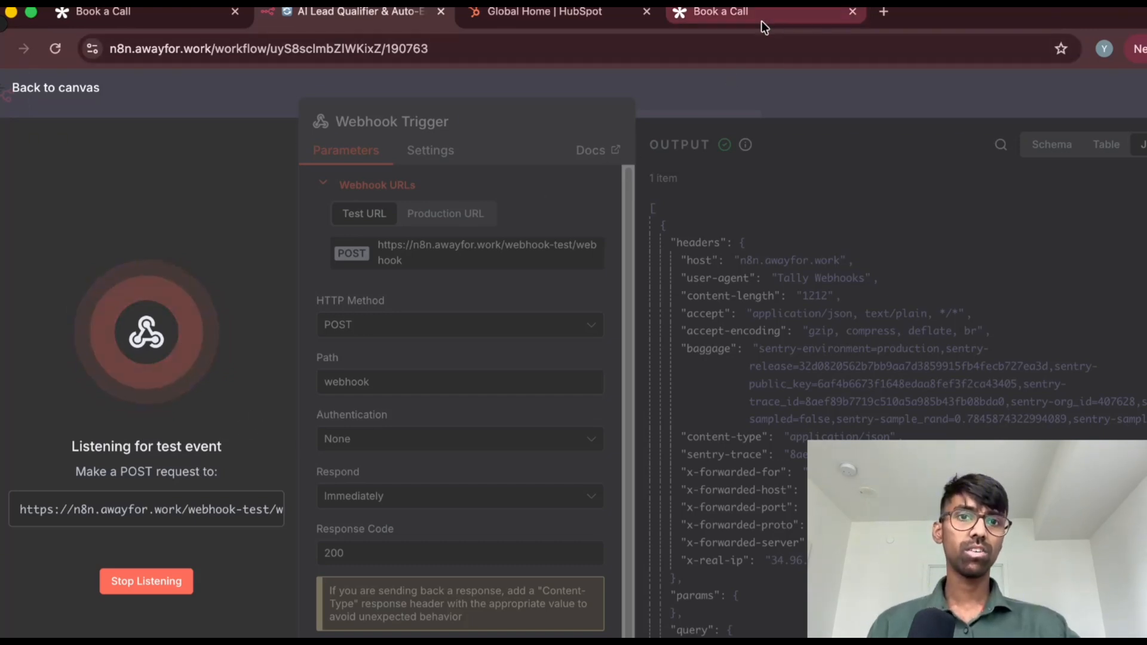
Return to the completed Tally form and load a blank copy of Book a Call from tally.so/r/nplL2J
left_click(717, 12)
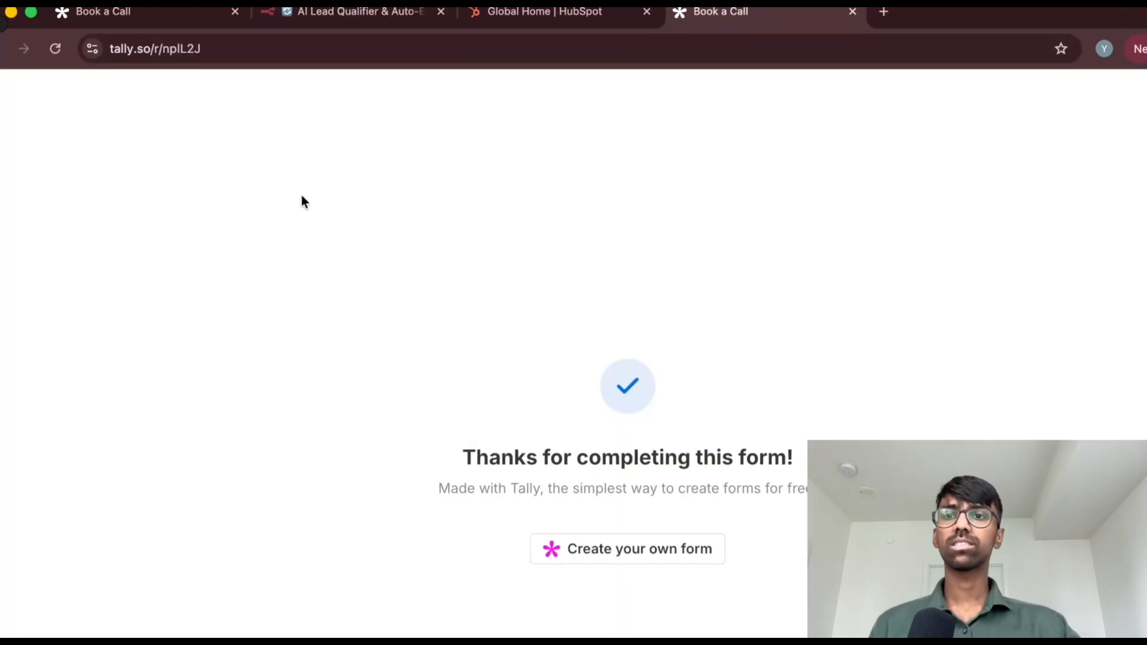
left_click(24, 49)
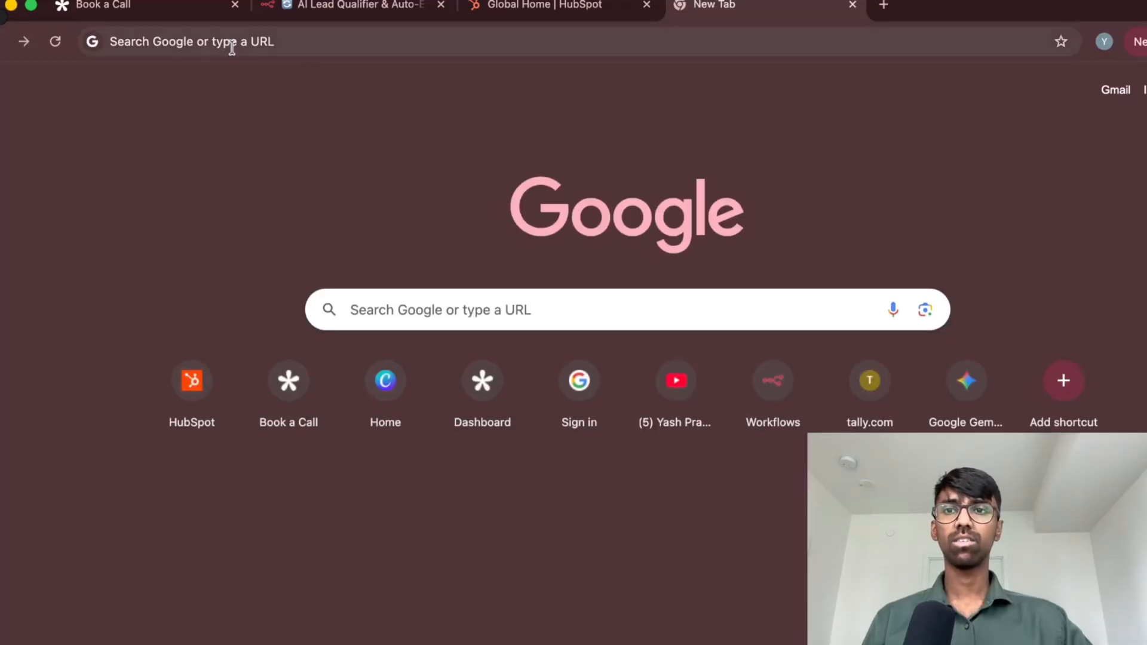
left_click(232, 54)
type("https://tally.so/r/npIL2J")
key("Return")
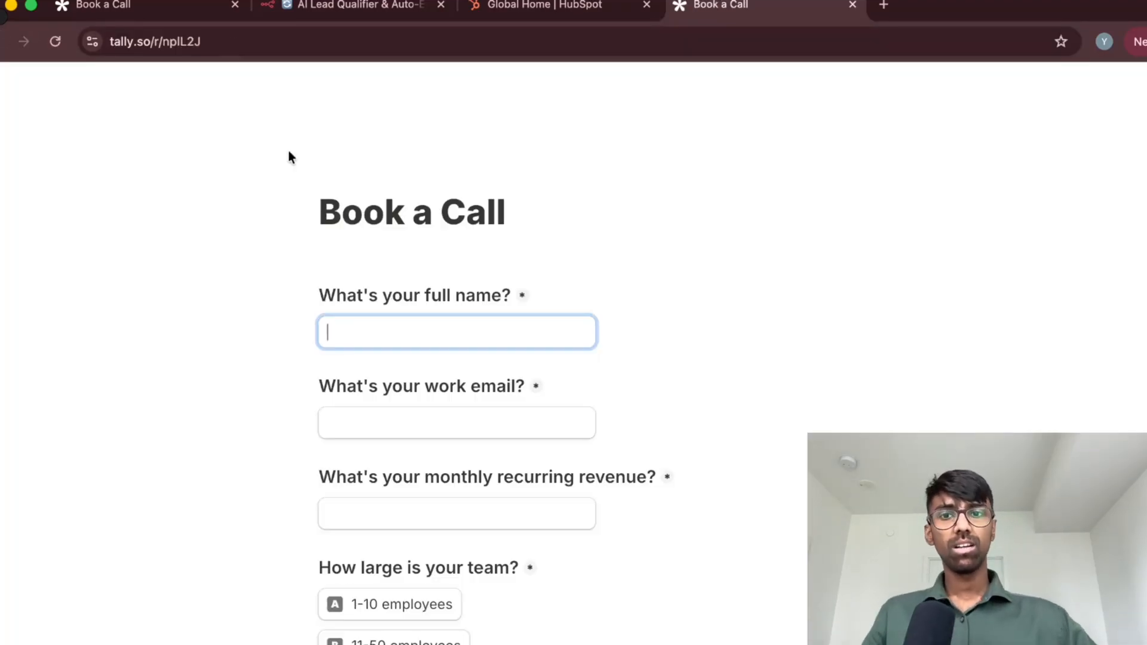
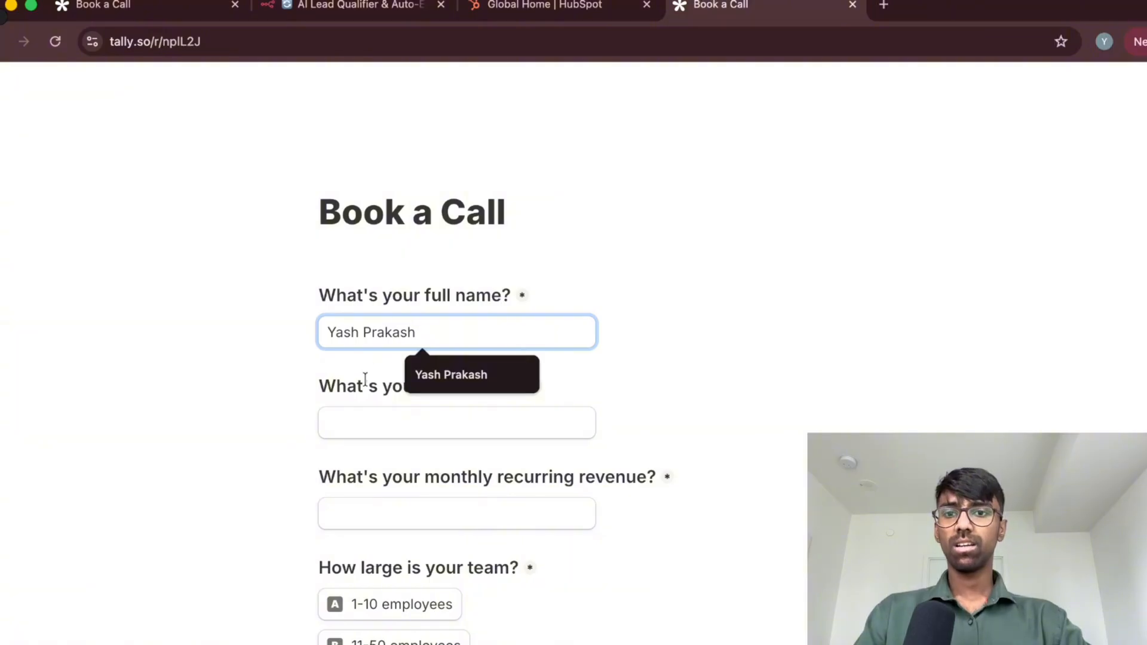
Enter the respondent's full name and work email on the blank Book a Call form
left_click(375, 425)
scroll(420, 335, "down", 3)
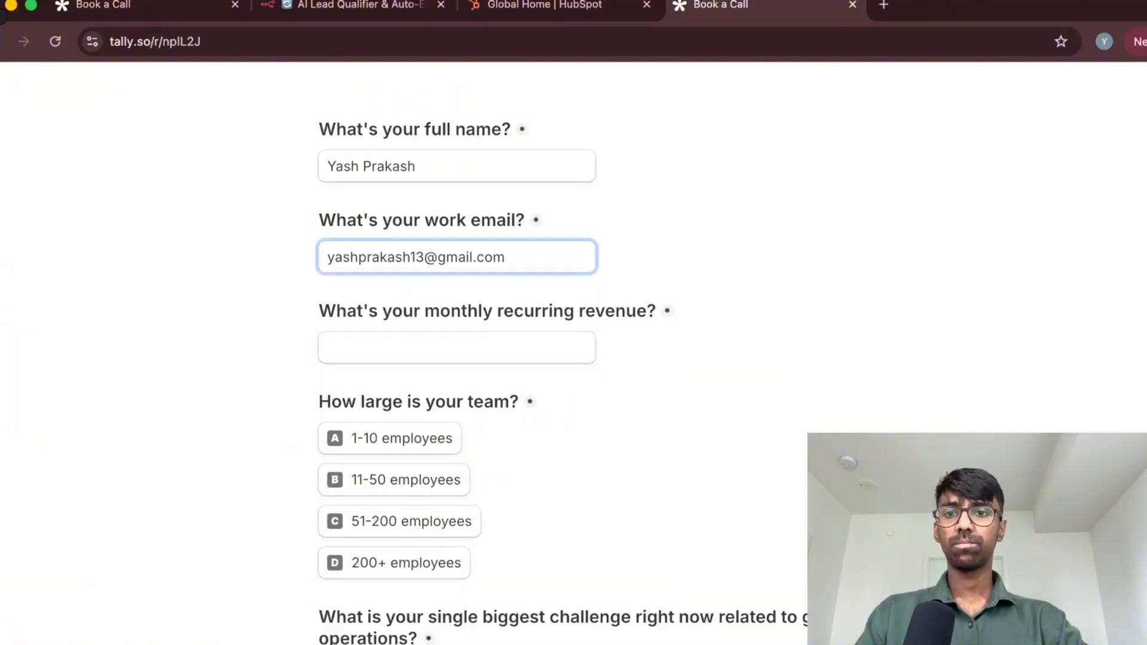
Enter 30000 as the monthly recurring revenue and select 11-50 employees for the team size
left_click(412, 332)
type("30000")
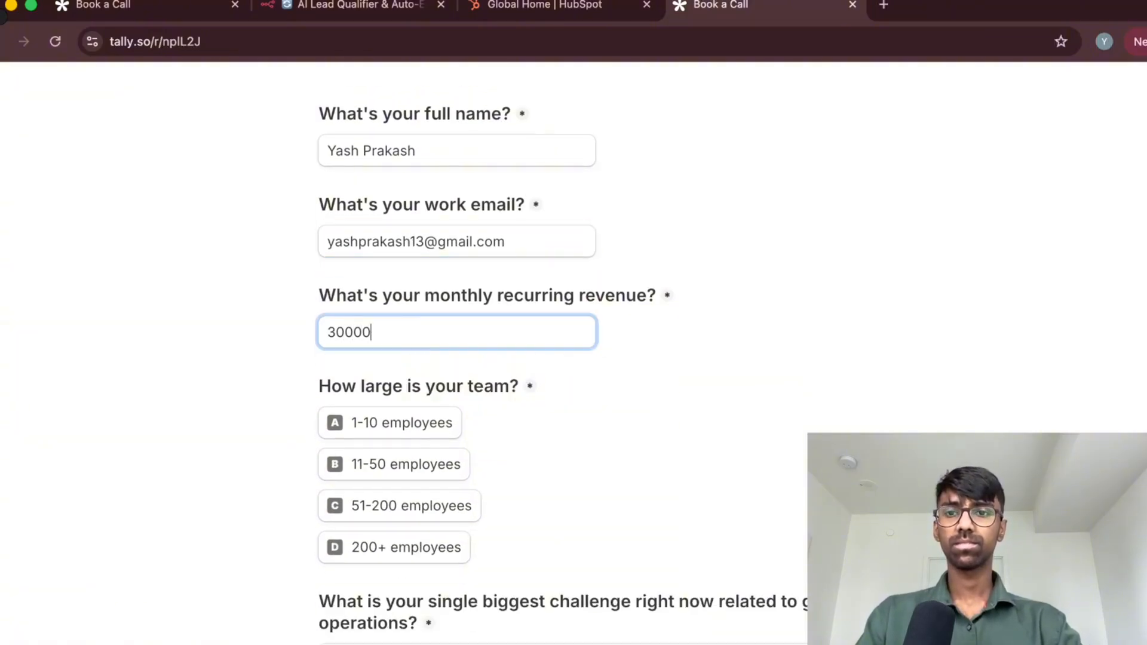
left_click(384, 461)
left_click(371, 591)
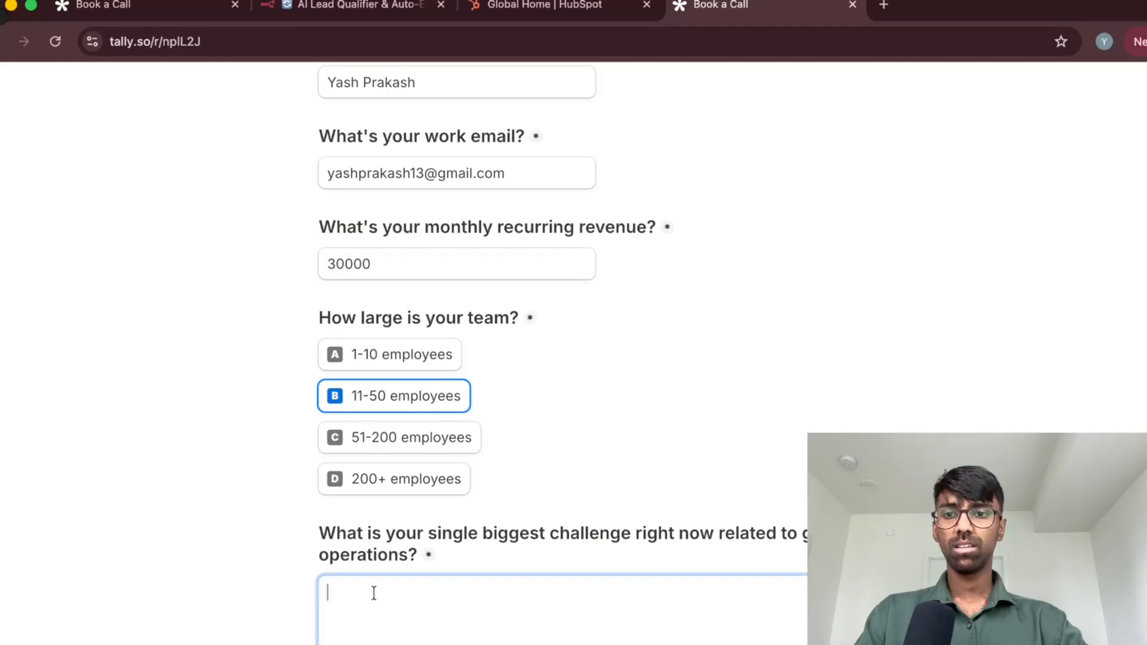
Describe the biggest challenge as hiring people to manage the leads and sales pipeline and scale properly, and submit the form
type("My biggest ch")
type("allenge is aor")
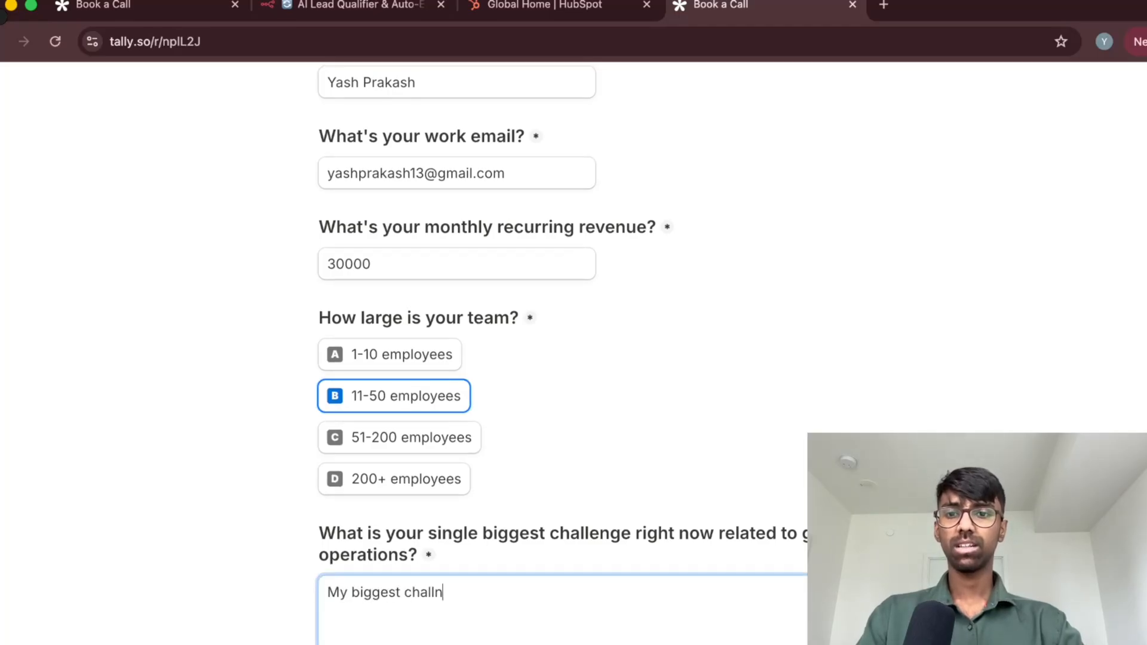
key("BackSpace")
key("BackSpace")
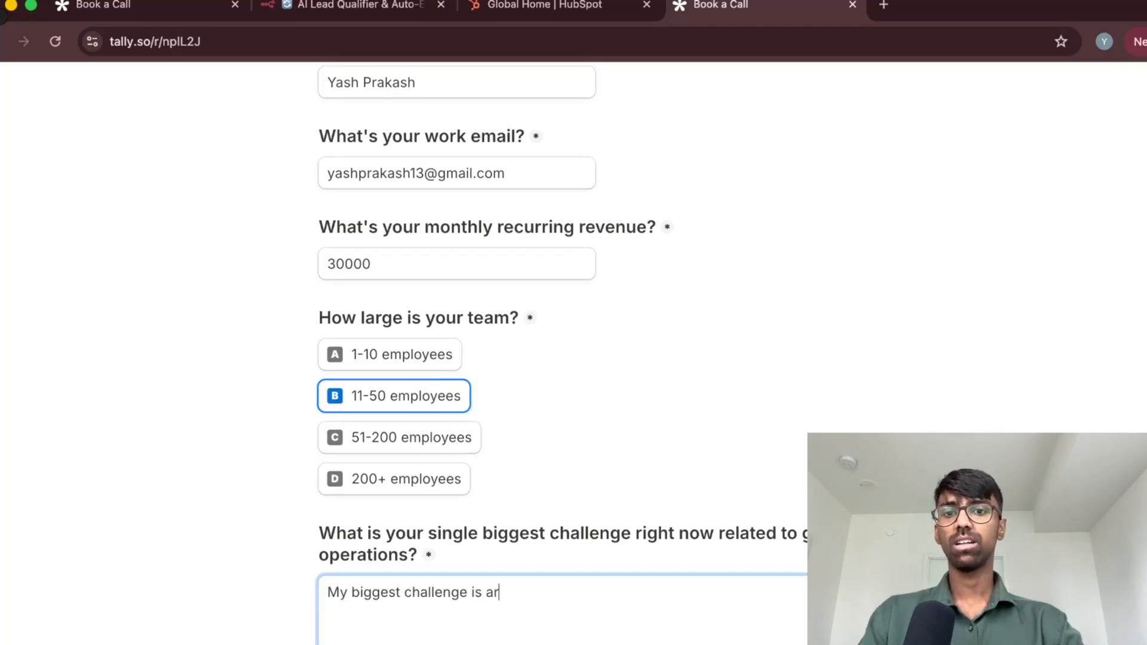
type("round hiring people")
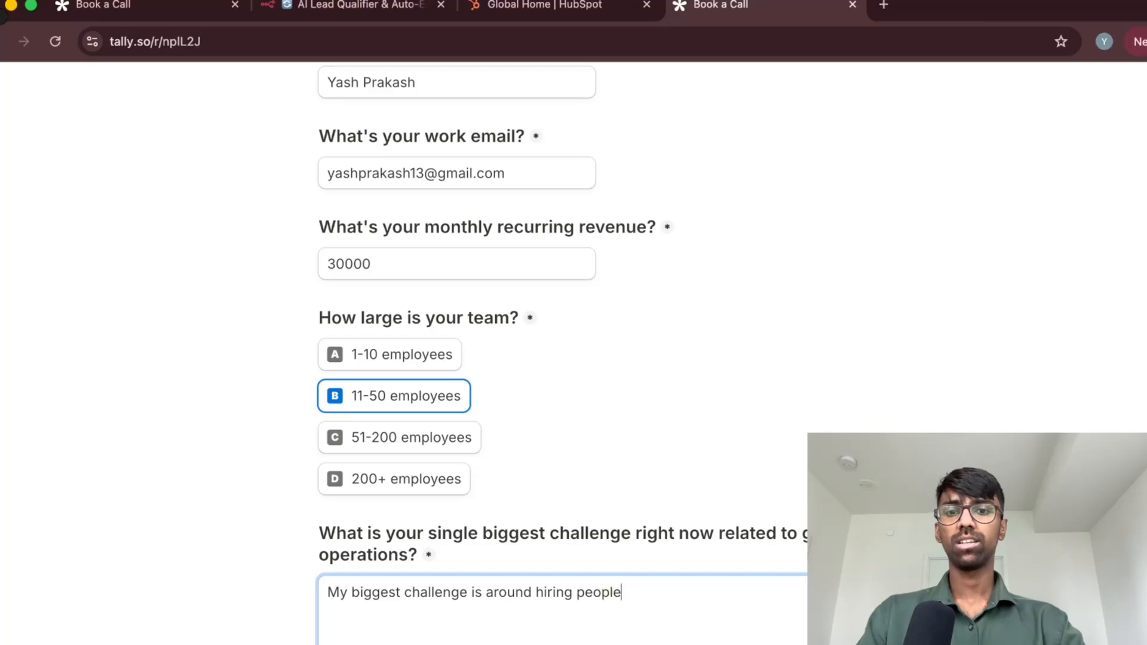
type(" to manage my leads and sal")
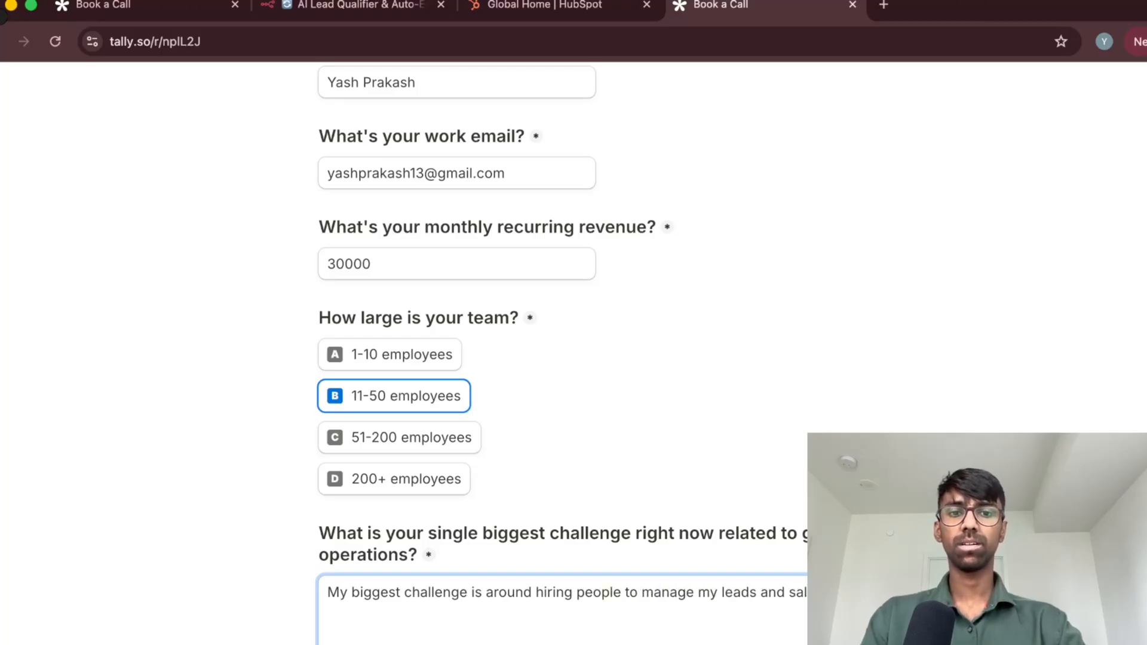
type("scale proess")
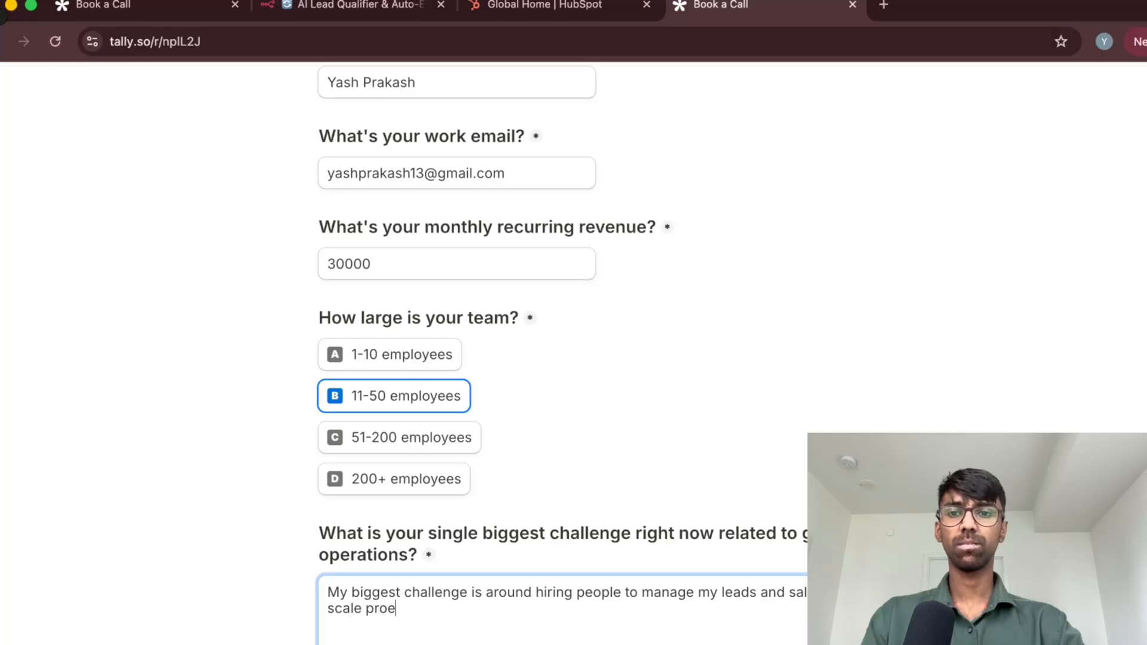
key("BackSpace")
key("BackSpace")
key("BackSpace")
type("perly.")
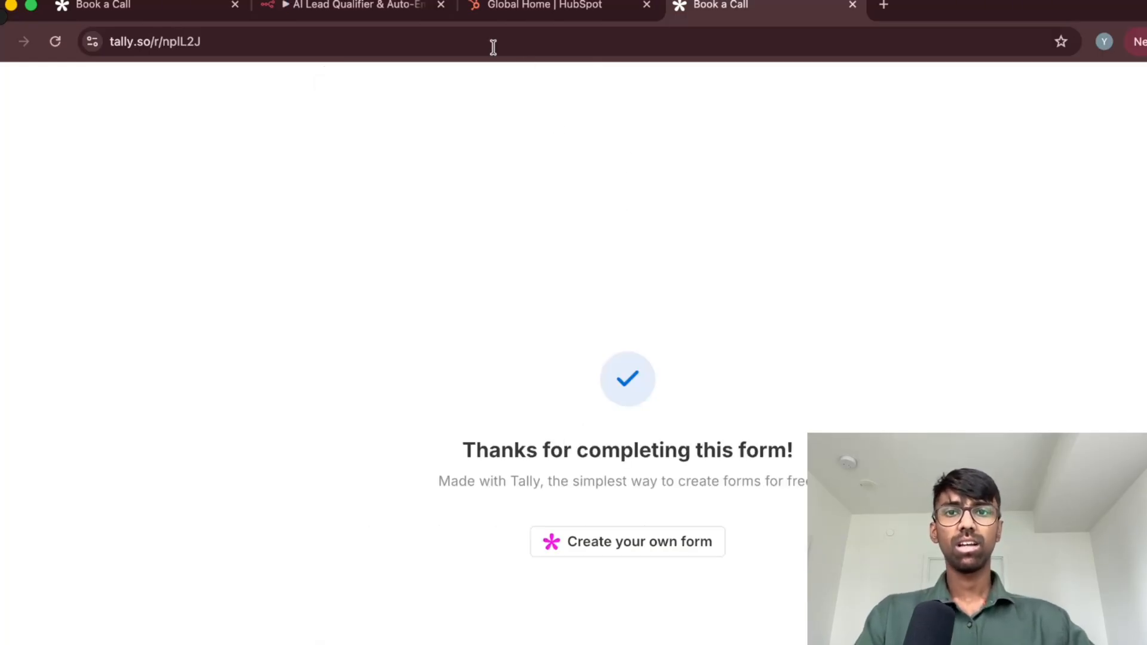
Switch to the n8n workflow and examine the headers and form data in the Webhook Trigger's new output
left_click(381, 11)
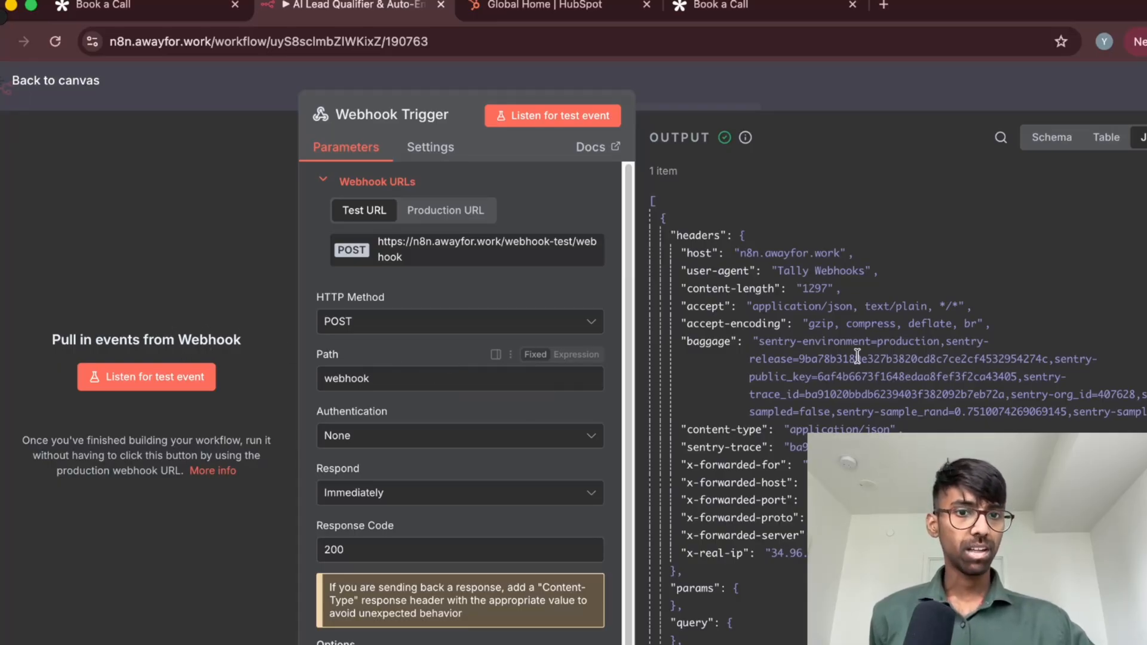
scroll(857, 357, "down", 5)
scroll(857, 356, "up", 5)
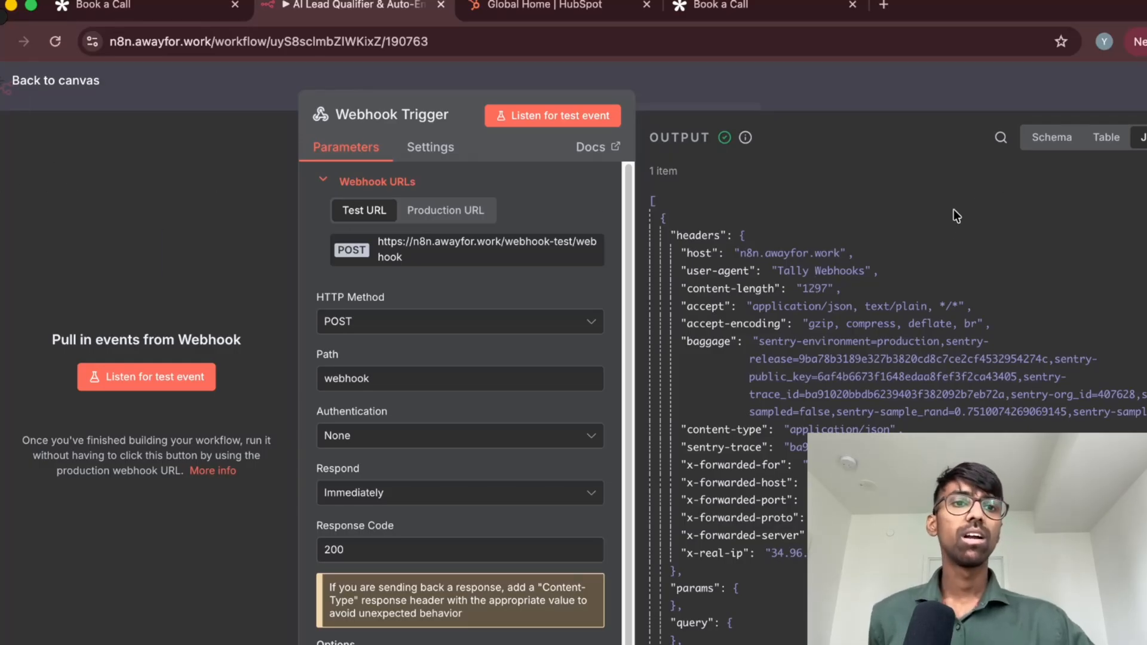
scroll(954, 210, "down", 6)
scroll(905, 308, "down", 5)
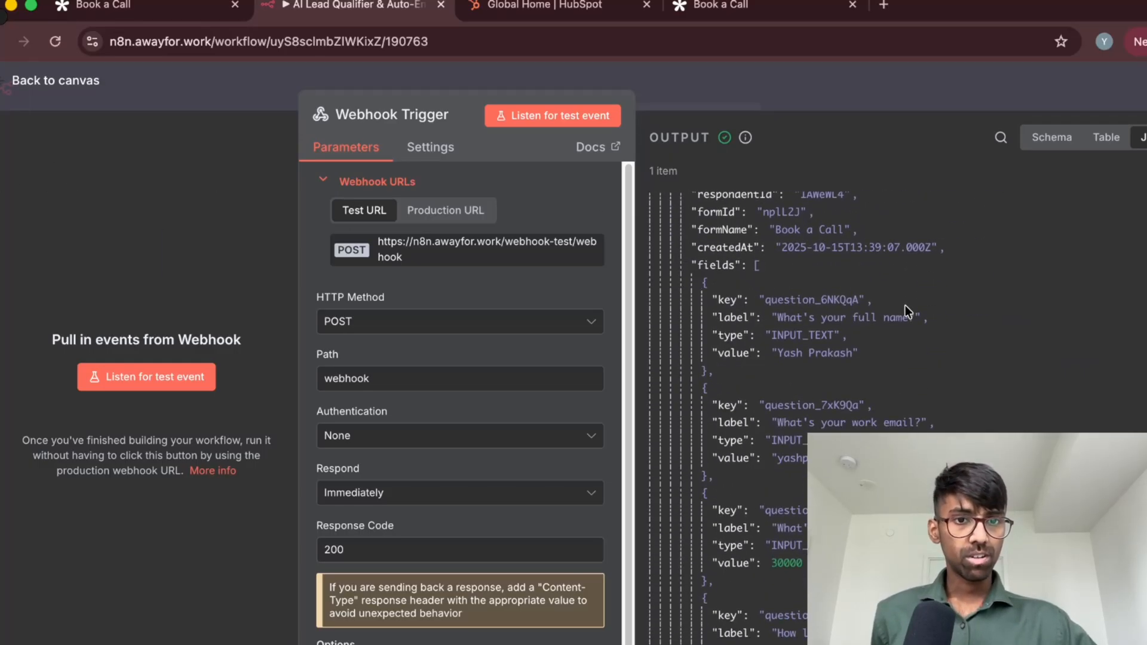
scroll(905, 306, "up", 2)
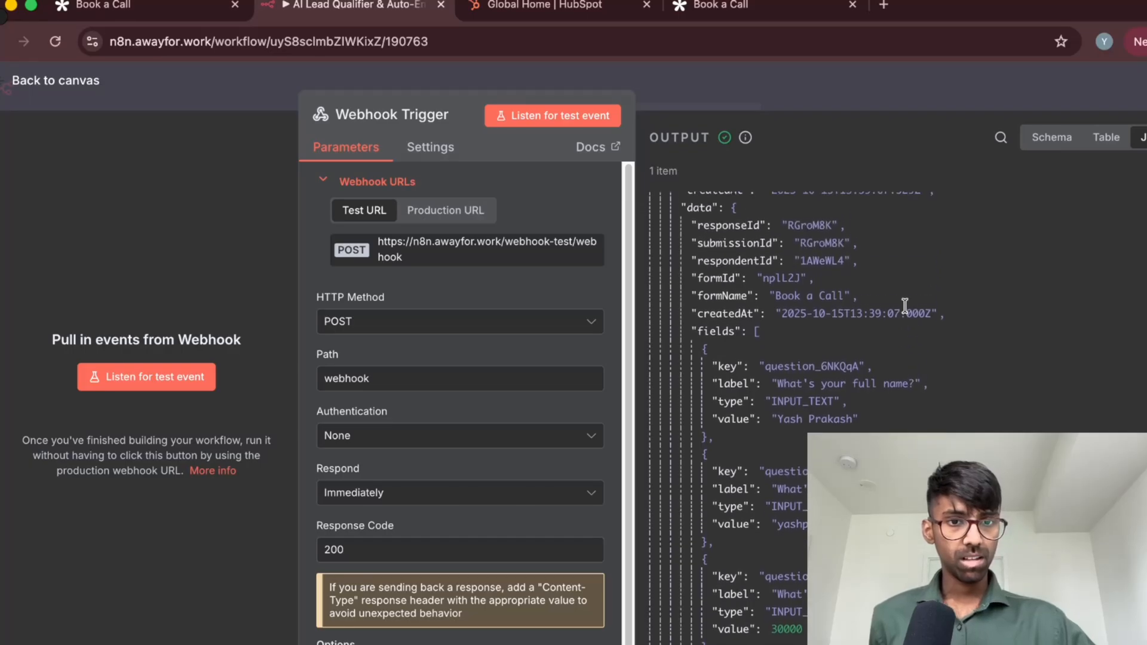
scroll(777, 382, "down", 3)
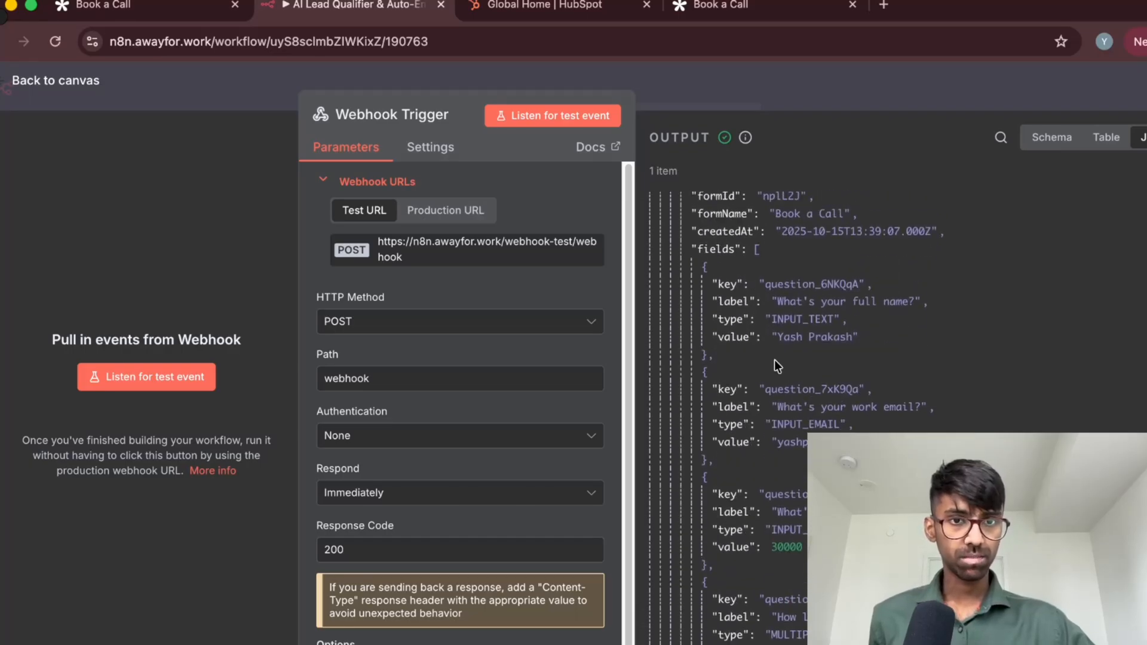
Examine the full name, work email and monthly recurring revenue values in the webhook output
left_click_drag(856, 212, 711, 216)
left_click(763, 232)
scroll(794, 306, "down", 2)
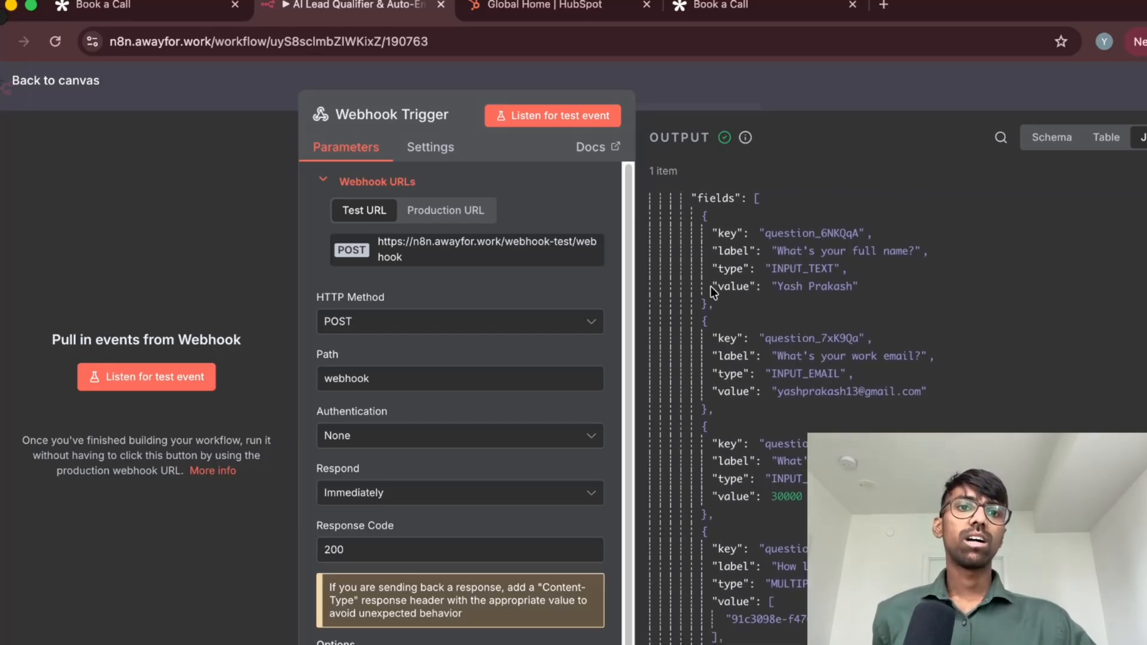
left_click_drag(712, 287, 861, 289)
scroll(792, 316, "down", 5)
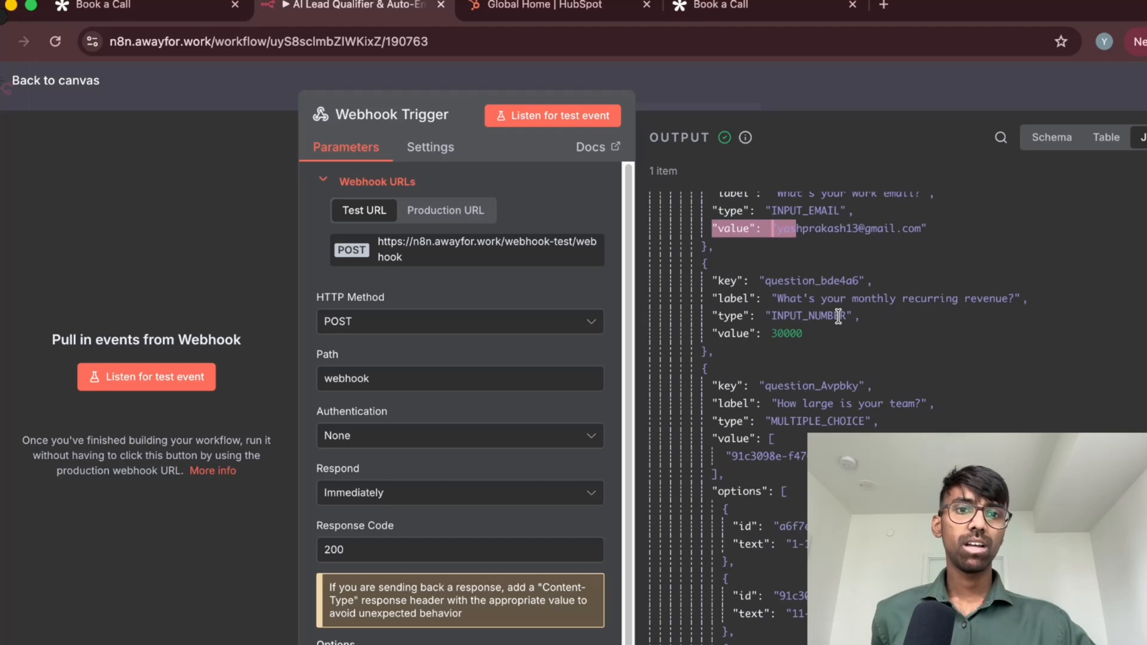
left_click(837, 316)
scroll(819, 324, "down", 1)
double_click(790, 305)
scroll(837, 310, "down", 3)
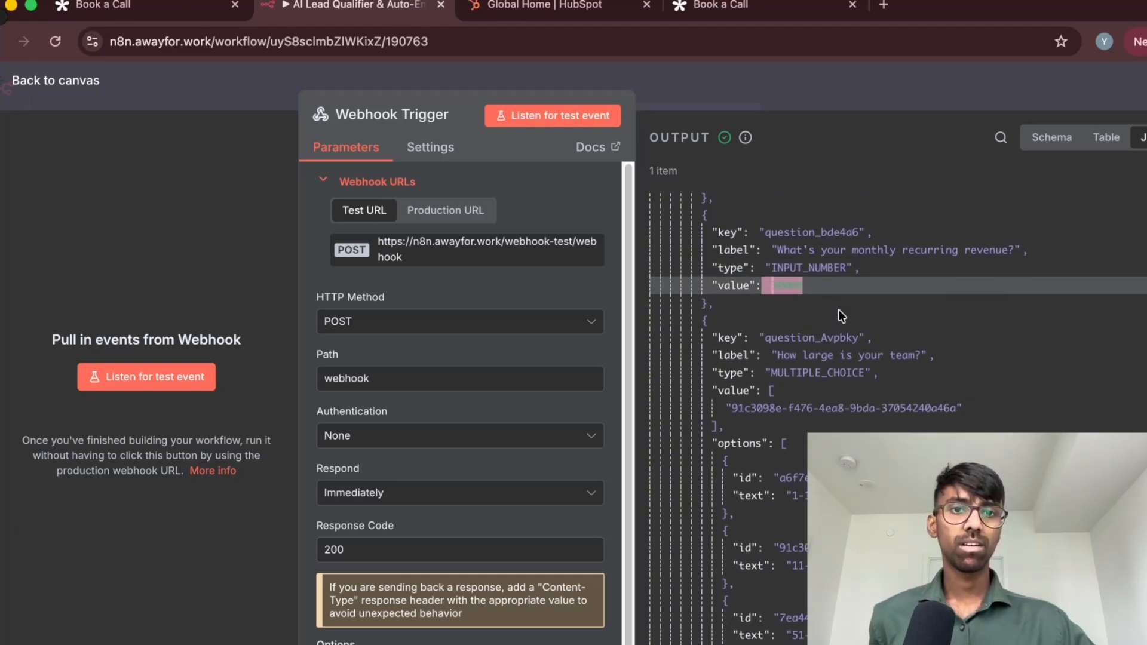
left_click(840, 332)
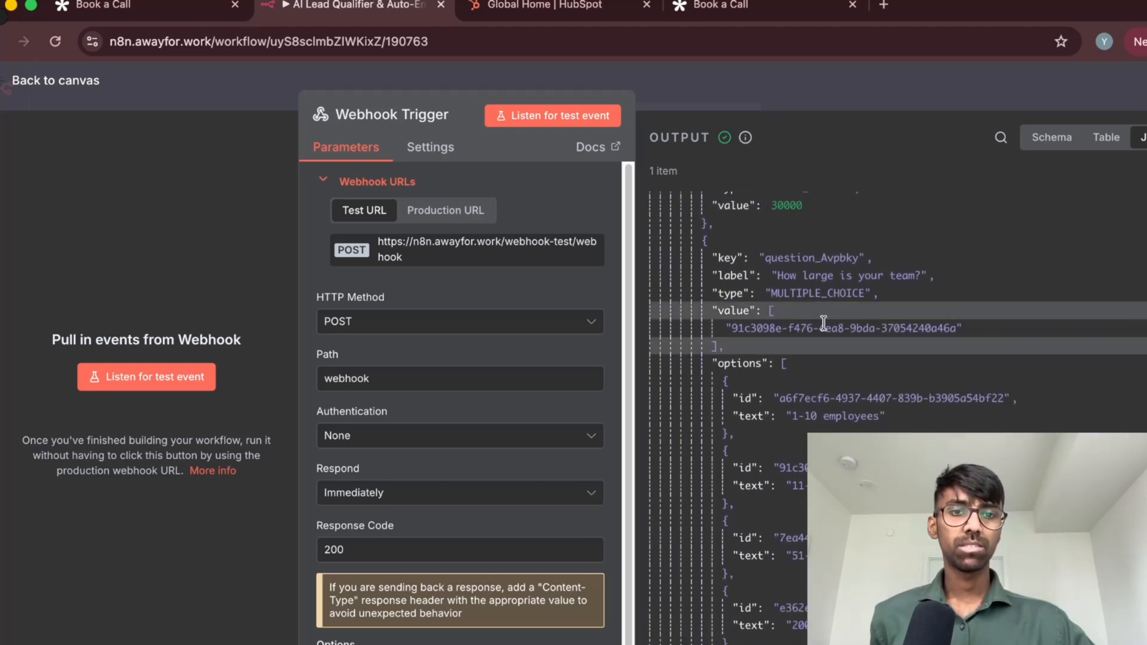
Compare the team-size answer's ID with the listed option IDs and read the biggest-challenge answer in the output
scroll(854, 335, "down", 1)
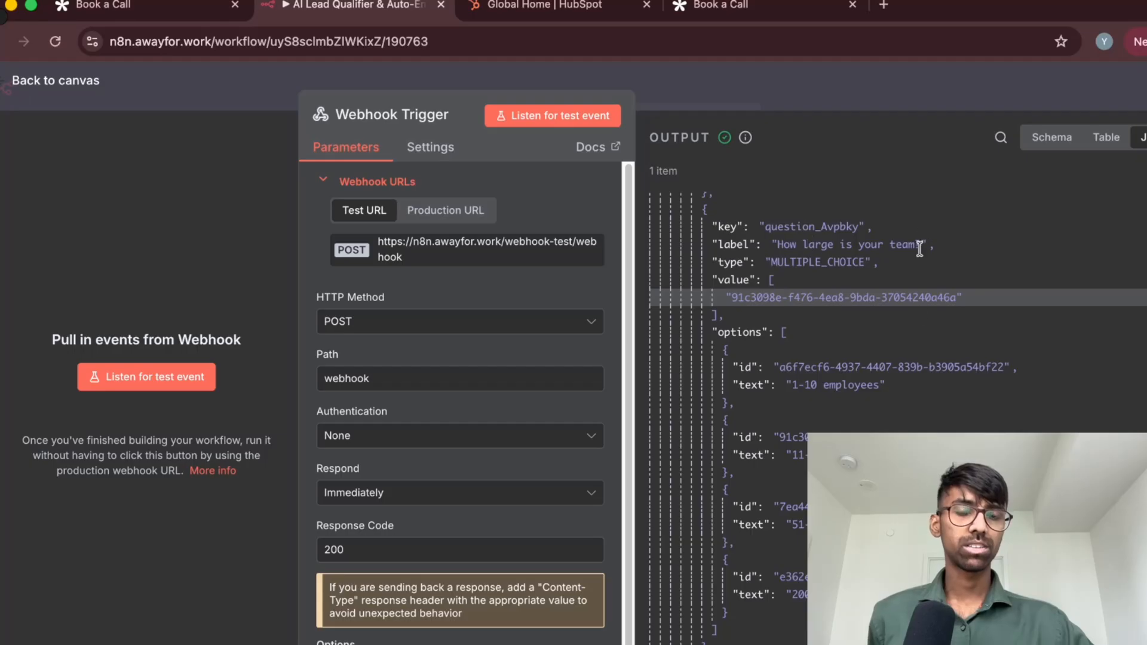
scroll(918, 315, "down", 1)
scroll(914, 326, "down", 4)
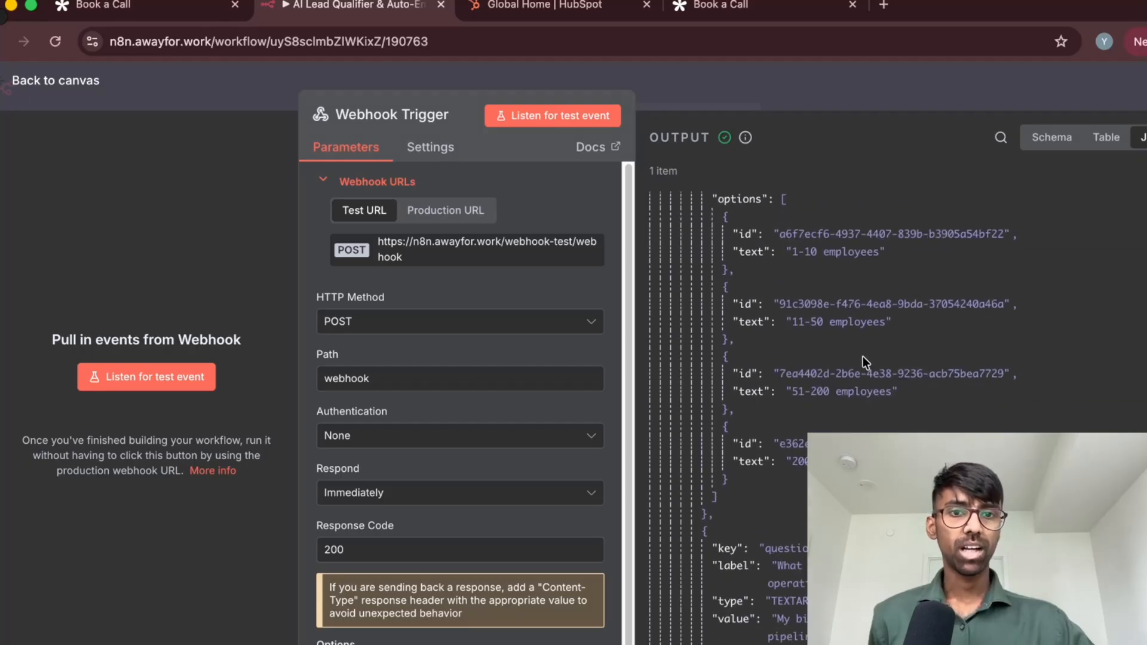
scroll(855, 359, "up", 4)
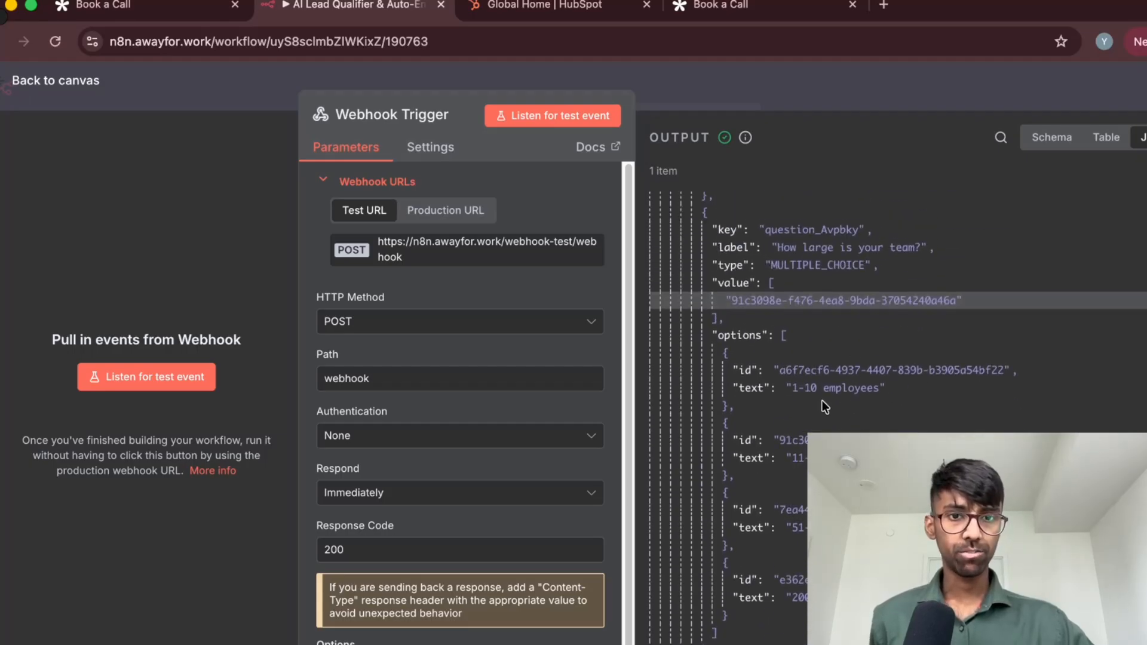
left_click_drag(730, 310, 988, 302)
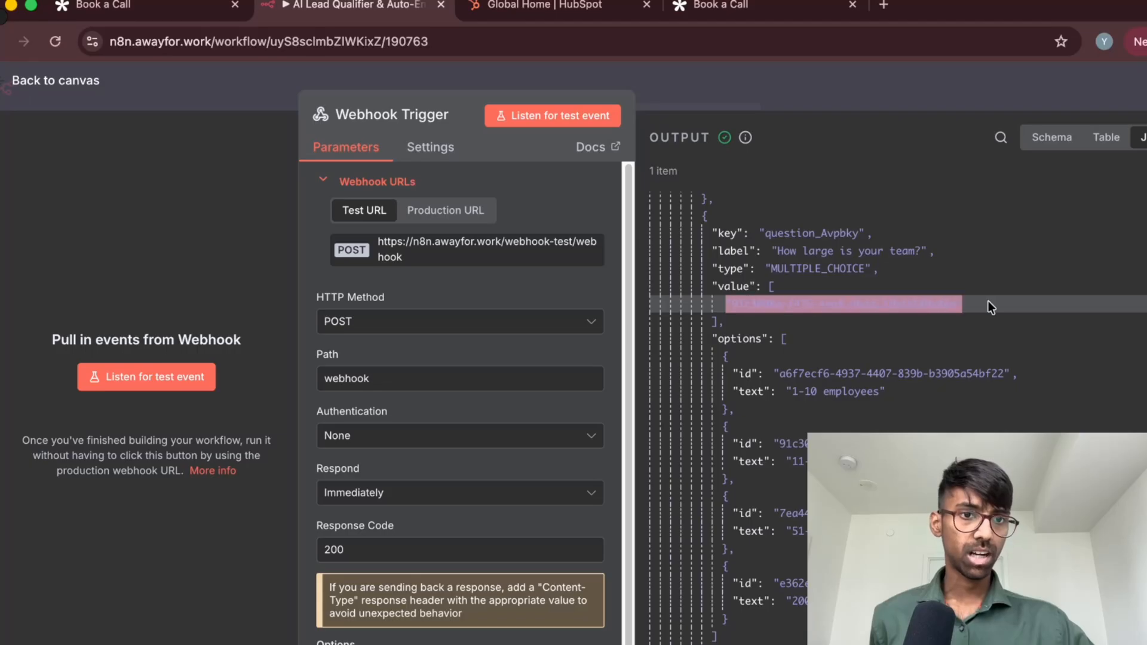
left_click(988, 301)
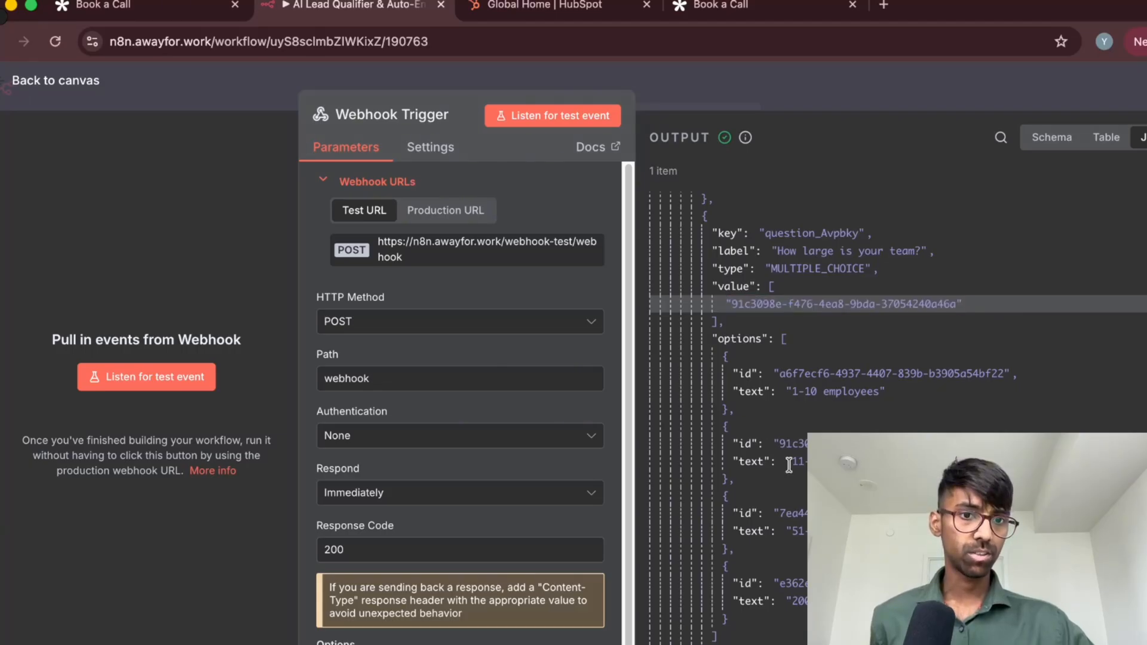
left_click_drag(774, 449, 854, 445)
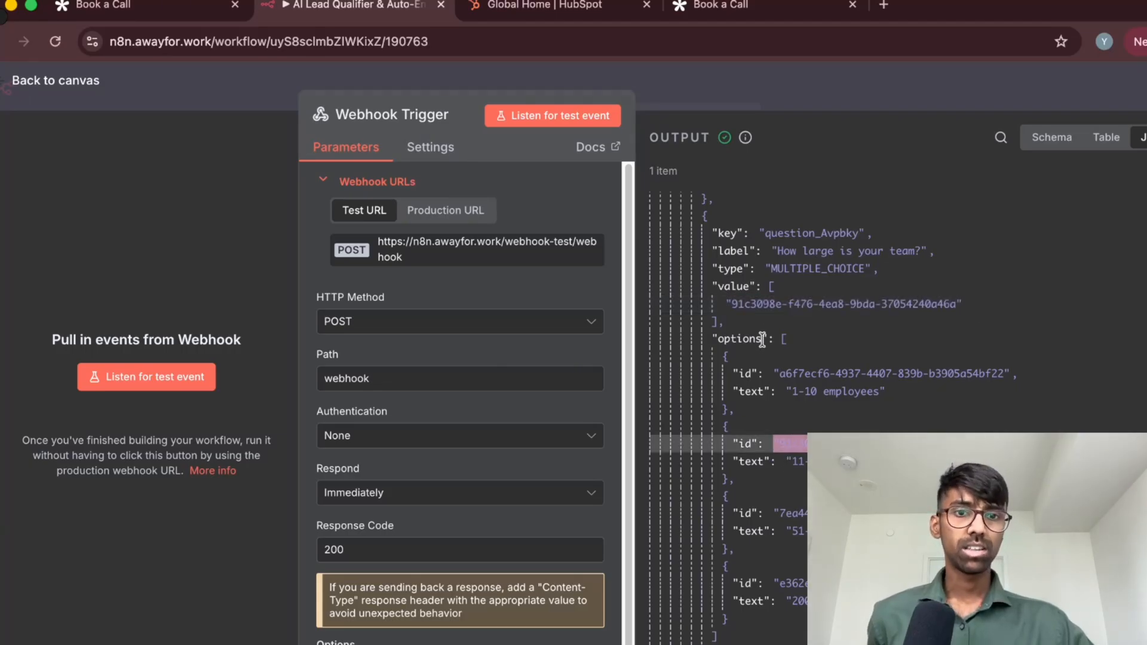
left_click(727, 304)
left_click_drag(712, 286, 726, 319)
left_click(739, 318)
left_click(726, 319)
scroll(811, 340, "down", 3)
scroll(812, 342, "down", 2)
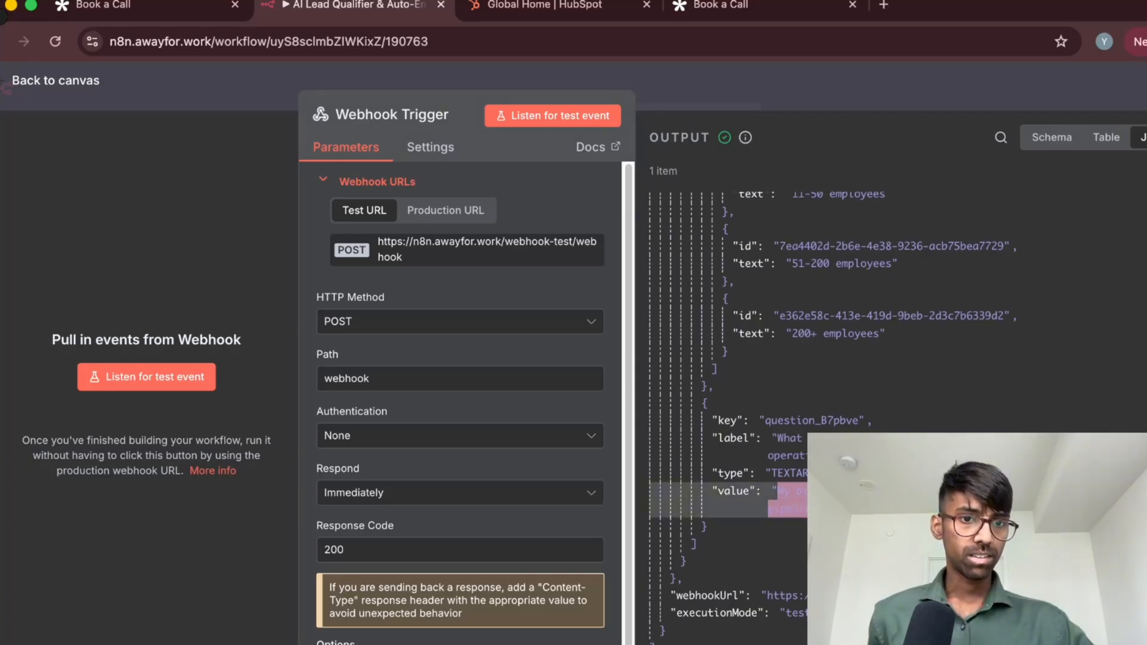
scroll(747, 499, "up", 15)
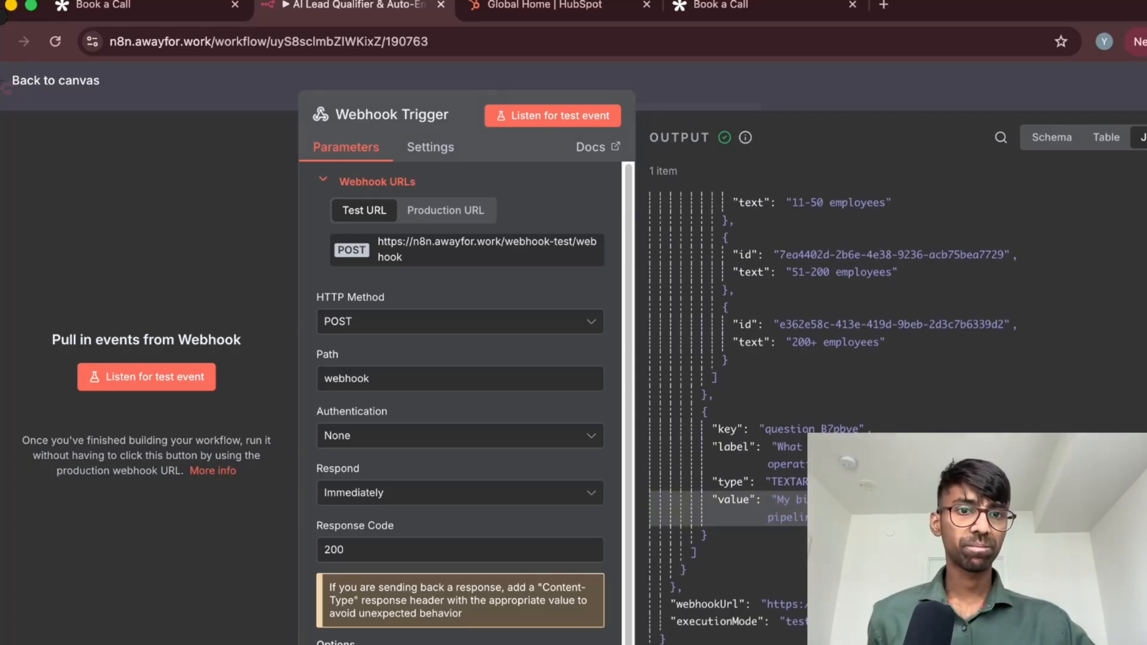
Pin the Webhook Trigger's output for test executions and return to the workflow canvas
left_click(1146, 138)
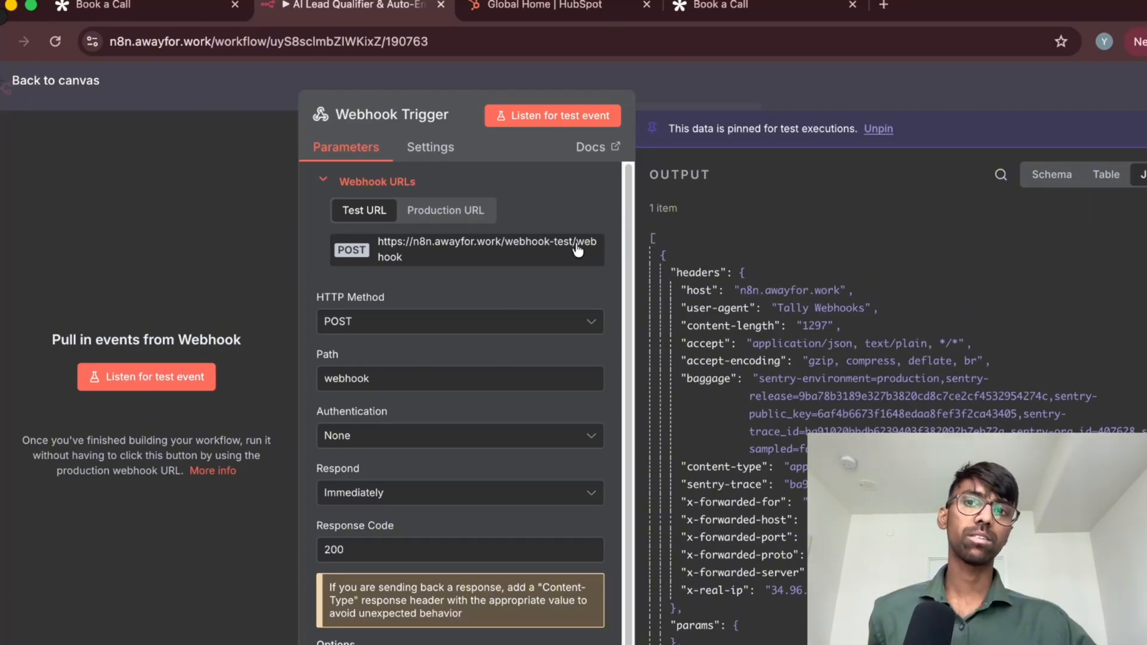
left_click(98, 98)
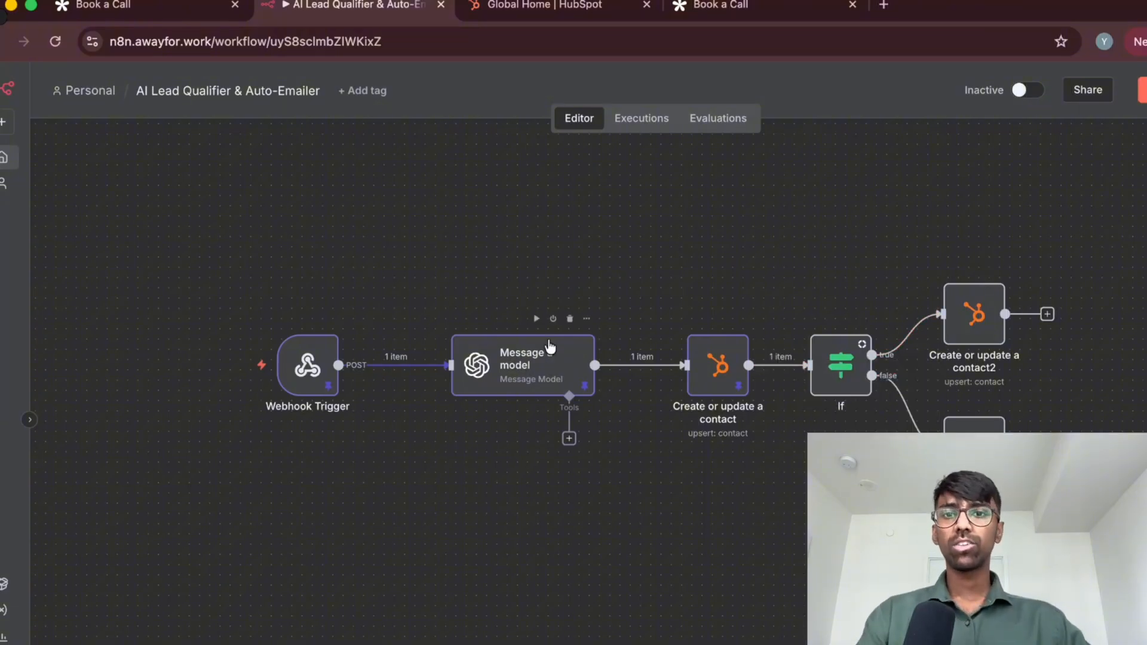
Search for openai among the nodes that can follow the HubSpot contact node on the If node's true branch
left_click(1046, 314)
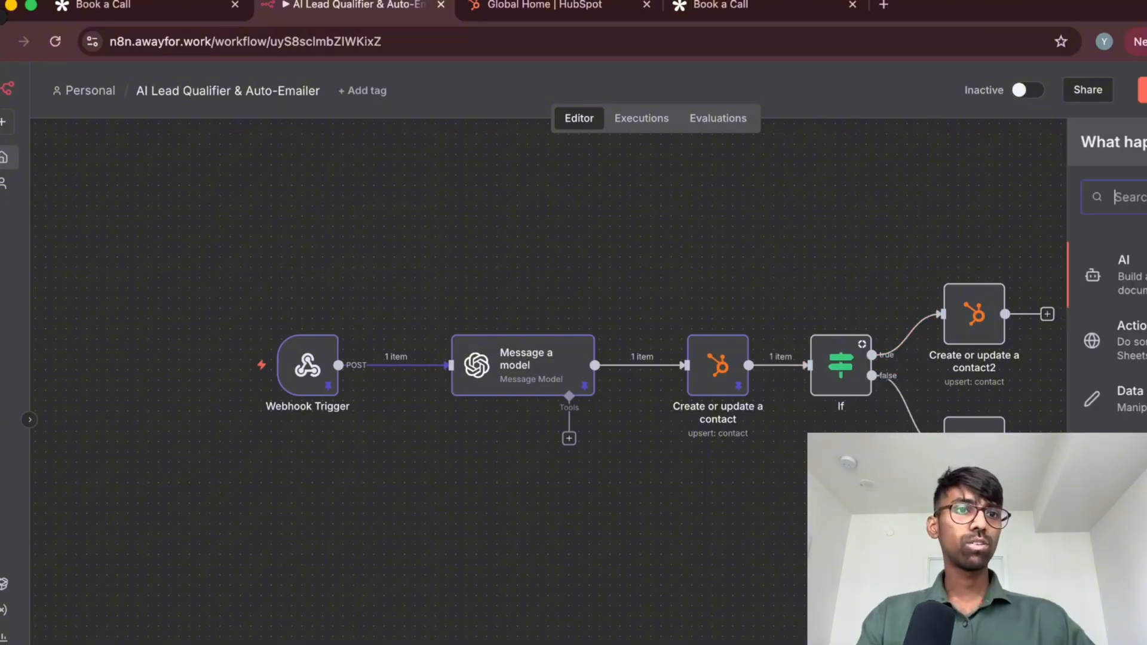
type("opean")
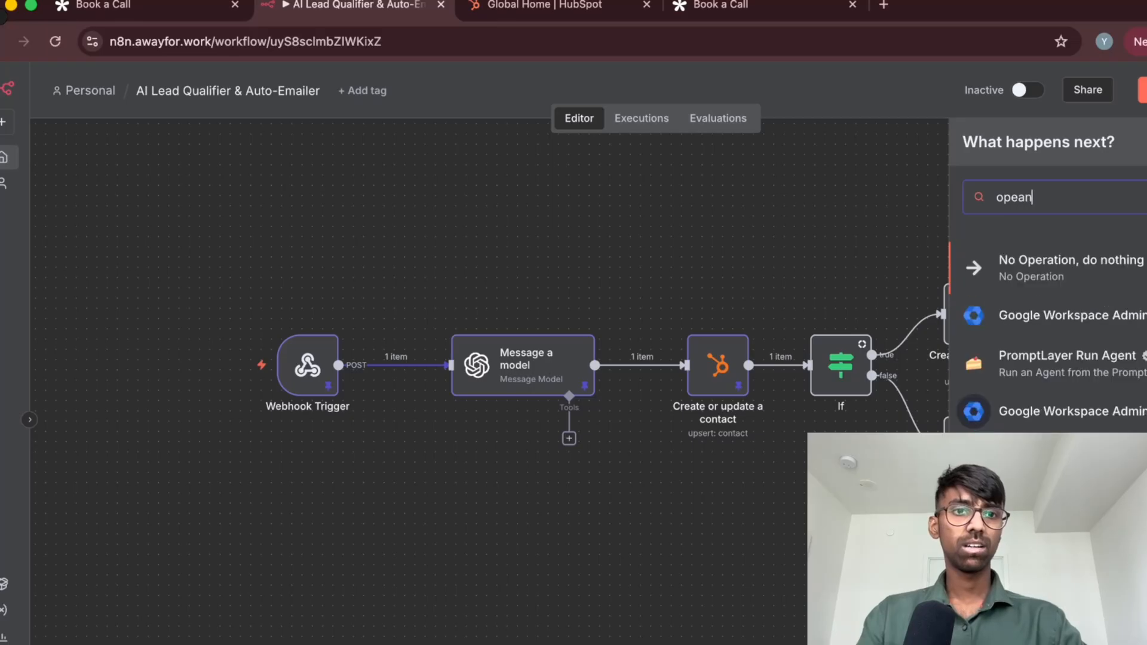
key("BackSpace")
type("na")
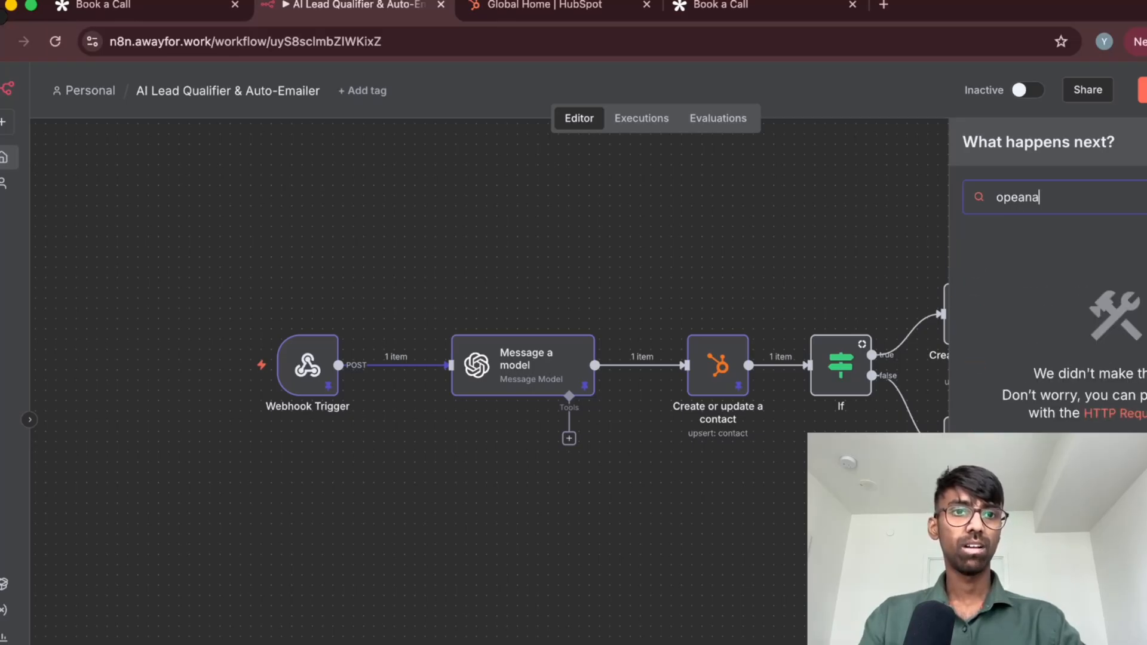
key("BackSpace")
key("BackSpace")
key("BackSpace")
type("nai")
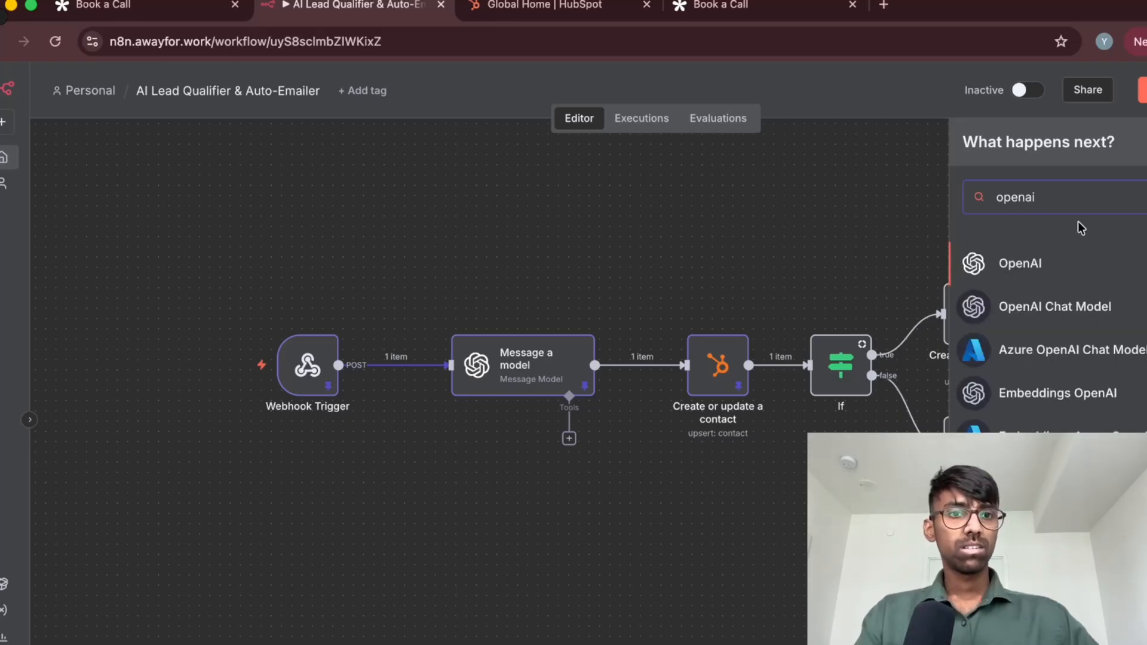
Browse the assistant, text and image actions offered for OpenAI and return to the canvas without adding a node
left_click(1073, 263)
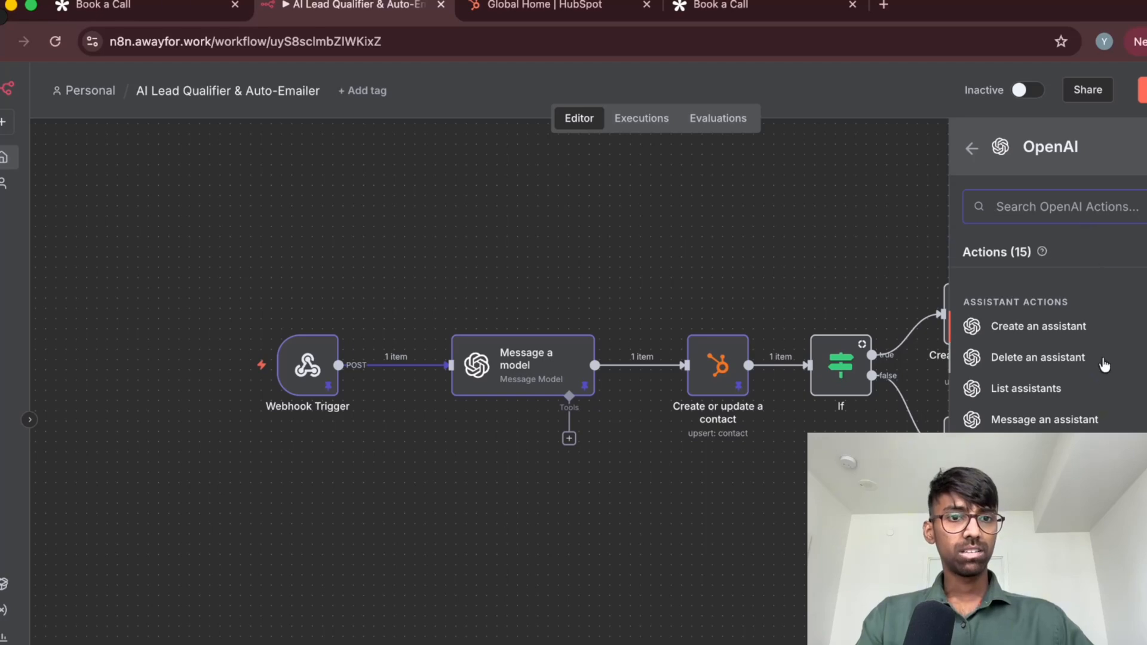
scroll(1106, 367, "down", 3)
scroll(1117, 388, "down", 2)
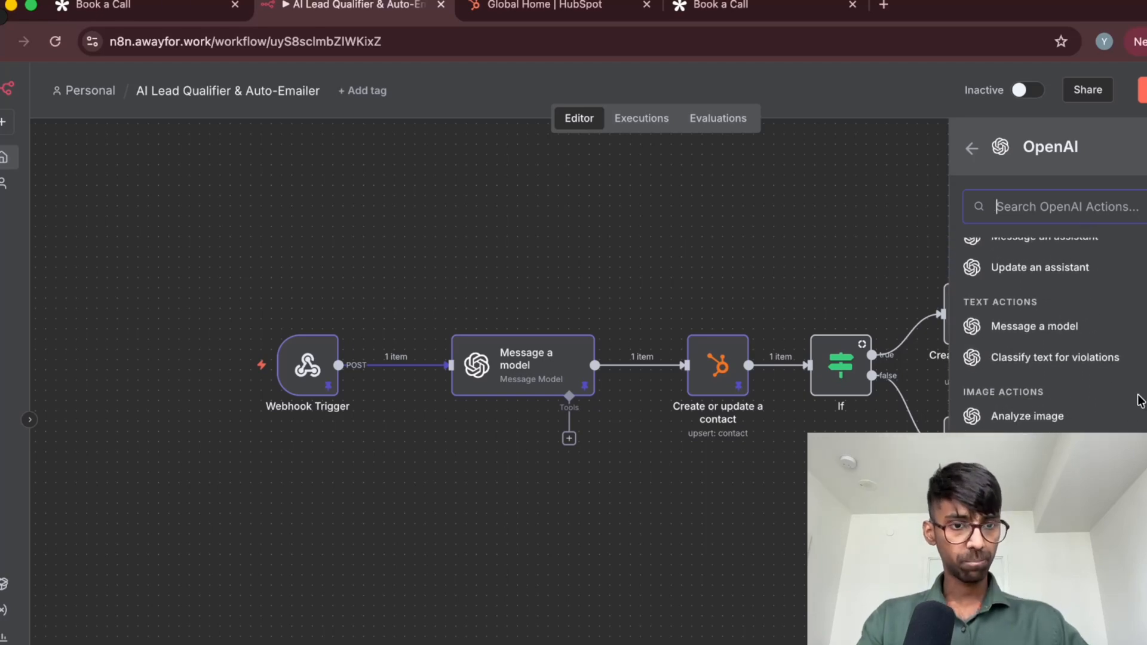
scroll(1135, 398, "up", 3)
scroll(1135, 399, "up", 1)
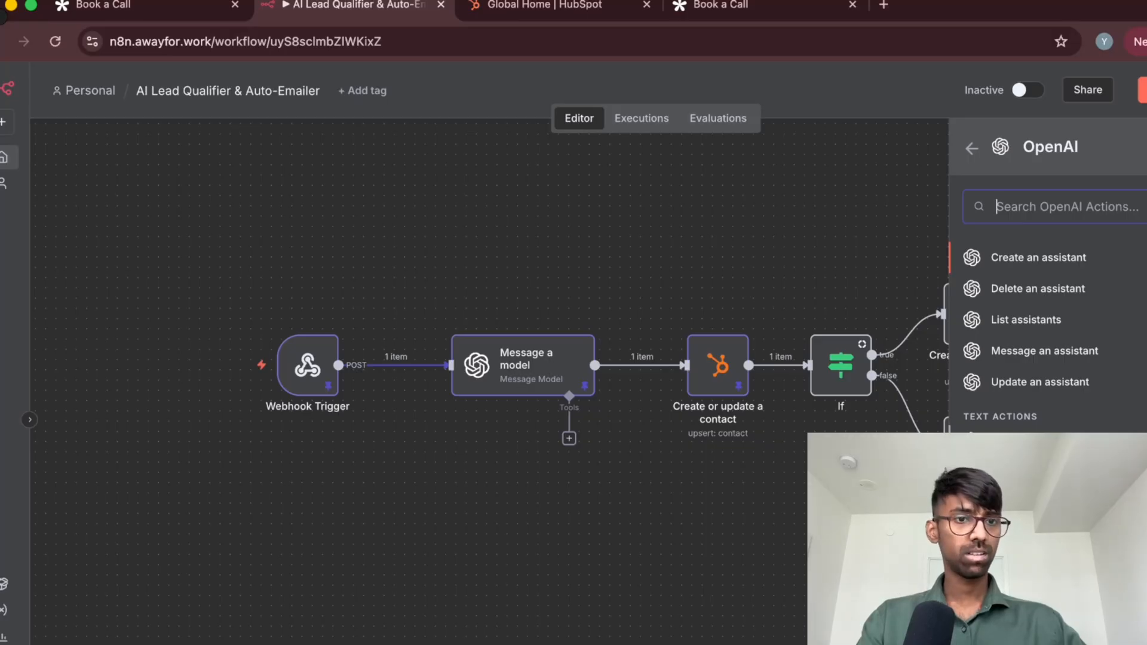
left_click(632, 506)
Open the Message a model node and examine the webhook headers and form fields in its input data
mouse_move(529, 376)
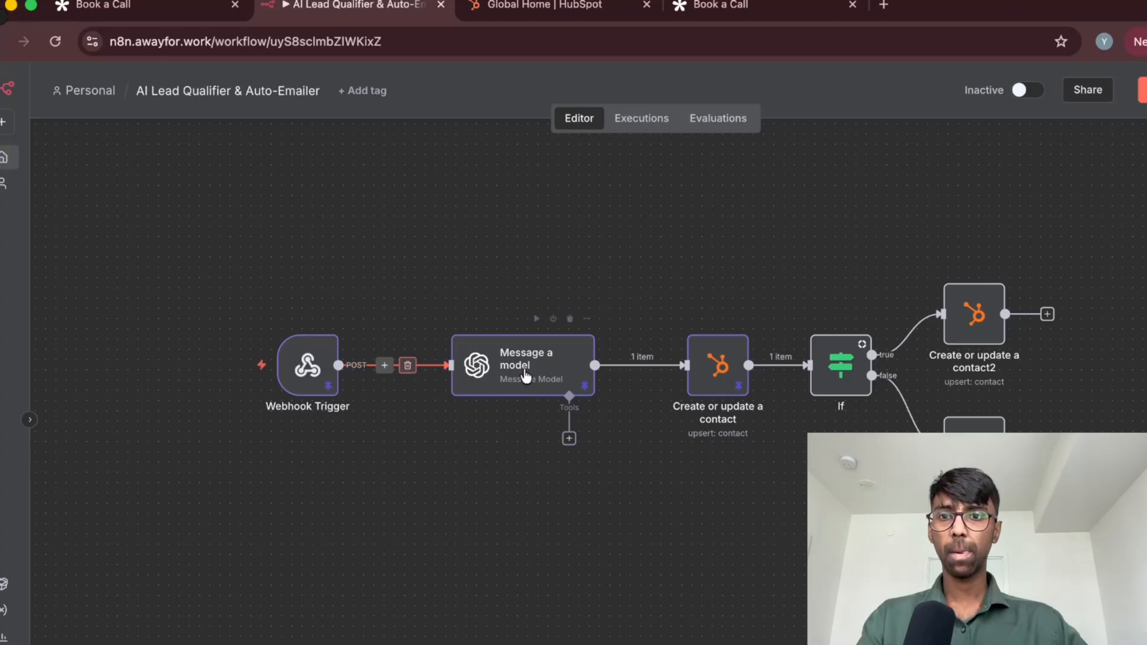
mouse_move(309, 376)
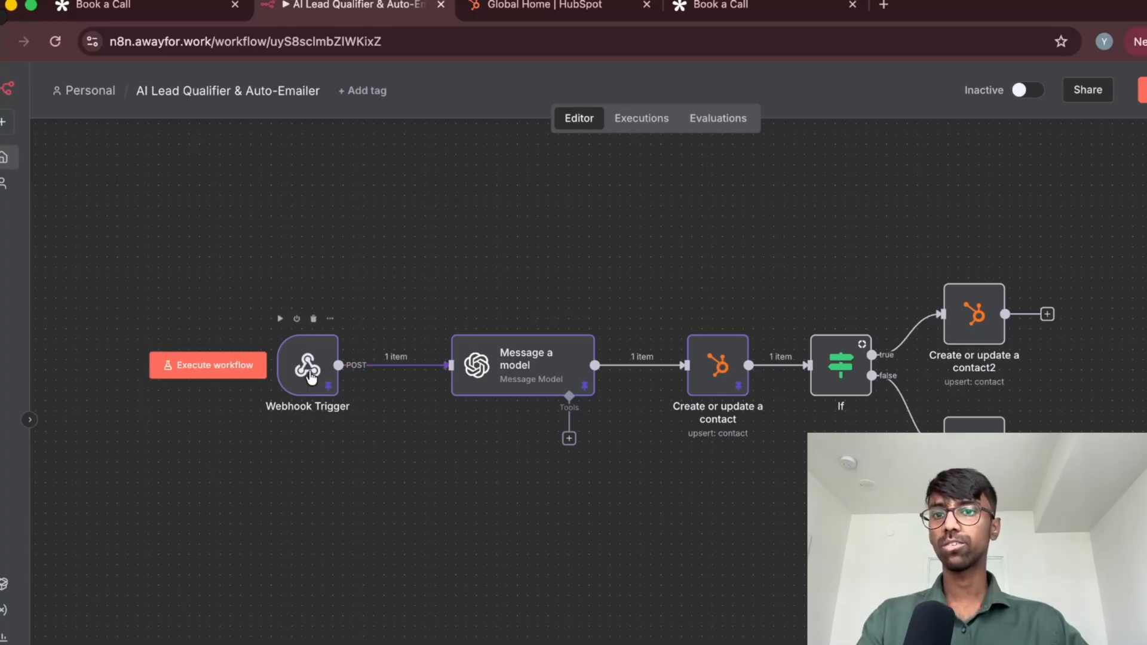
double_click(519, 374)
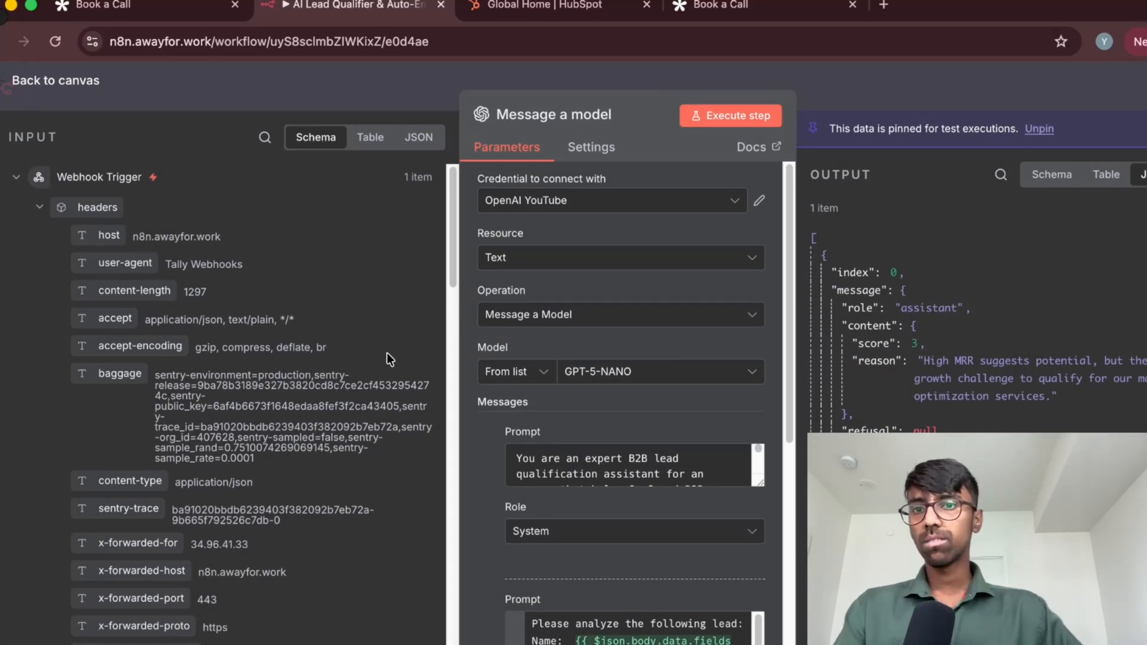
scroll(178, 286, "down", 10)
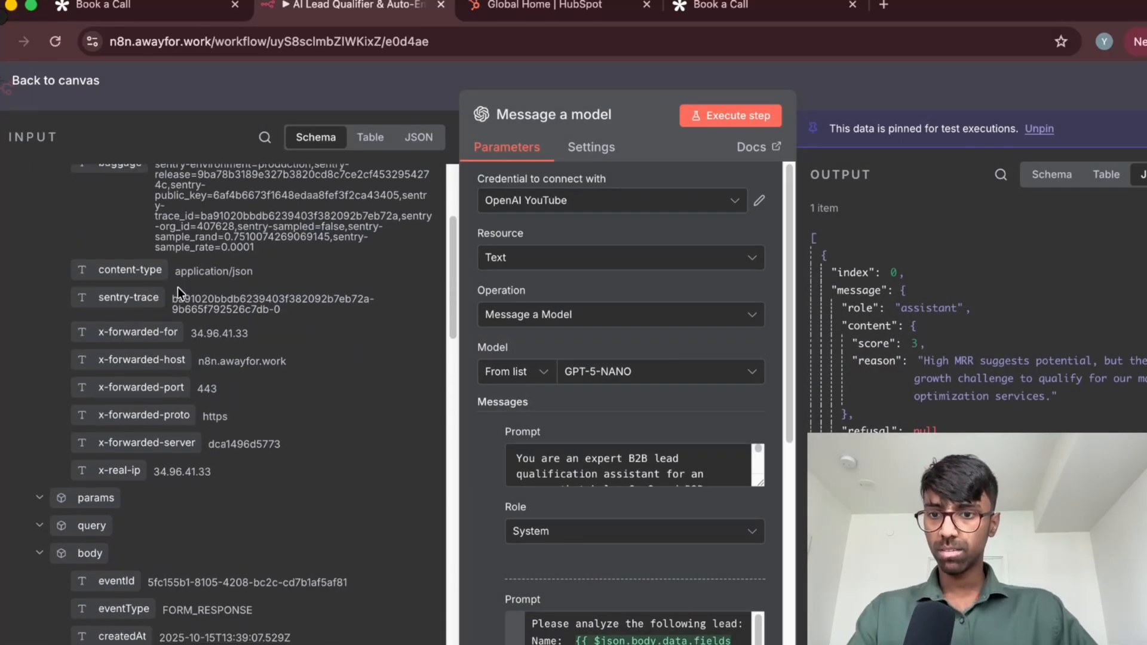
scroll(182, 285, "down", 5)
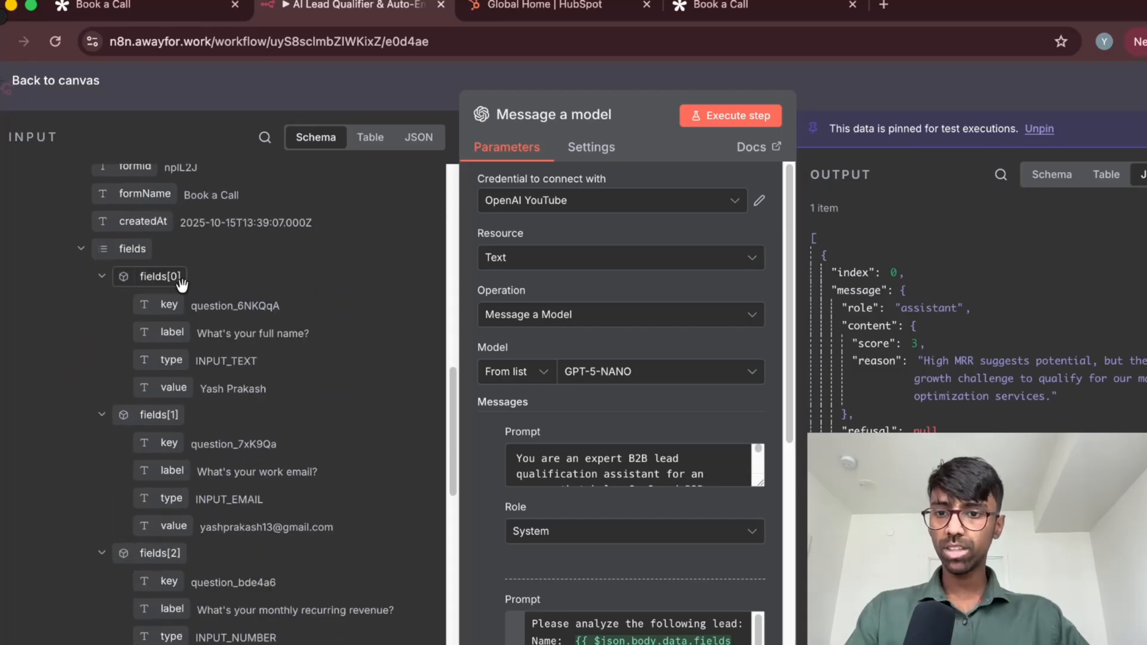
scroll(202, 514, "down", 10)
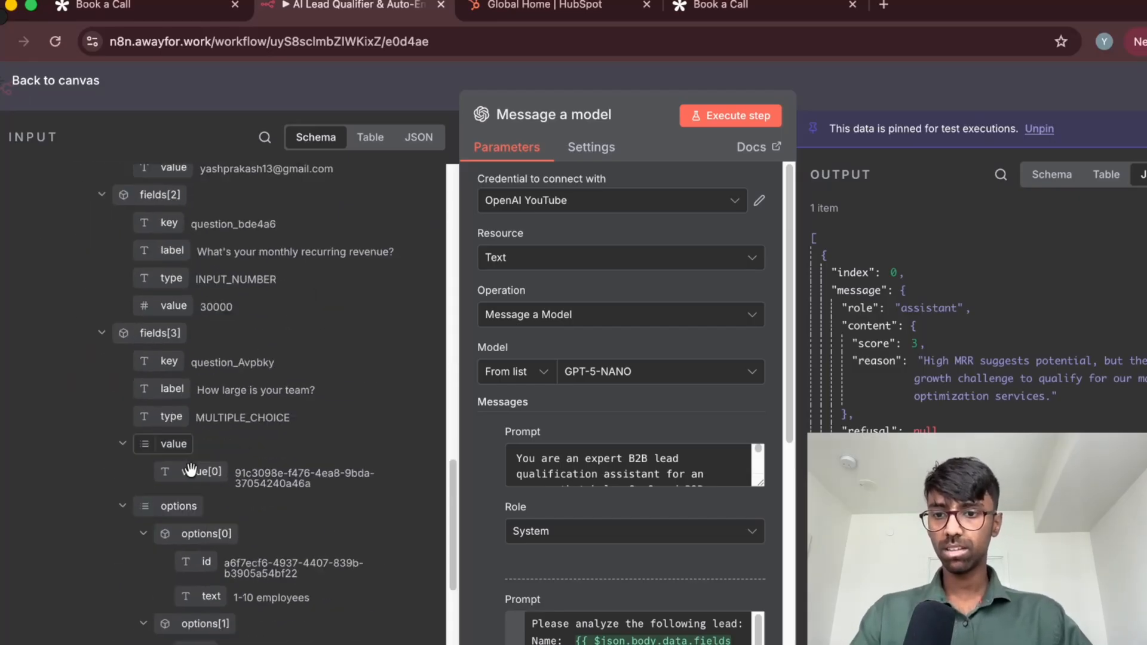
scroll(191, 463, "down", 5)
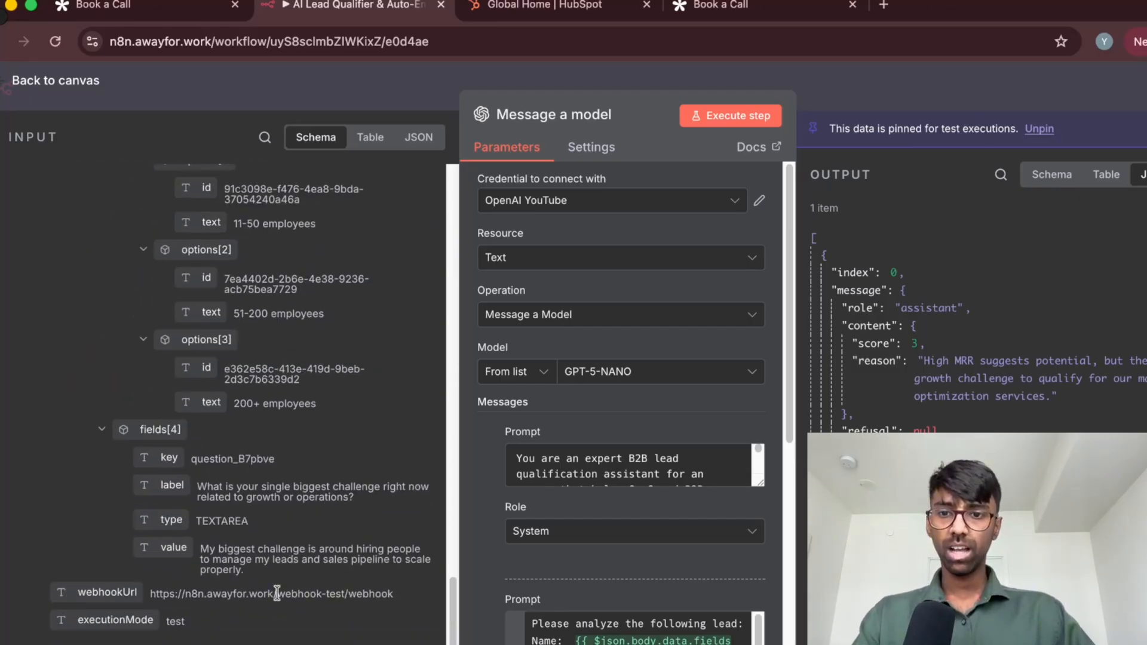
scroll(223, 501, "up", 3)
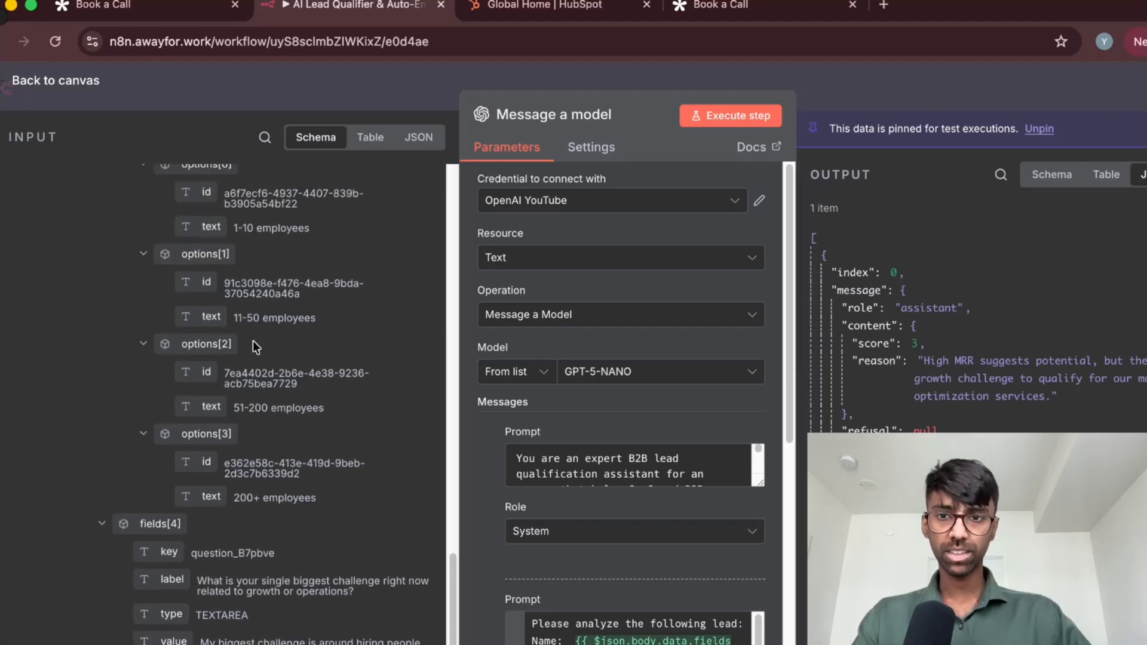
scroll(253, 496, "down", 3)
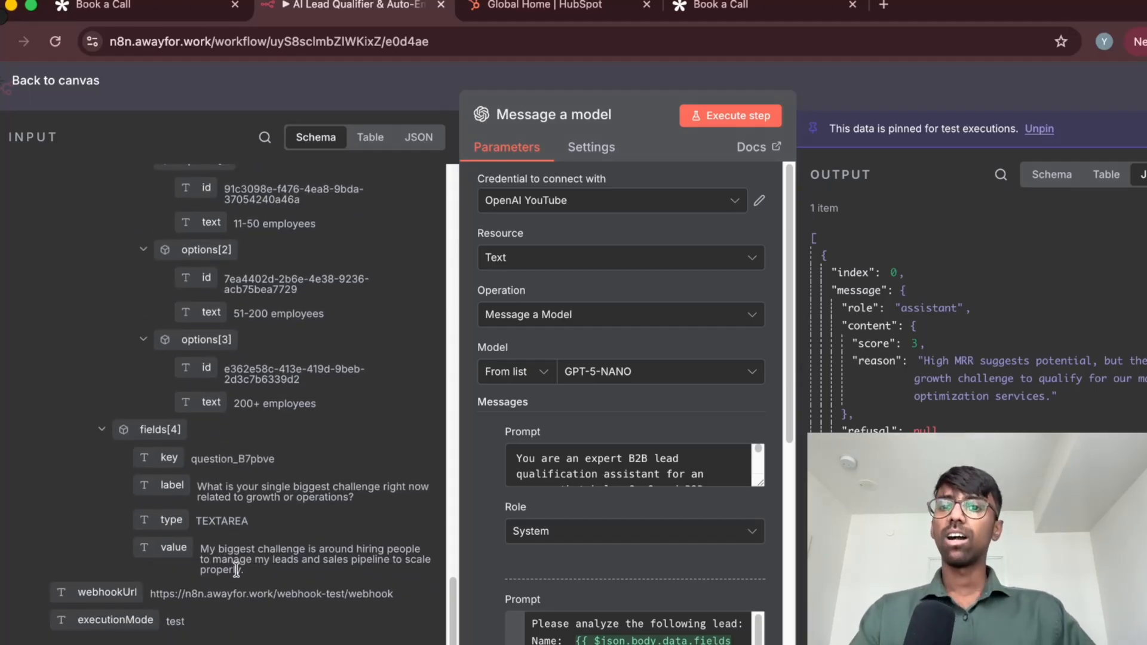
Highlight the biggest-challenge answer in the node's input data, then review the input again from its beginning
left_click_drag(245, 572, 203, 547)
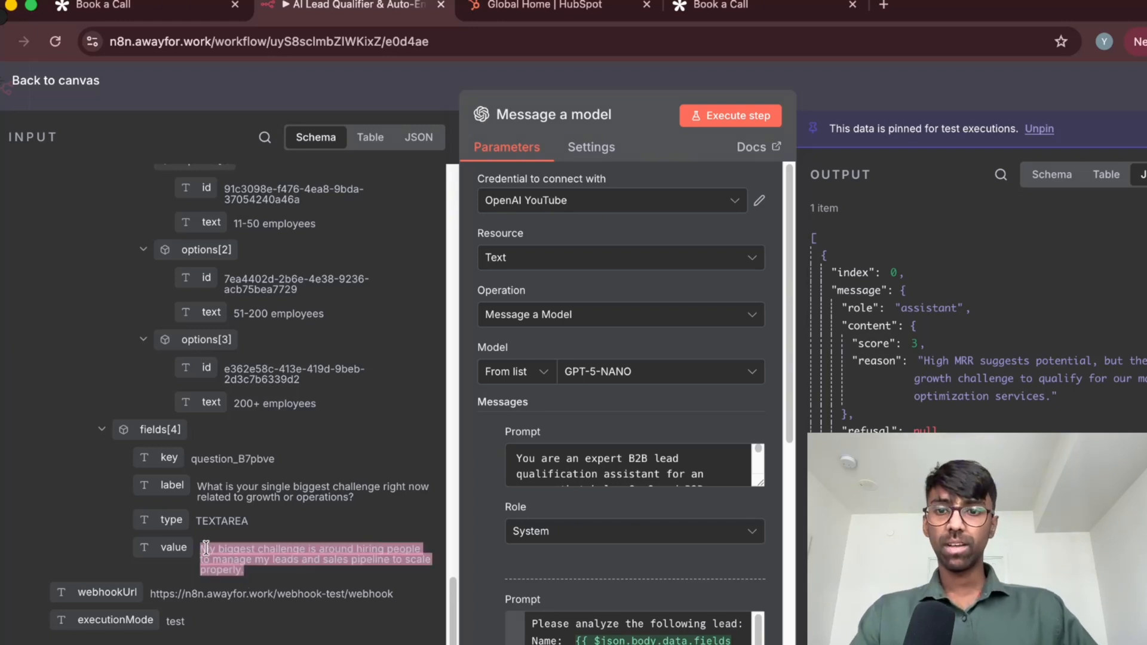
left_click(264, 573)
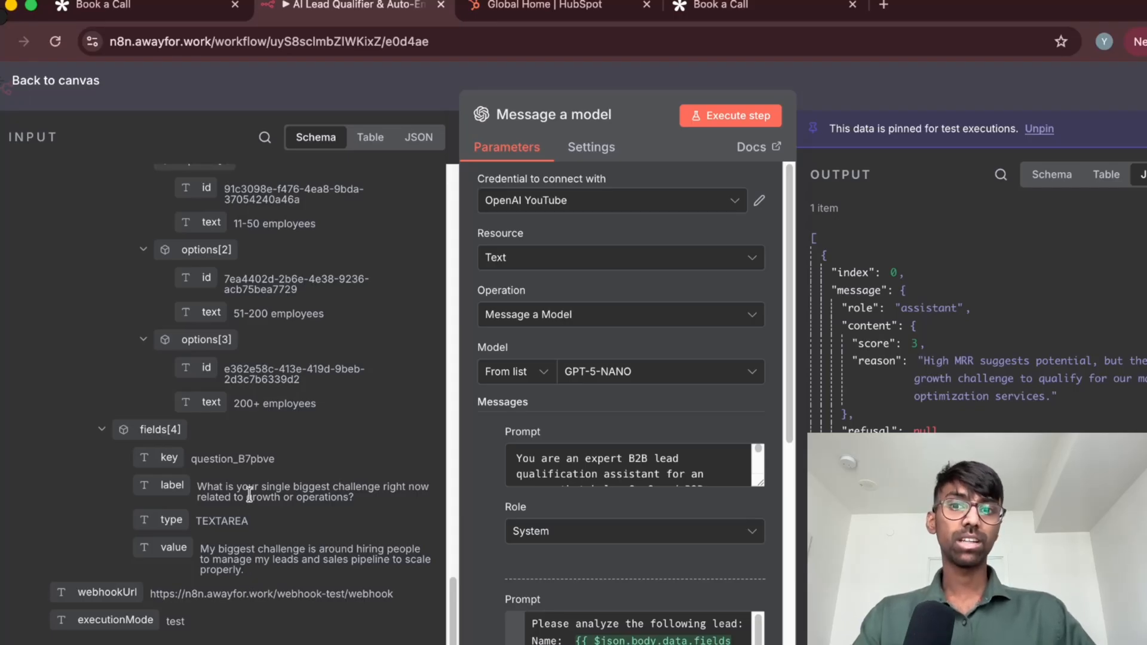
scroll(249, 494, "up", 15)
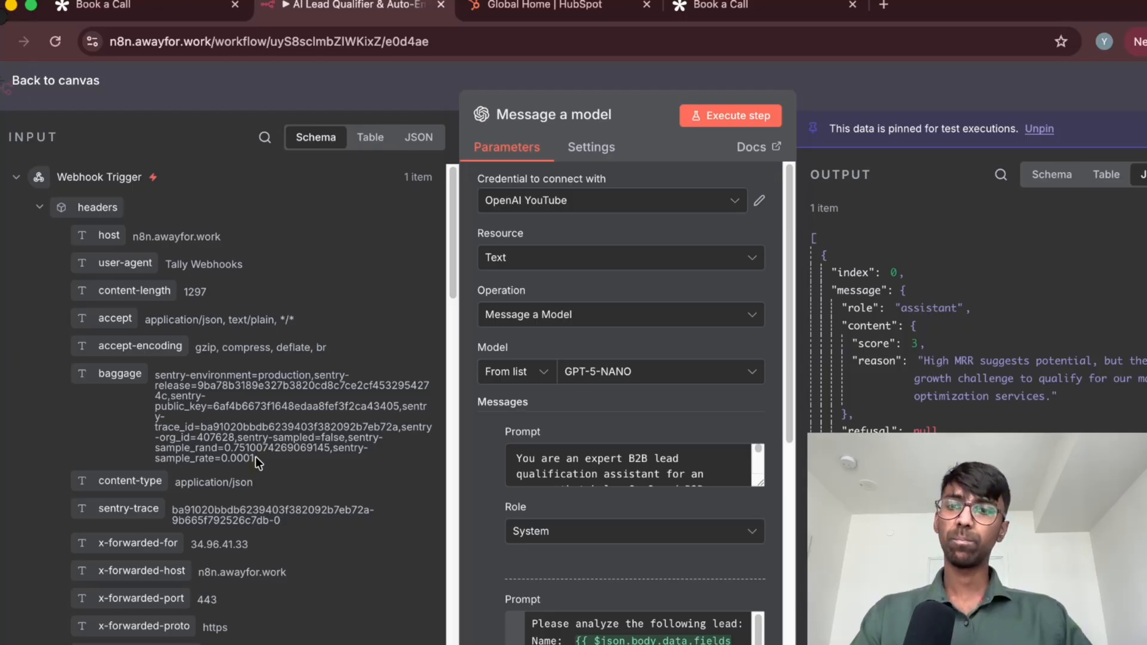
scroll(255, 456, "down", 15)
scroll(256, 457, "up", 12)
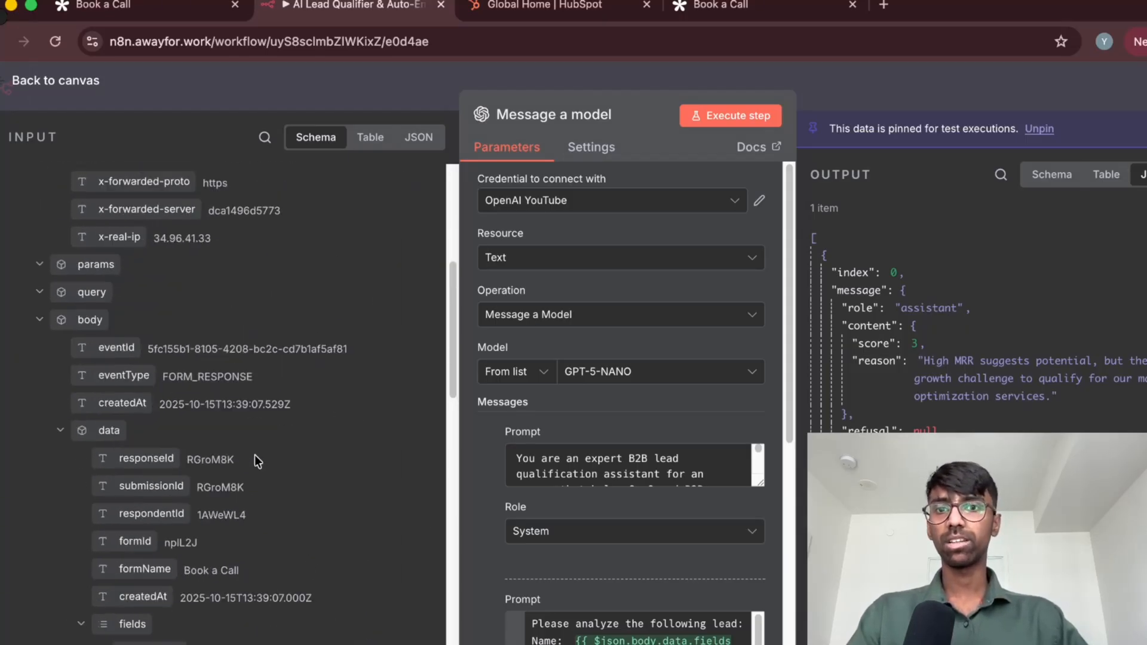
scroll(254, 454, "up", 10)
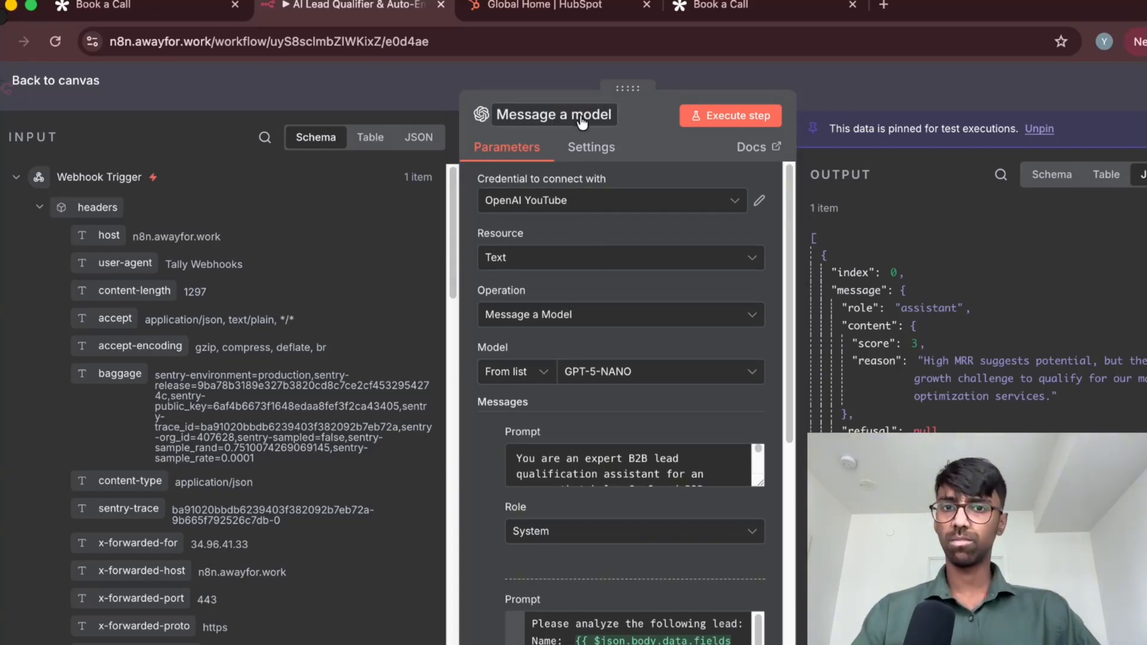
Open a new OpenAI credential form, examine its API Key, Organization ID and Base URL fields, and close it without saving
left_click(538, 208)
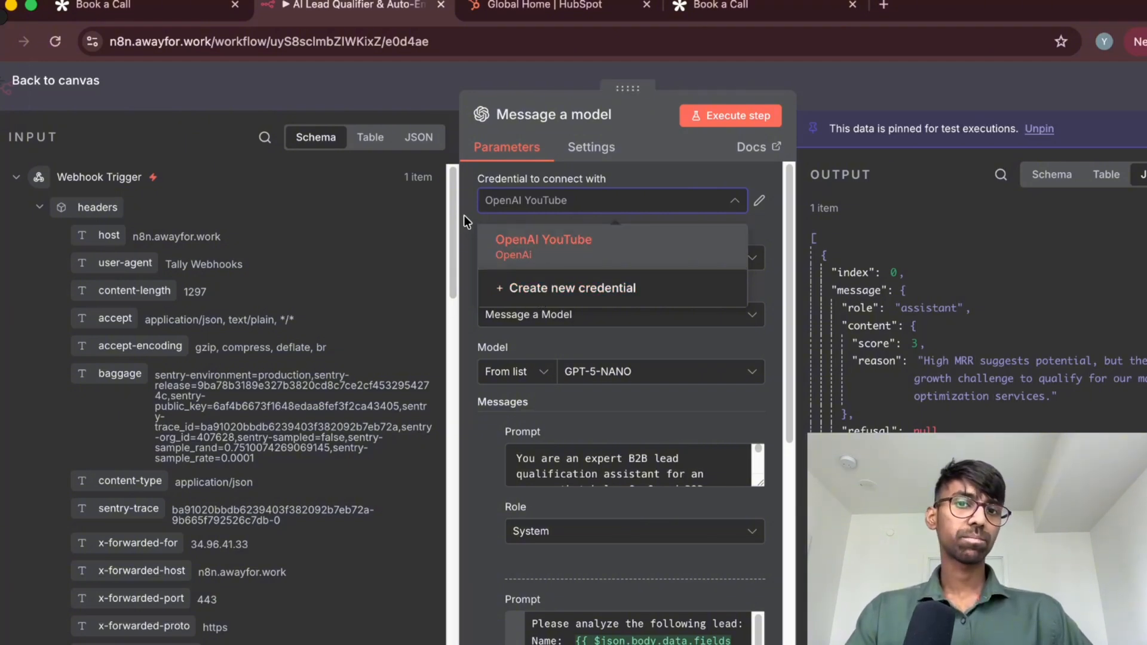
left_click(513, 290)
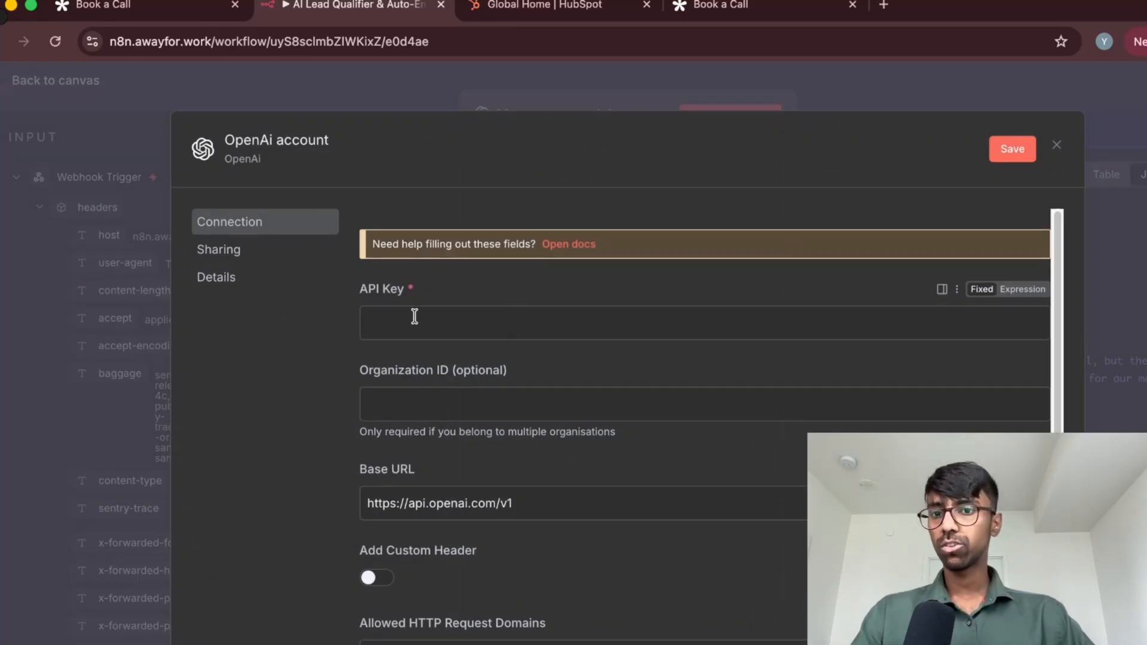
scroll(411, 280, "down", 2)
scroll(410, 281, "up", 2)
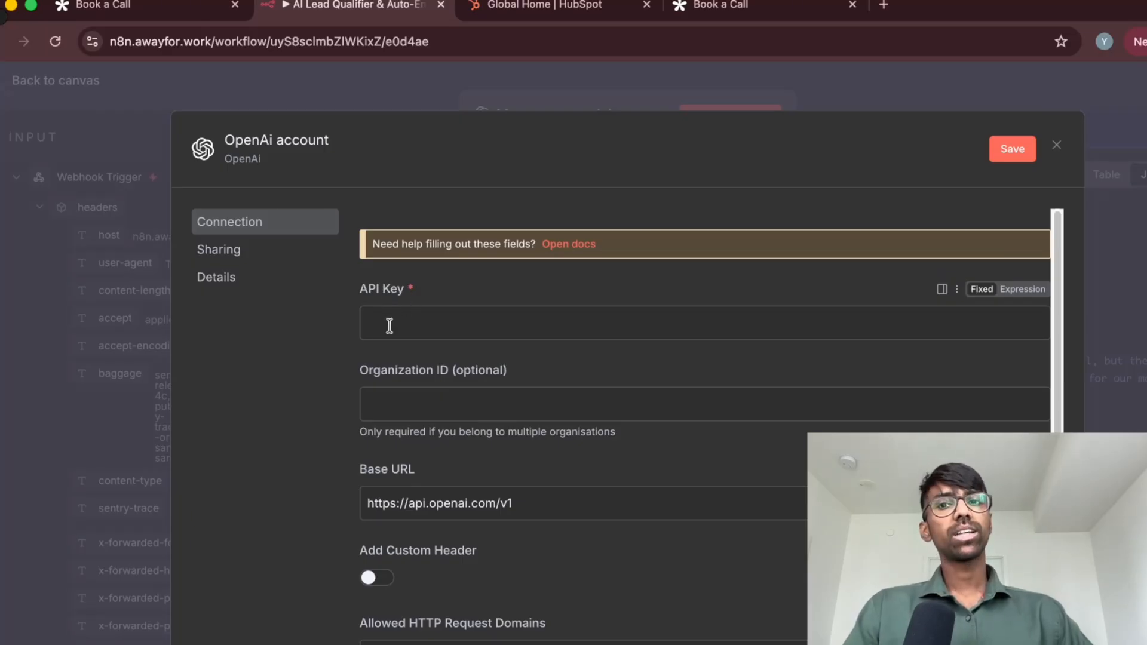
scroll(454, 353, "down", 3)
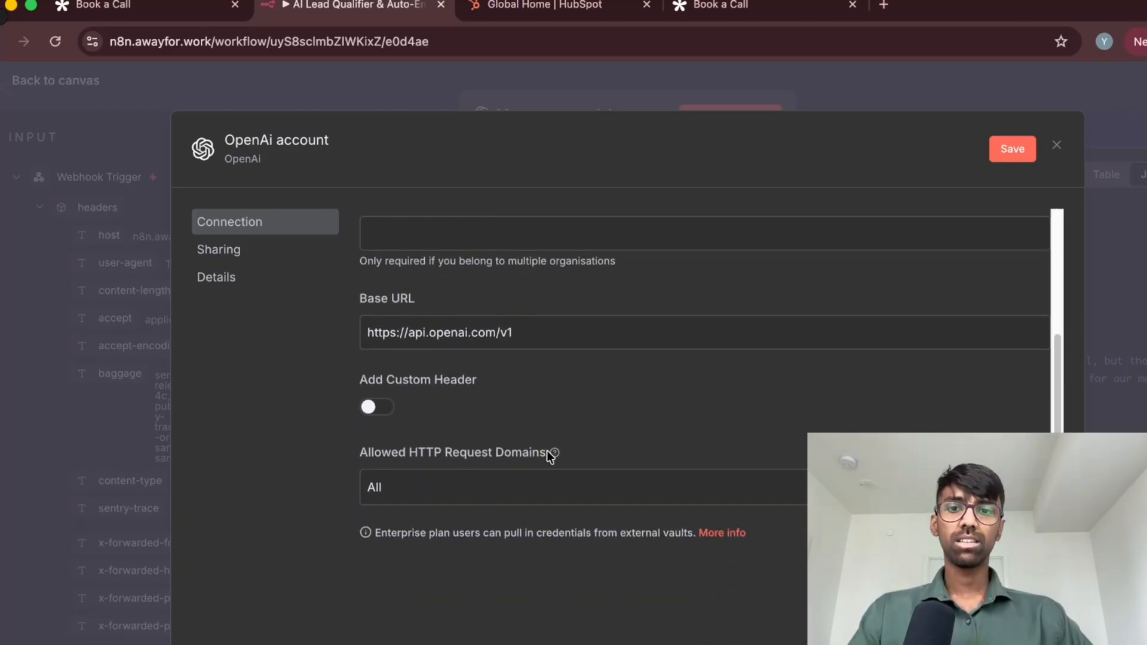
scroll(550, 443, "up", 3)
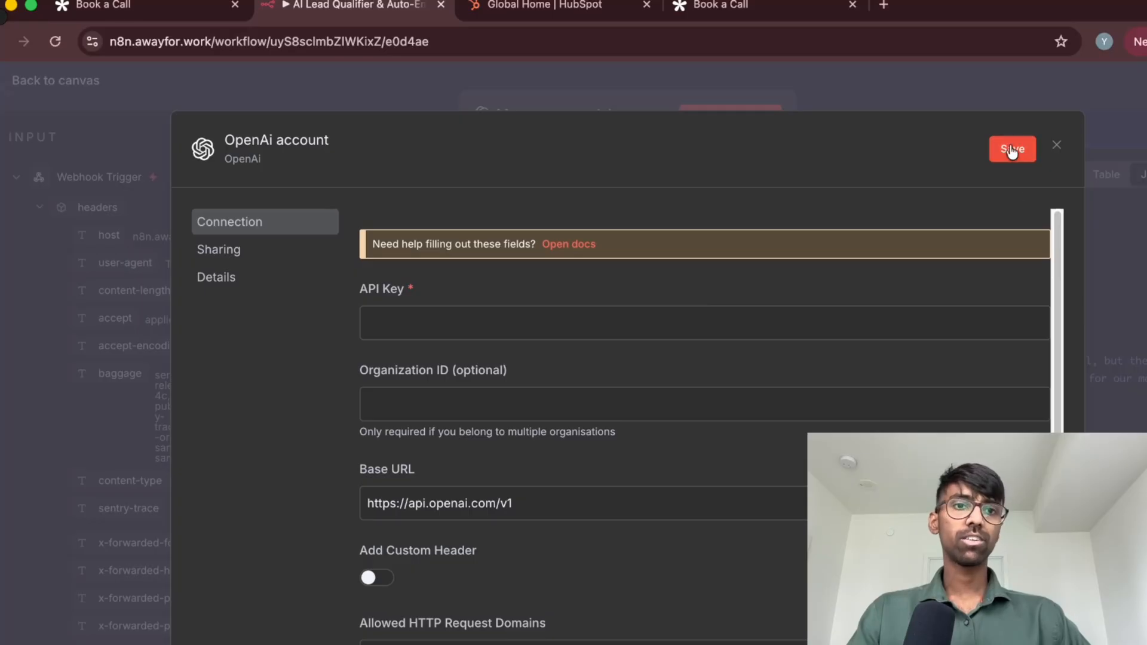
left_click(1056, 146)
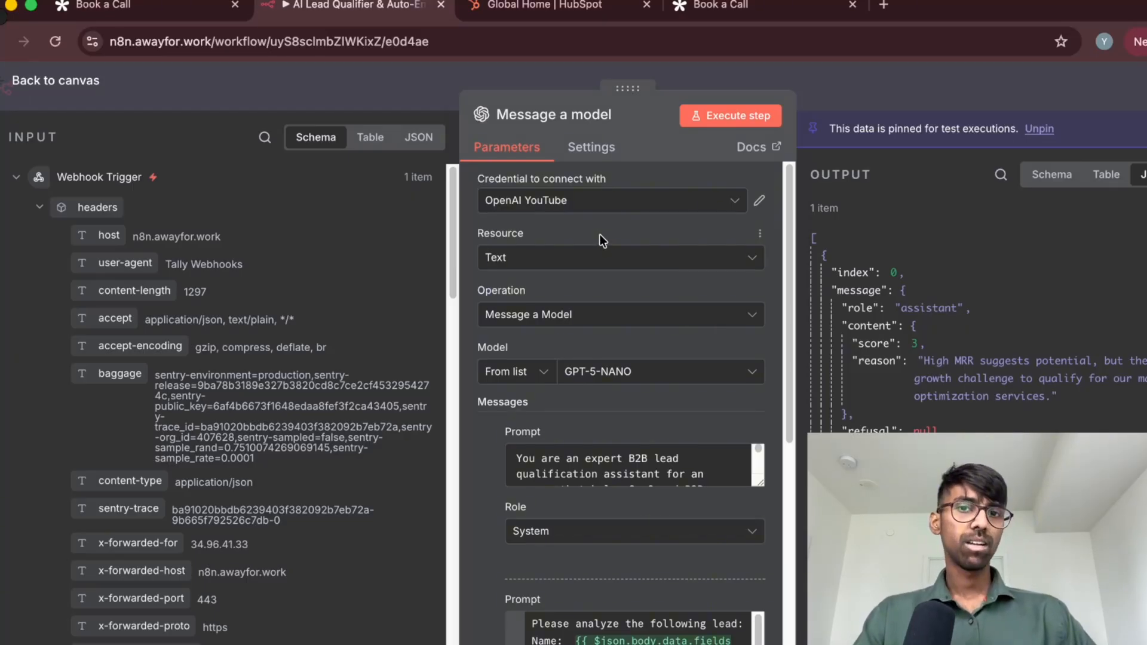
Review the Message a model node's selected credential and the available Resource options, leaving Resource on Text
scroll(597, 242, "down", 1)
scroll(595, 242, "down", 2)
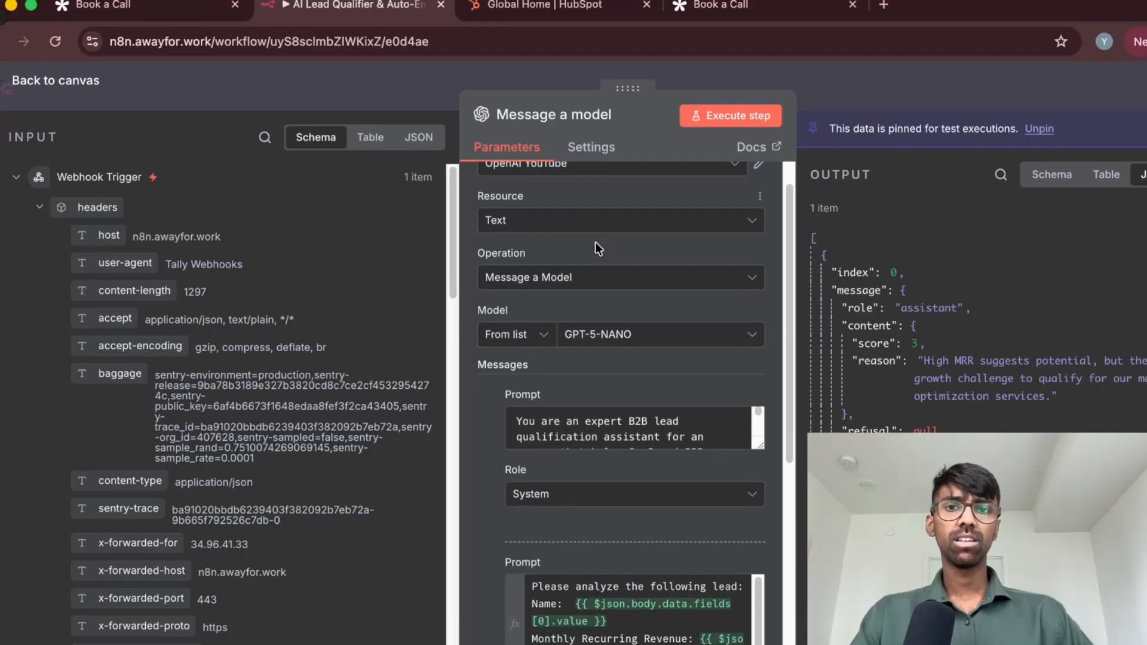
scroll(595, 242, "up", 3)
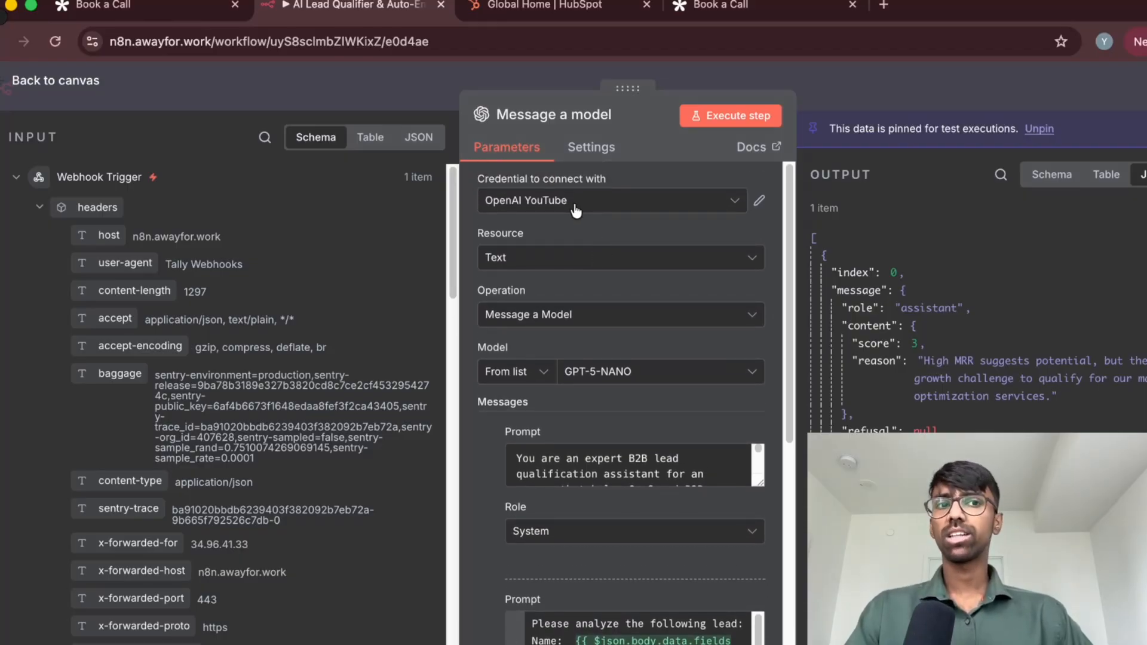
scroll(576, 222, "down", 3)
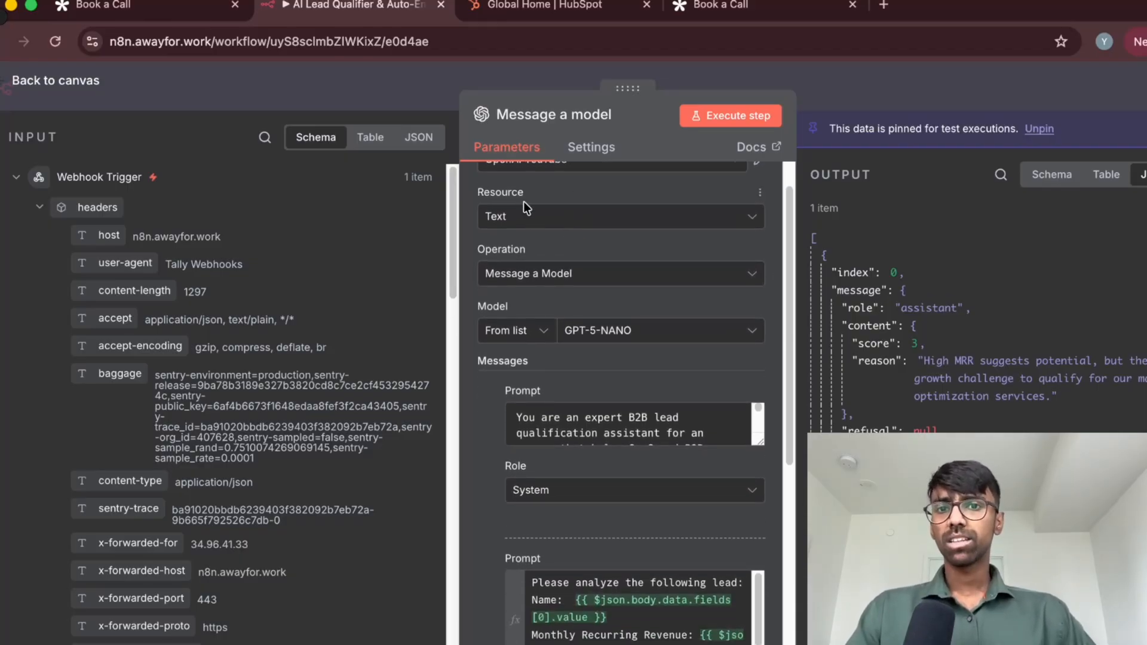
left_click(547, 228)
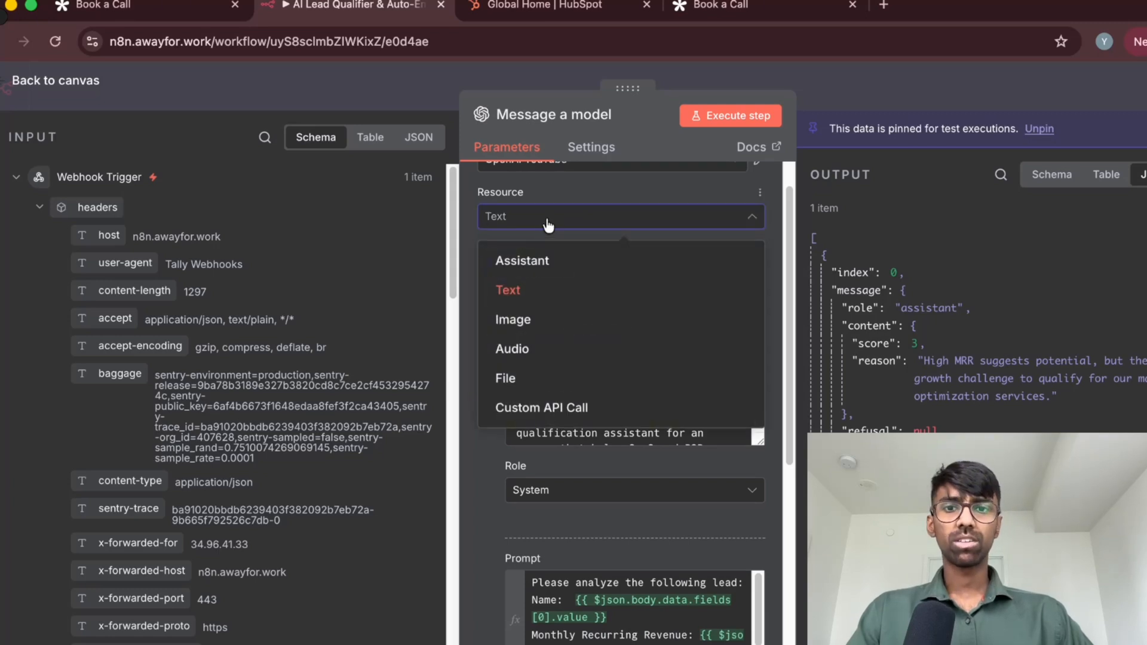
left_click(547, 227)
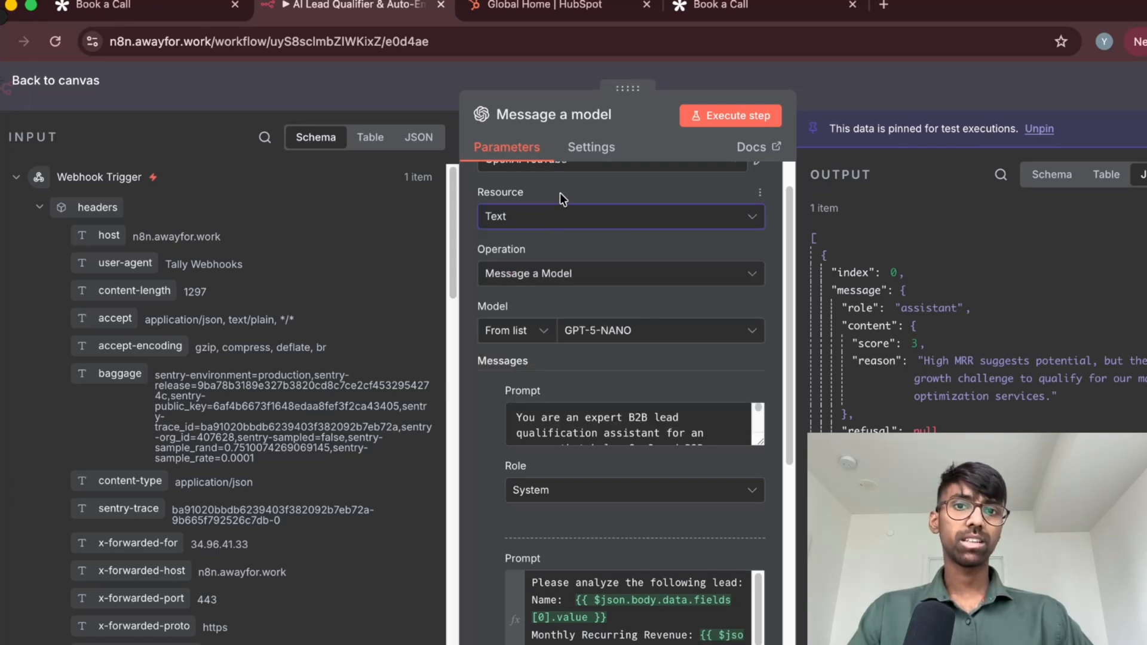
left_click(580, 230)
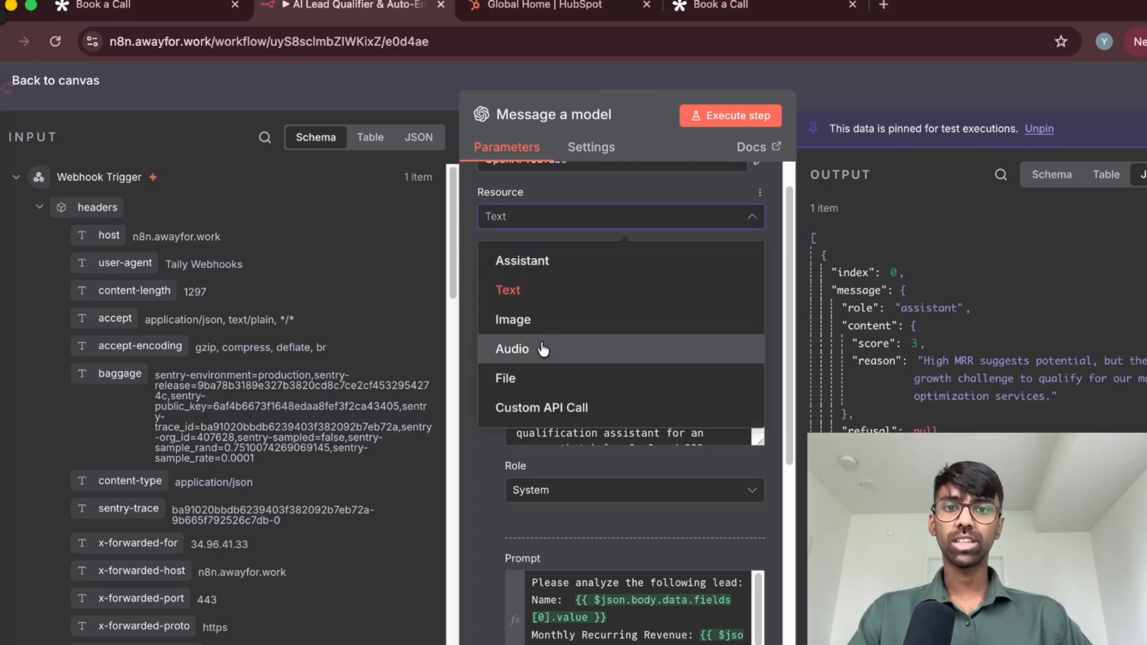
left_click(576, 220)
Examine the node's operation, model and the system and user message prompts
scroll(579, 197, "down", 3)
scroll(568, 224, "up", 1)
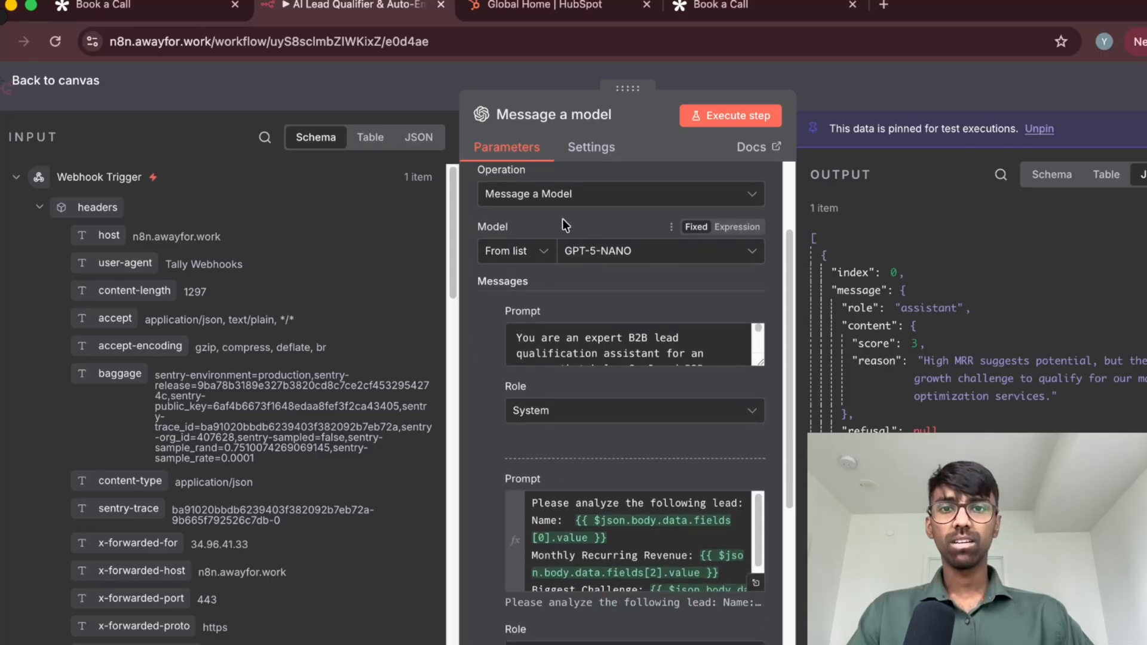
scroll(550, 290, "down", 1)
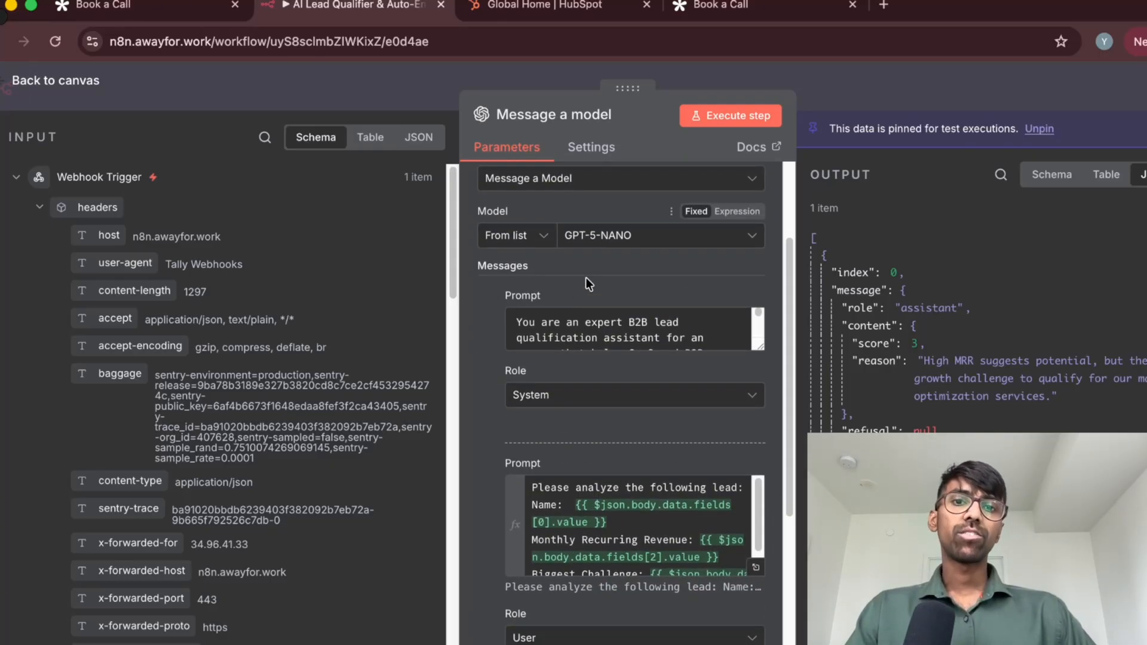
Enlarge the system message's Prompt box so that its full lead-qualification text can be read
scroll(482, 292, "down", 1)
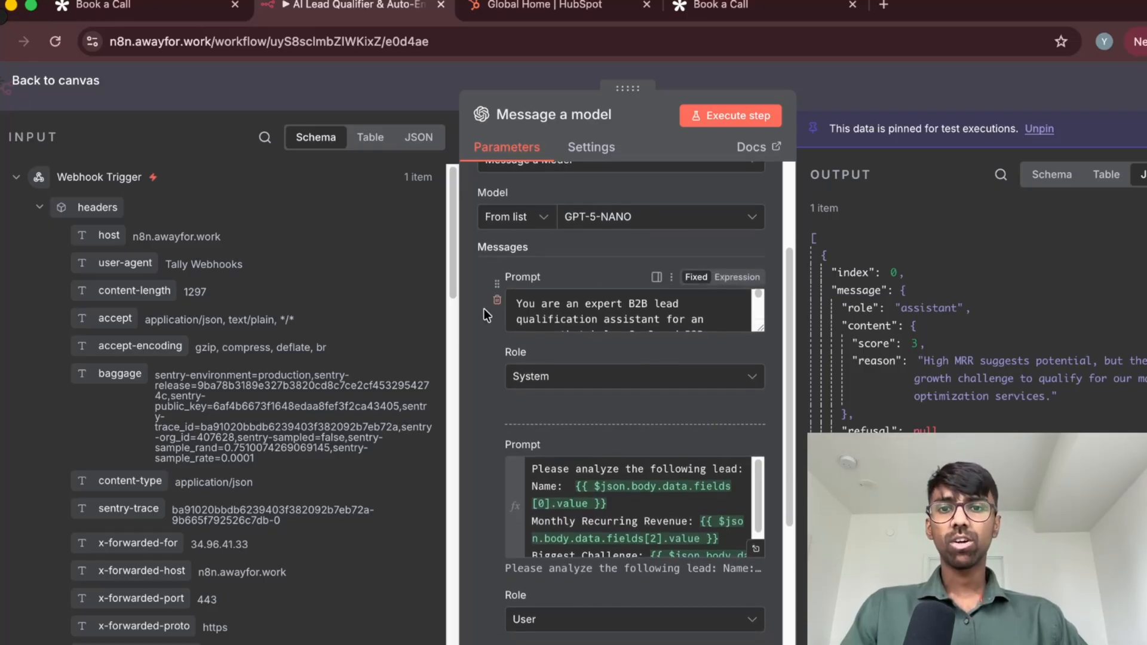
scroll(483, 308, "down", 5)
scroll(483, 307, "up", 8)
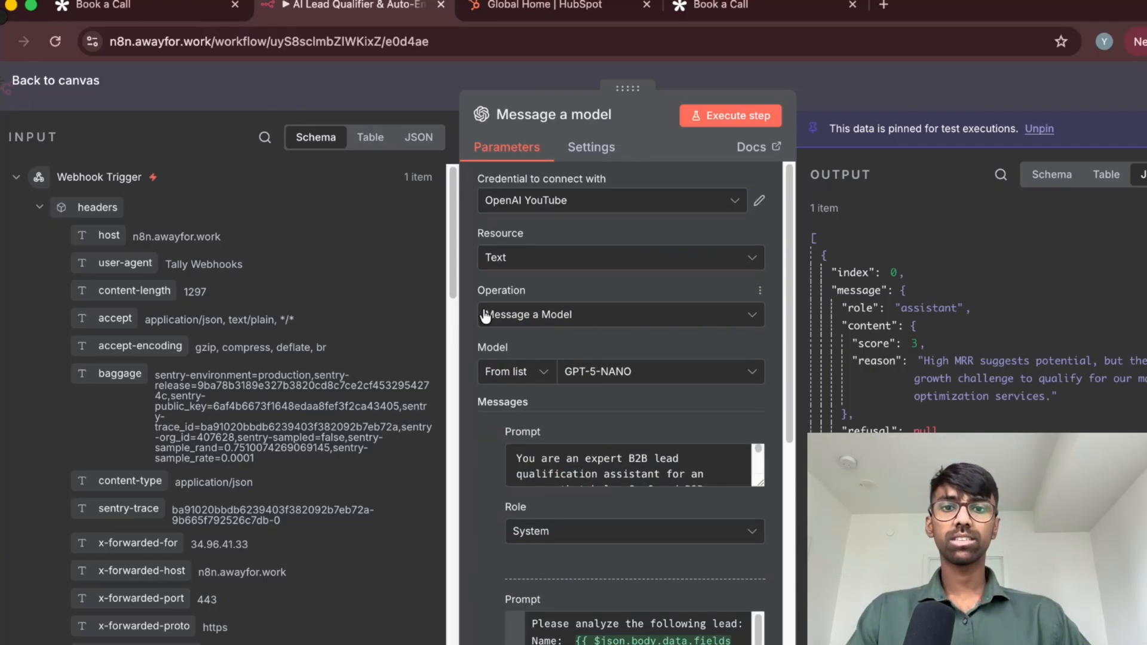
scroll(484, 323, "down", 5)
scroll(482, 331, "up", 2)
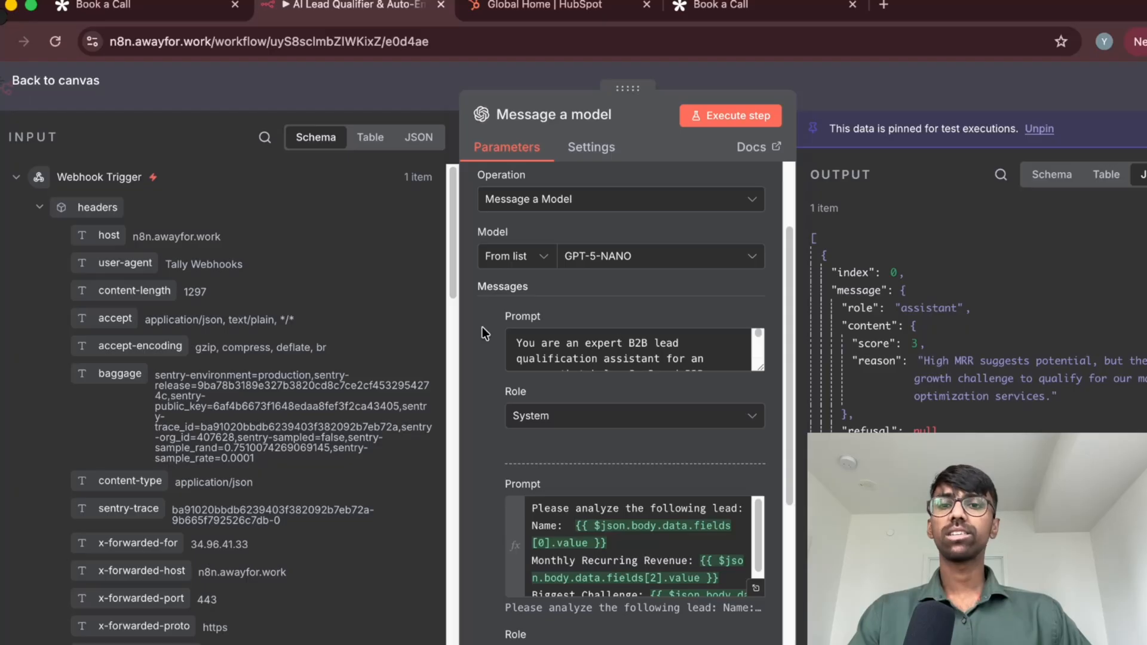
scroll(483, 335, "up", 3)
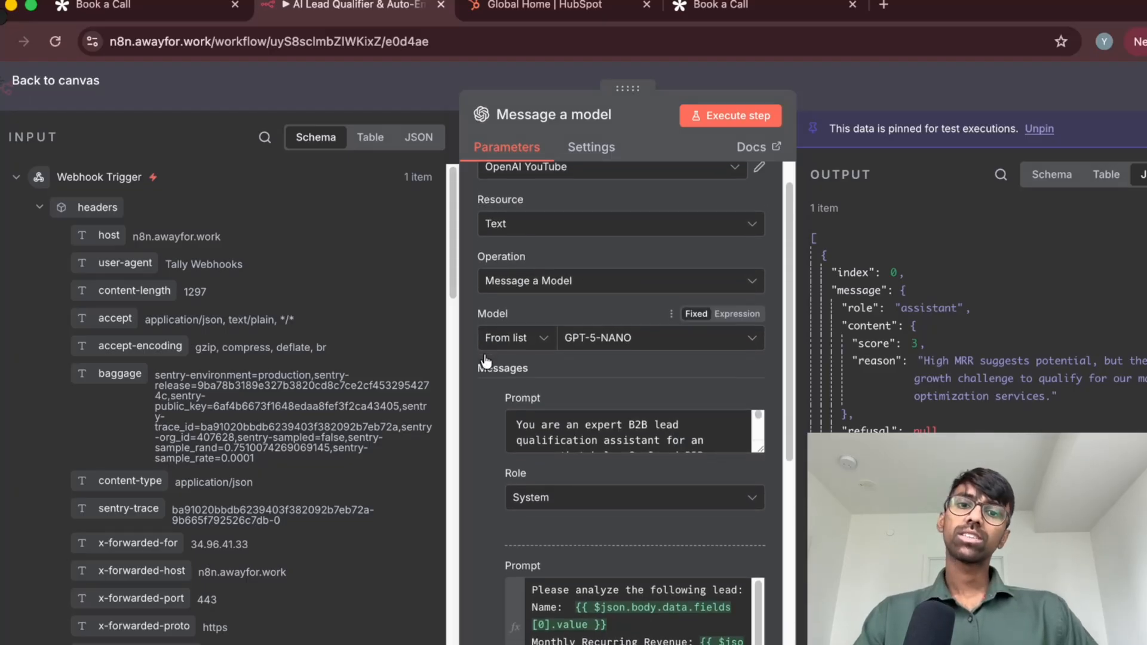
scroll(485, 360, "down", 1)
left_click_drag(759, 427, 759, 643)
scroll(609, 472, "up", 1)
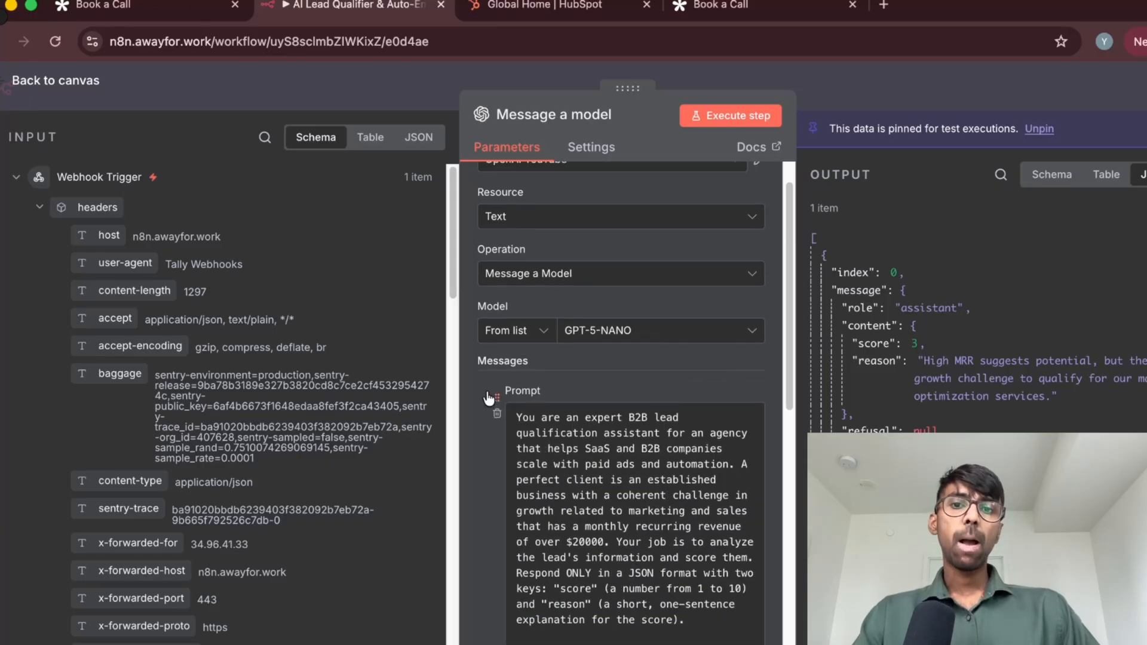
Review the Role options for the lead-qualification prompt, leaving the role on System
scroll(488, 396, "down", 3)
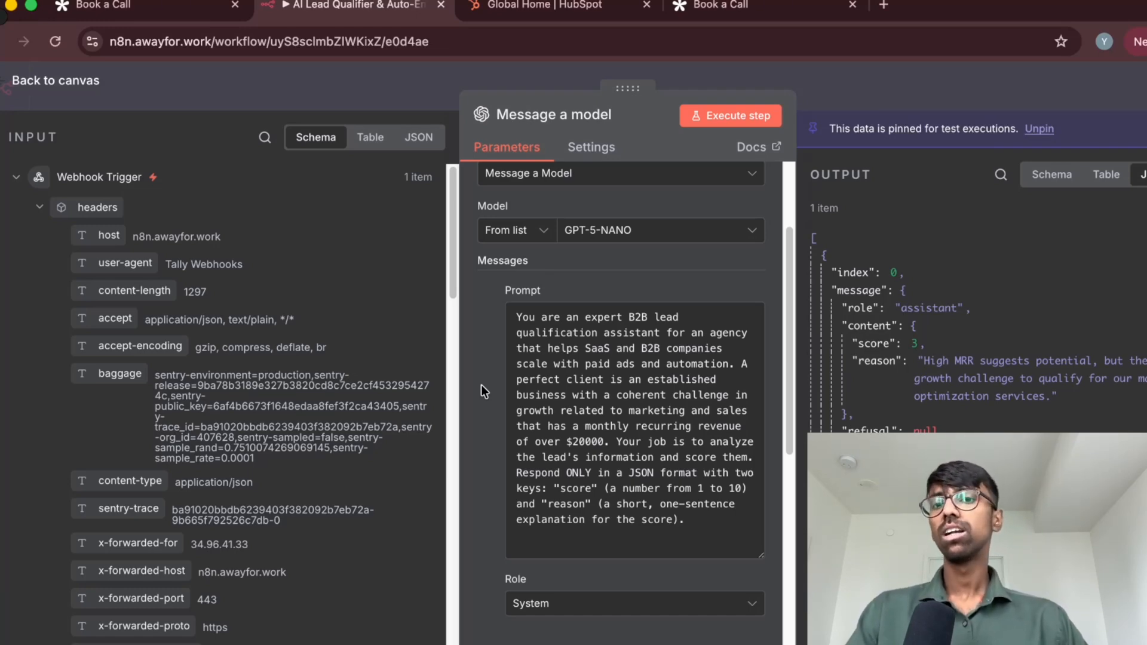
scroll(482, 361, "down", 1)
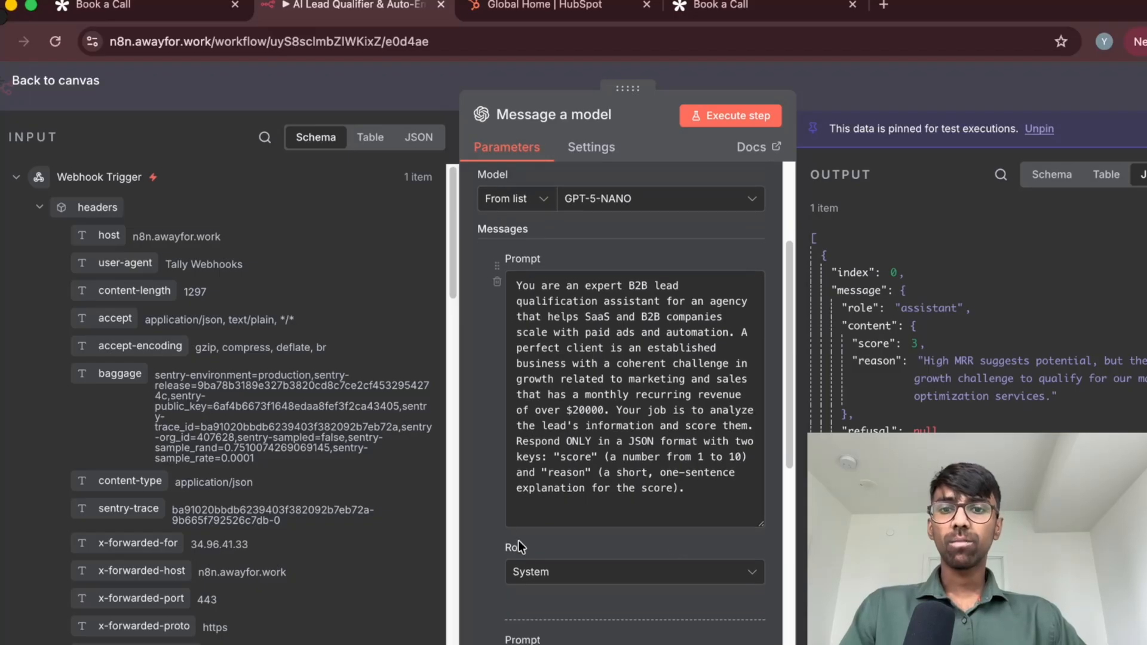
left_click(542, 580)
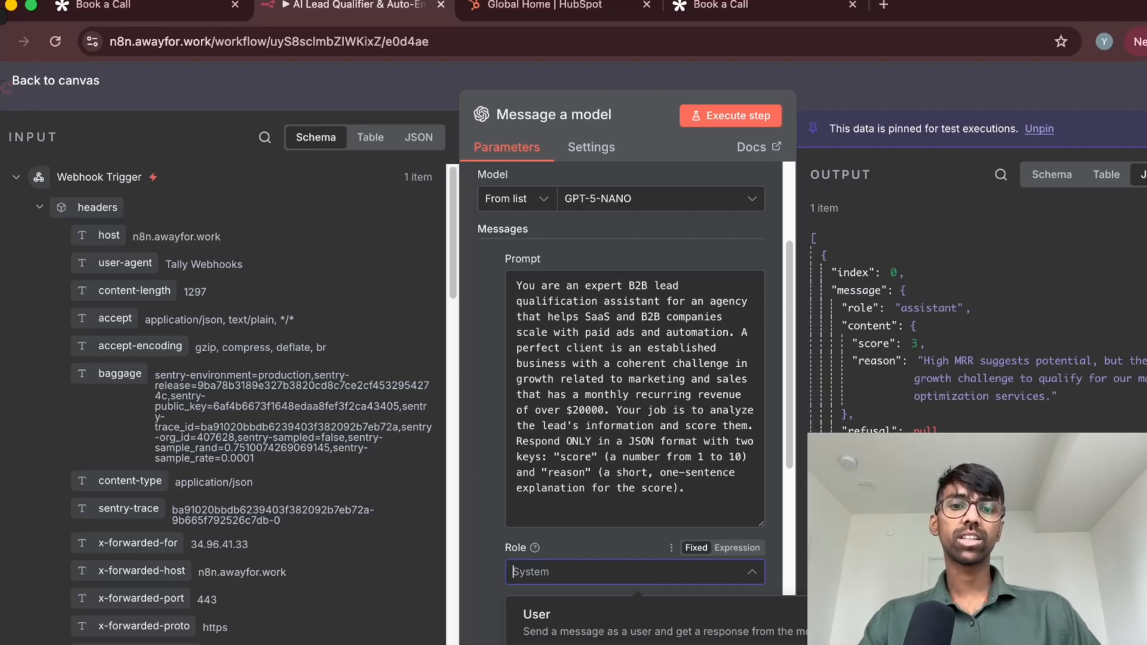
left_click(472, 555)
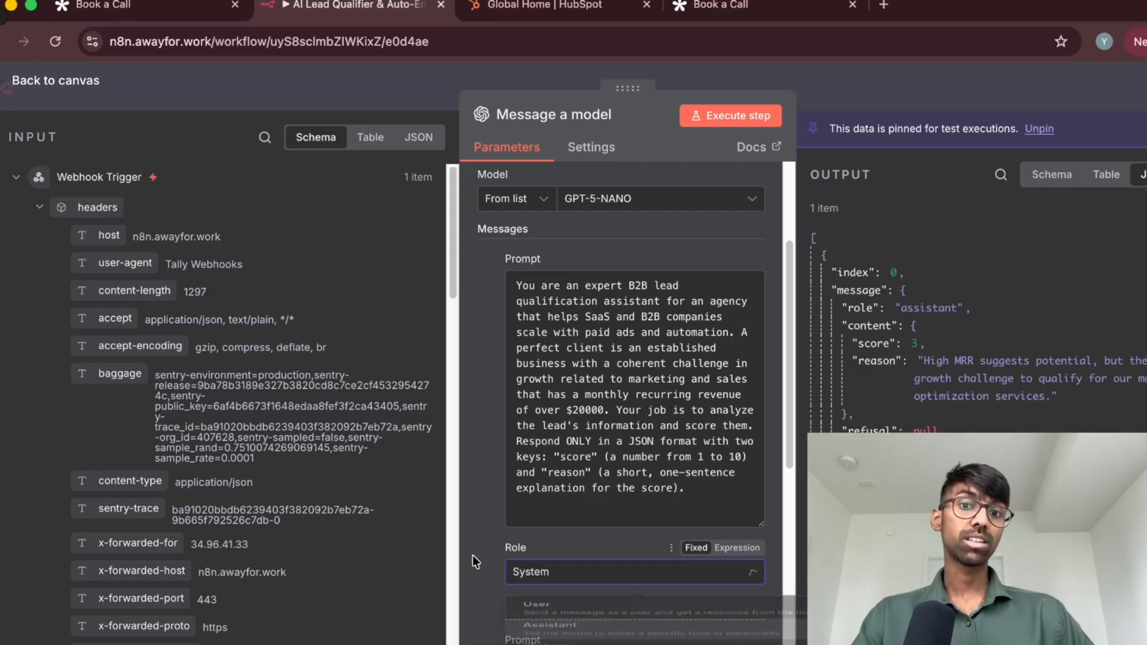
Highlight the "a number from 1 to 10" score range in the system prompt, then clear the highlight
left_click(609, 508)
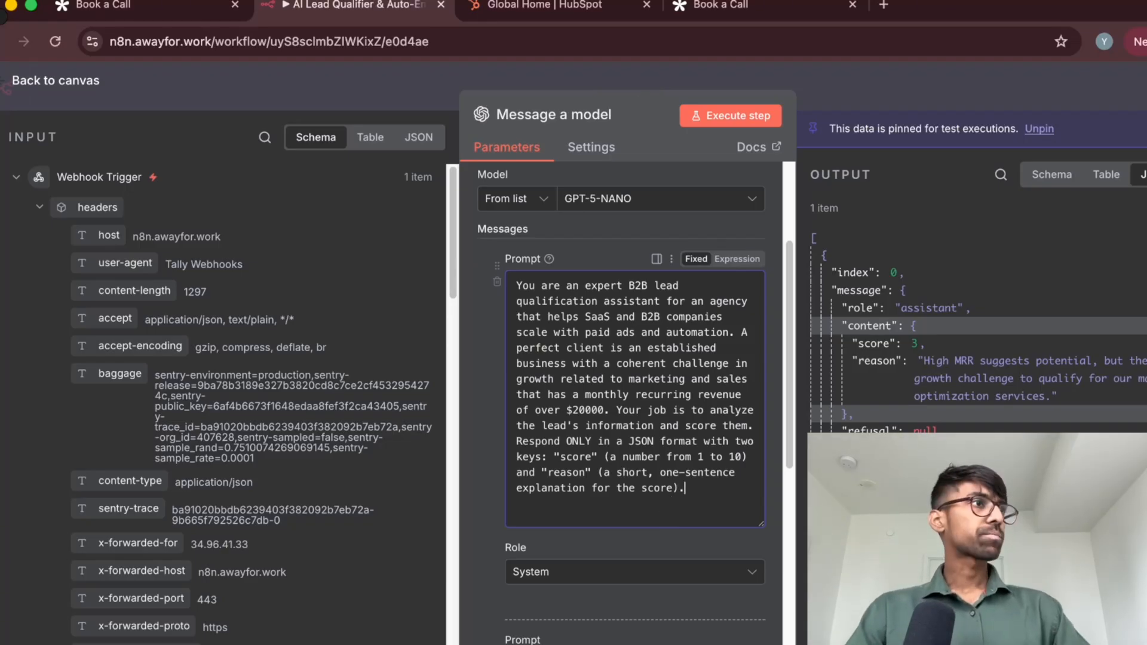
key("super+Tab")
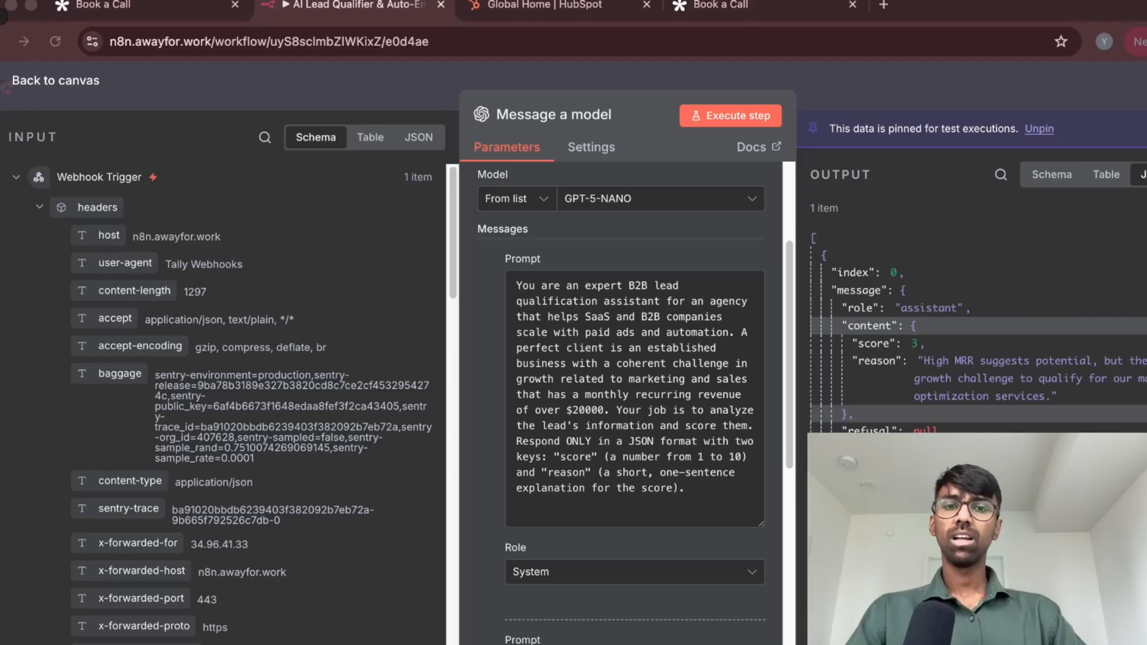
left_click(709, 494)
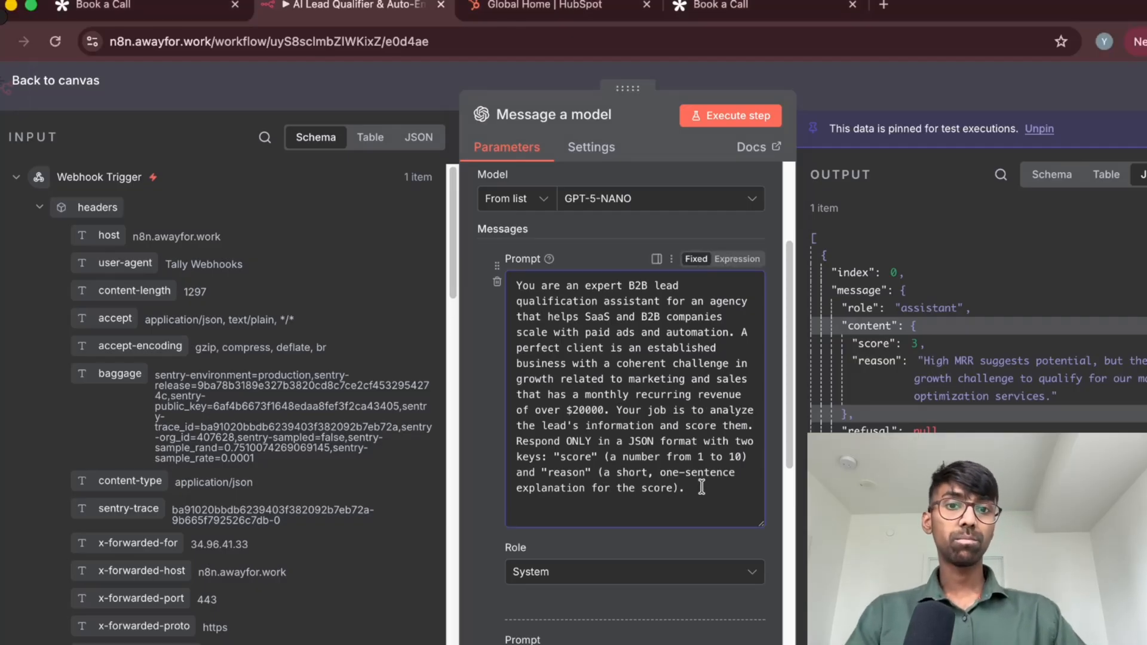
scroll(697, 481, "down", 2)
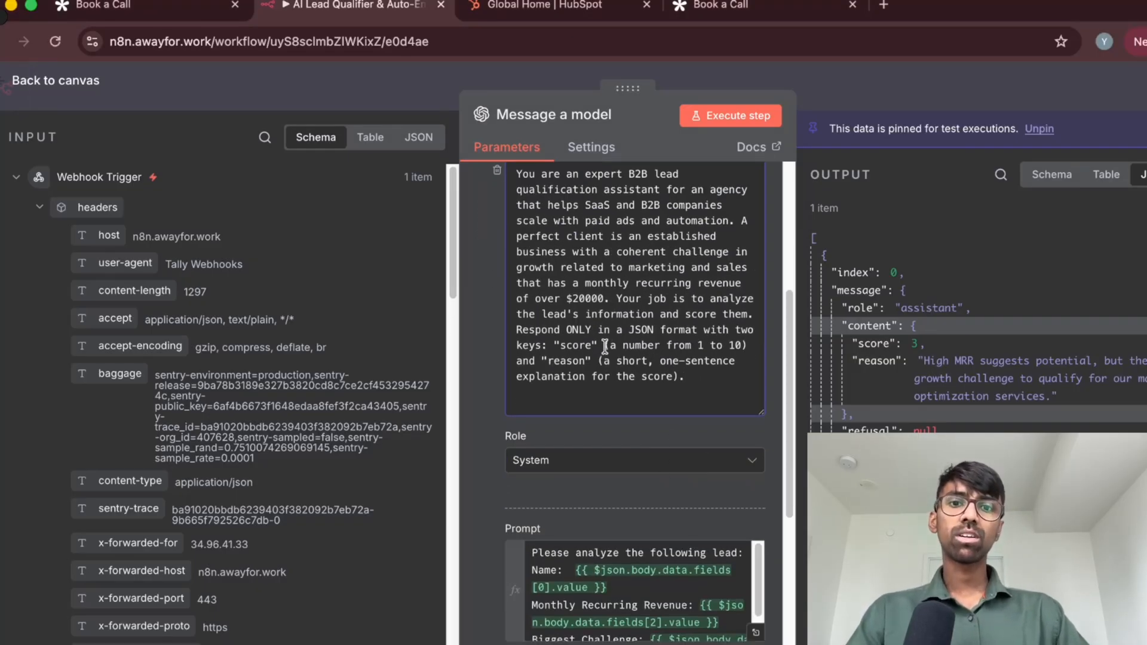
left_click_drag(607, 346, 750, 340)
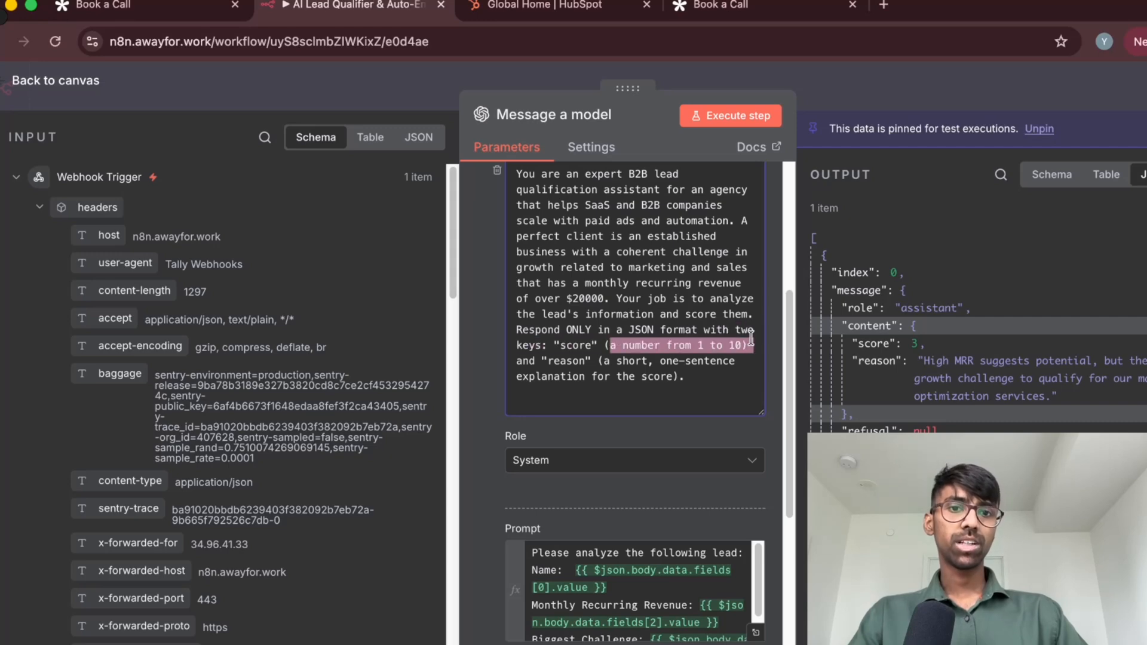
left_click(751, 341)
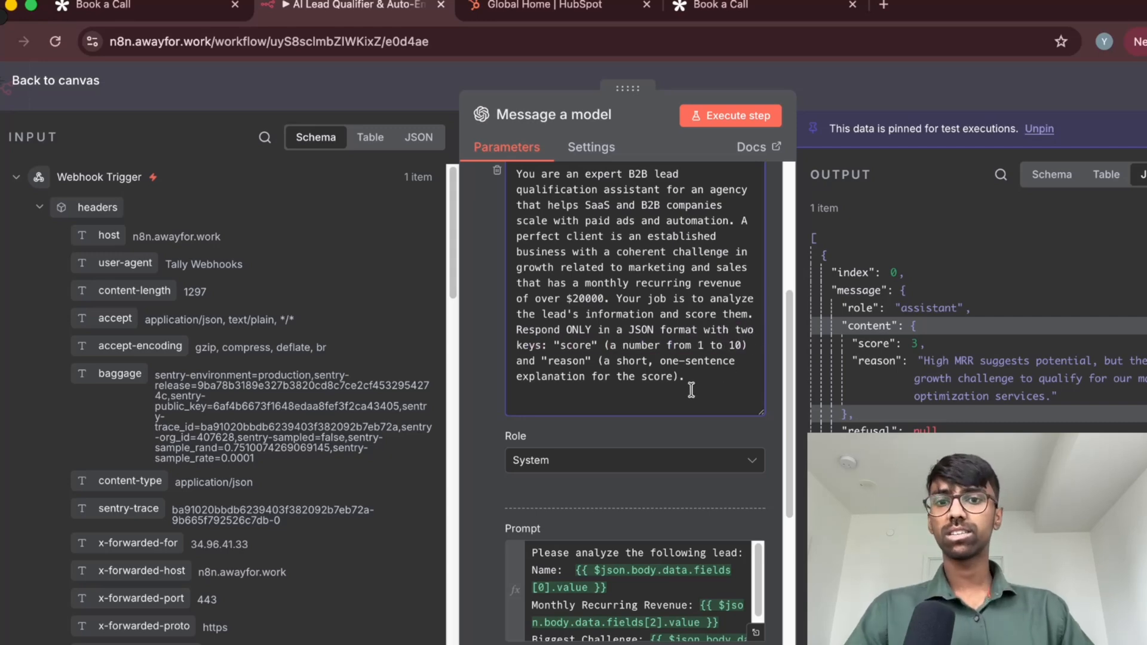
Review the Role options for the "Please analyze the following lead" message, leaving the role on User
scroll(684, 391, "down", 1)
scroll(665, 389, "down", 2)
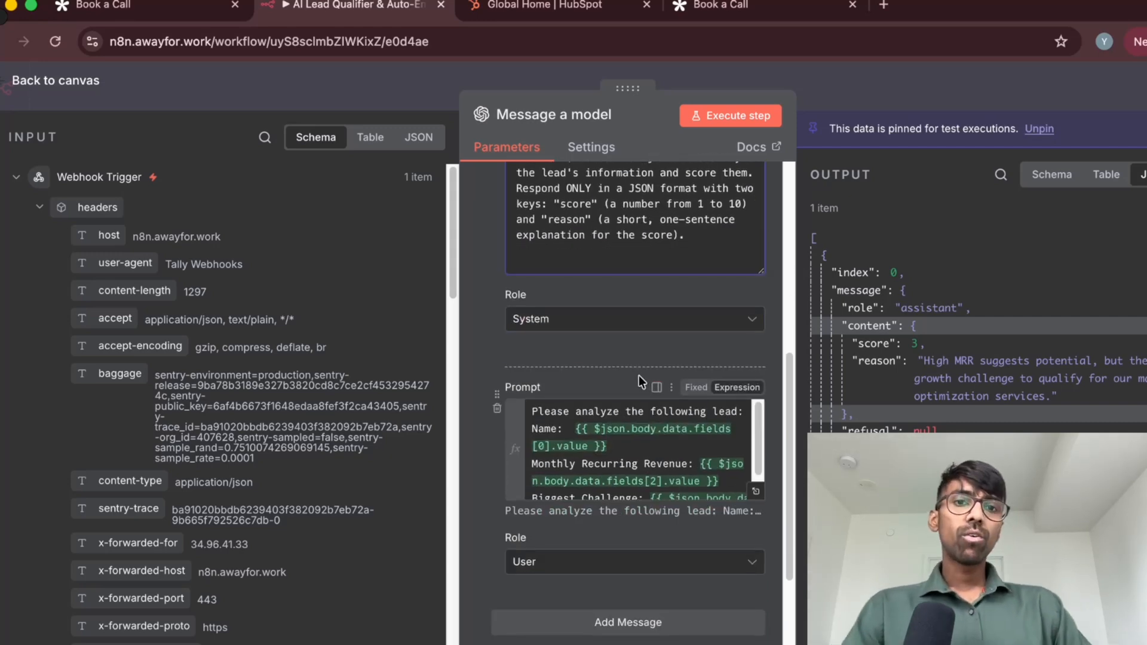
scroll(640, 375, "down", 5)
scroll(565, 476, "down", 1)
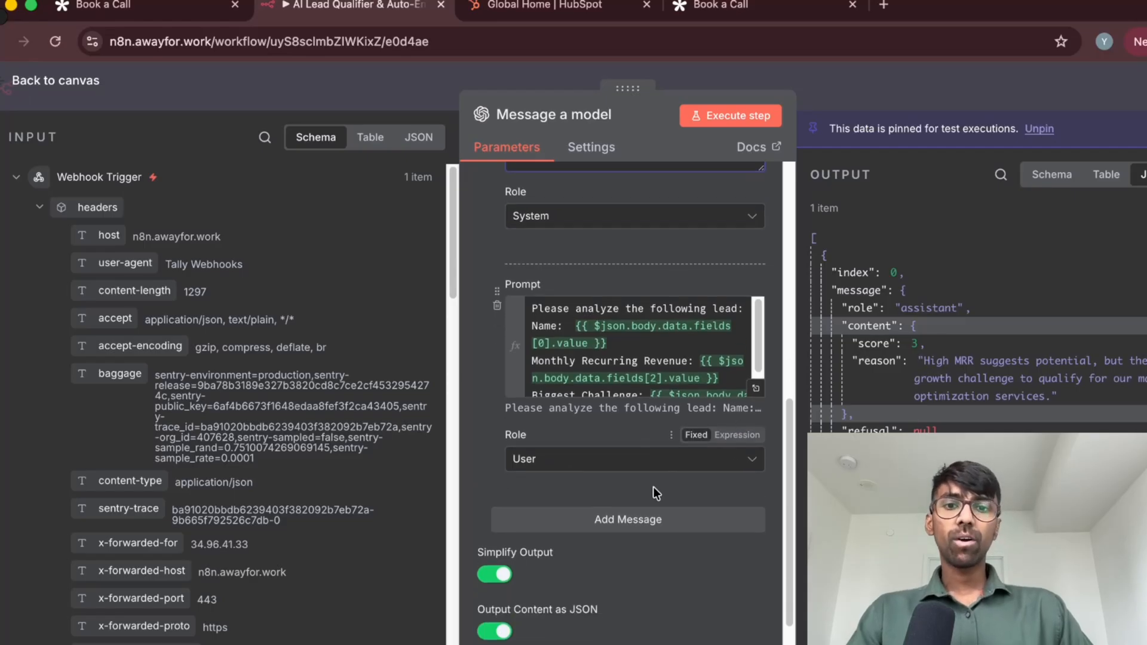
left_click(669, 460)
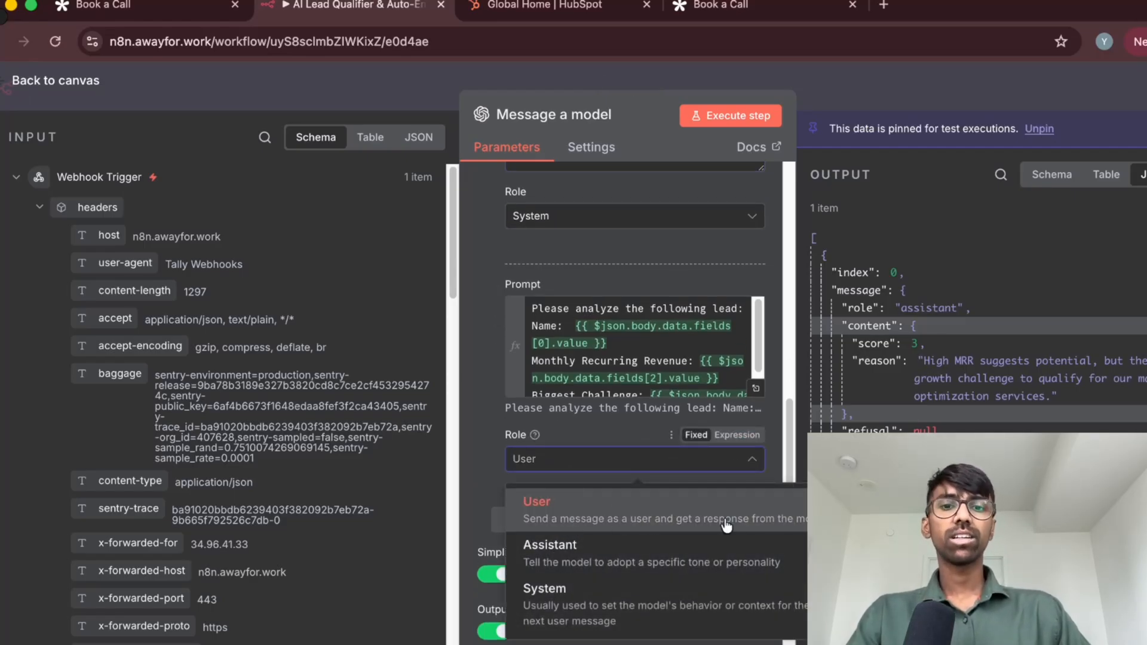
left_click(478, 413)
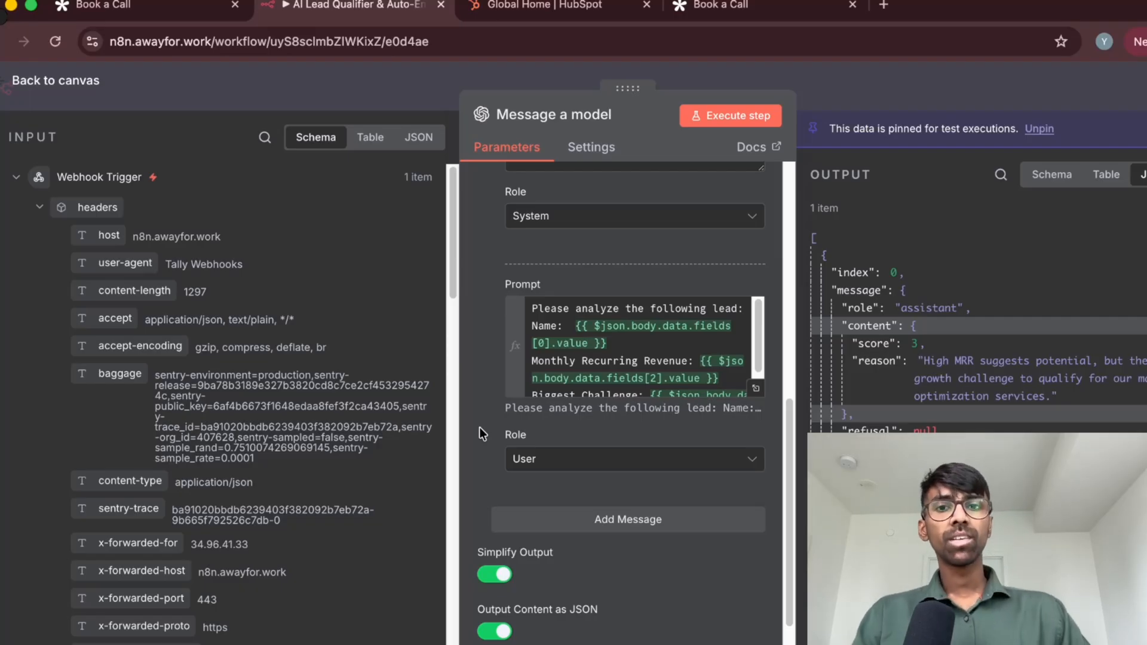
Examine the system prompt's scoring instructions alongside the user prompt's name, monthly recurring revenue and biggest challenge expressions
scroll(479, 428, "up", 10)
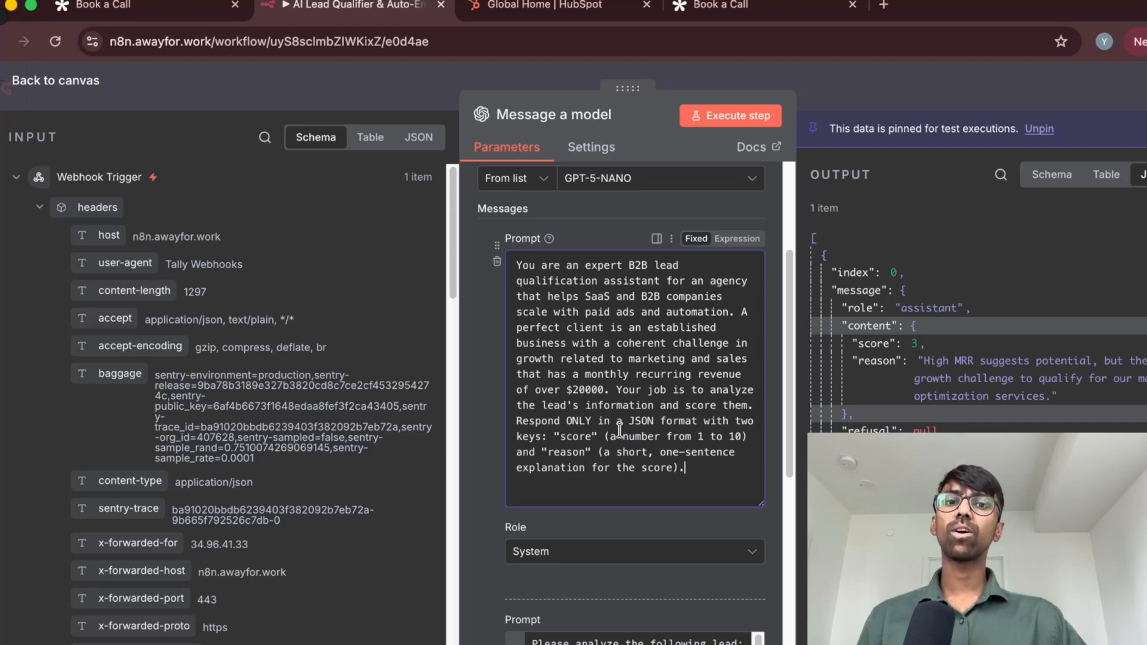
scroll(619, 430, "down", 5)
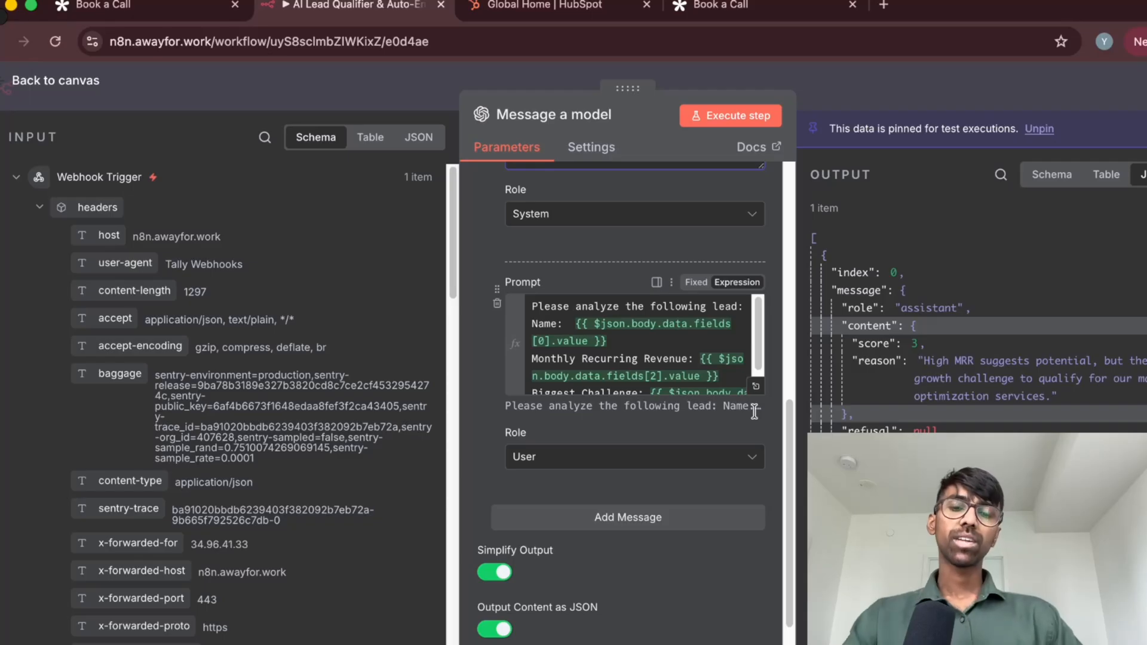
scroll(658, 400, "up", 5)
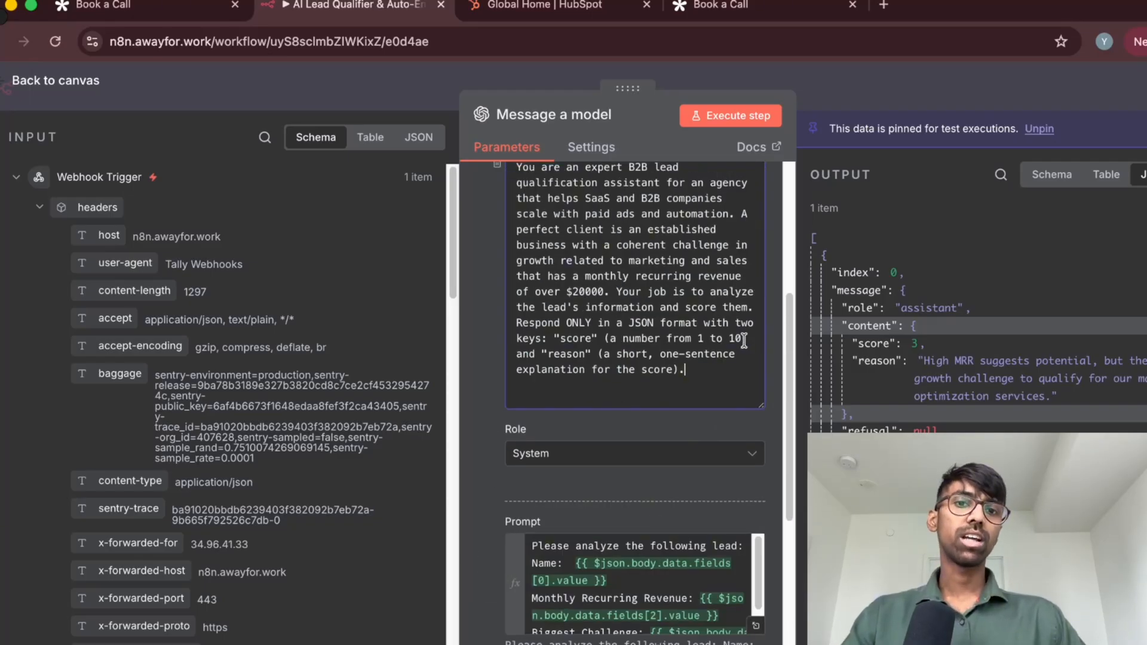
scroll(681, 317, "up", 1)
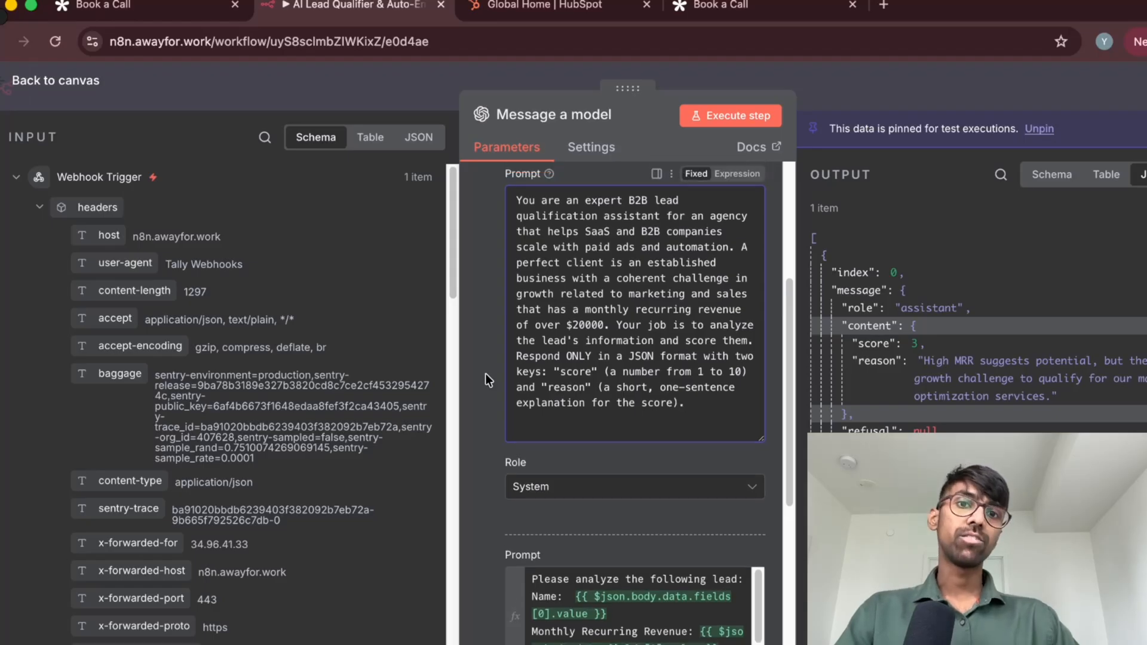
scroll(484, 383, "down", 3)
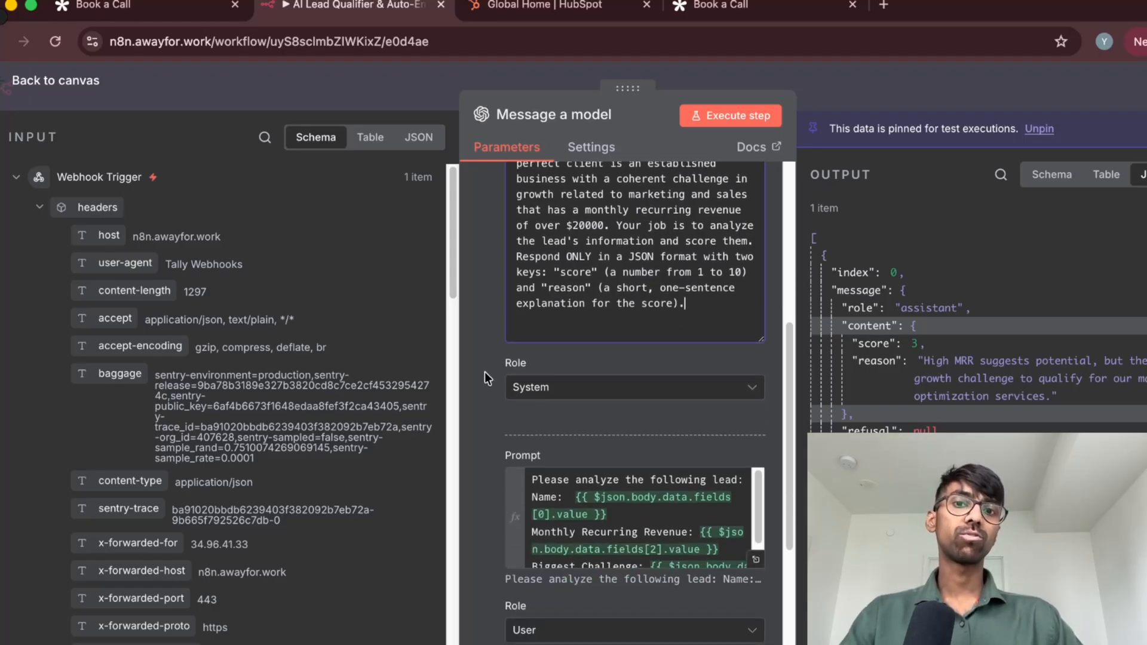
scroll(485, 378, "down", 5)
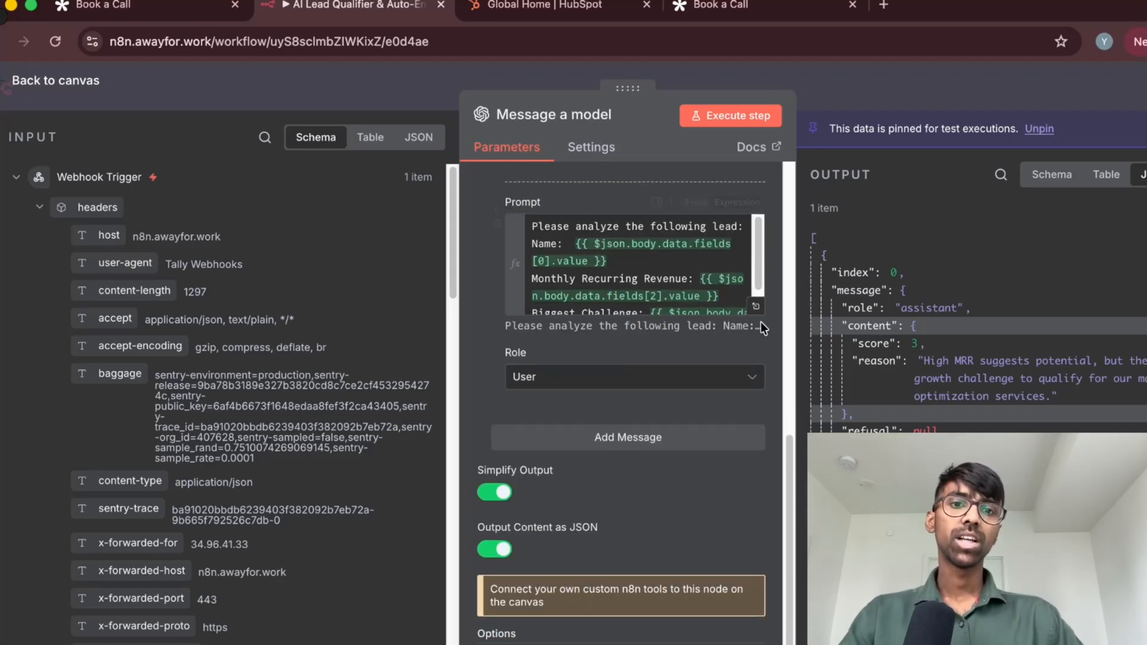
scroll(634, 353, "up", 2)
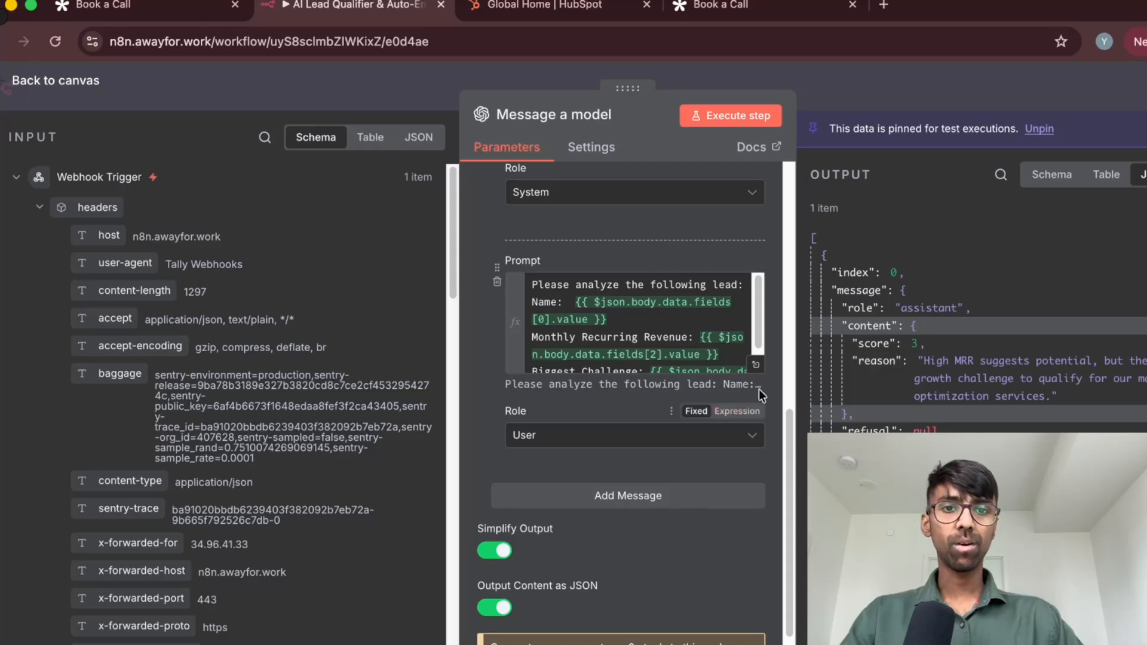
scroll(693, 332, "up", 1)
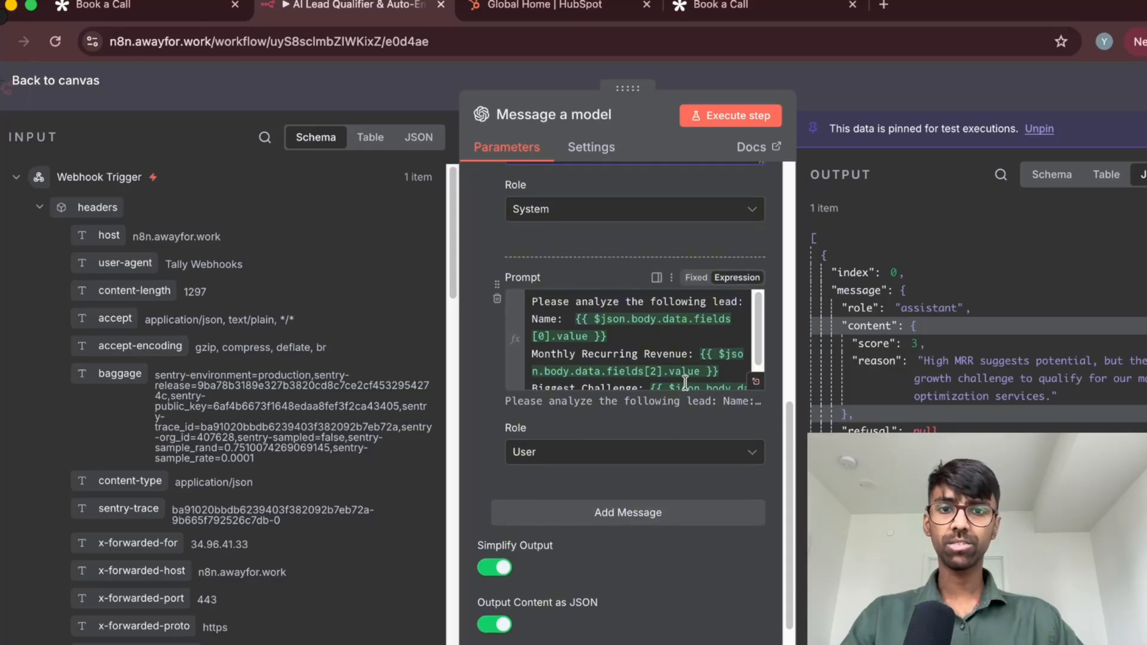
scroll(638, 363, "up", 1)
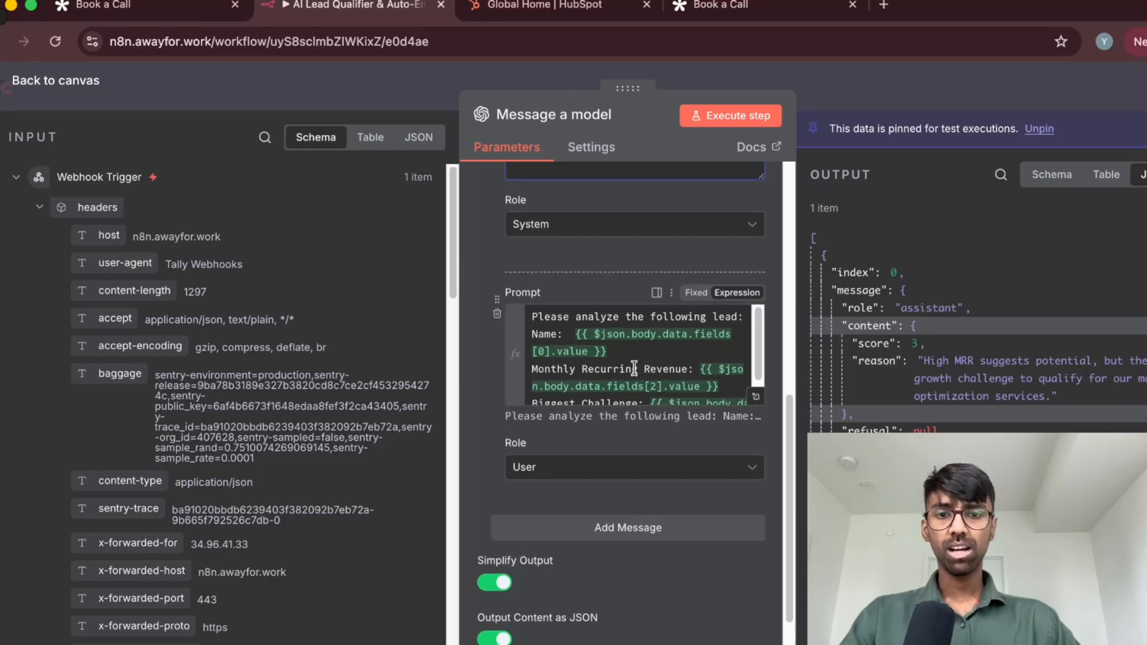
scroll(615, 491, "down", 1)
scroll(731, 463, "up", 1)
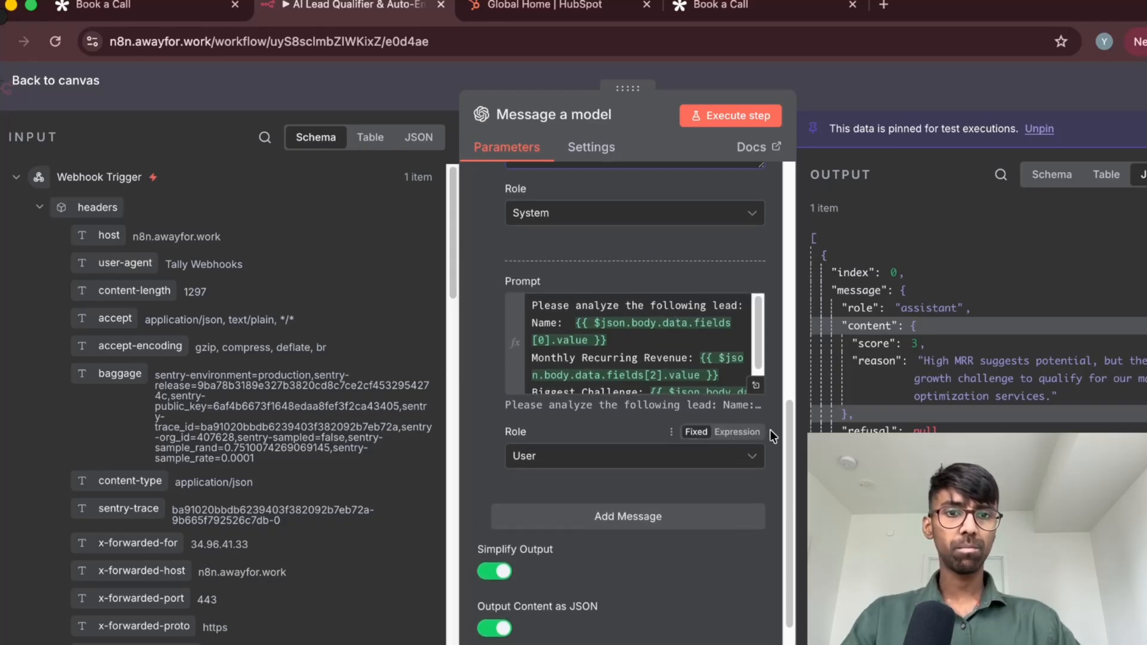
scroll(637, 344, "up", 1)
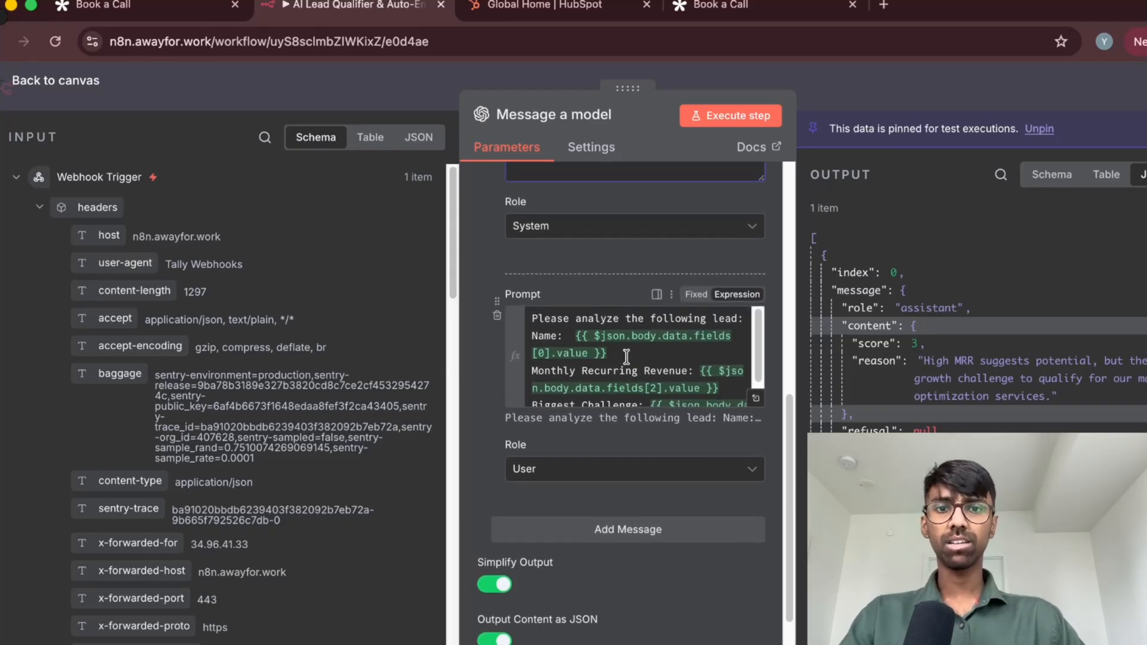
Read the user prompt to its end, preview its resolved expressions, and return to the system prompt
left_click(626, 357)
left_click(475, 372)
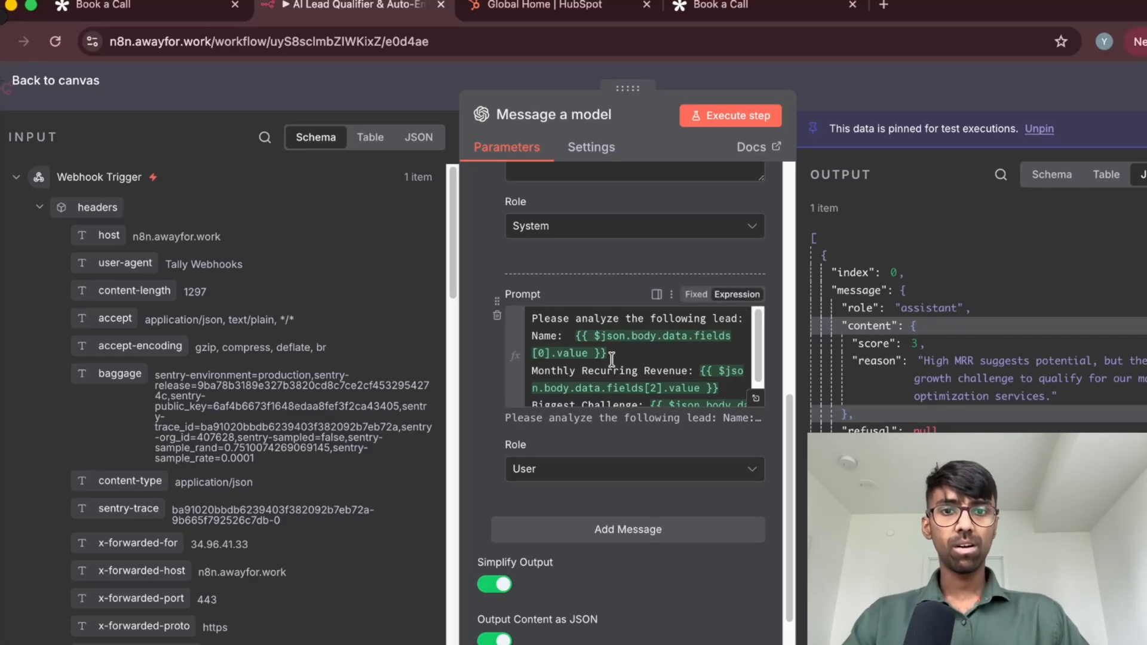
scroll(544, 344, "down", 1)
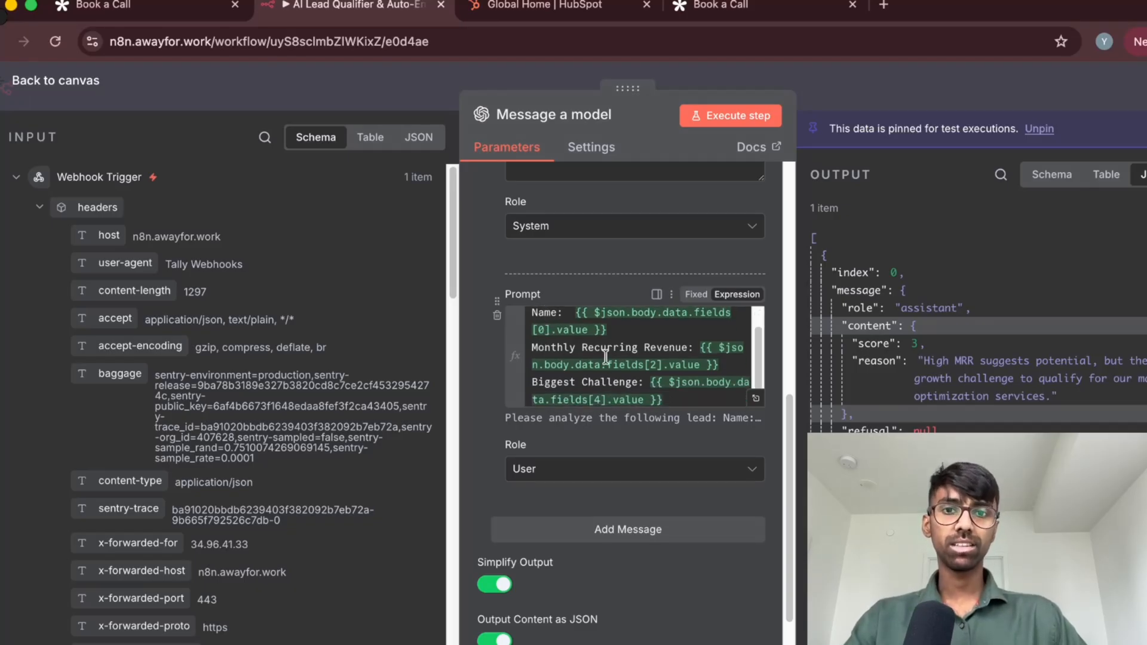
scroll(600, 376, "down", 1)
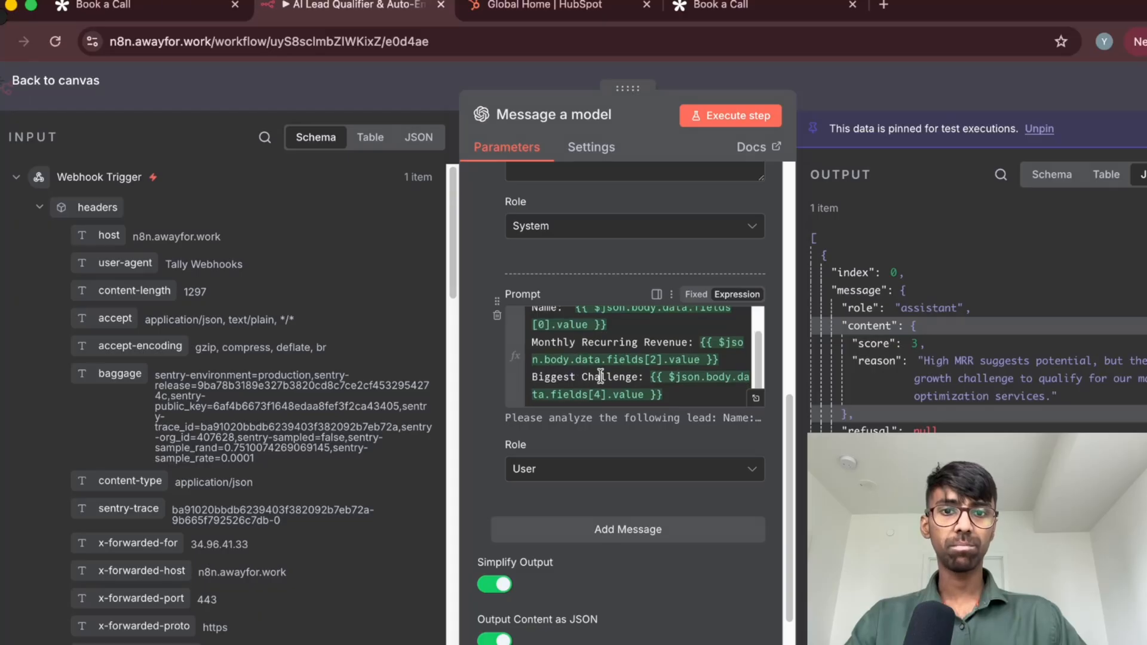
left_click(673, 394)
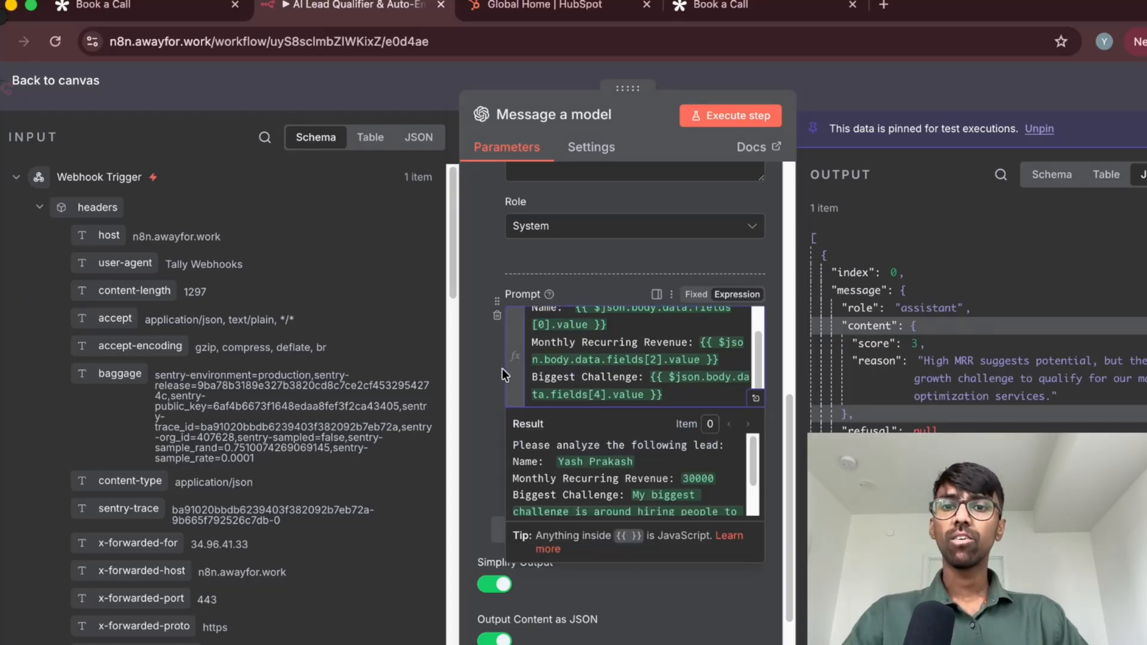
scroll(502, 368, "up", 5)
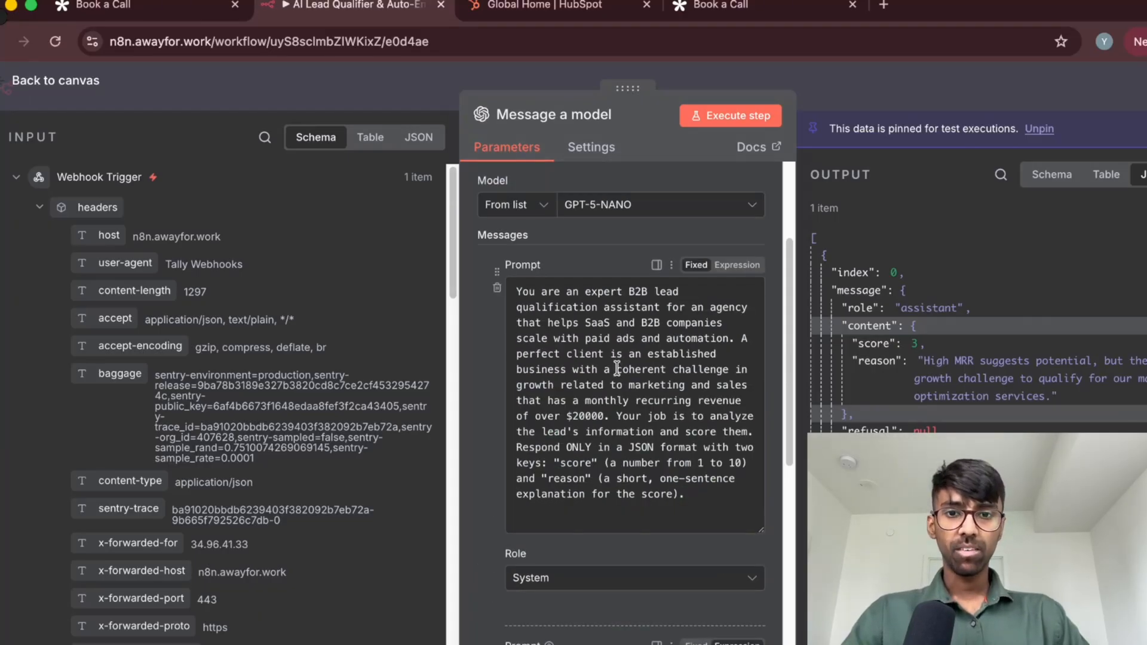
Highlight the system prompt's client criteria around the $20000 monthly recurring revenue threshold, then review the user prompt's lead expressions
left_click_drag(646, 354, 608, 416)
left_click(607, 417)
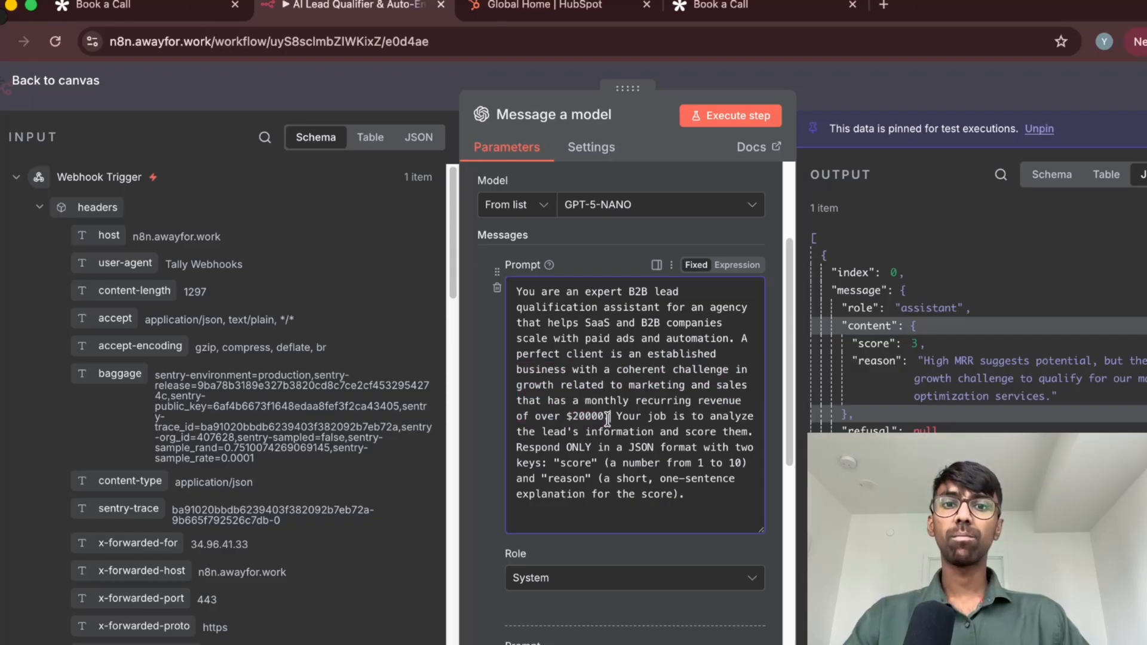
scroll(519, 455, "down", 5)
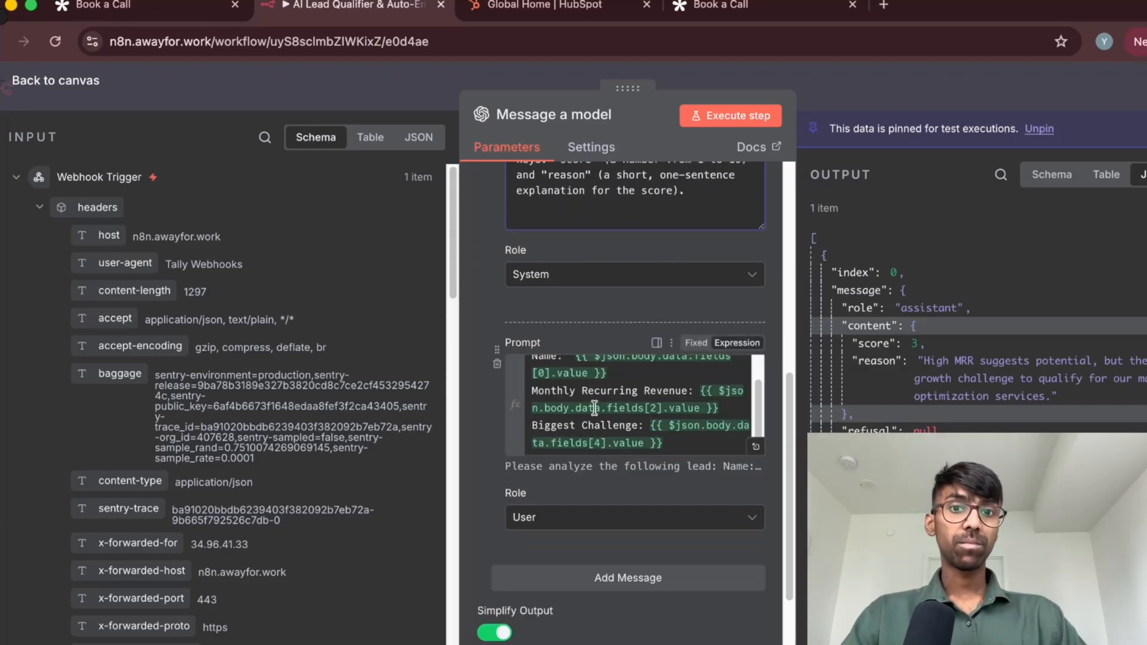
scroll(640, 429, "down", 1)
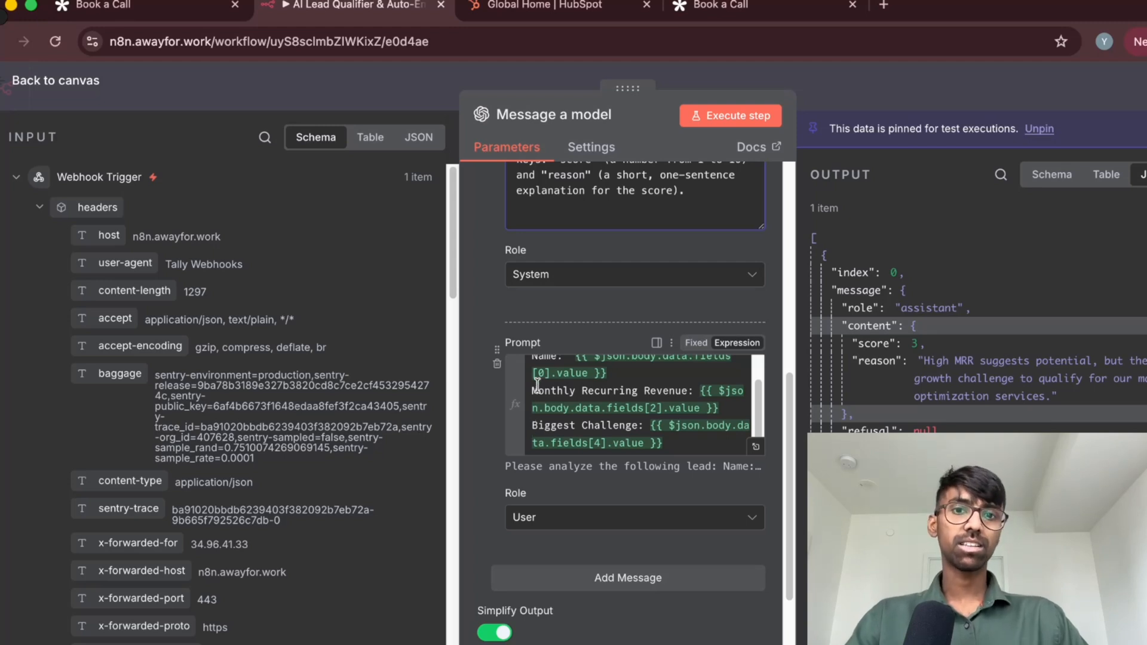
scroll(627, 400, "up", 2)
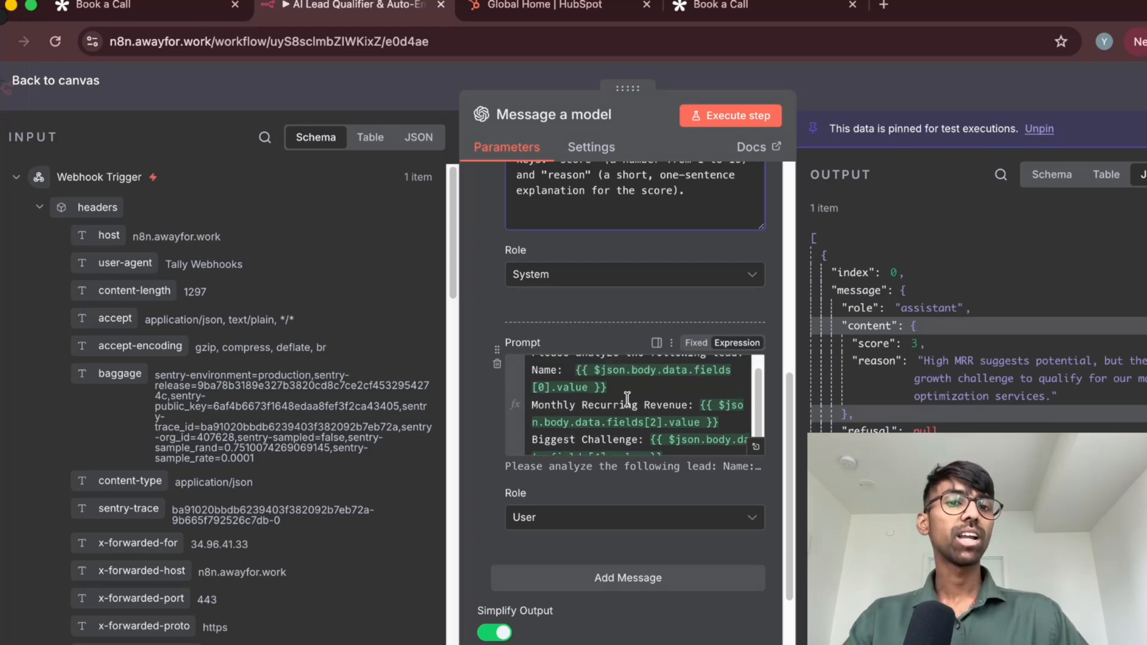
scroll(609, 406, "down", 1)
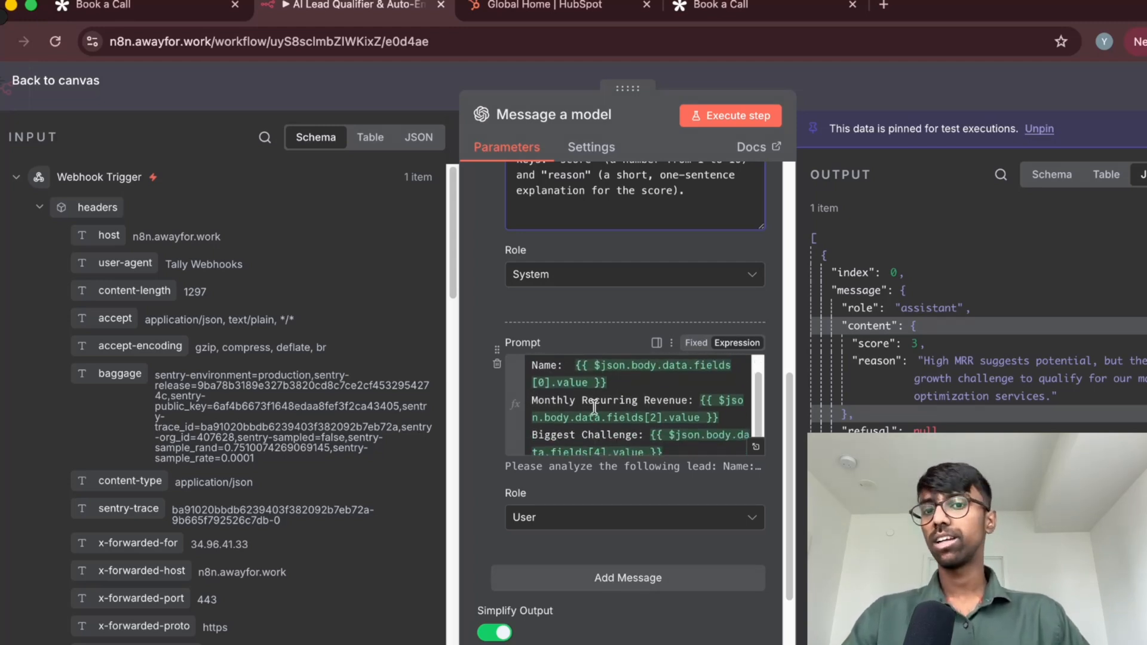
Delete the {{ $json.body.data.fields[0].value }} expression after "Name:" in the user prompt
left_click(620, 385)
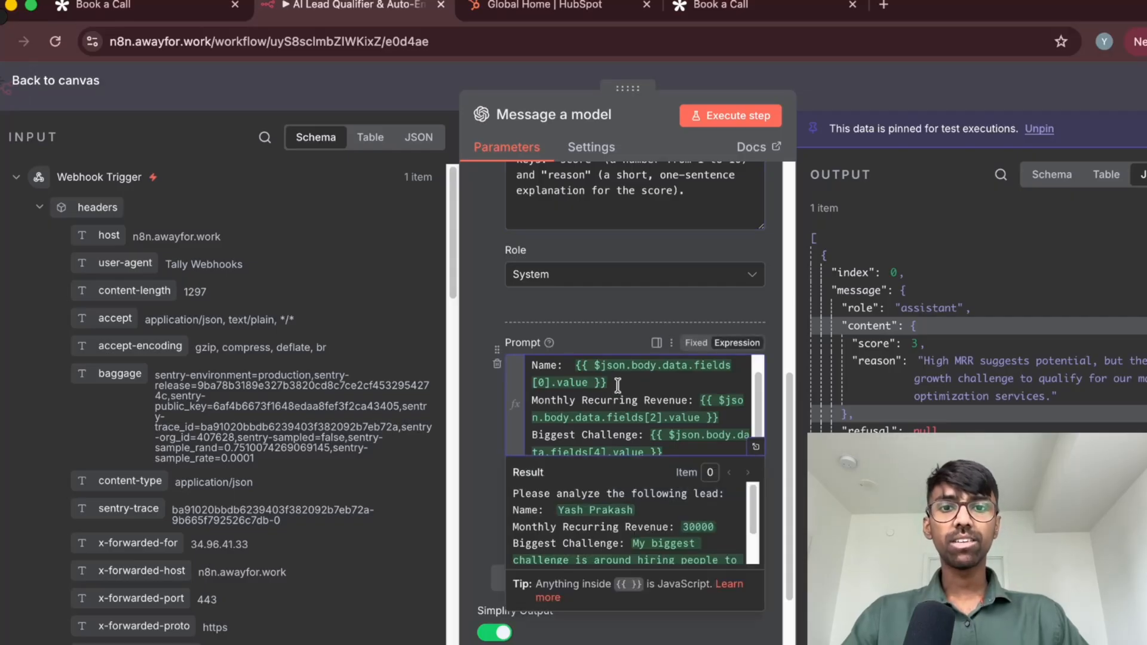
left_click_drag(616, 384, 573, 372)
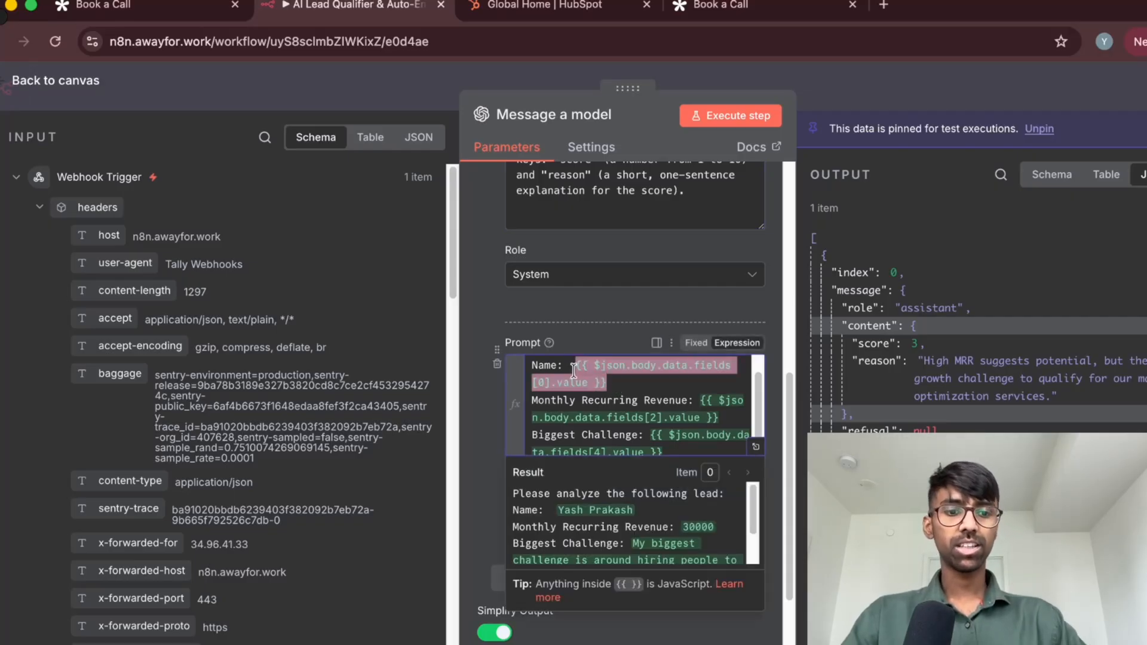
key("BackSpace")
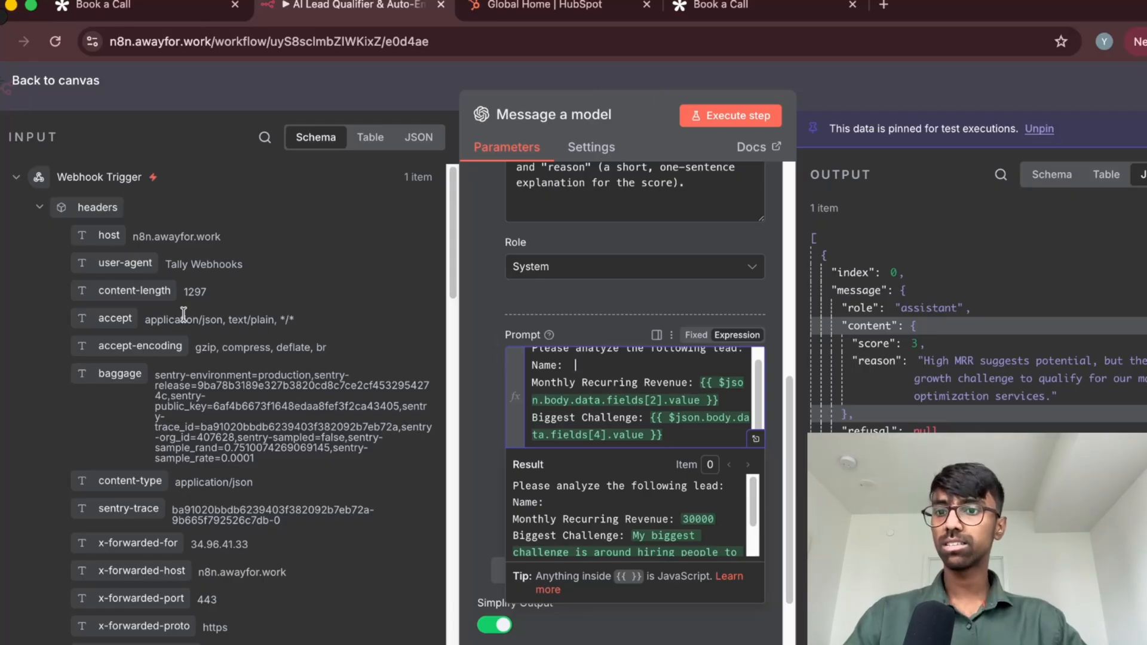
Insert the value of the webhook's "What's your full name?" field after "Name:" in the user prompt, leaving a single space before it
scroll(188, 350, "down", 7)
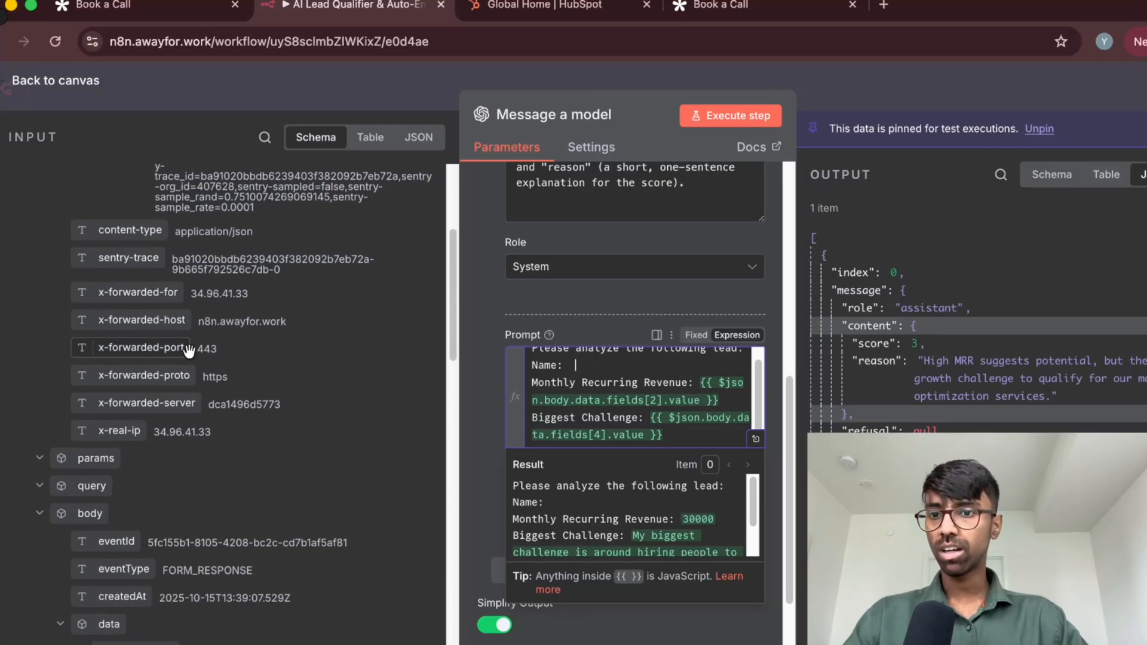
scroll(188, 350, "down", 8)
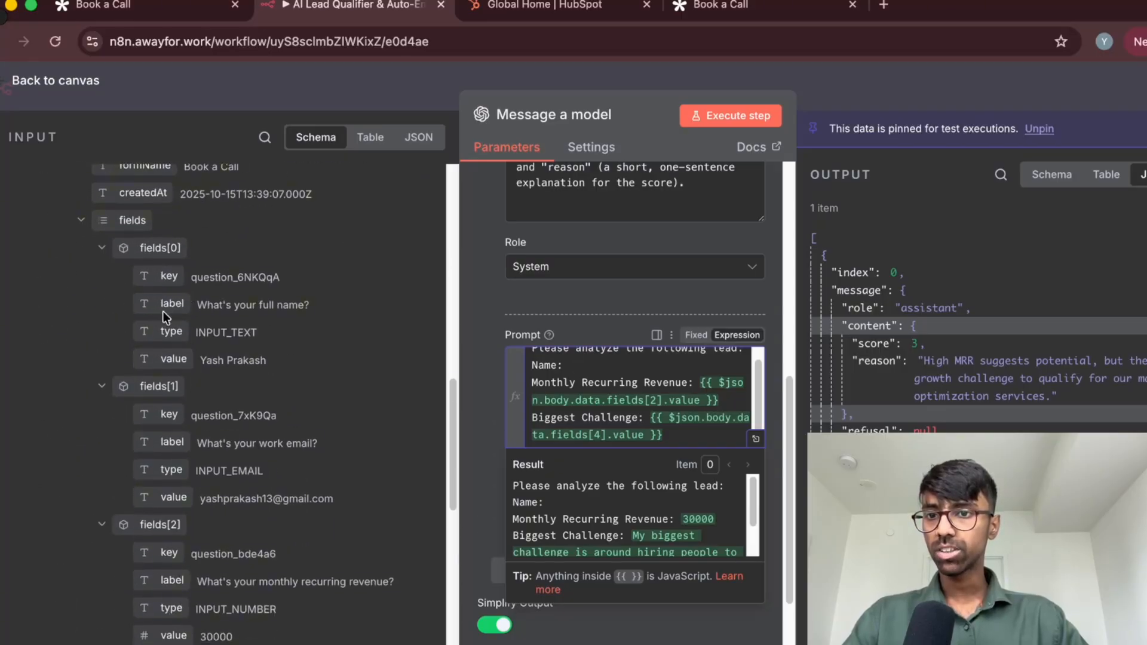
scroll(131, 224, "up", 4)
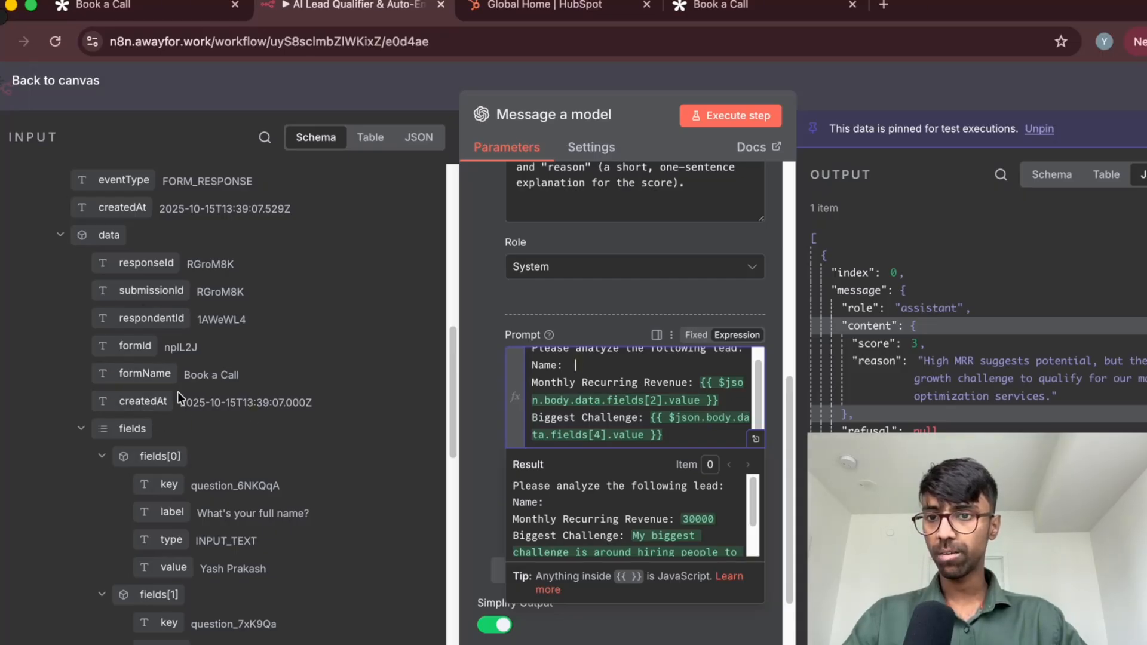
scroll(178, 392, "down", 5)
scroll(249, 271, "up", 3)
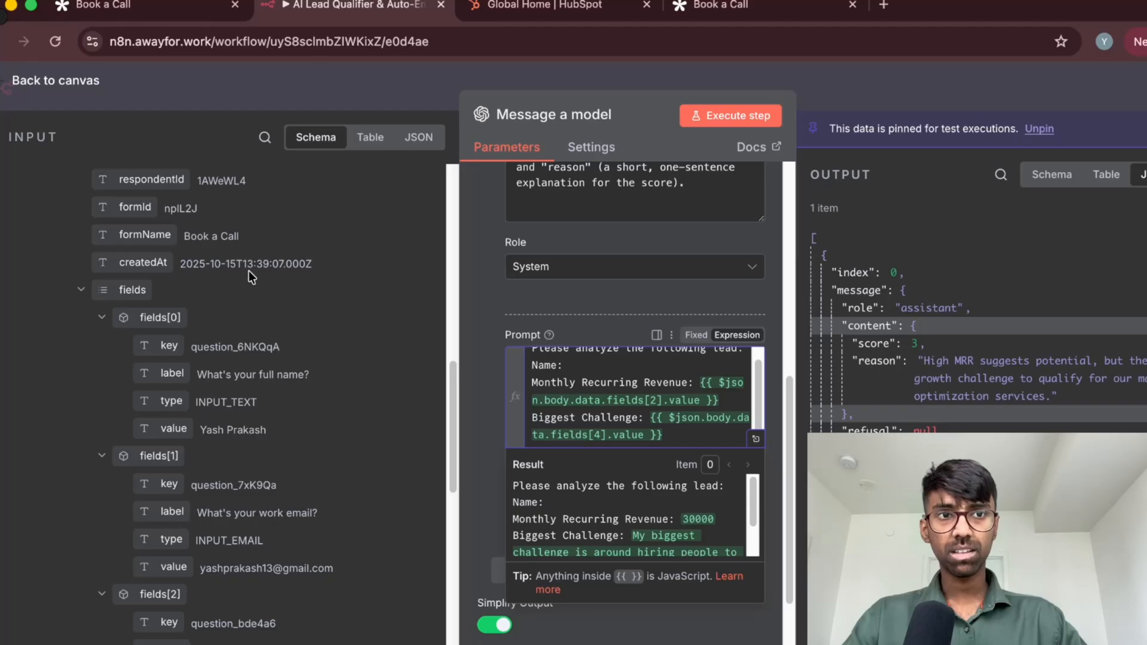
left_click_drag(242, 263, 259, 263)
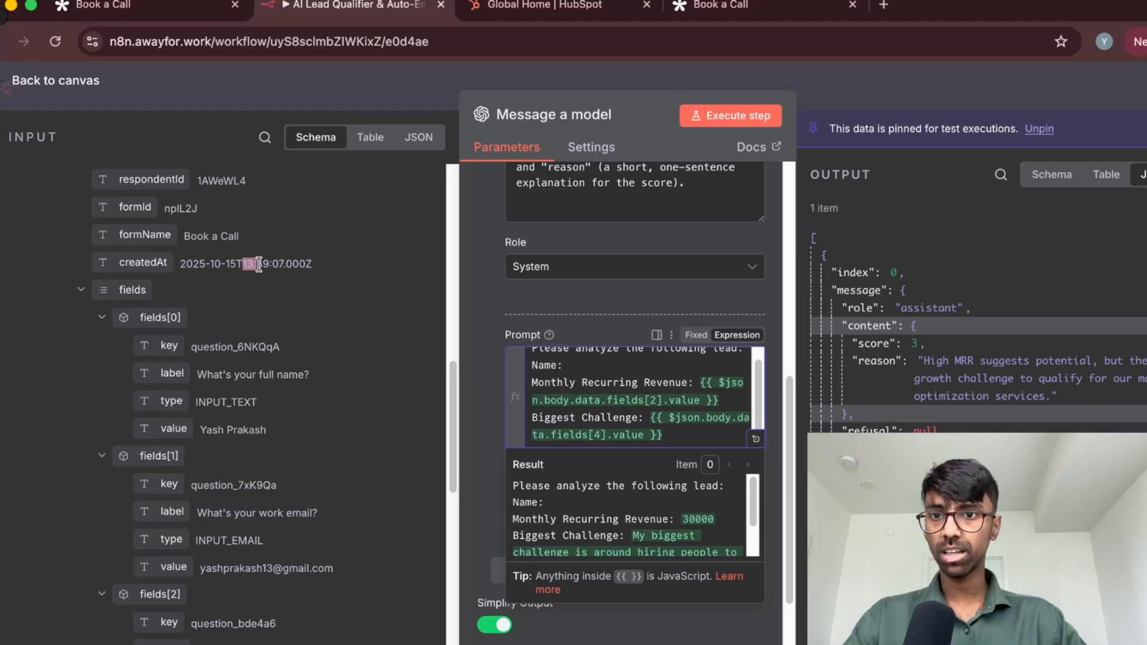
left_click(269, 264)
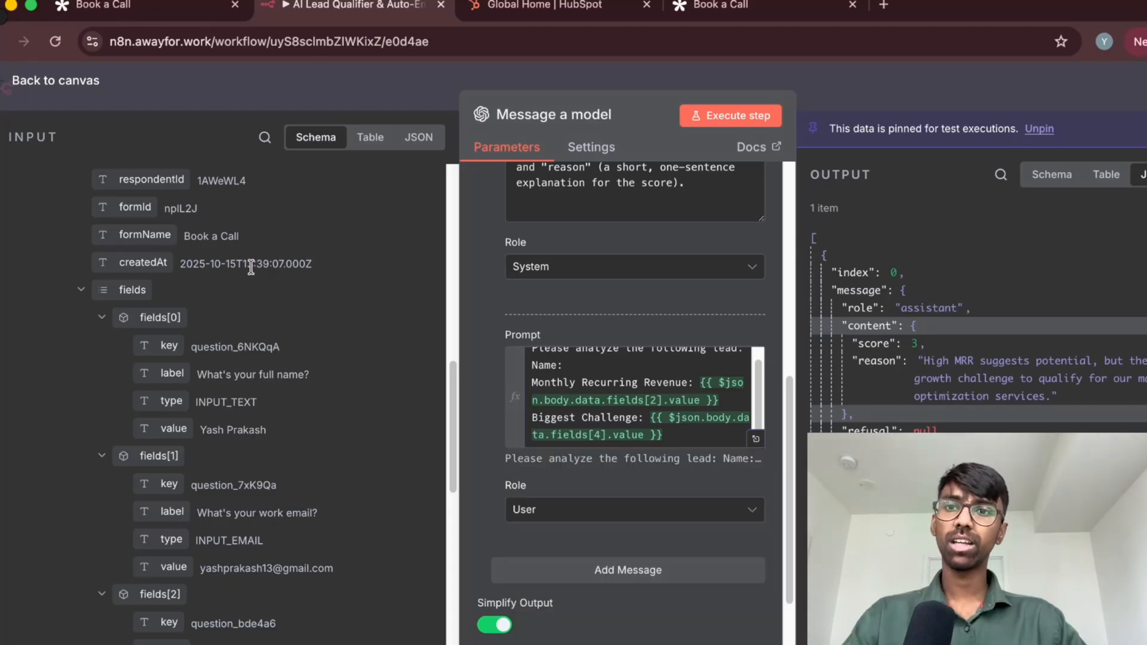
scroll(170, 303, "down", 2)
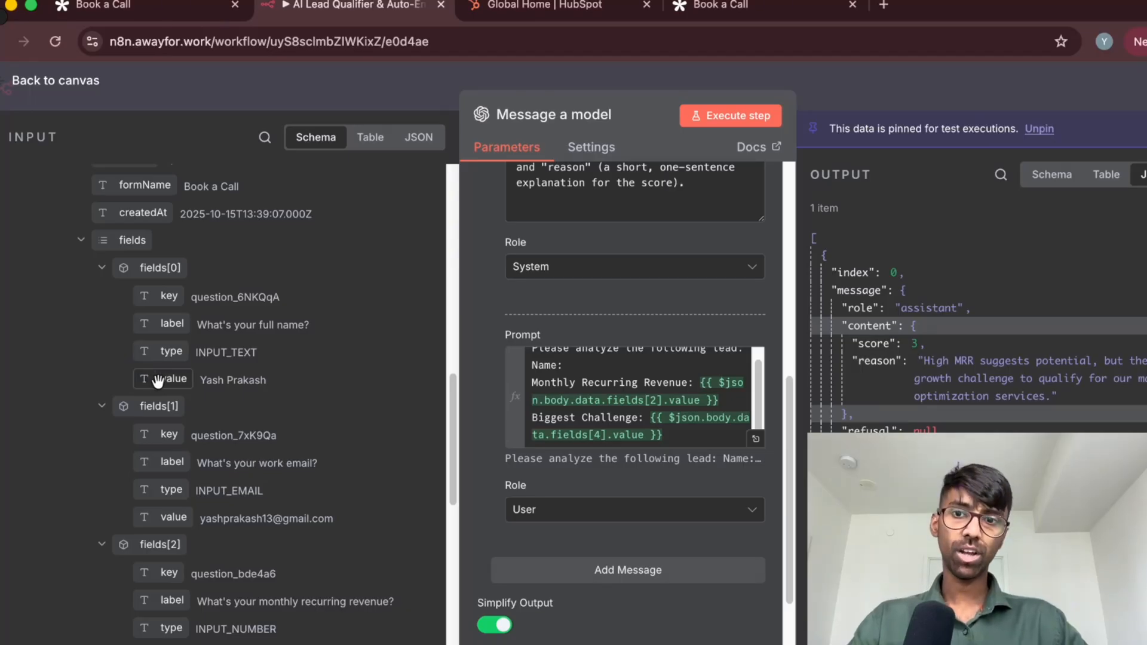
left_click_drag(154, 378, 578, 364)
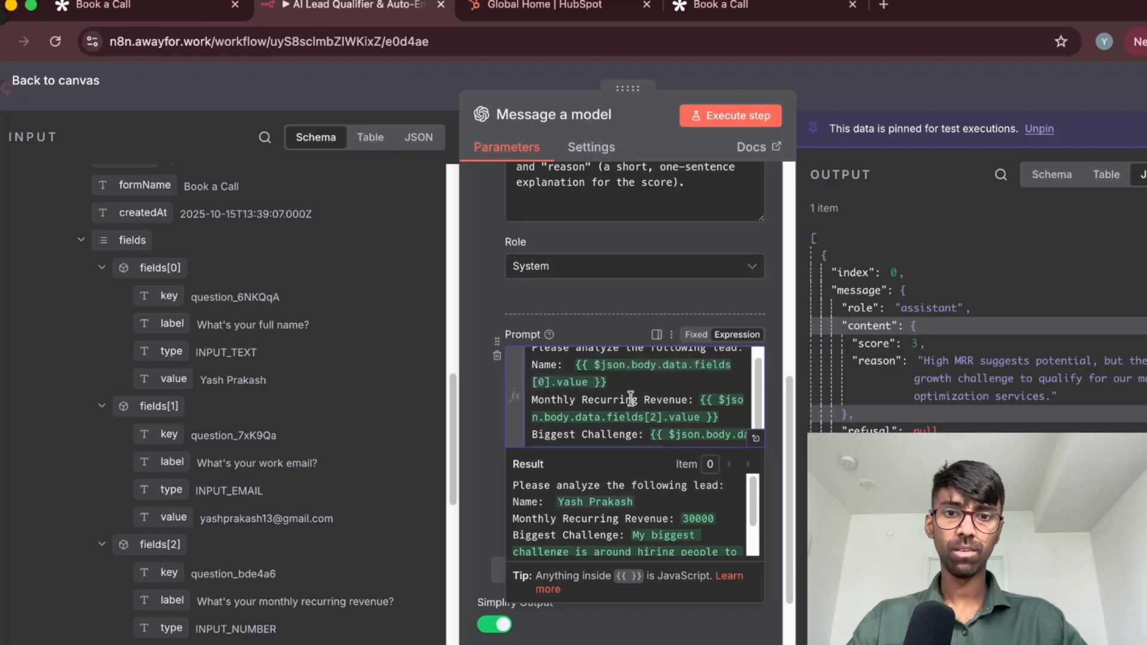
scroll(609, 409, "up", 1)
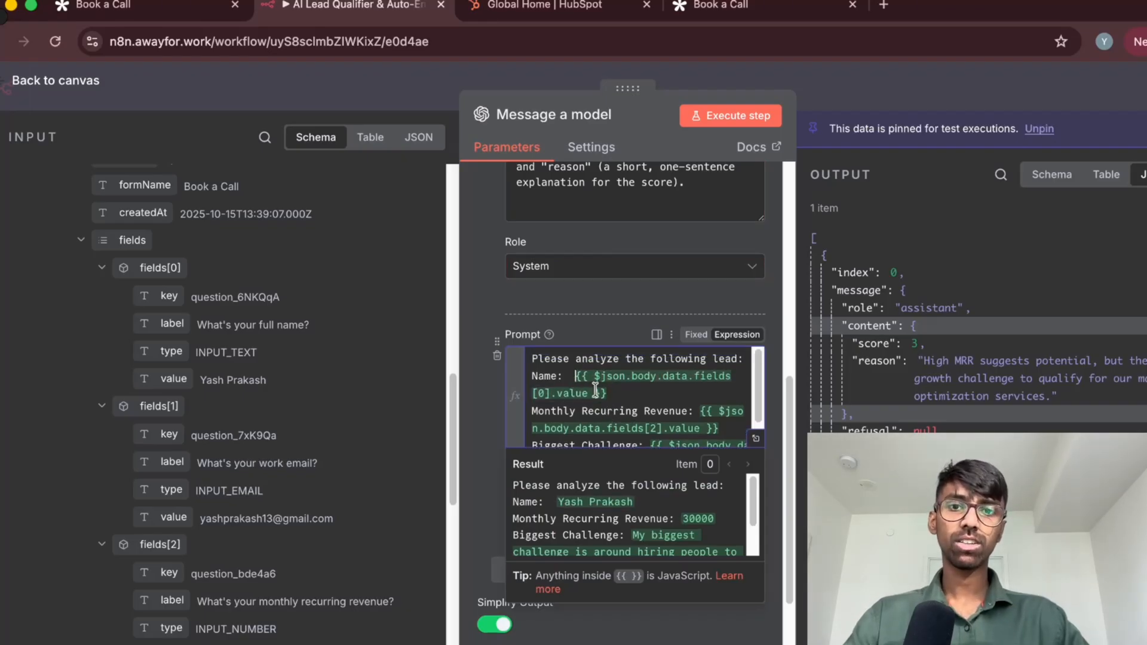
key("BackSpace")
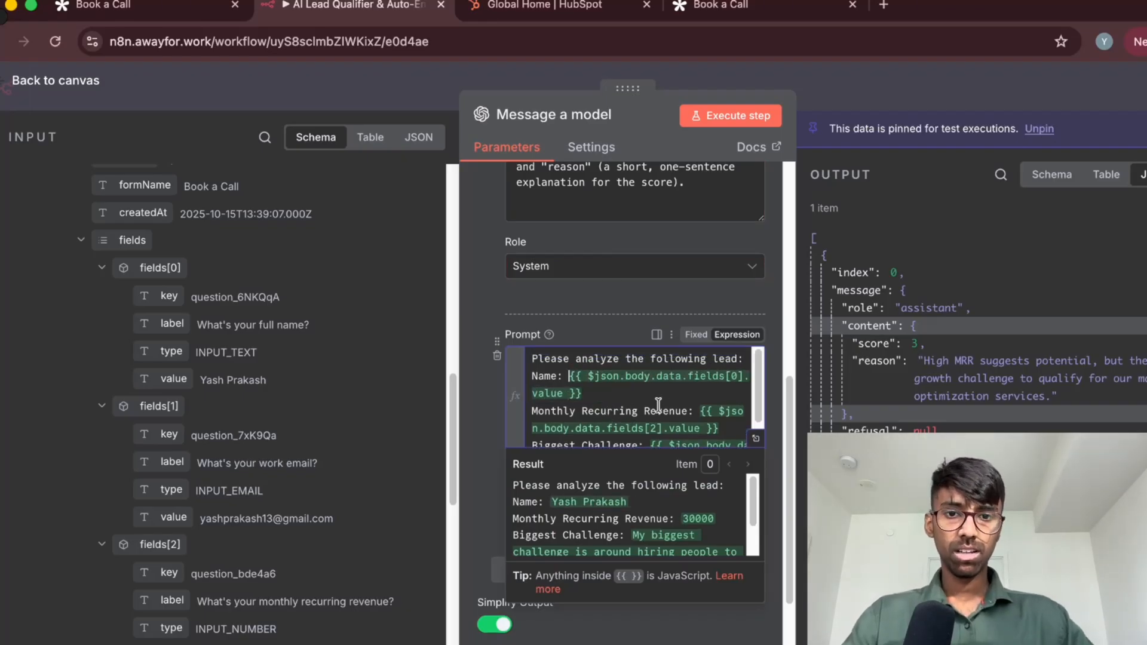
Compare the webhook's monthly recurring revenue and biggest challenge fields with the matching expressions in the user prompt
scroll(637, 375, "down", 3)
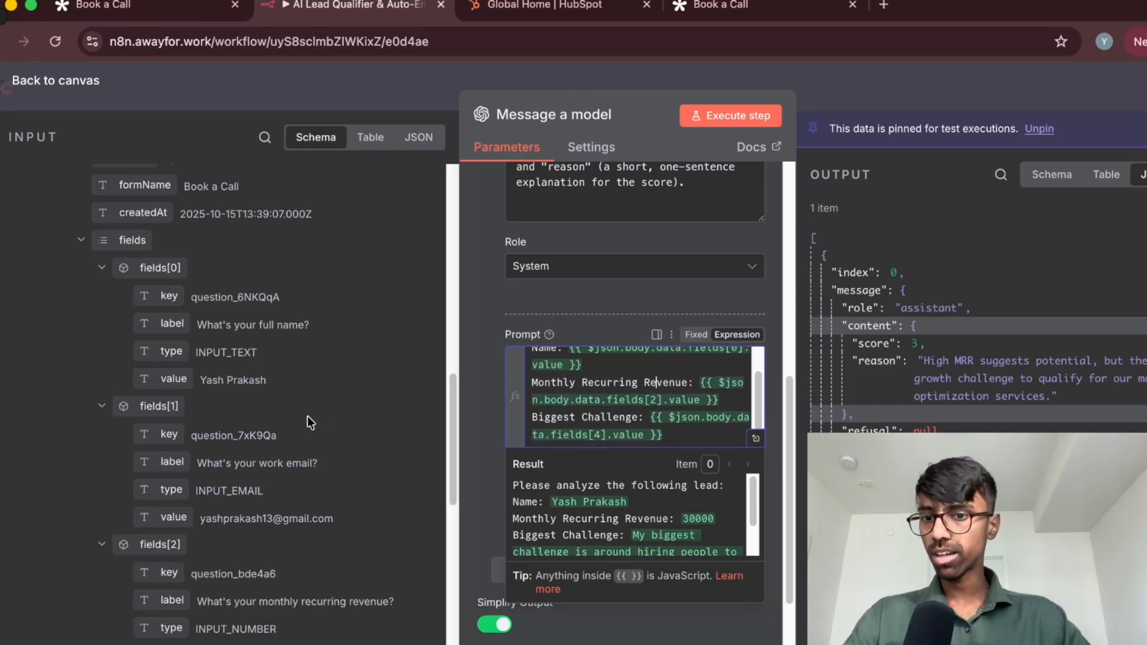
scroll(307, 416, "down", 3)
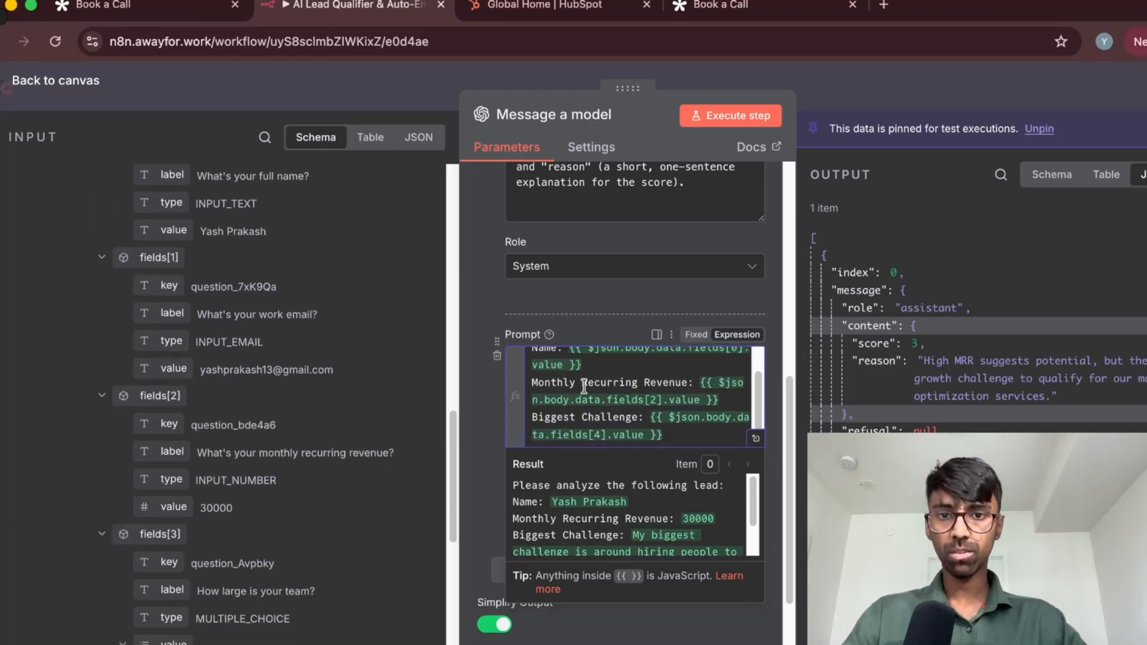
scroll(327, 472, "down", 1)
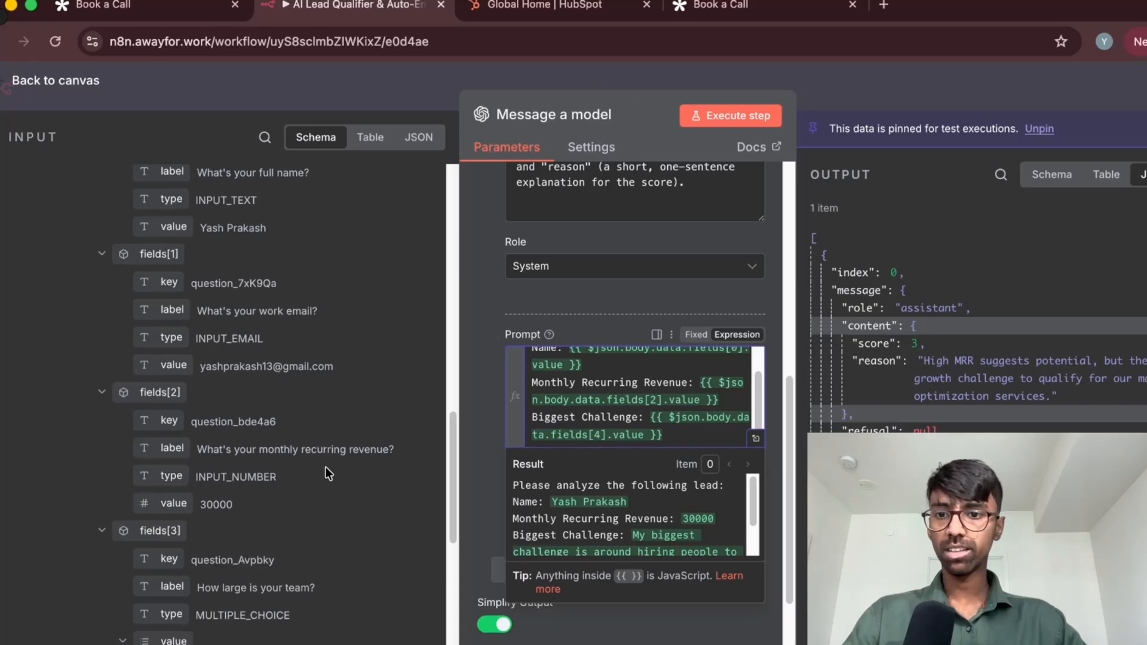
scroll(245, 485, "down", 10)
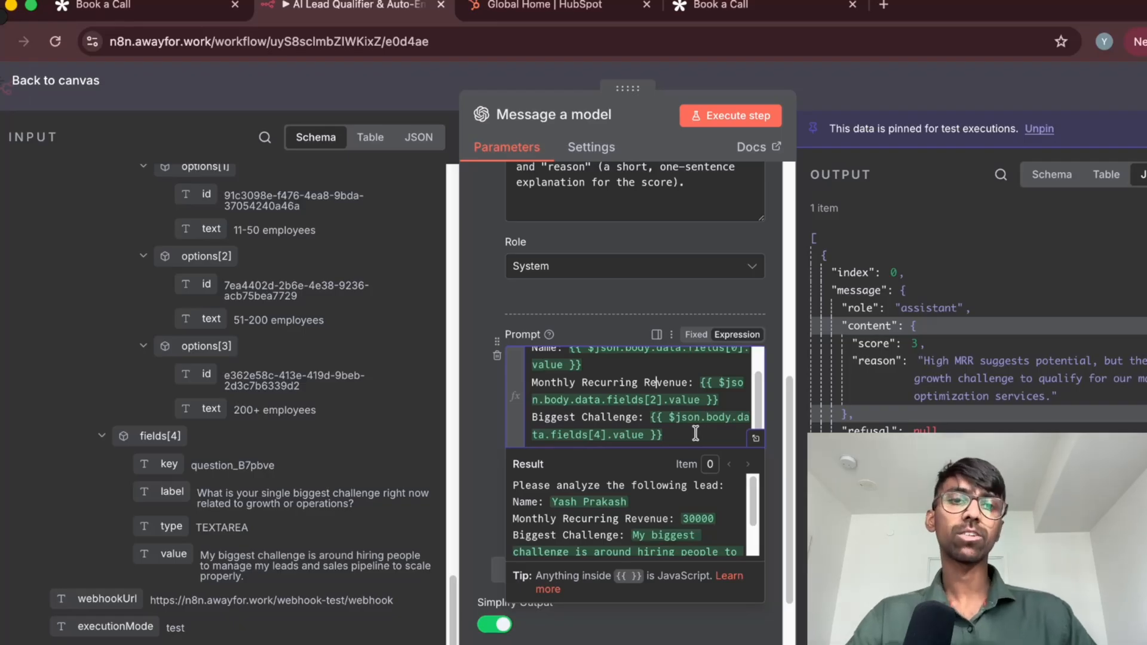
scroll(681, 418, "up", 3)
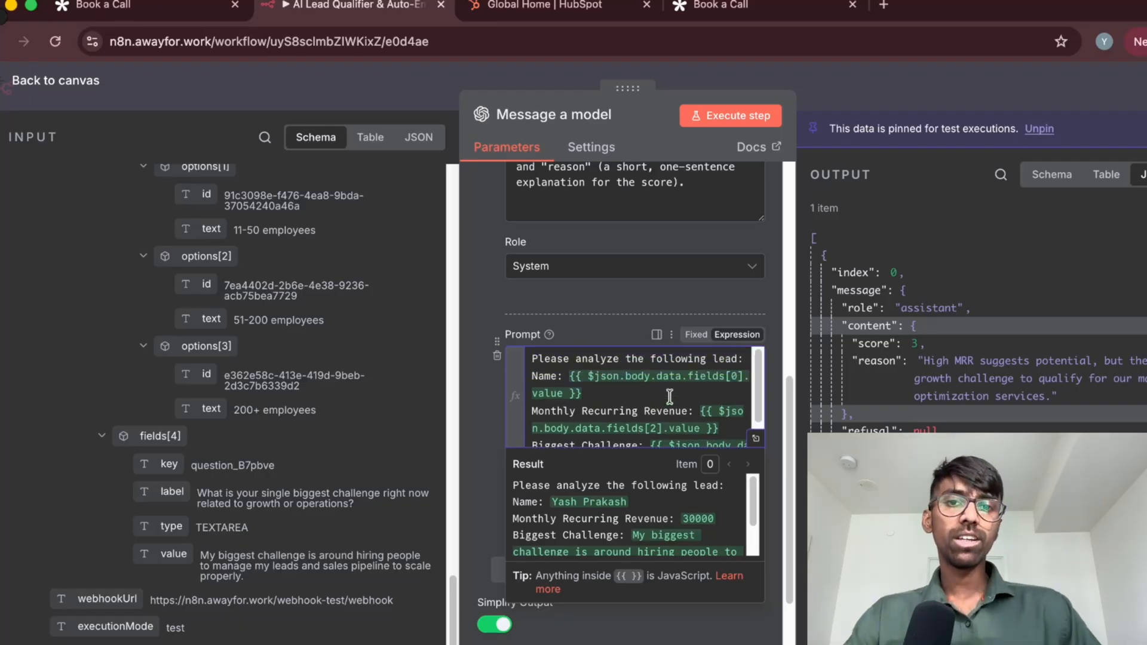
scroll(669, 398, "down", 3)
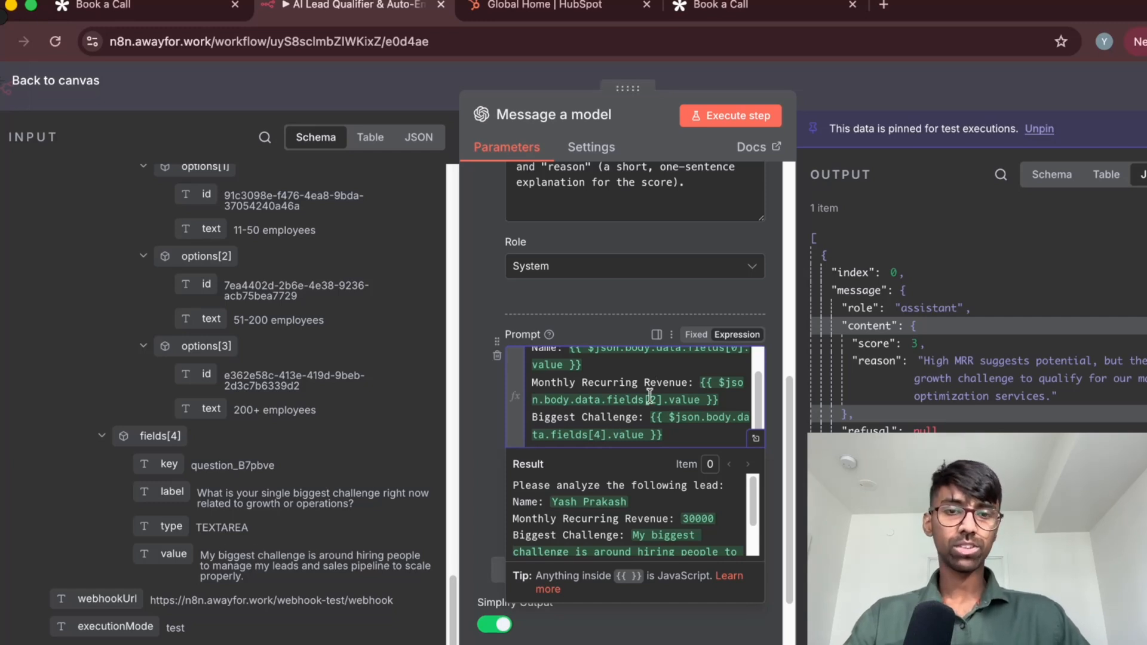
Highlight the Name, Monthly Recurring Revenue and Biggest Challenge labels in the user prompt one after another, then clear the highlight
scroll(648, 391, "up", 2)
double_click(535, 376)
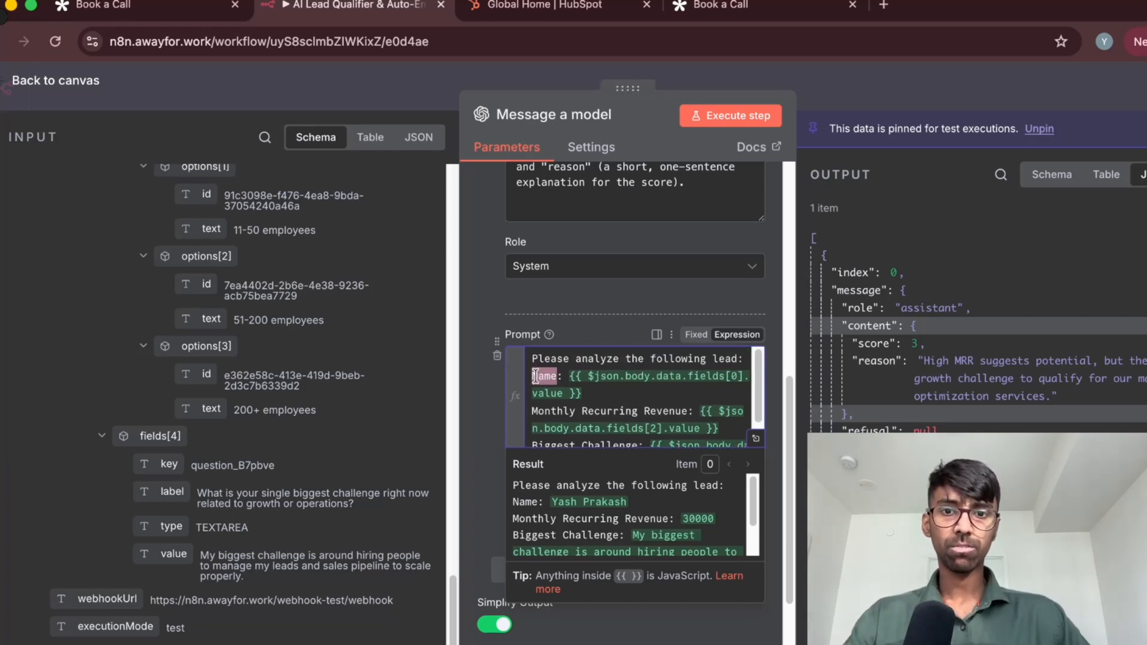
double_click(544, 414)
scroll(579, 409, "down", 1)
double_click(565, 416)
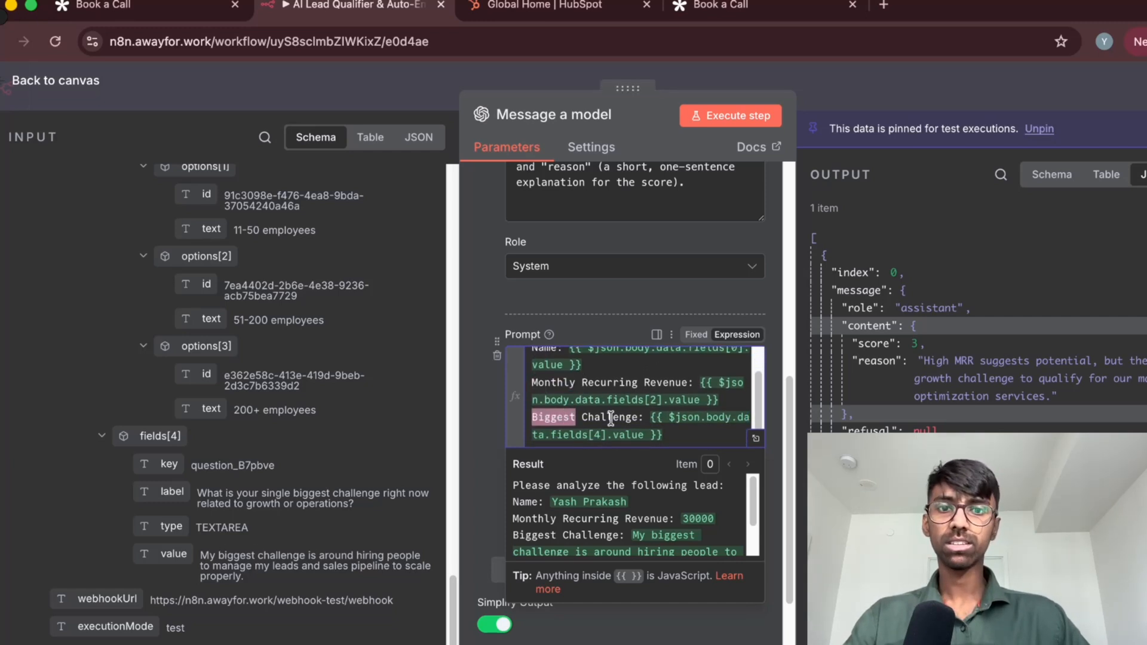
left_click(611, 418)
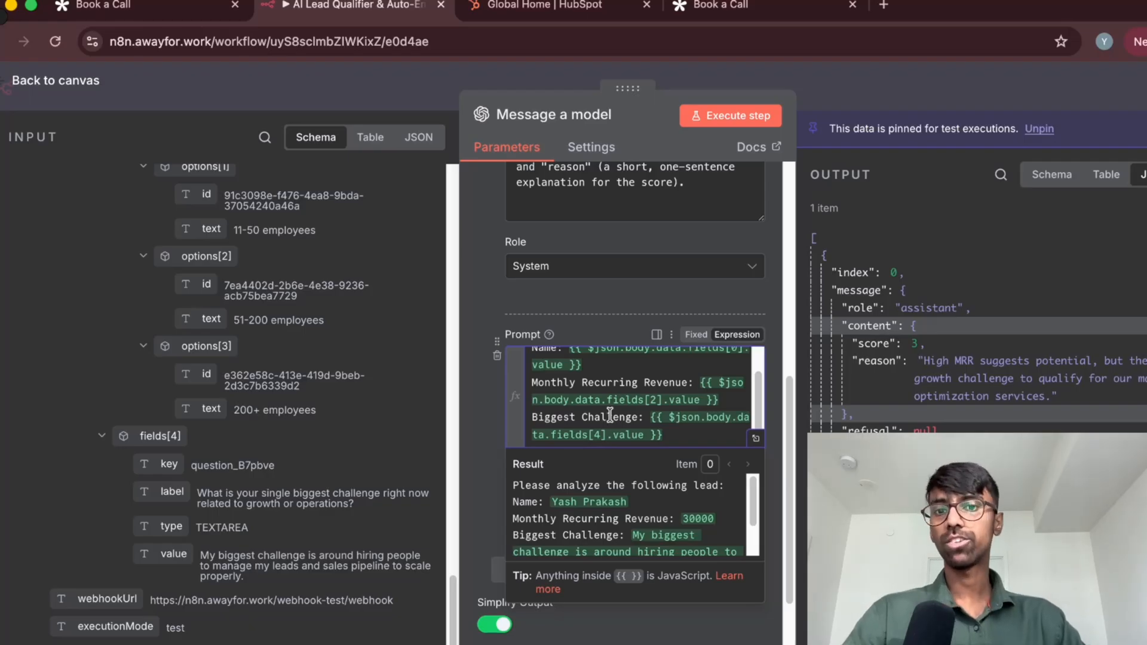
Read the user prompt's resolved result to its end, highlight its whole text, and clear the highlight
scroll(607, 413, "down", 1)
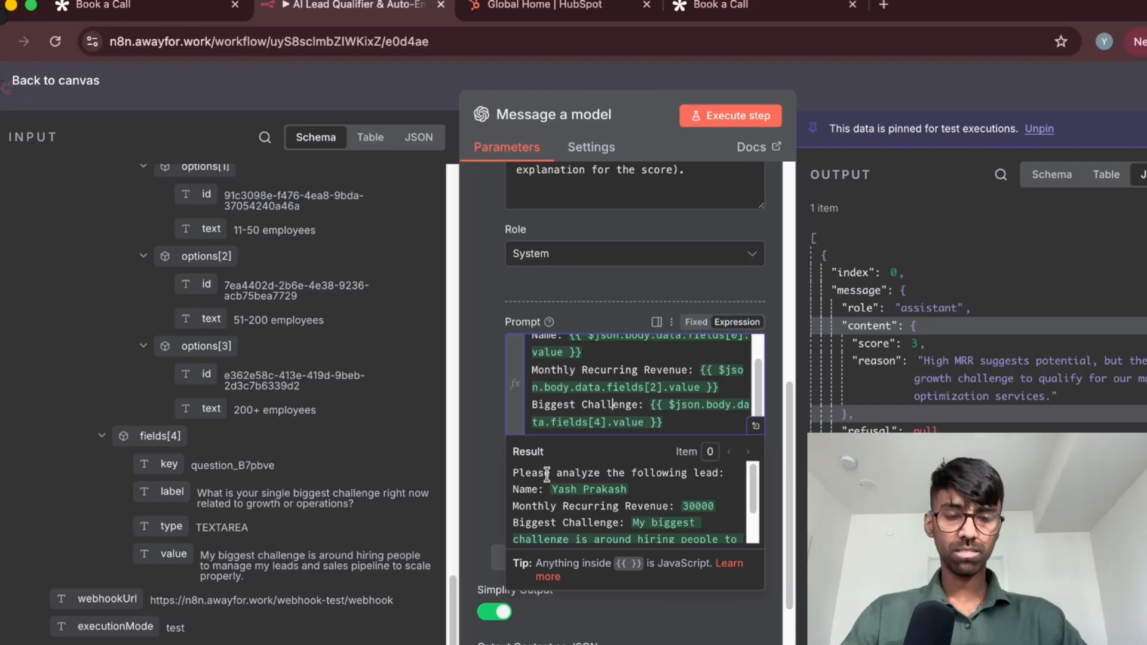
scroll(647, 489, "down", 2)
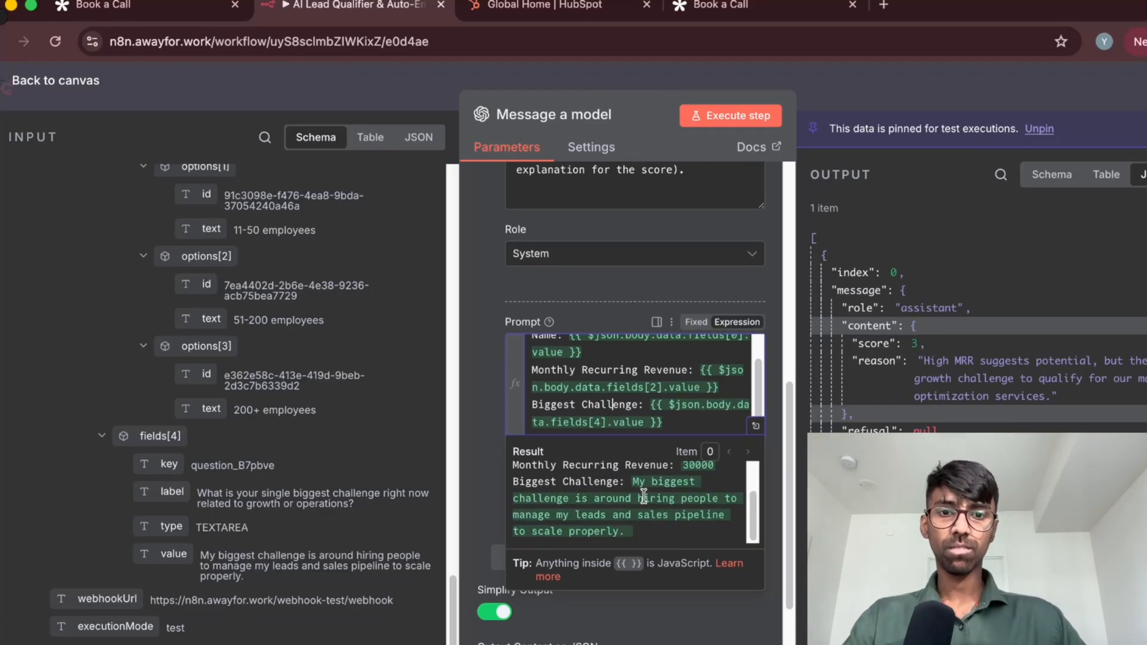
scroll(643, 497, "up", 3)
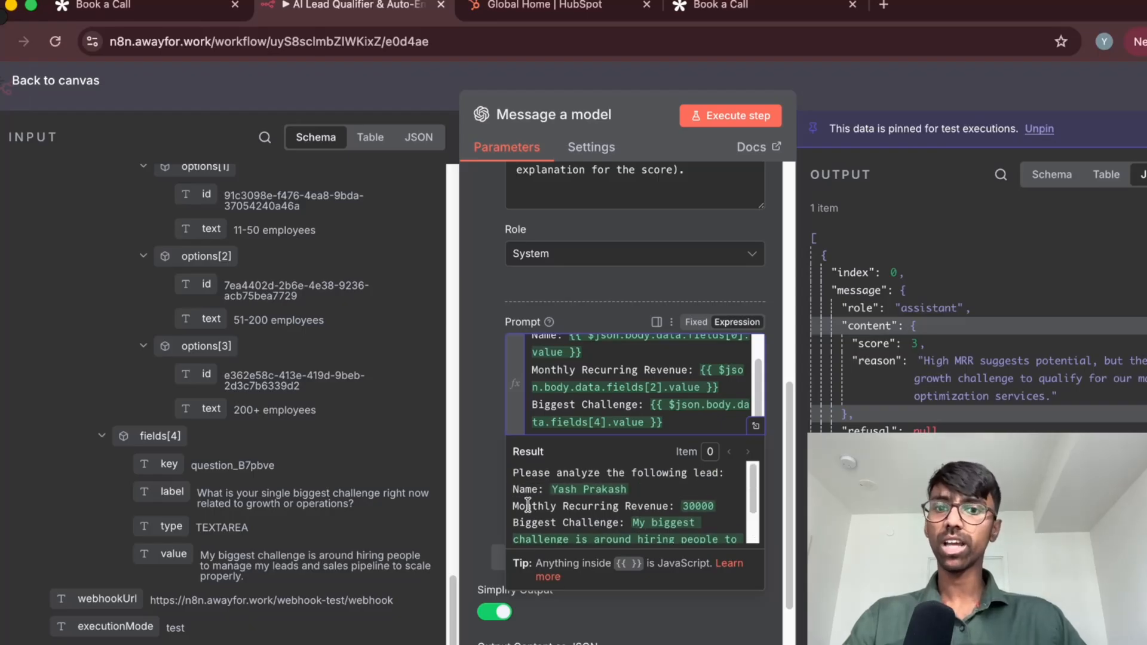
scroll(528, 501, "down", 1)
left_click(523, 480)
key("super+a")
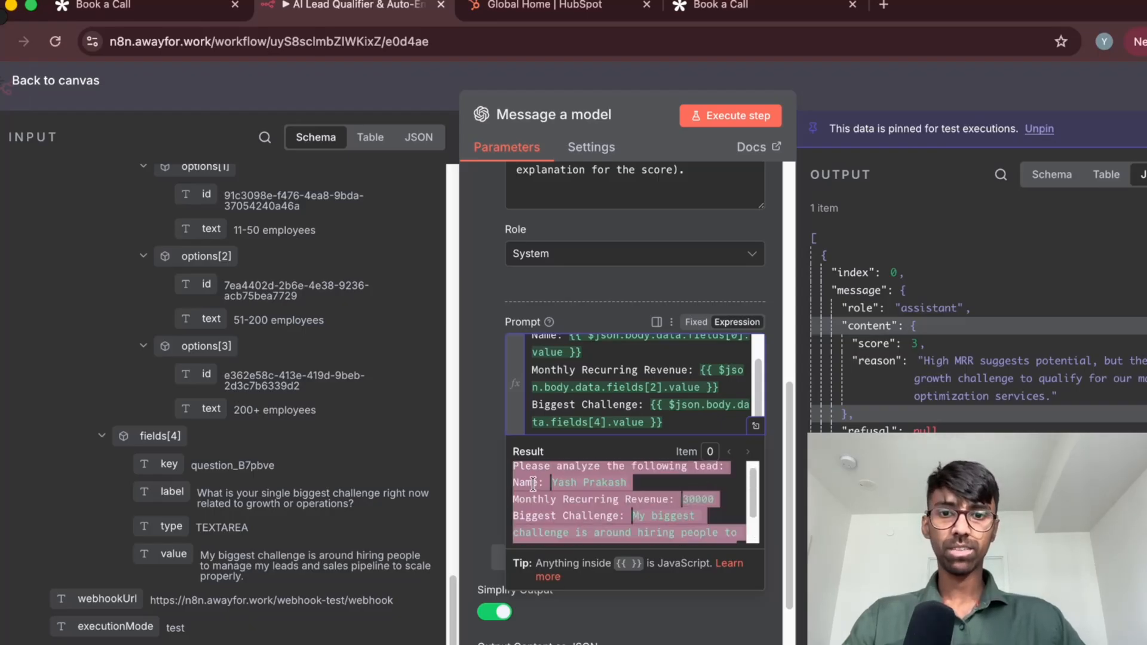
left_click(533, 484)
scroll(632, 491, "down", 1)
scroll(603, 514, "down", 2)
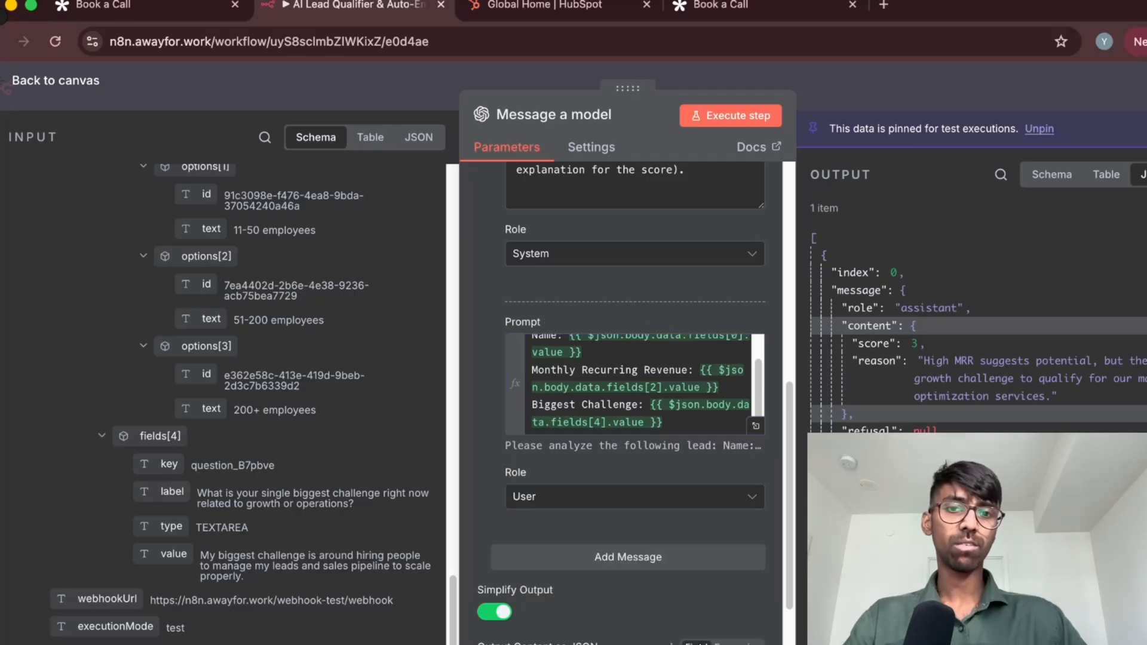
Reopen the user prompt's result preview and review the resolved biggest challenge text
left_click(633, 401)
left_click(504, 402)
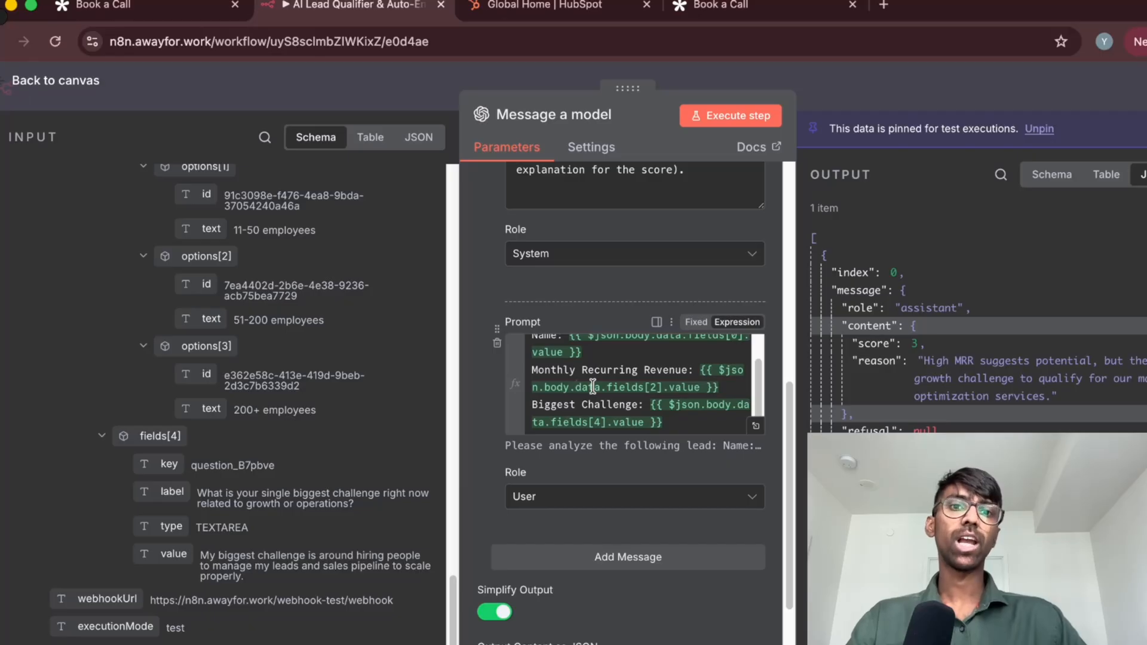
left_click(621, 418)
scroll(624, 493, "down", 2)
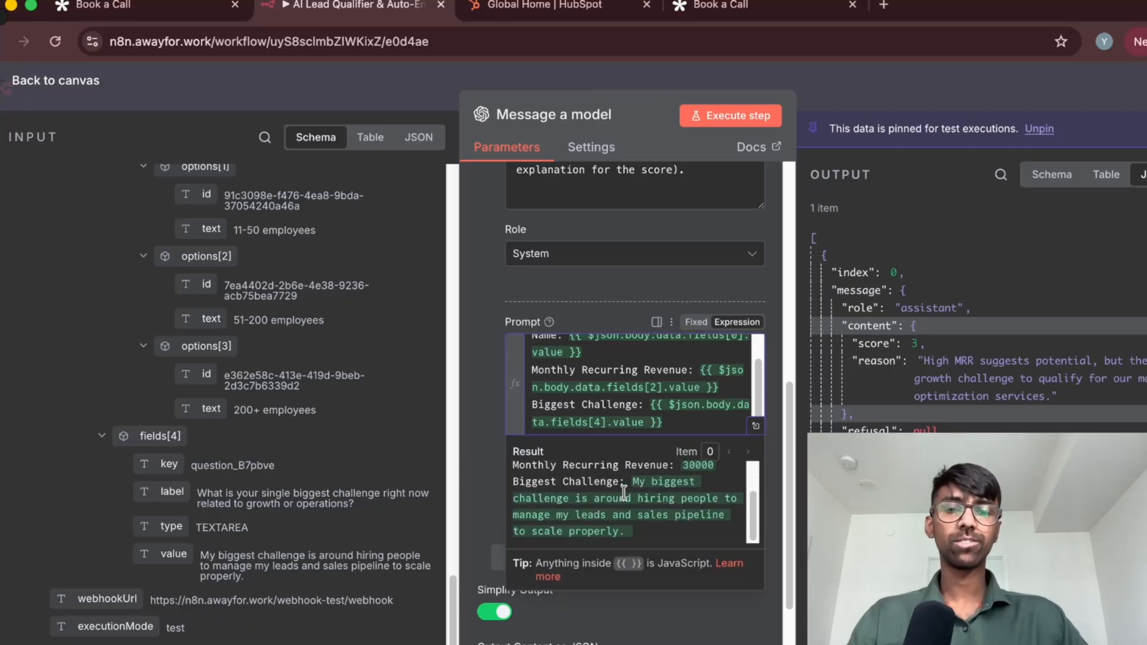
scroll(623, 493, "up", 2)
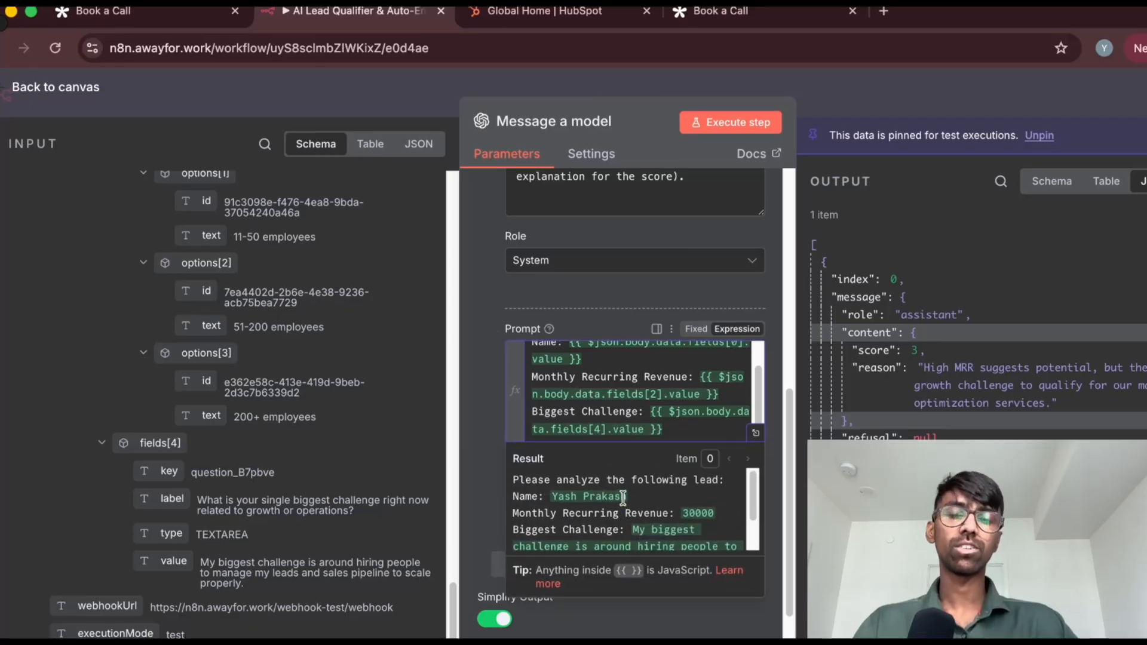
Close the user prompt's result preview and run the Message a model node, unpinning its output data for the test
left_click(486, 403)
scroll(497, 469, "down", 3)
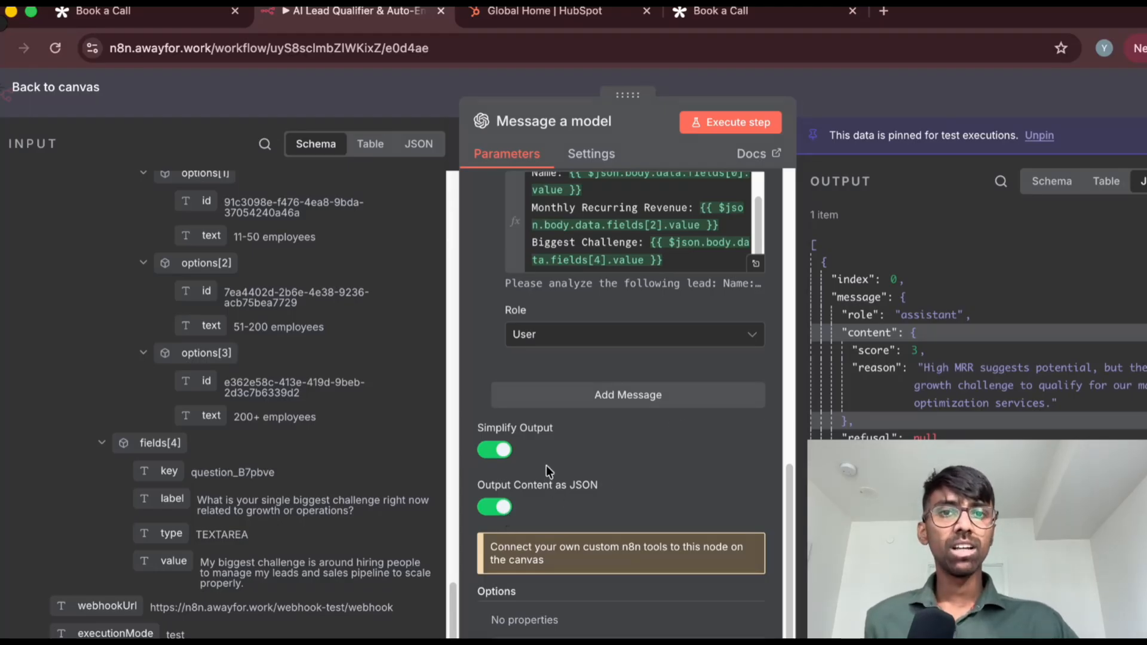
scroll(597, 389, "up", 10)
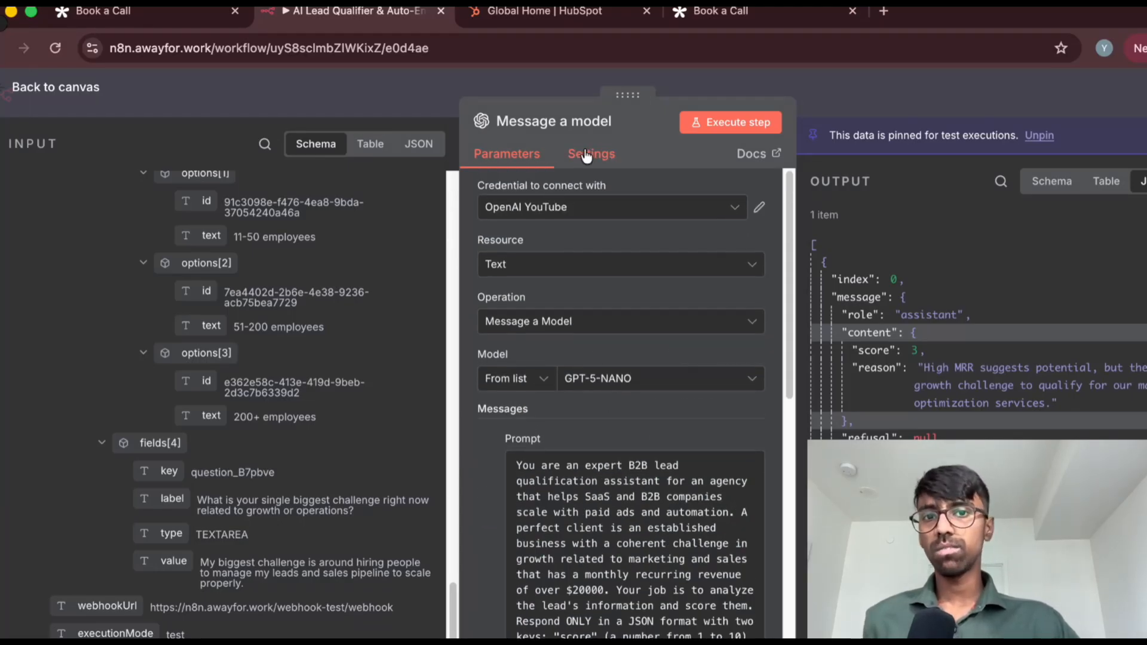
scroll(254, 296, "up", 10)
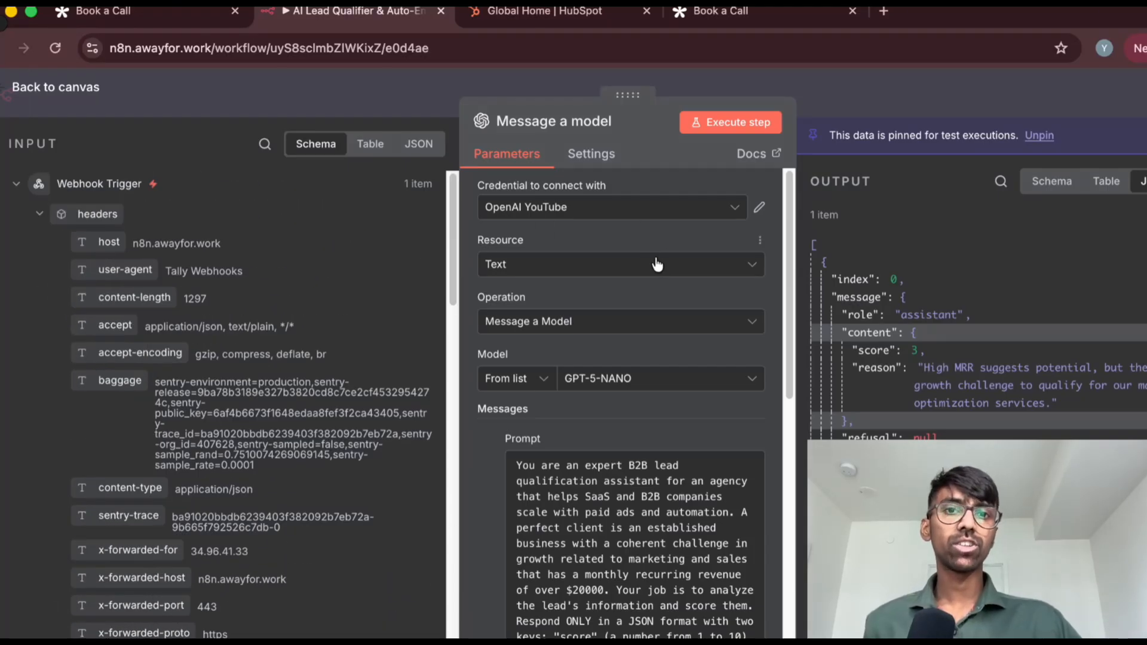
left_click(723, 121)
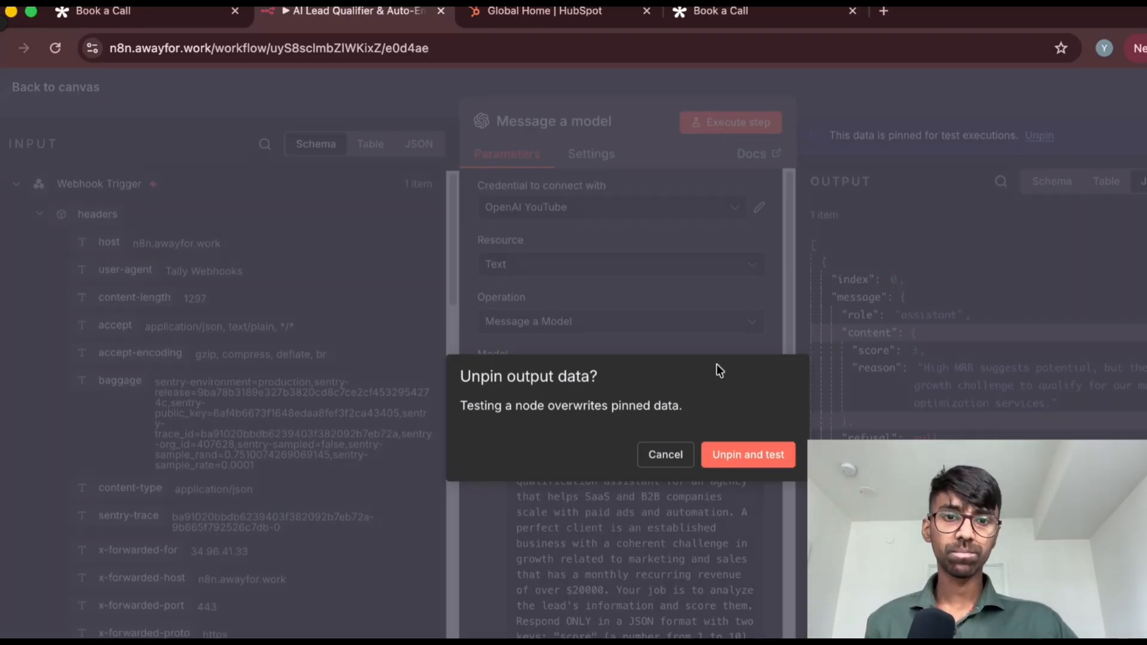
left_click(745, 458)
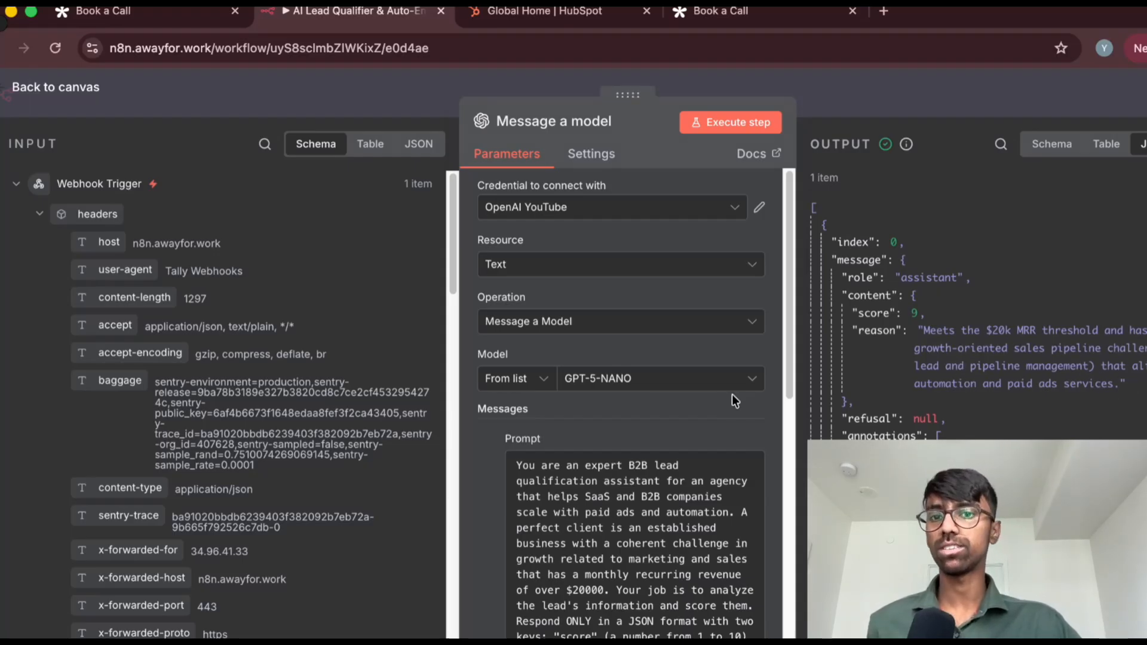
Compare the system prompt's scoring instructions with the new output, highlight the score value, and clear the highlight
scroll(657, 418, "down", 3)
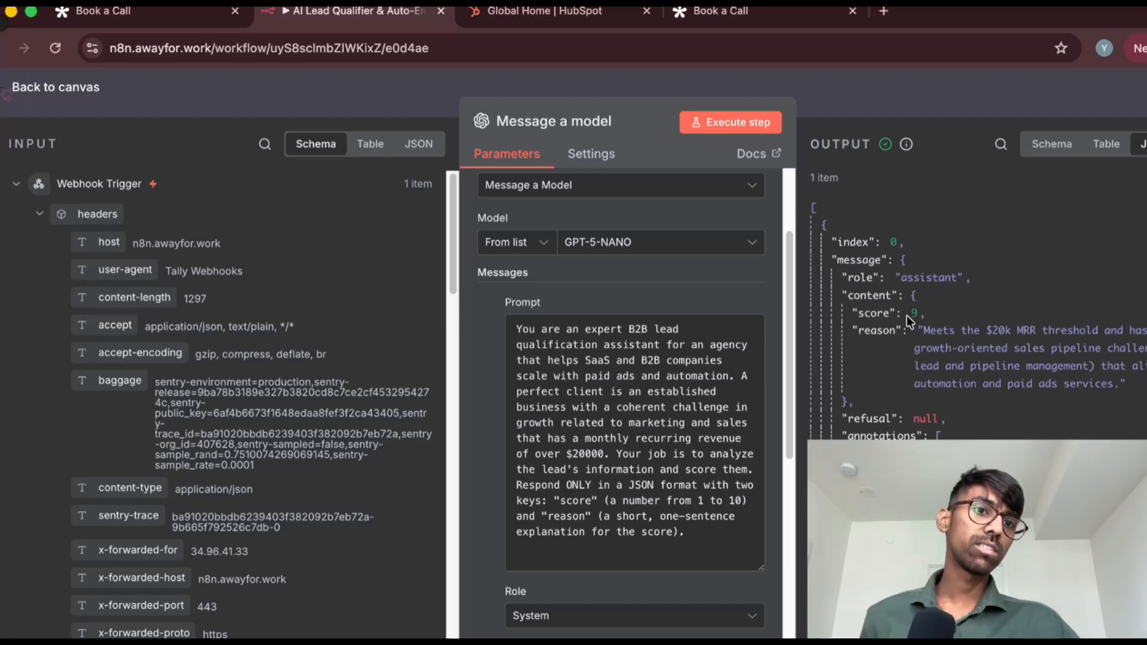
left_click_drag(908, 315, 926, 311)
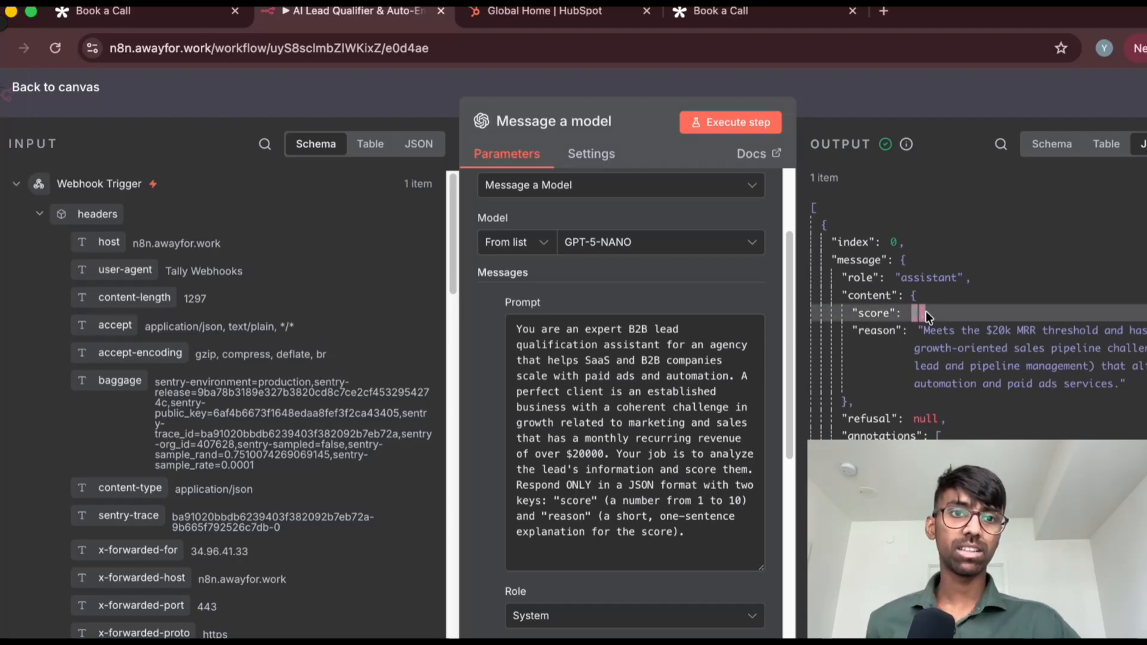
left_click(953, 313)
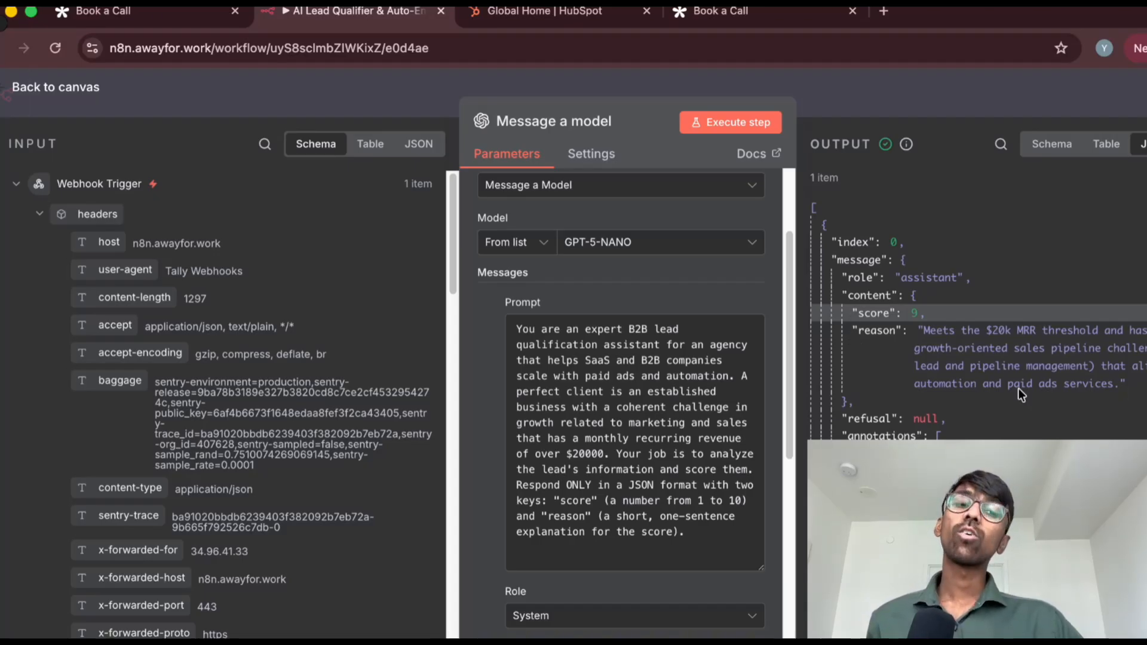
Return to the canvas, search the available nodes for "hubspo", and choose HubSpot's Create or update a contact action
left_click(83, 89)
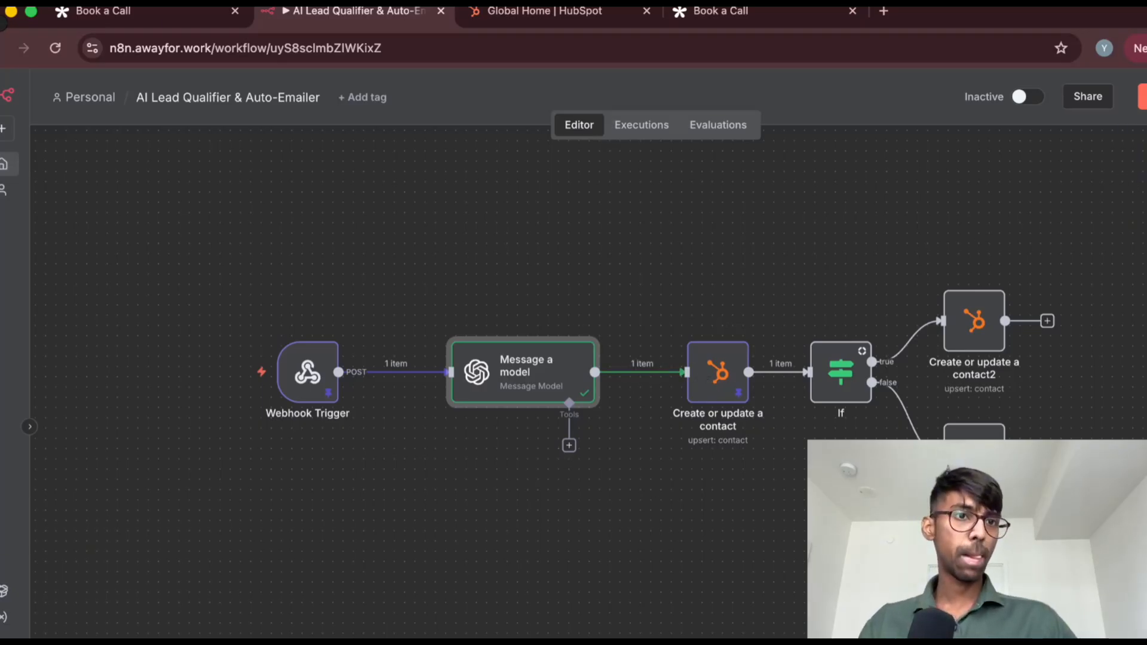
key("Tab")
type("hubspo")
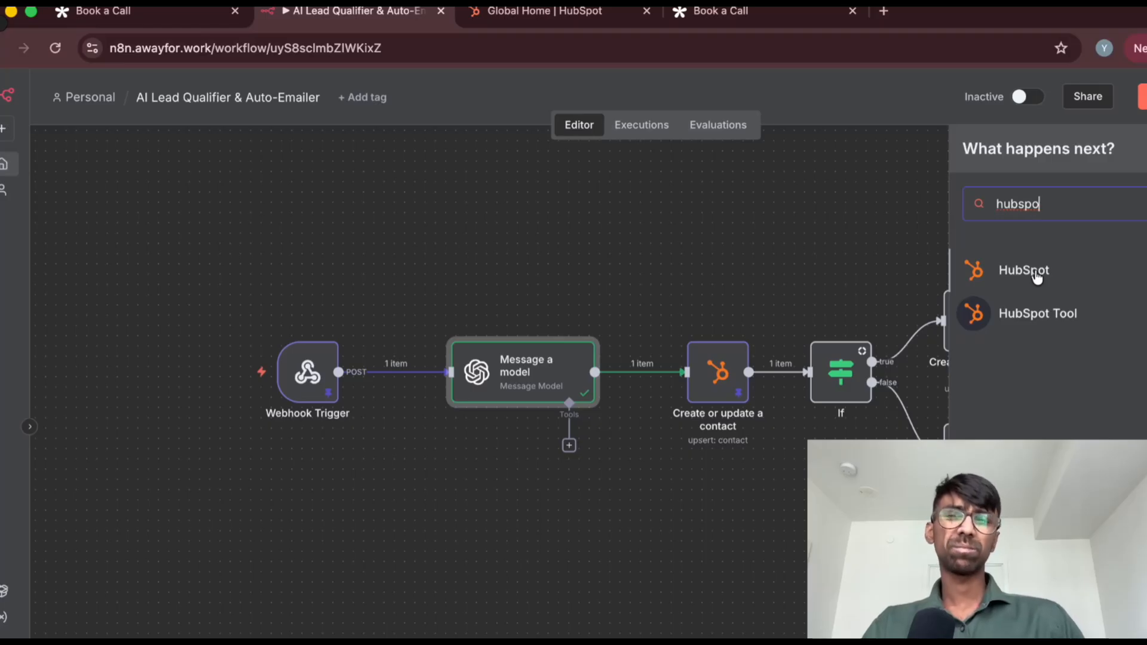
left_click(1037, 273)
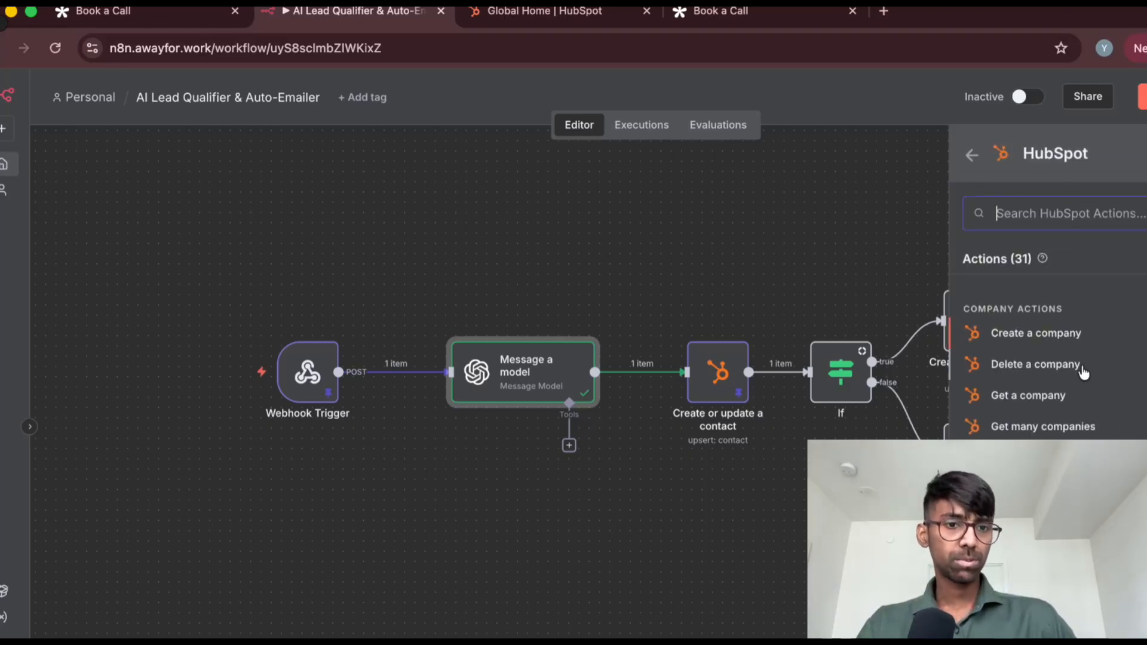
scroll(1046, 421, "down", 3)
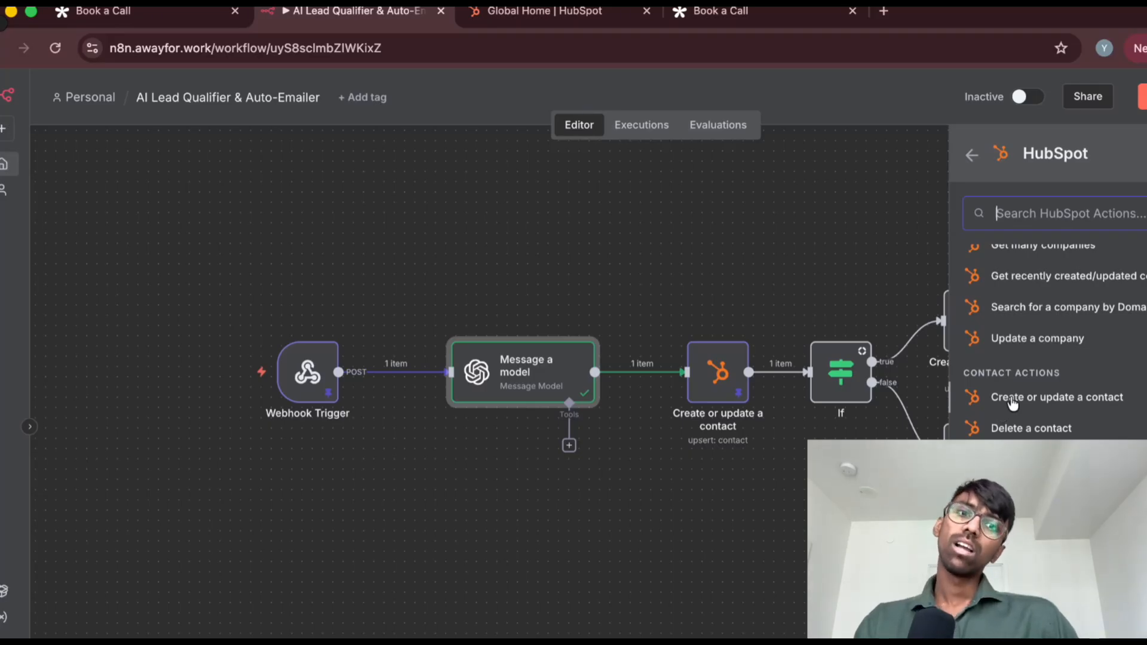
left_click(1011, 401)
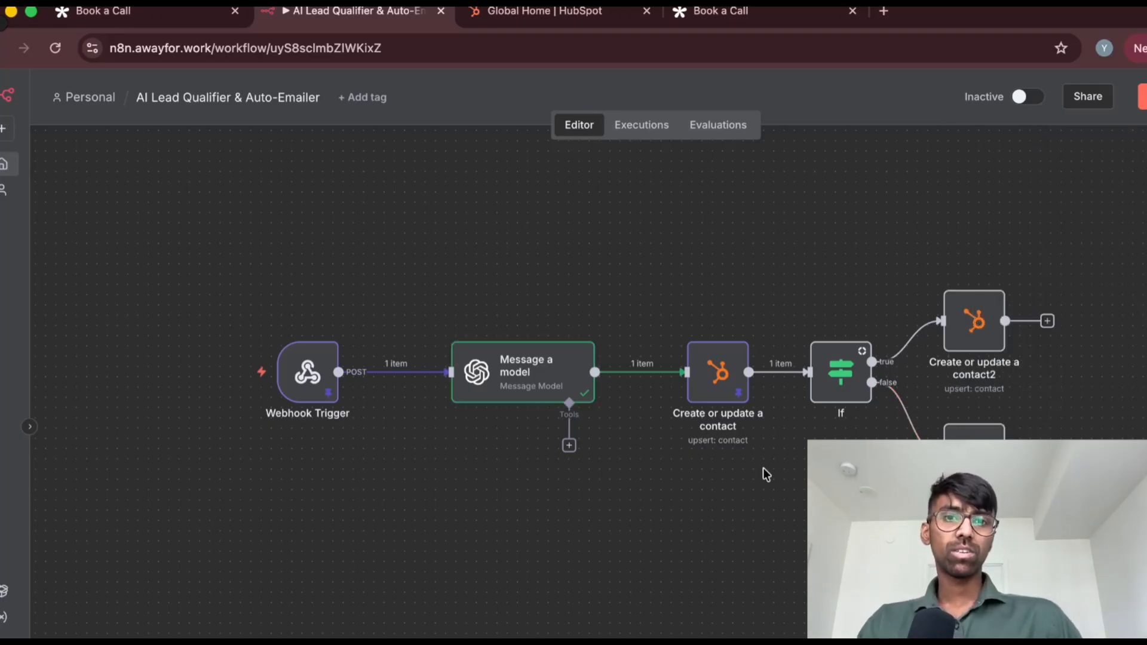
Open the workflow's existing Create or update a contact node, and switch to HubSpot's Contacts list
double_click(718, 370)
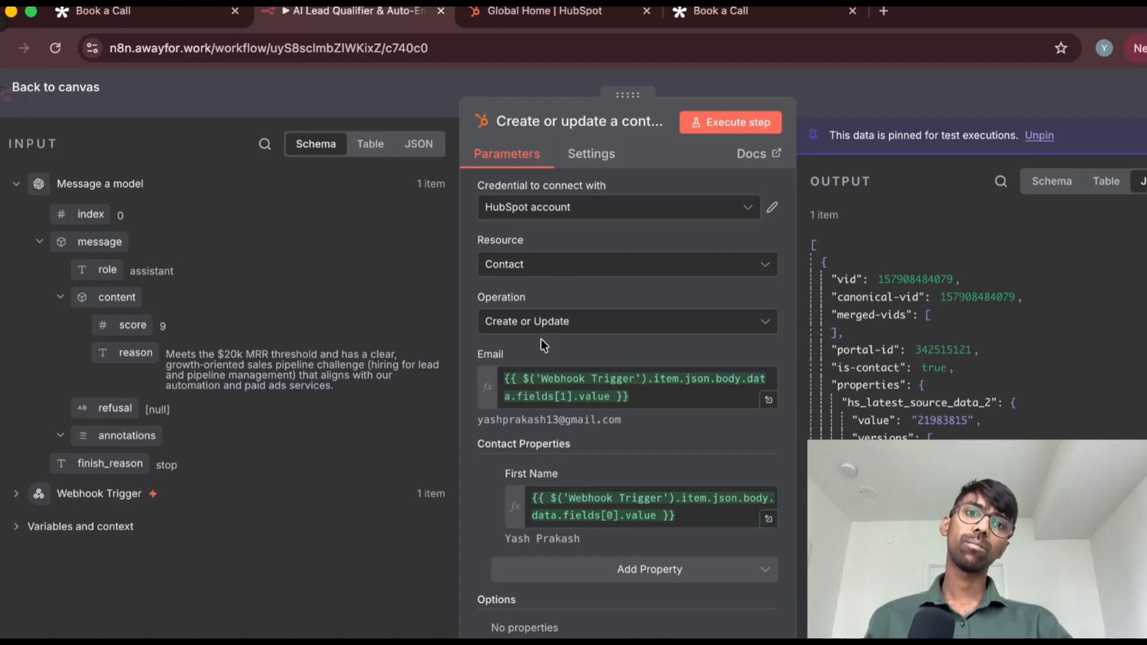
left_click(578, 13)
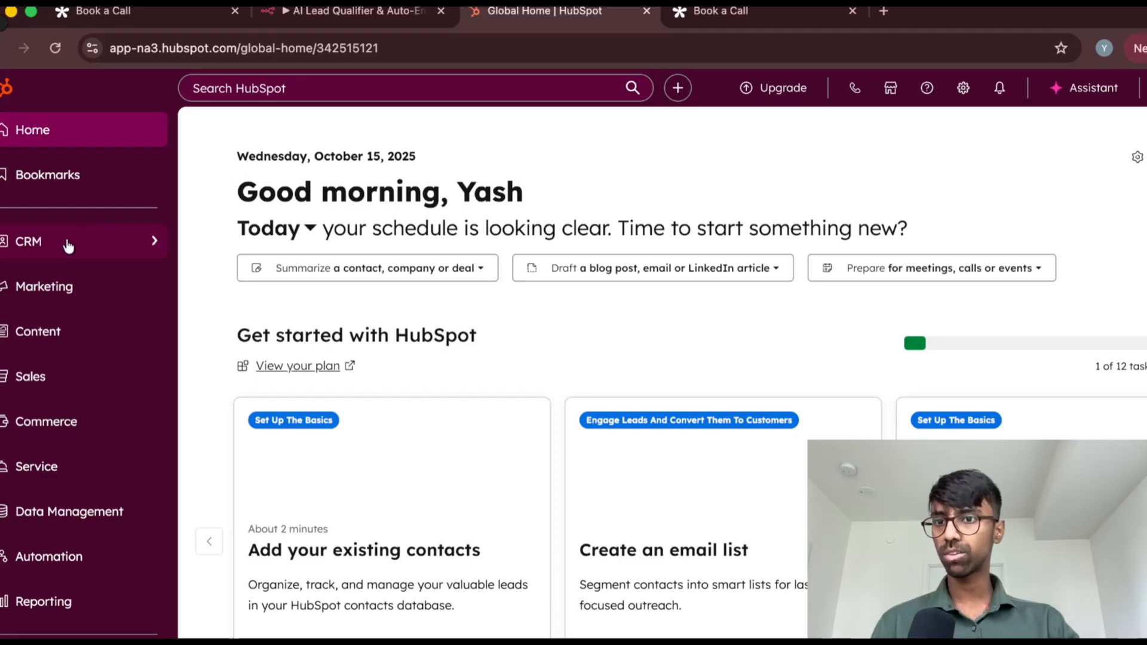
mouse_move(69, 244)
left_click(219, 247)
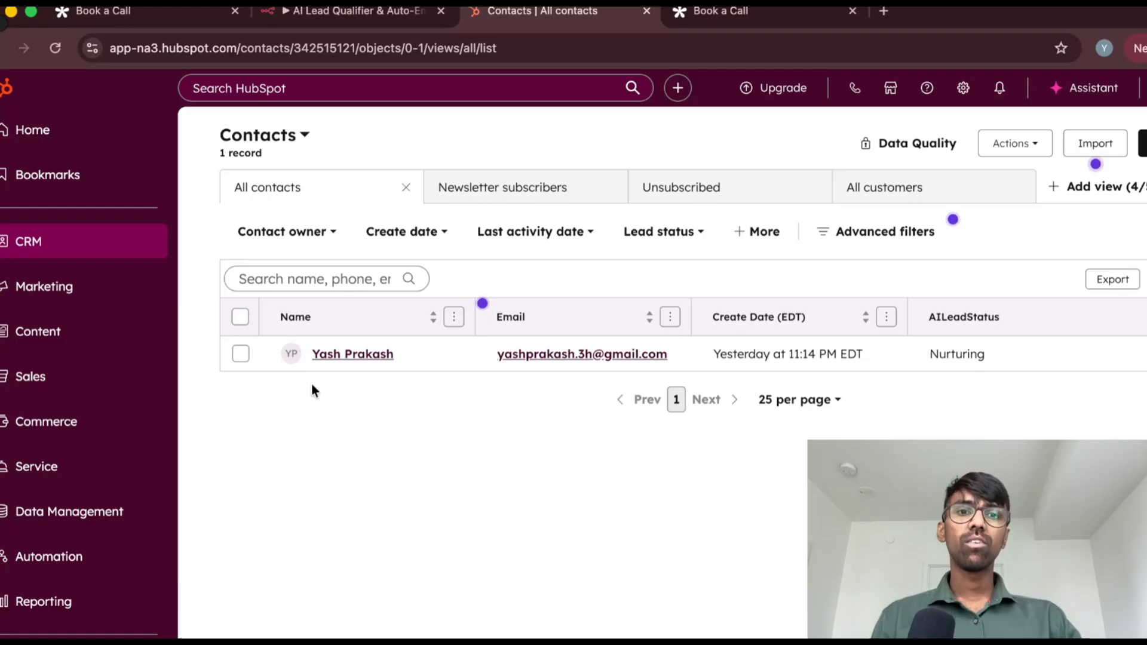
Delete the only contact in the list, confirming 1 record, and reload the Contacts page
left_click(240, 354)
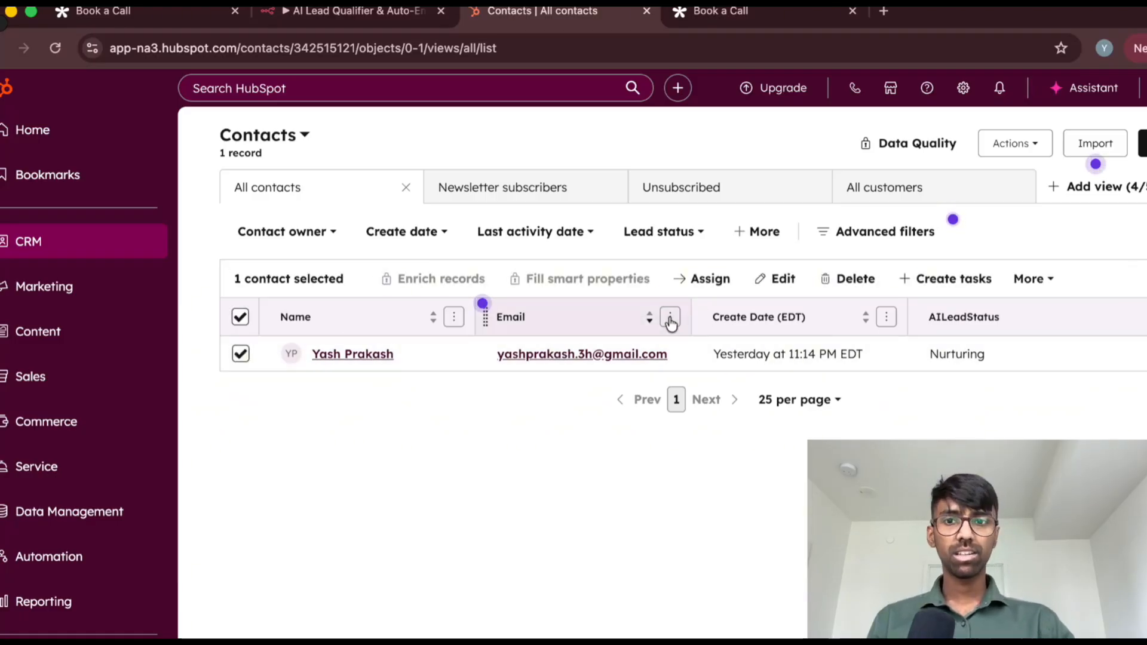
left_click(849, 279)
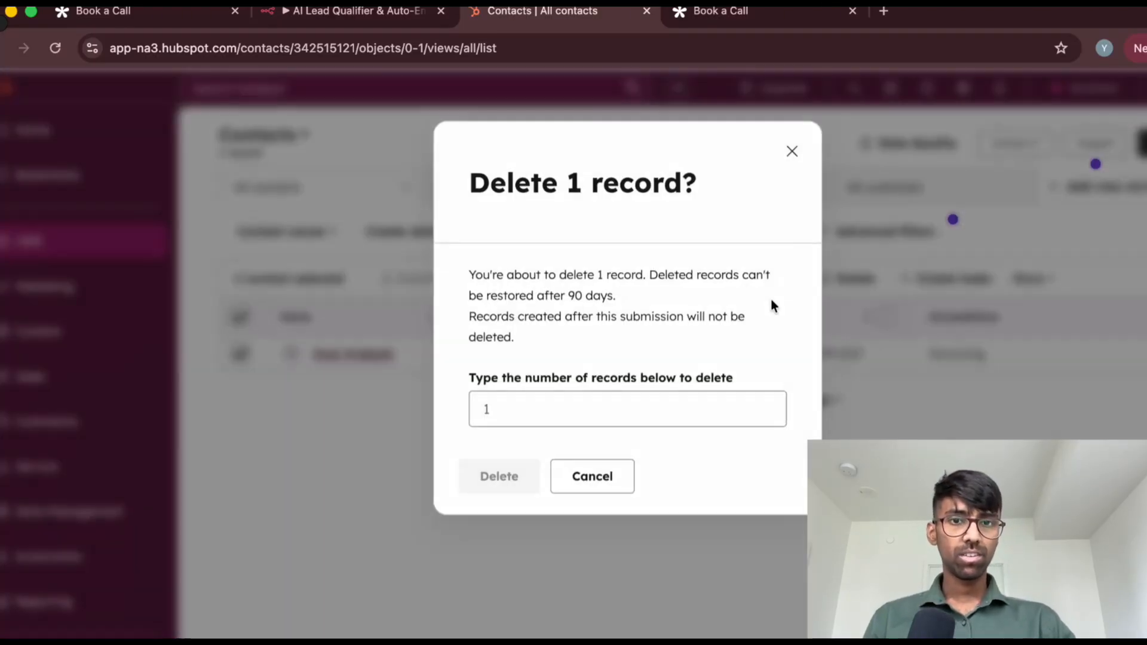
left_click(615, 402)
type("1")
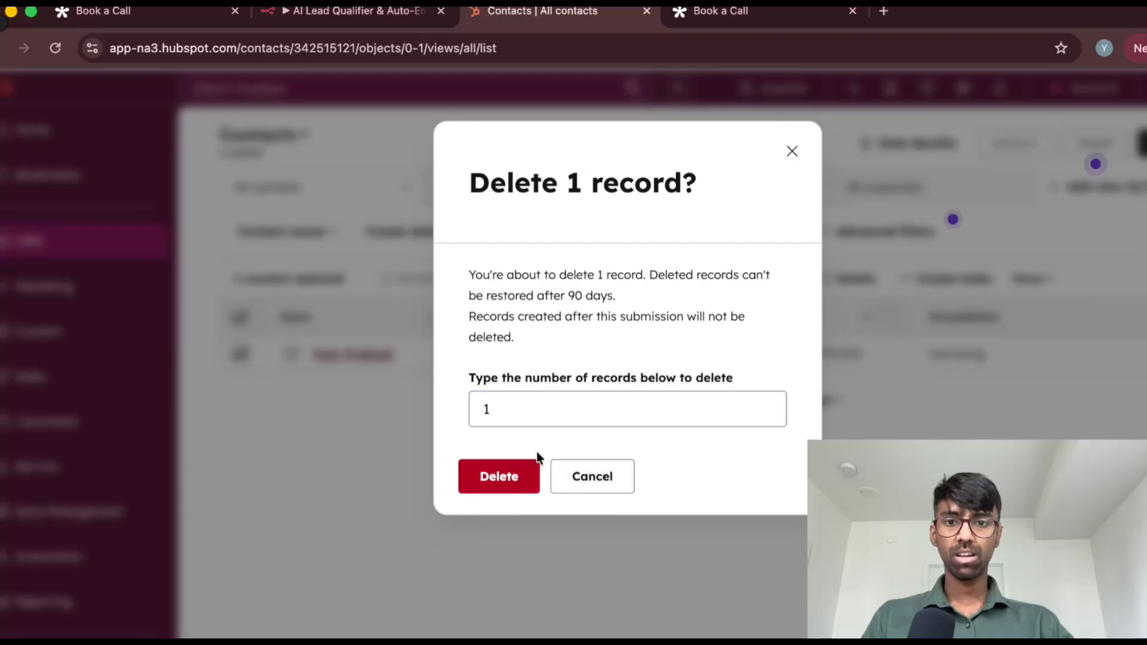
left_click(529, 472)
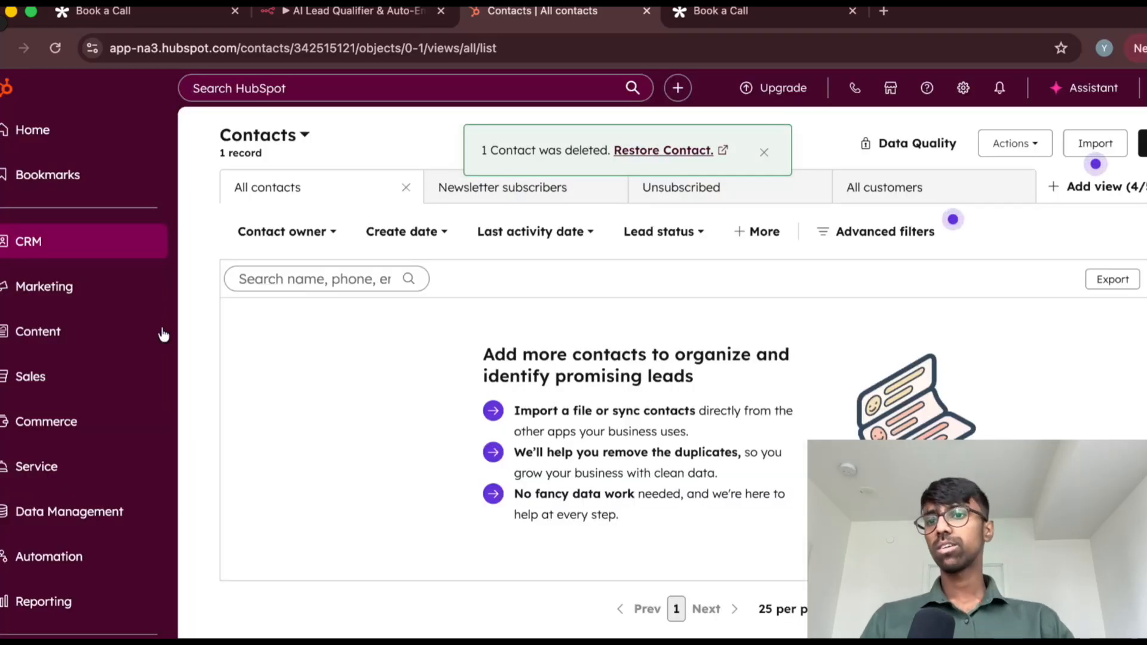
mouse_move(154, 242)
left_click(227, 246)
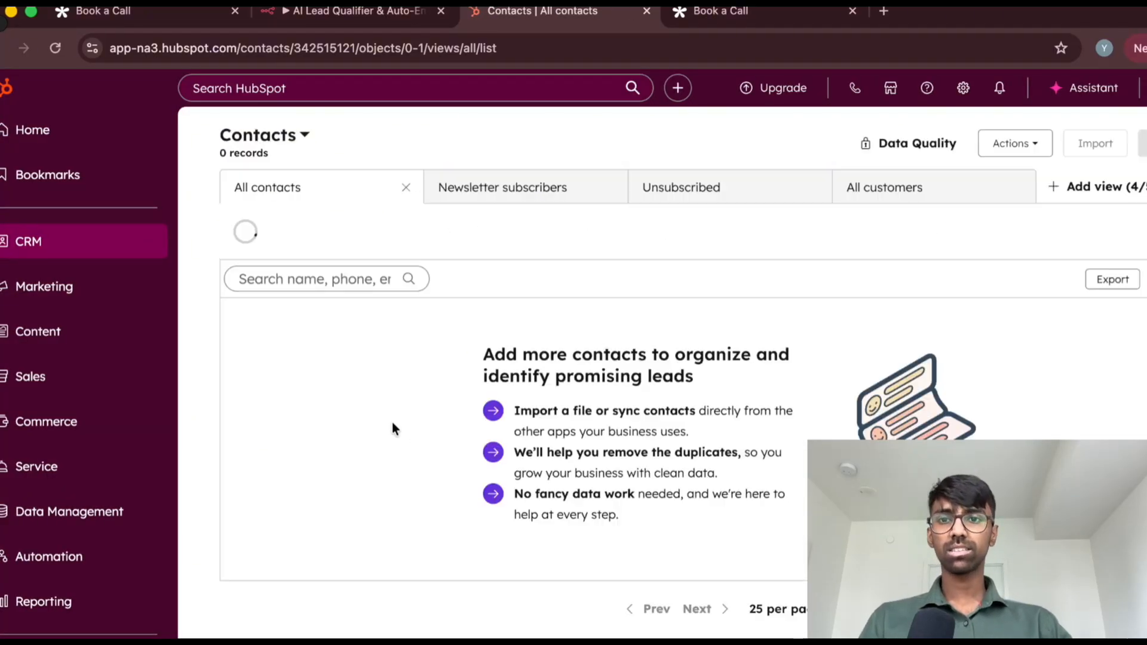
Return to the Create or update a contact node in n8n and examine its HubSpot credential choices, keeping HubSpot account
left_click(386, 24)
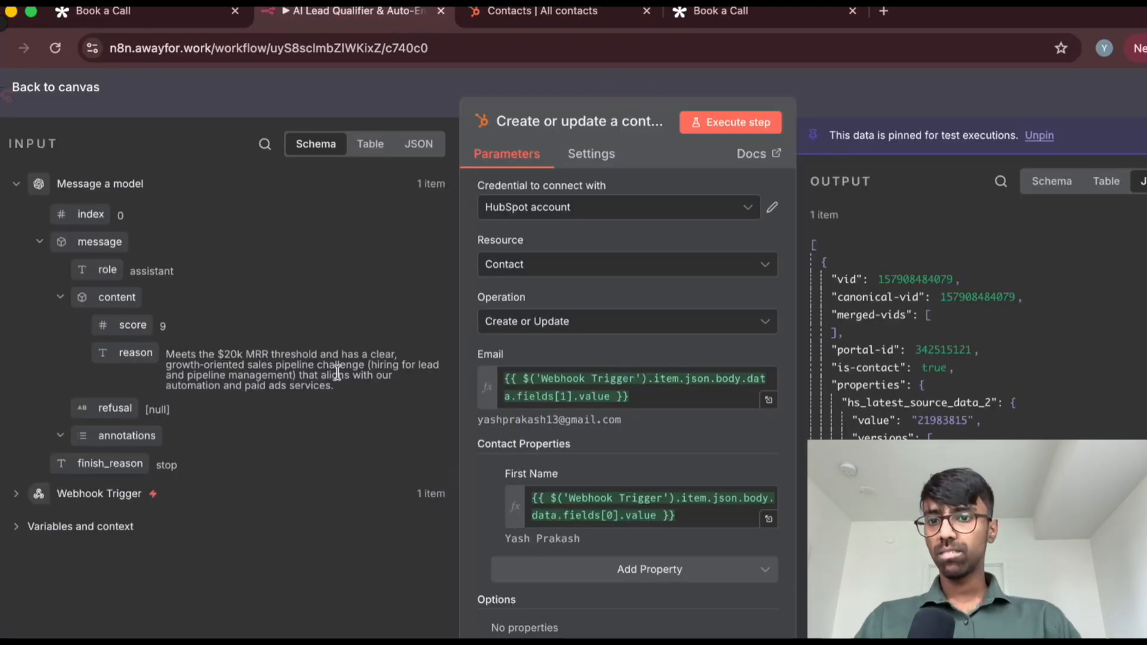
left_click(507, 18)
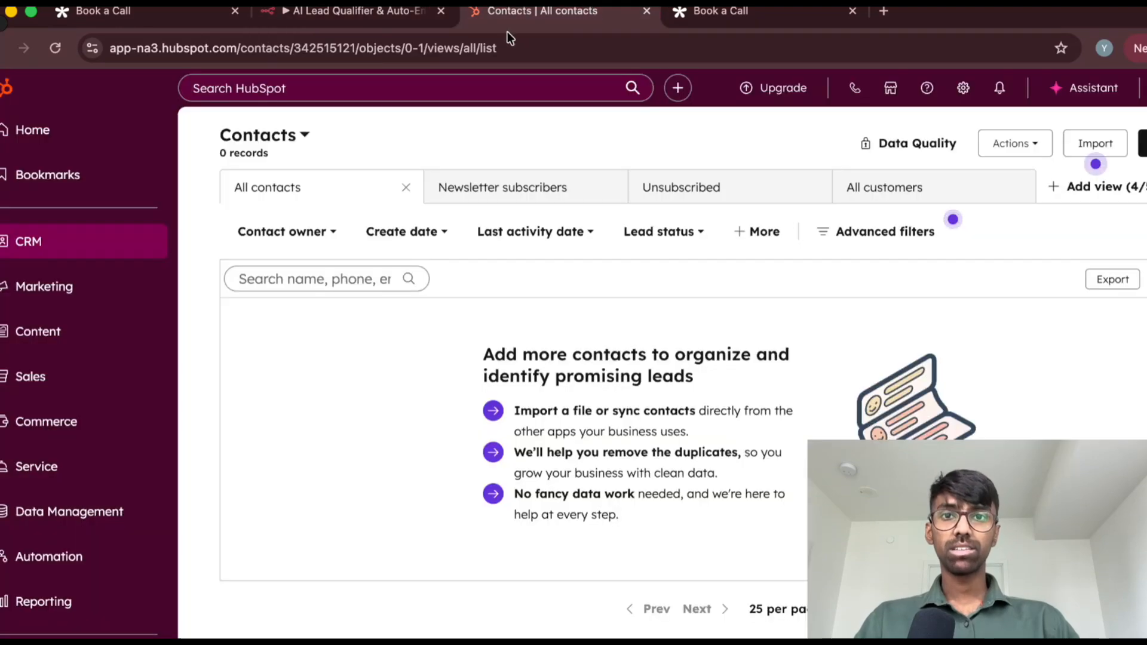
left_click(350, 21)
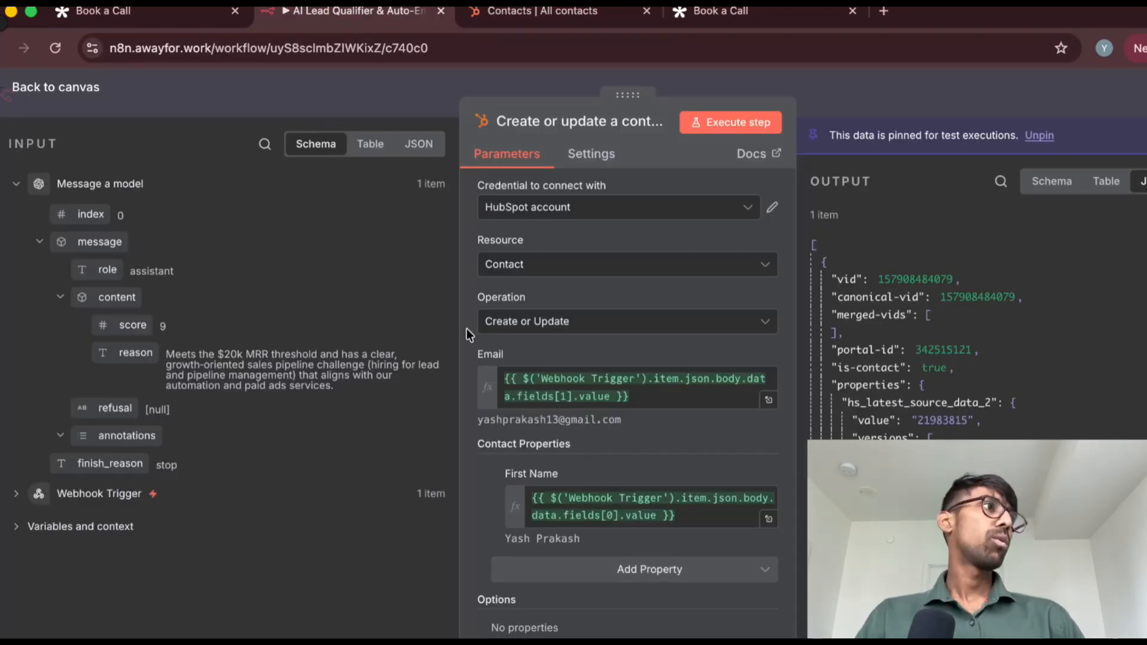
left_click(511, 207)
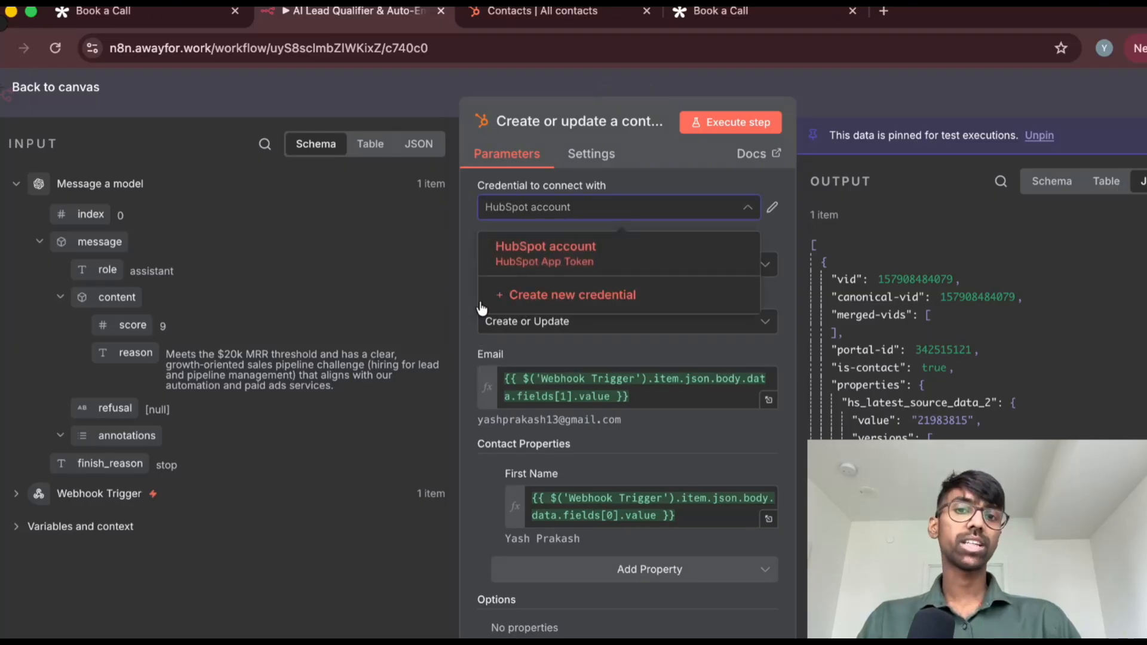
left_click(466, 276)
left_click(521, 209)
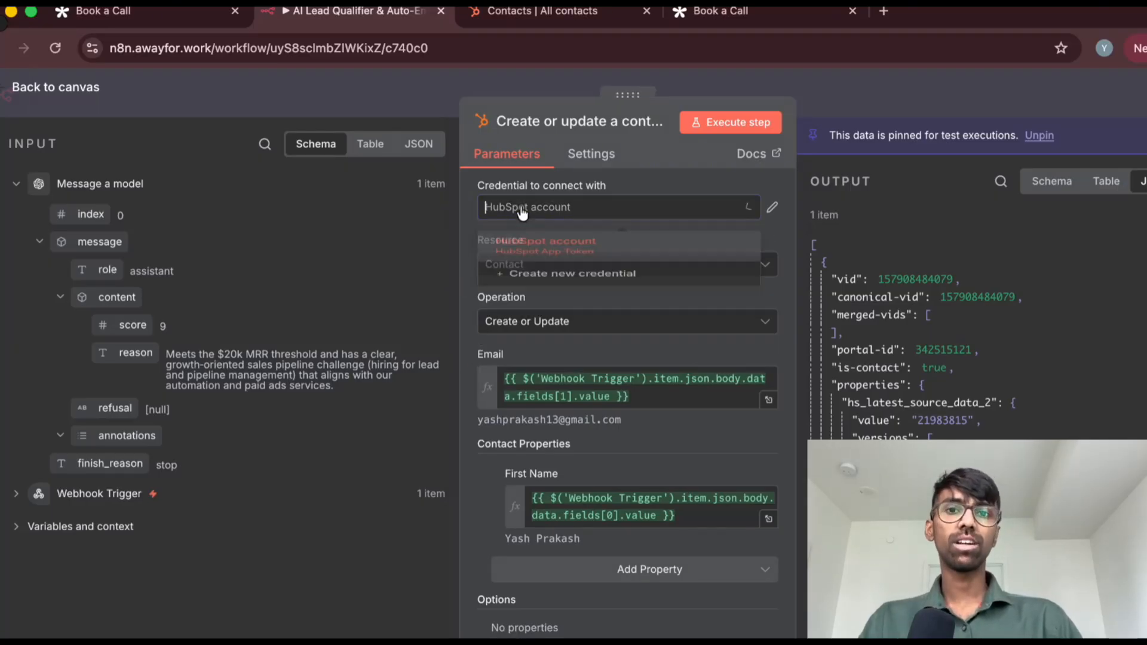
type("d")
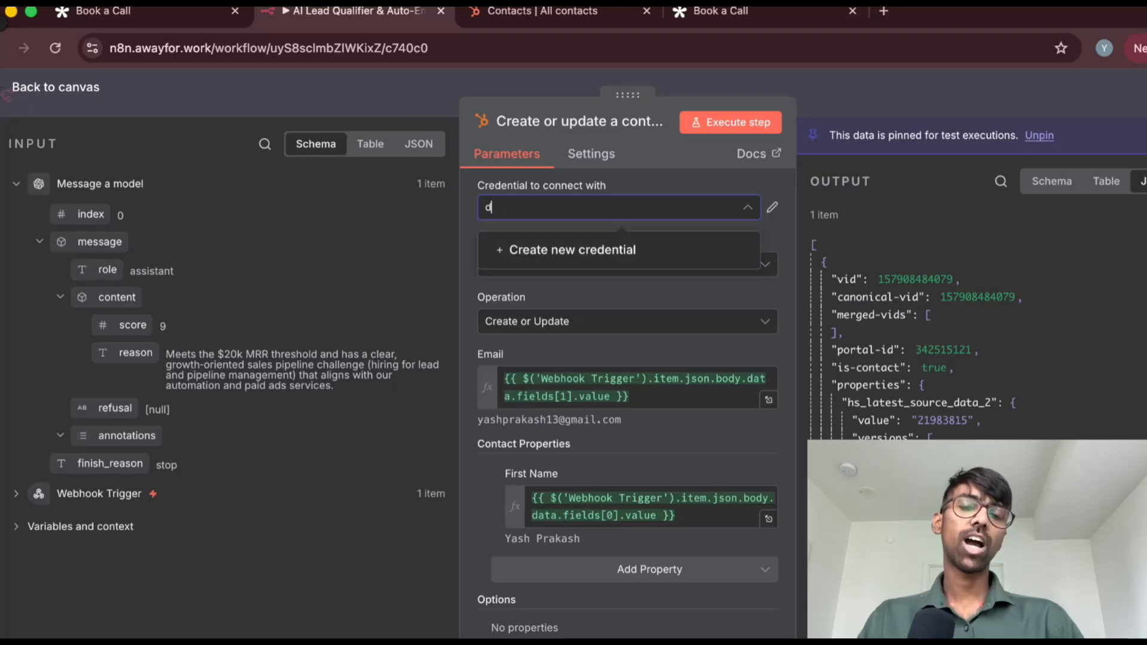
left_click(471, 215)
left_click(509, 210)
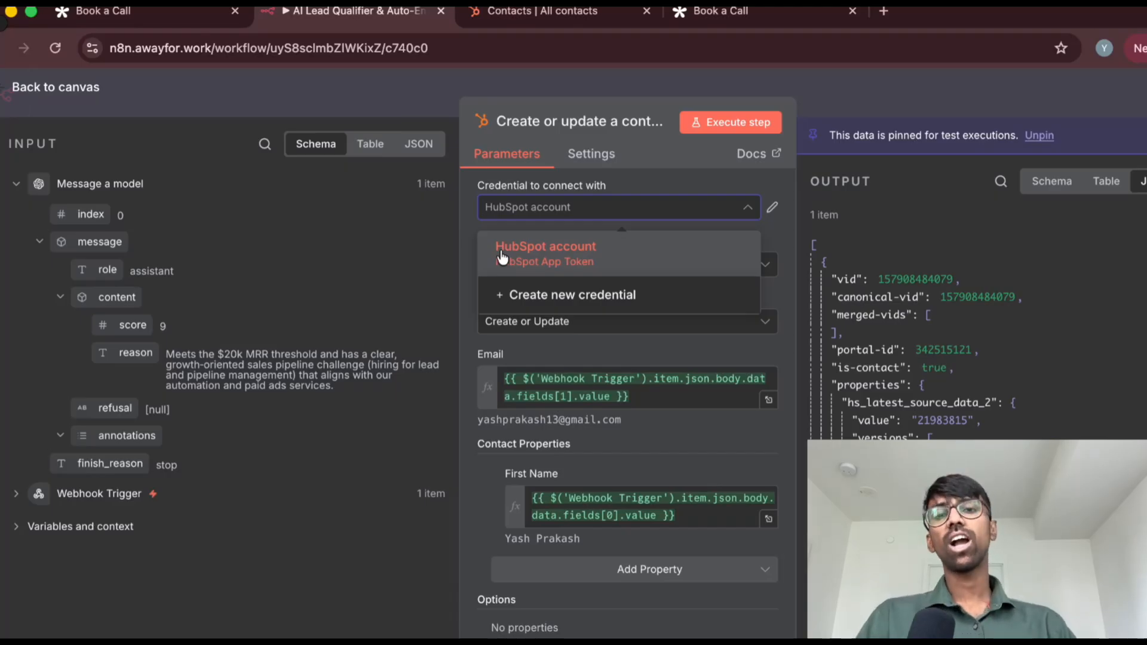
left_click(468, 222)
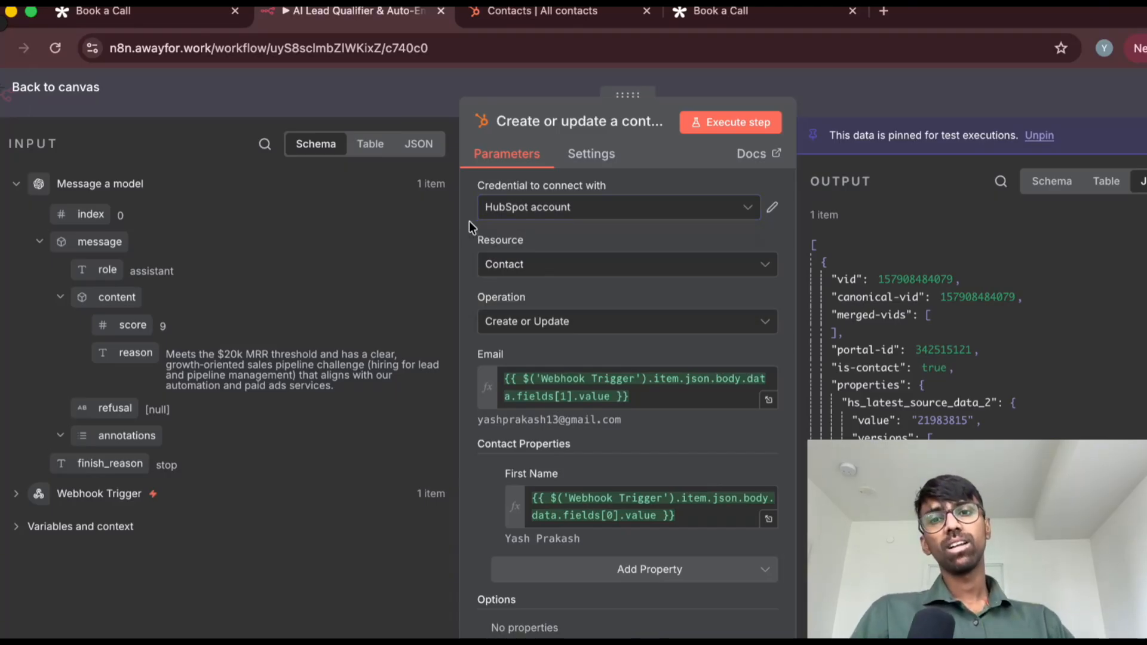
Review the node's Resource options and its Email expression without changing them
left_click(533, 268)
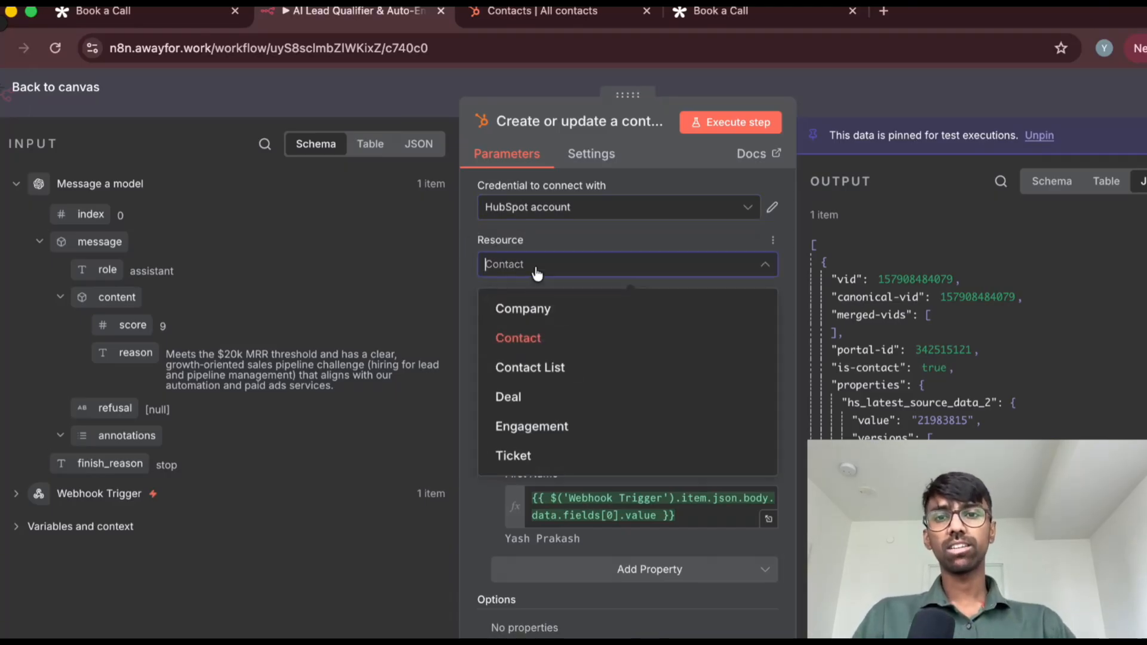
left_click(465, 275)
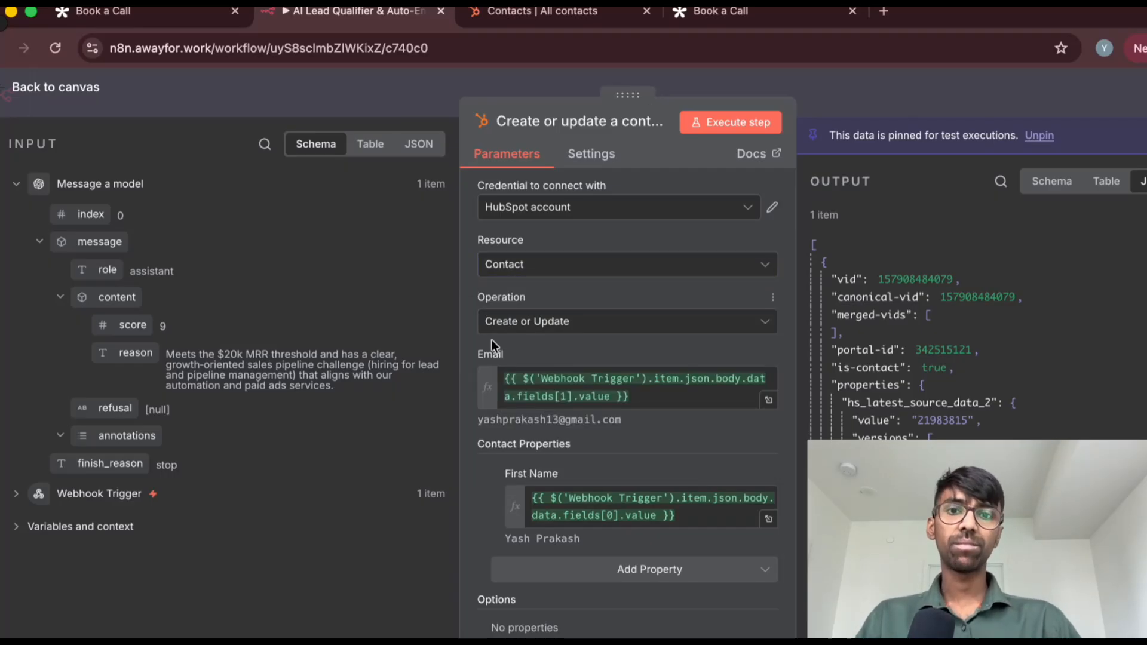
left_click(653, 396)
left_click(586, 349)
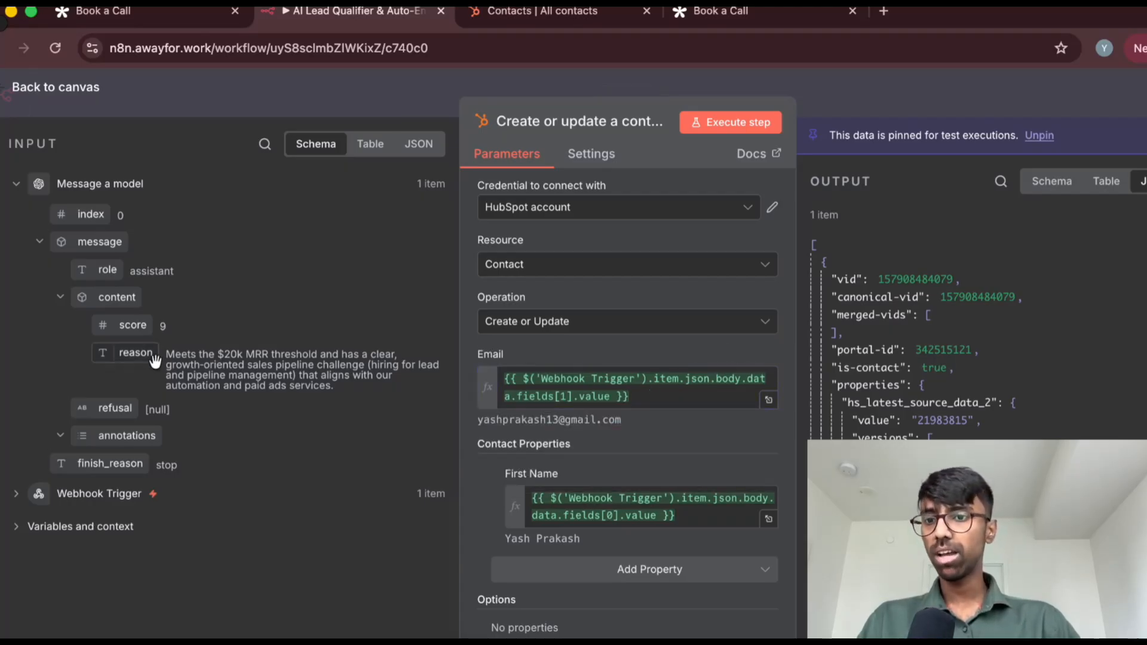
Expand the Variables and context and Webhook Trigger input sections to examine their fields, and collapse both again
left_click(17, 528)
scroll(25, 493, "down", 3)
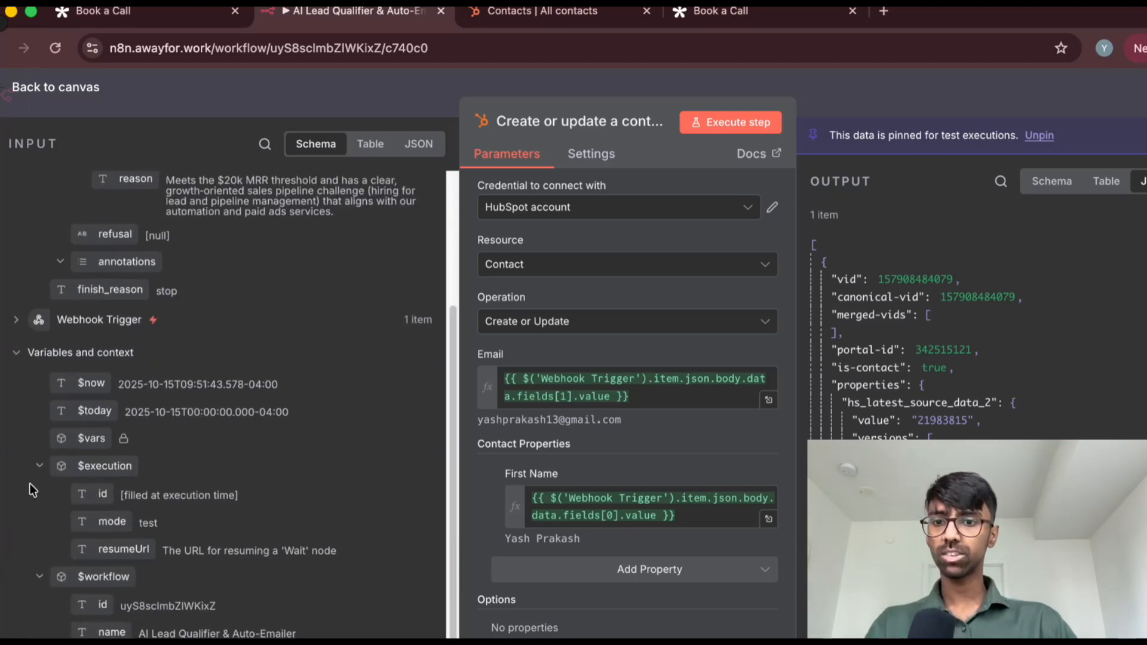
scroll(29, 481, "up", 1)
left_click(17, 386)
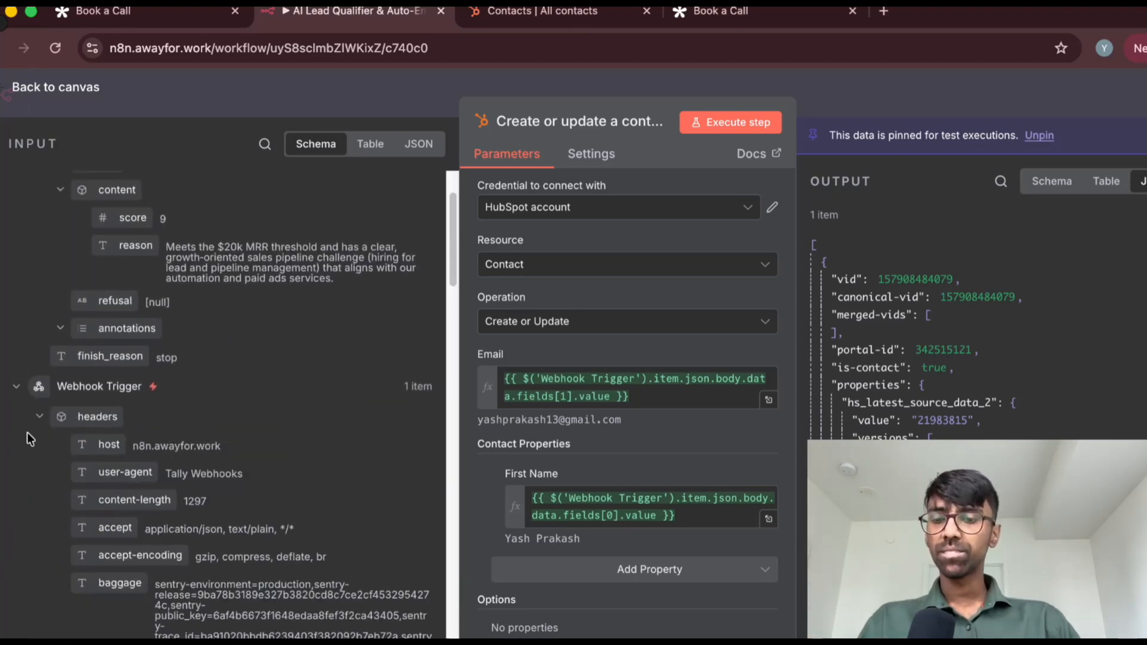
left_click(17, 387)
left_click(17, 422)
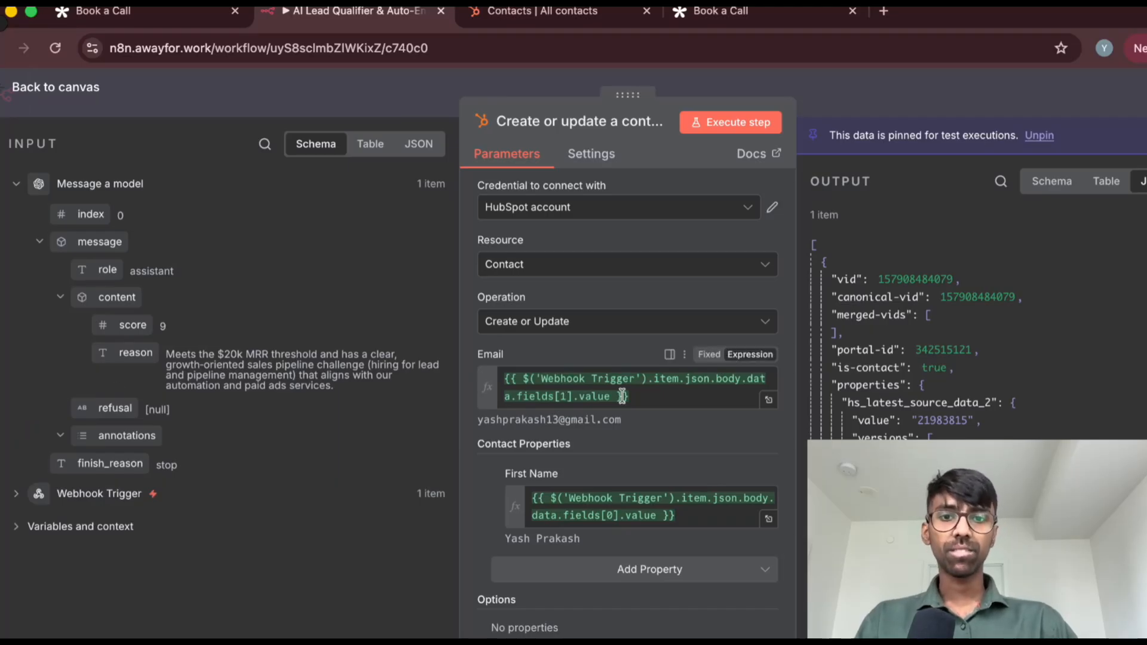
Clear the Email expression and remap it to the value of fields[1], the work email answer, from the Webhook Trigger input data
left_click(648, 400)
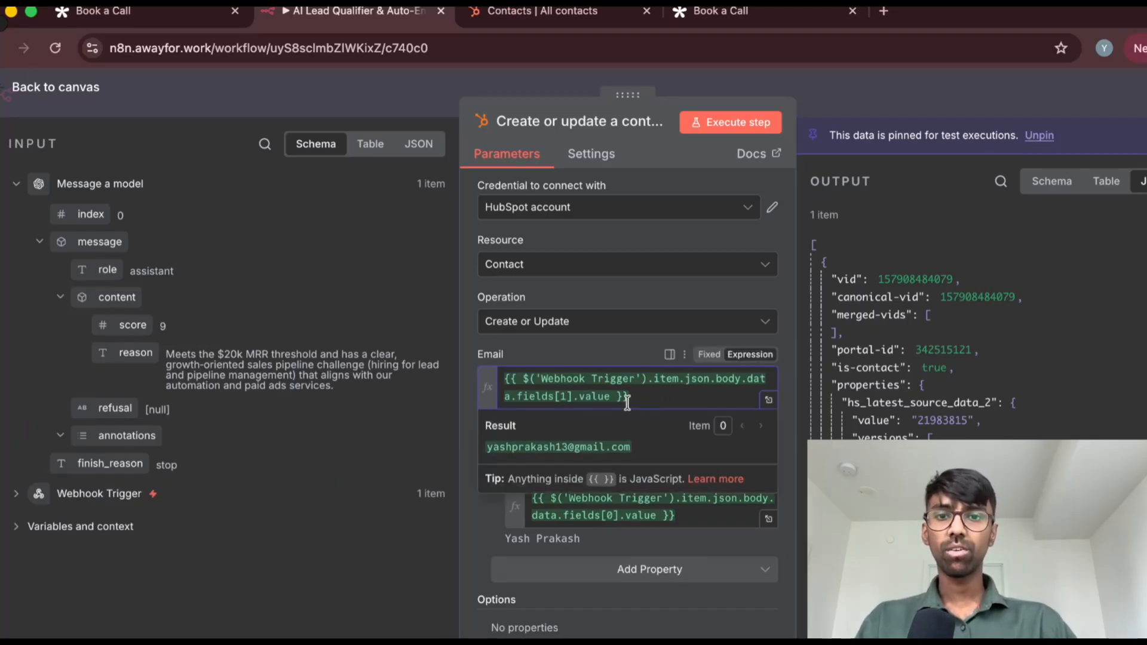
left_click(16, 494)
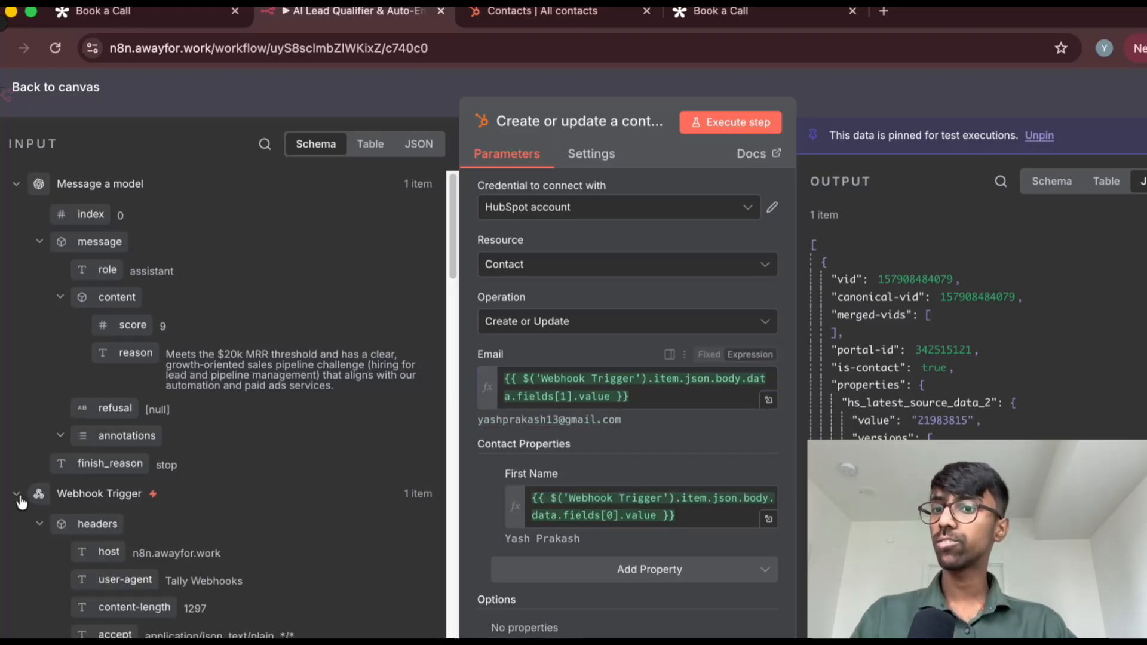
scroll(160, 363, "down", 5)
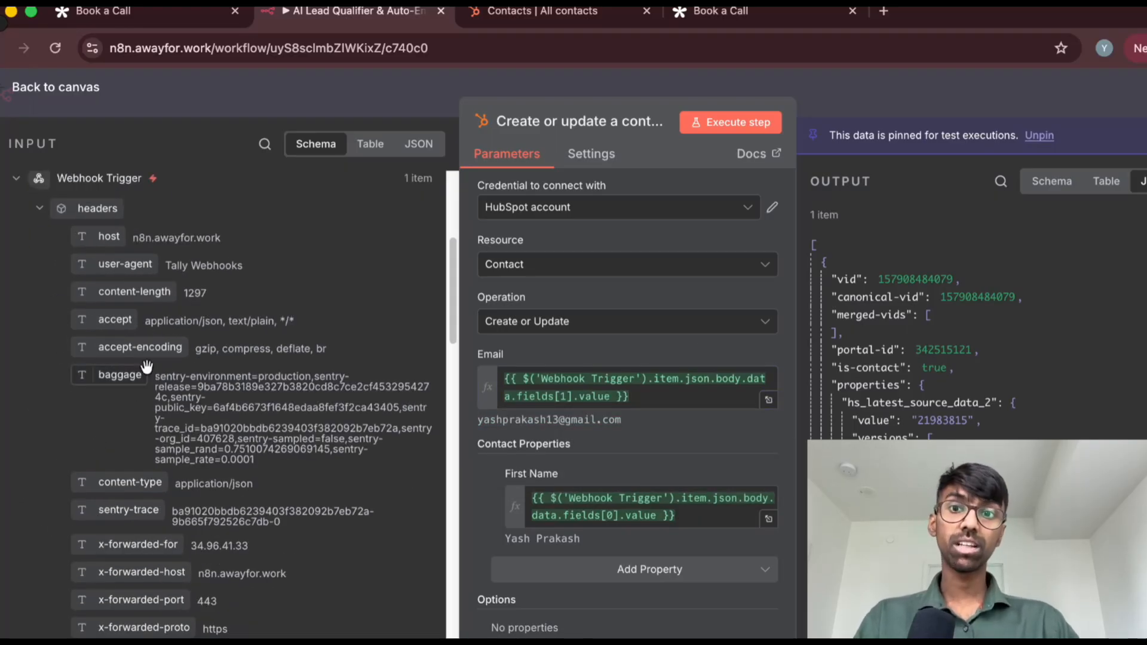
scroll(143, 375, "down", 2)
scroll(141, 383, "down", 12)
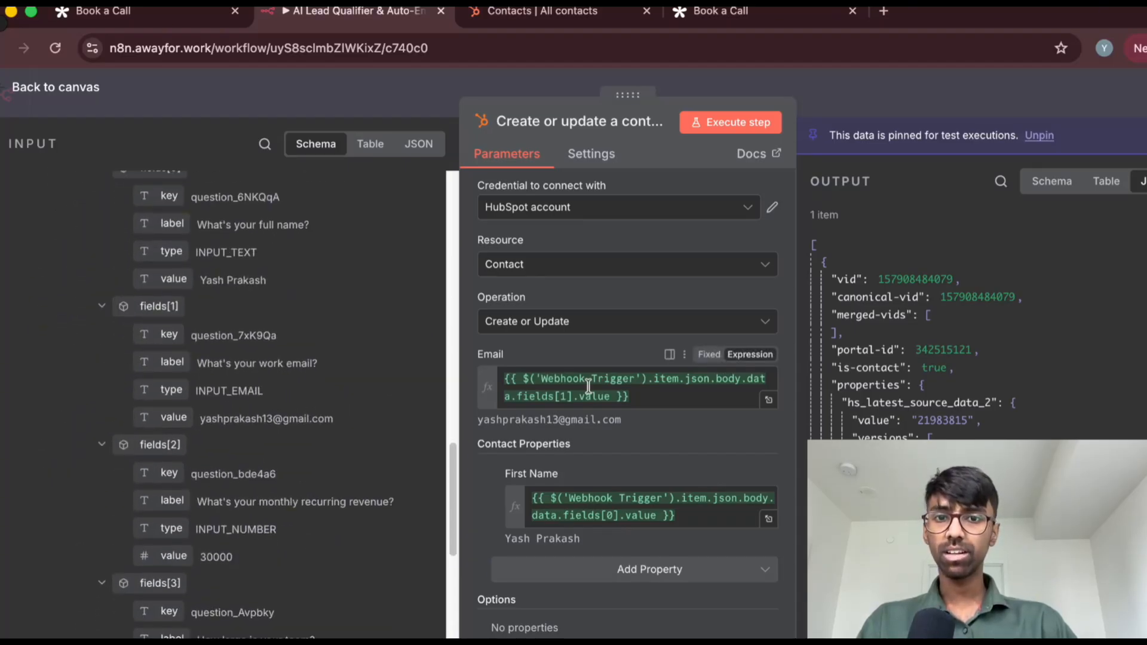
left_click_drag(674, 397, 505, 374)
key("BackSpace")
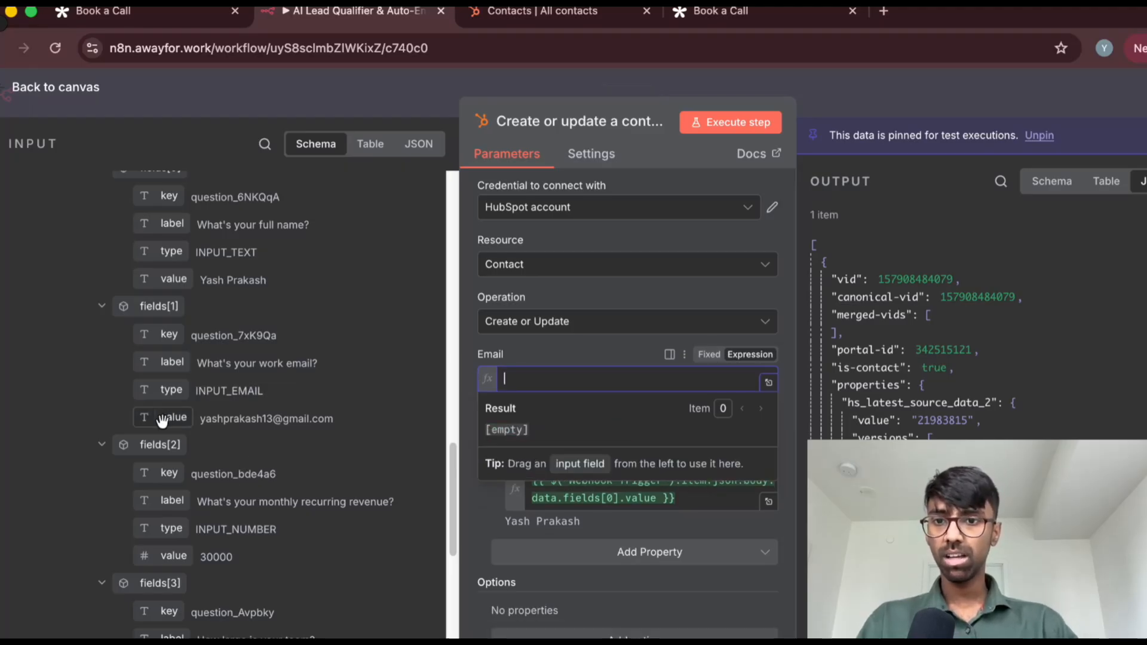
left_click_drag(161, 421, 577, 408)
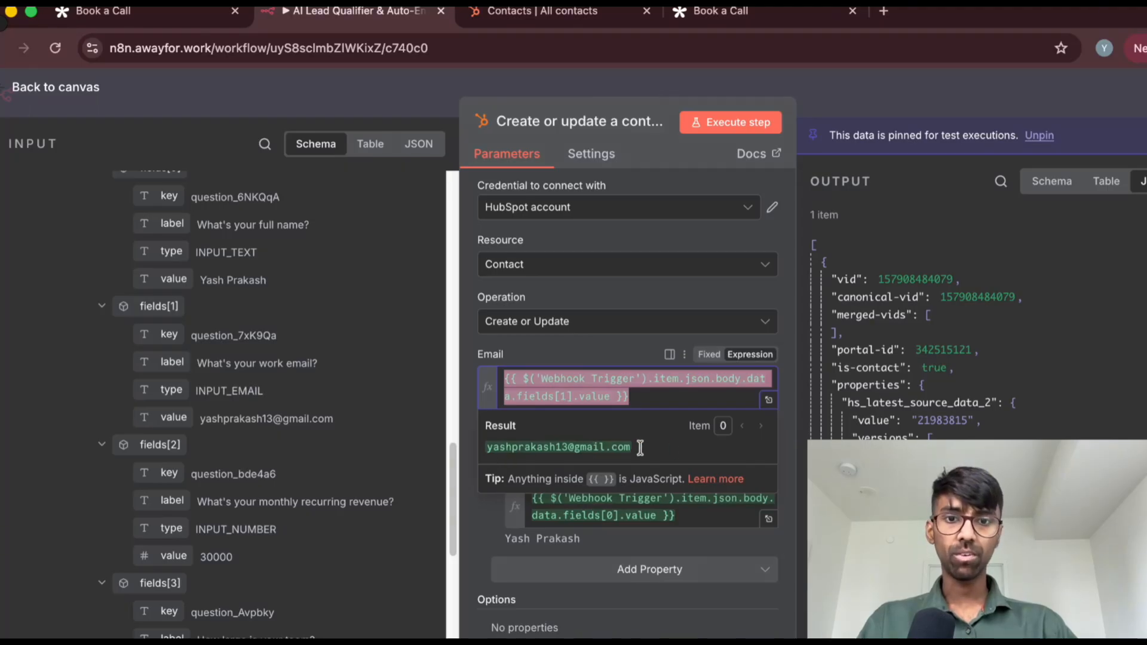
left_click(467, 407)
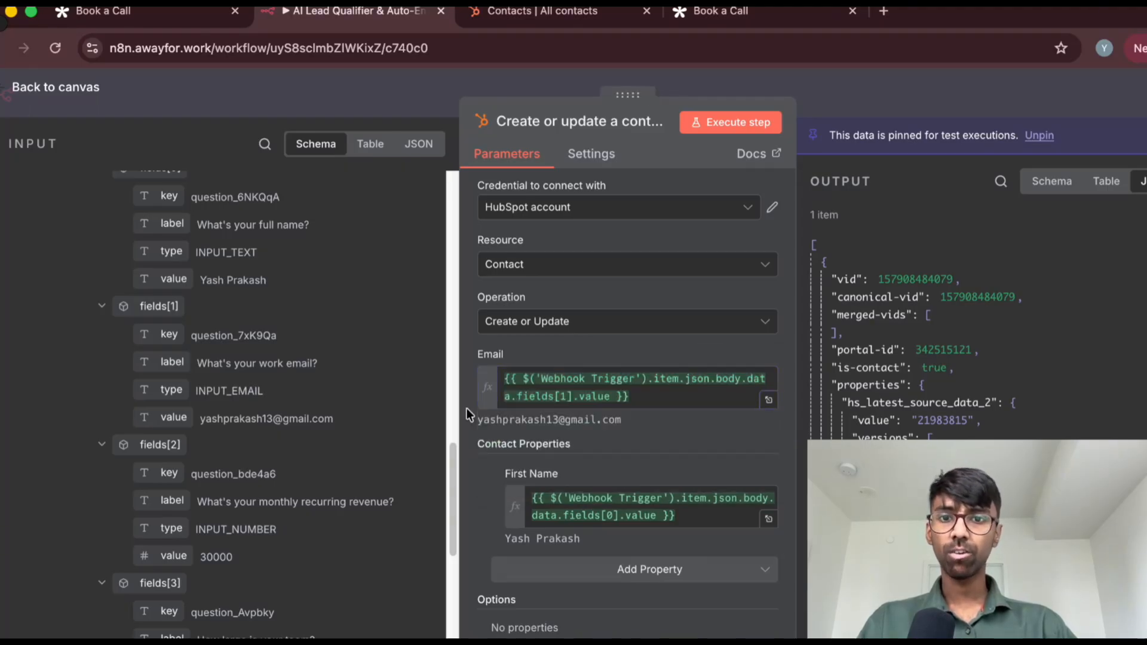
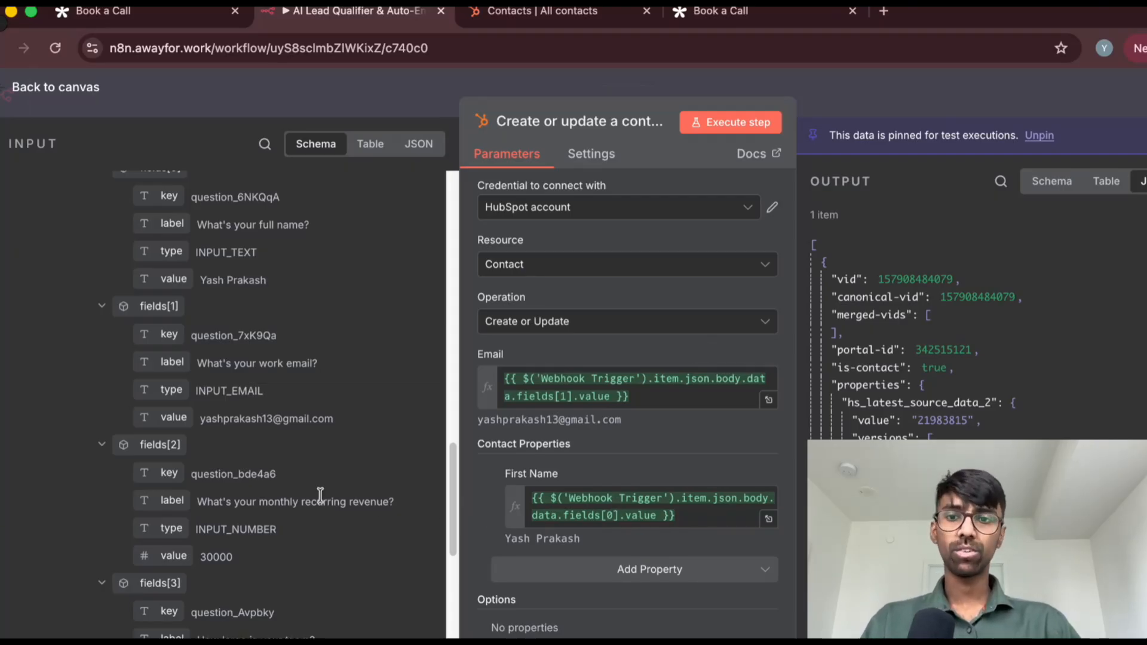
Clear the First Name expression and remap it to the value of fields[0], the full name answer, from the Webhook Trigger input data
scroll(282, 479, "up", 1)
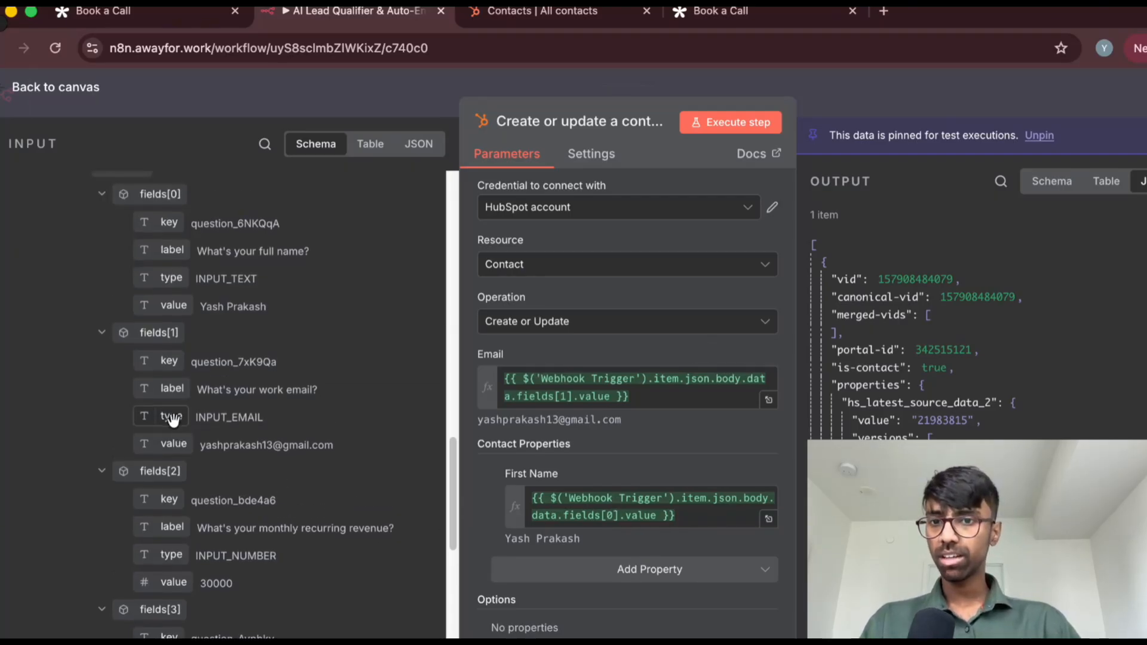
scroll(170, 397, "up", 5)
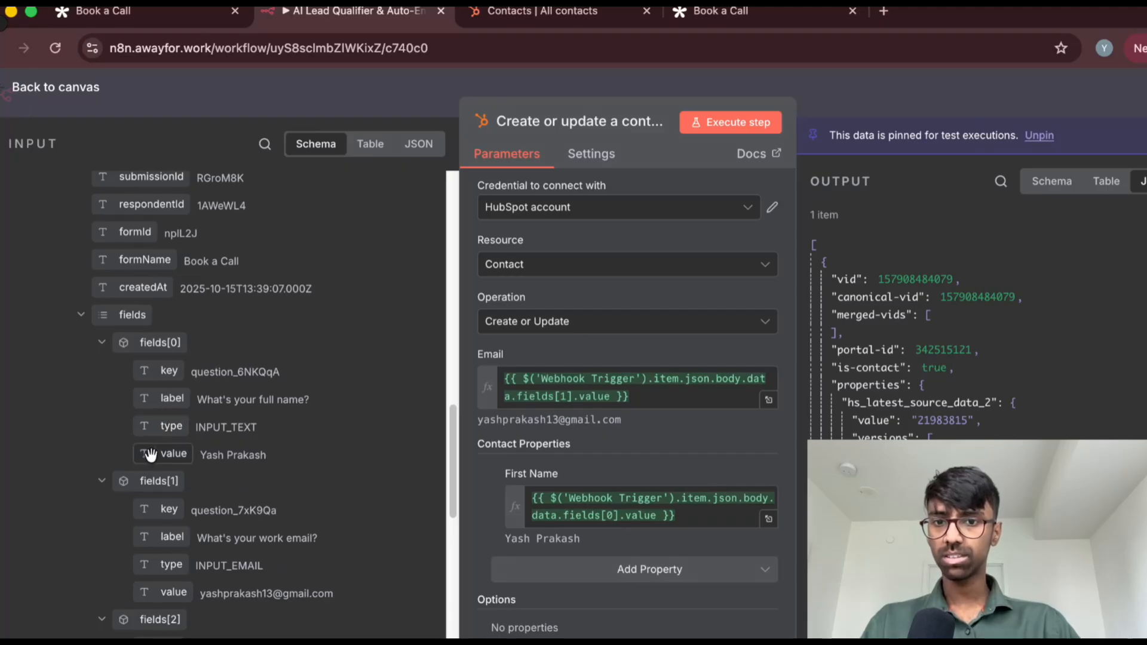
left_click_drag(150, 455, 578, 515)
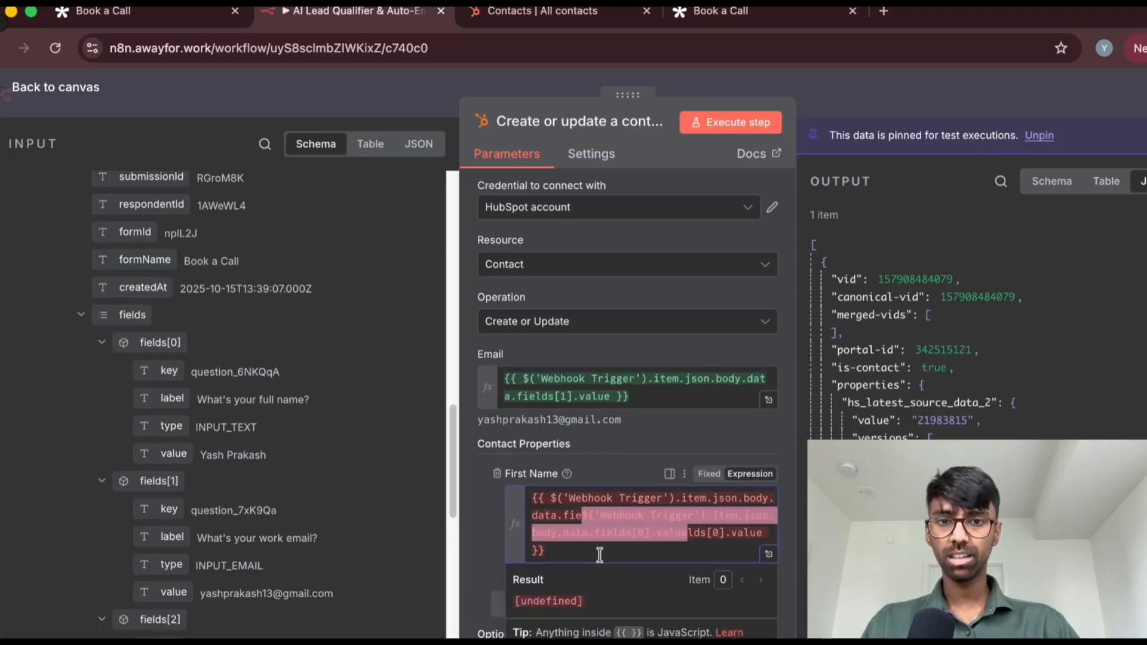
key("ctrl+a")
key("BackSpace")
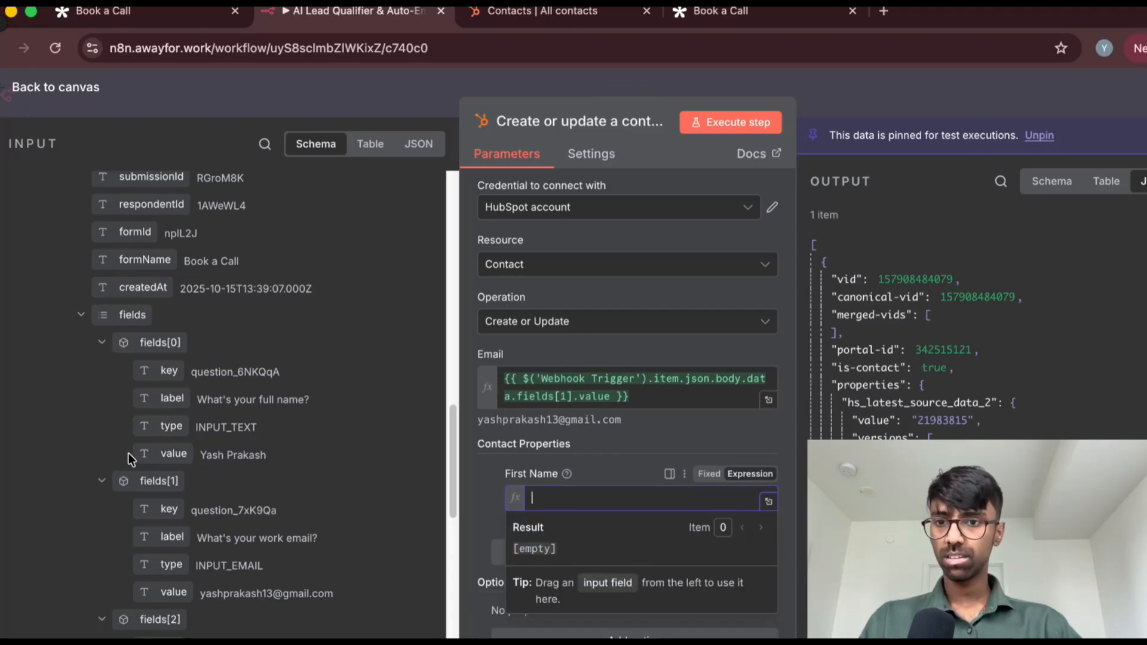
left_click_drag(162, 455, 591, 506)
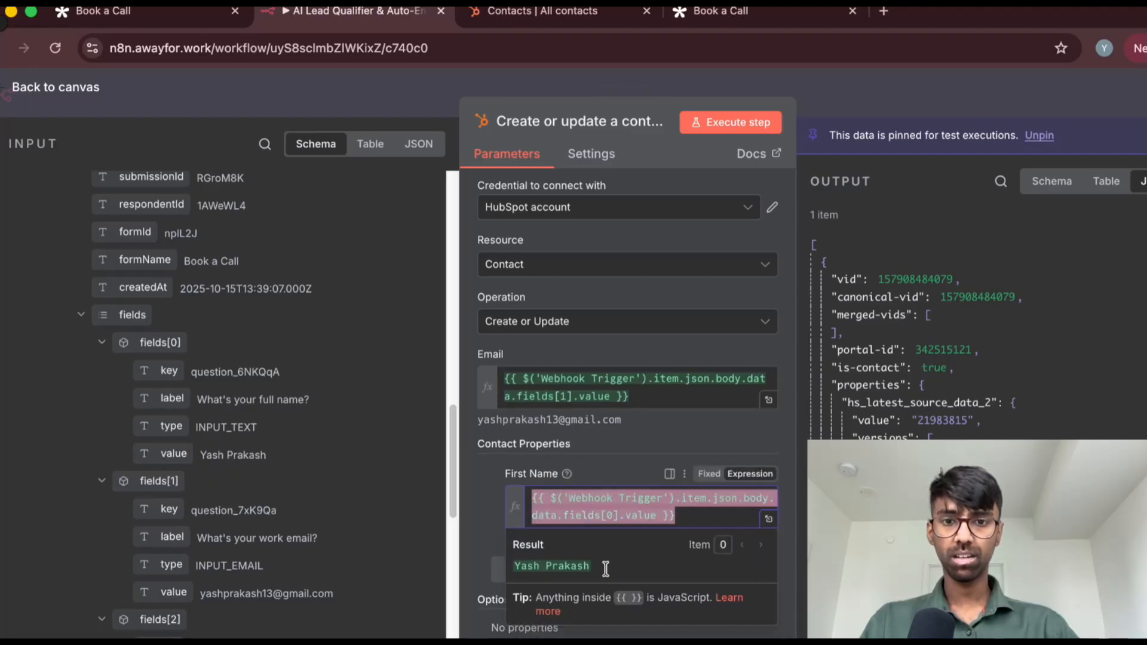
left_click(504, 572)
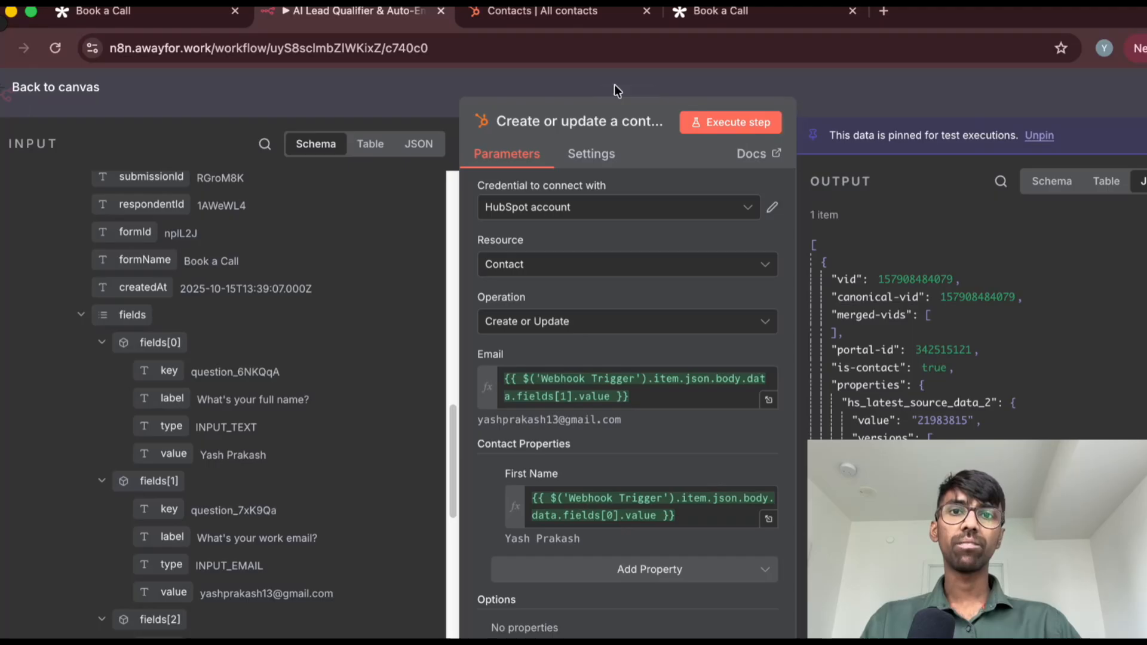
Check the HubSpot contacts list, return to n8n, and execute the Create or update a contact node, unpinning its output data
left_click(555, 10)
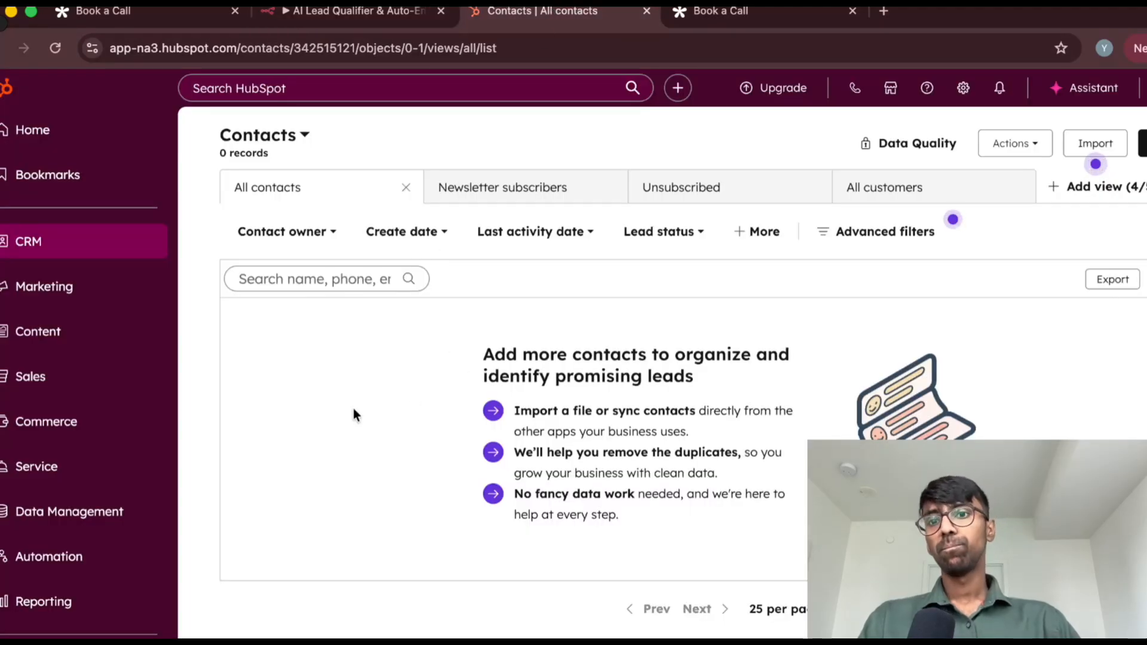
left_click(360, 16)
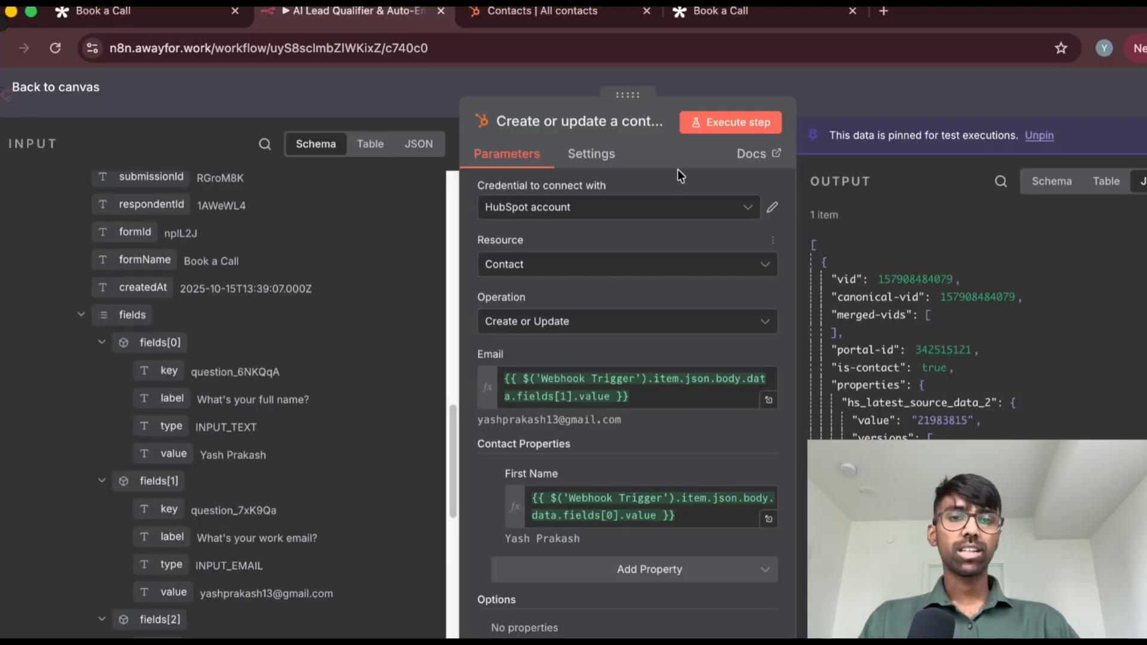
left_click(717, 133)
left_click(758, 458)
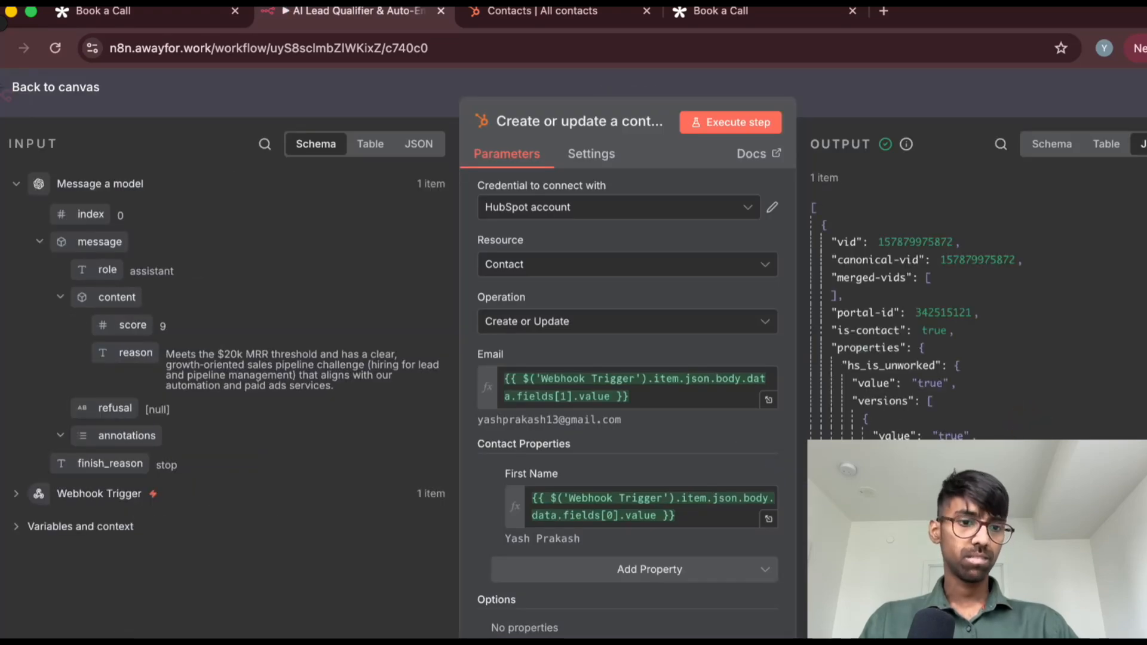
Switch to HubSpot and reload the CRM contacts list by visiting Companies and returning to Contacts
left_click(580, 17)
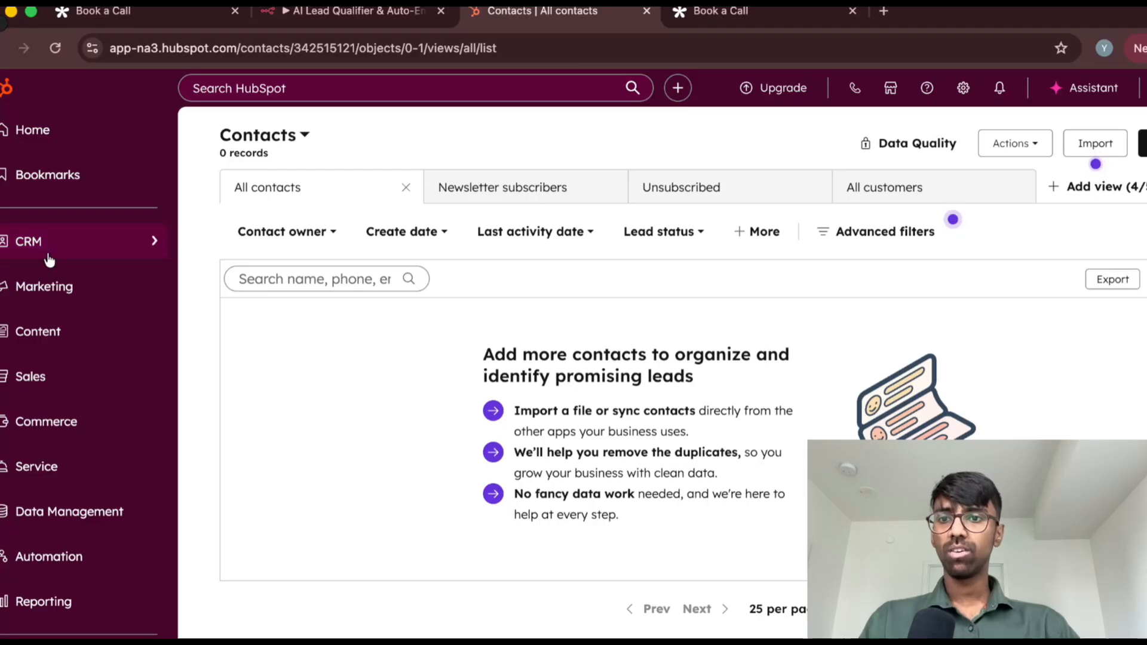
mouse_move(47, 245)
left_click(233, 284)
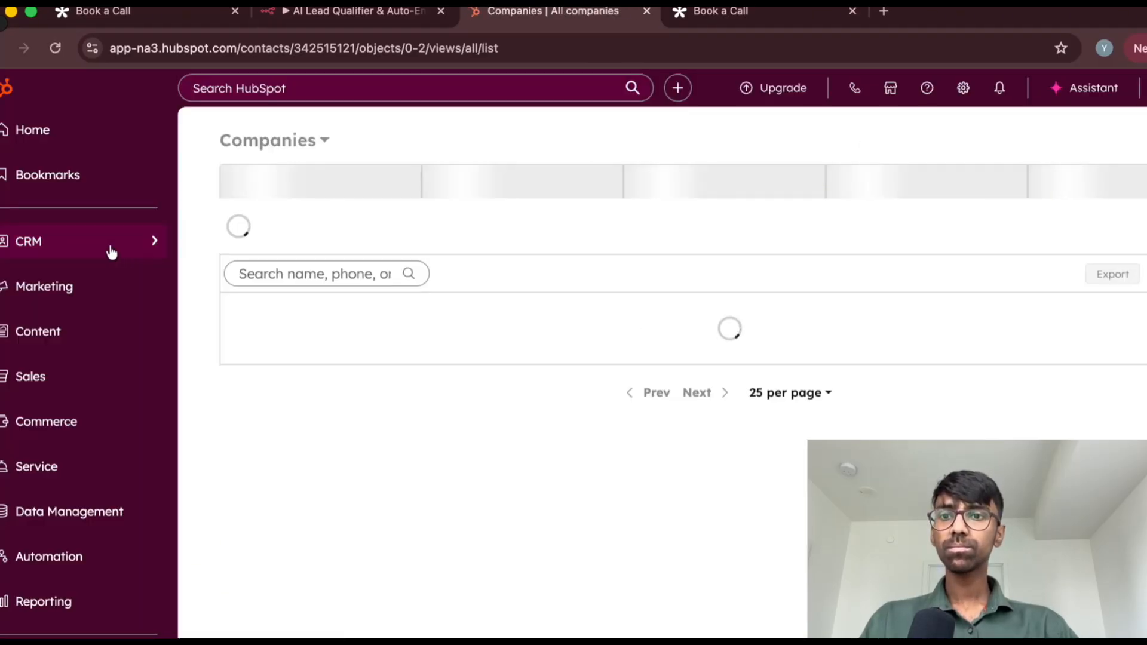
mouse_move(125, 246)
left_click(251, 250)
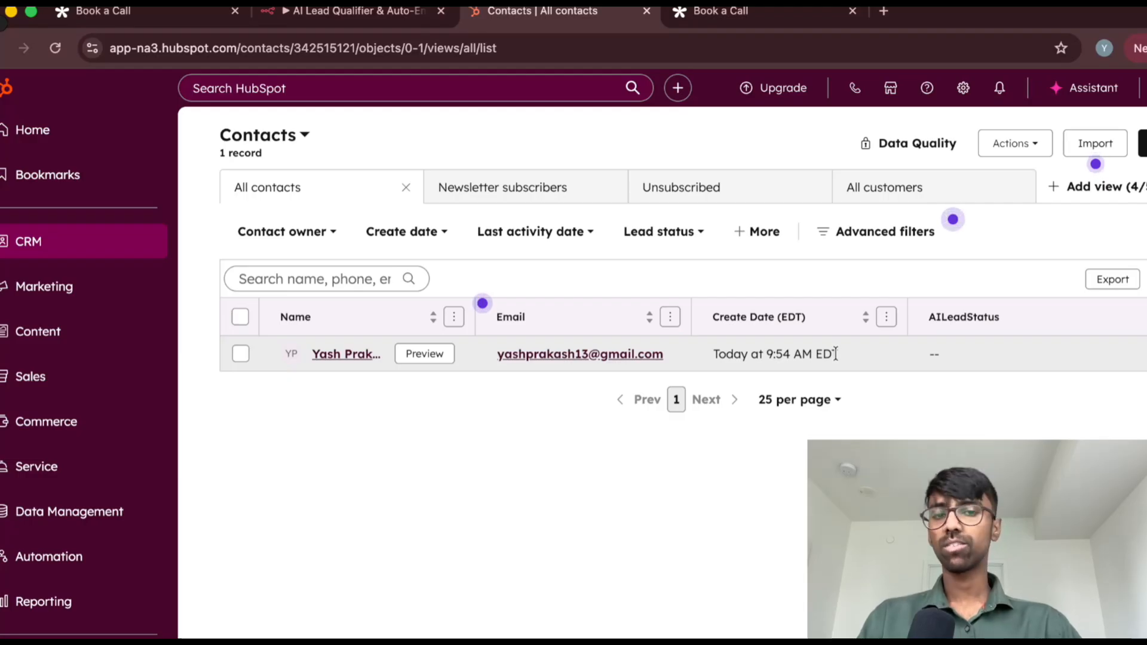
Examine the AILeadStatus choices for the contact in the HubSpot list without selecting a value
left_click(971, 359)
left_click(956, 502)
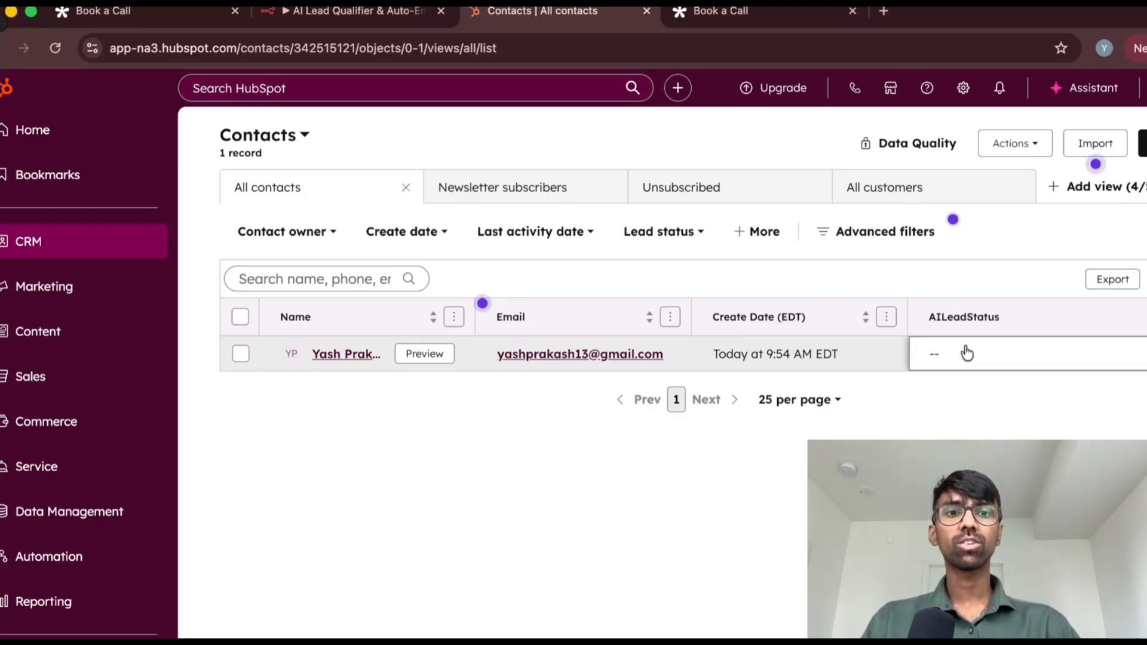
left_click(961, 352)
left_click(883, 472)
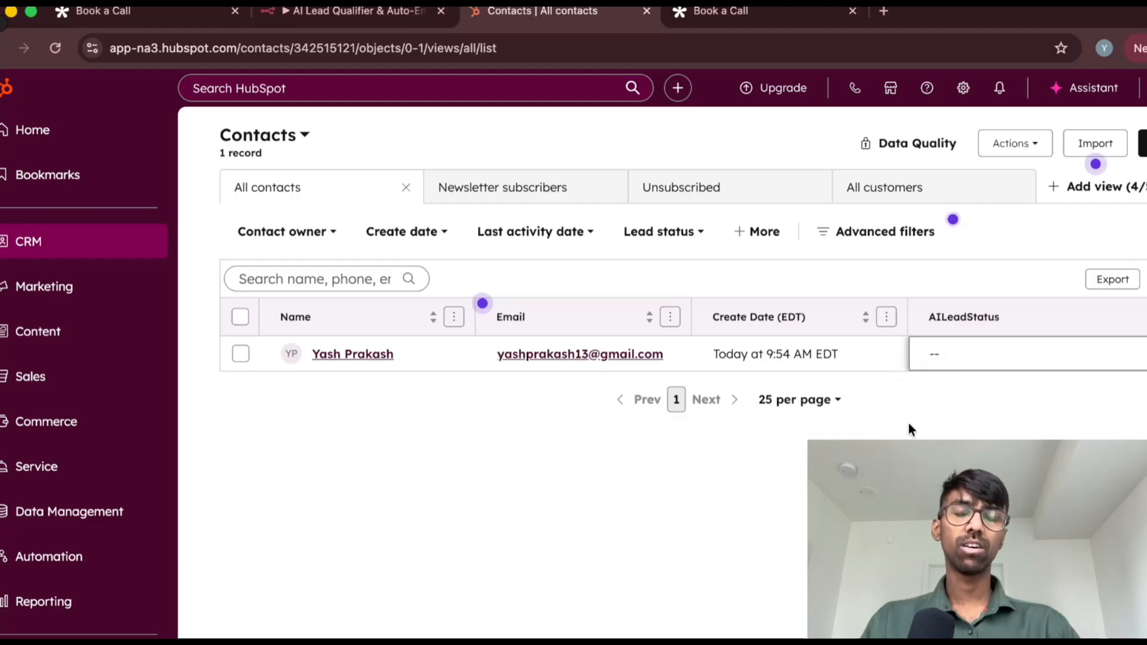
left_click(963, 355)
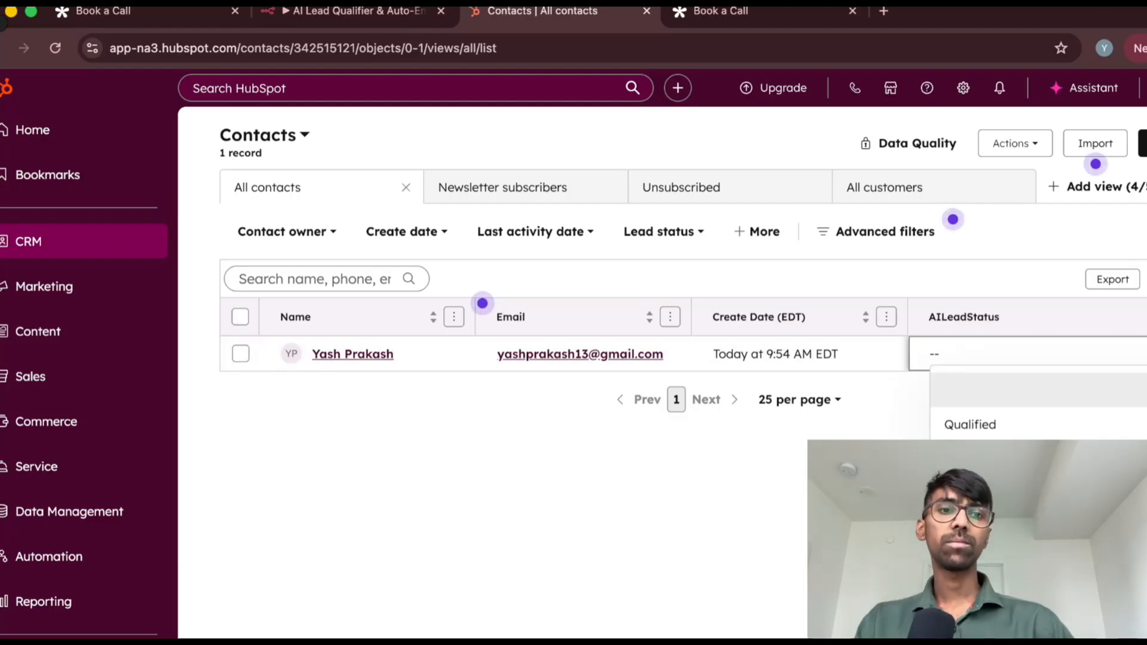
left_click(955, 356)
left_click(957, 358)
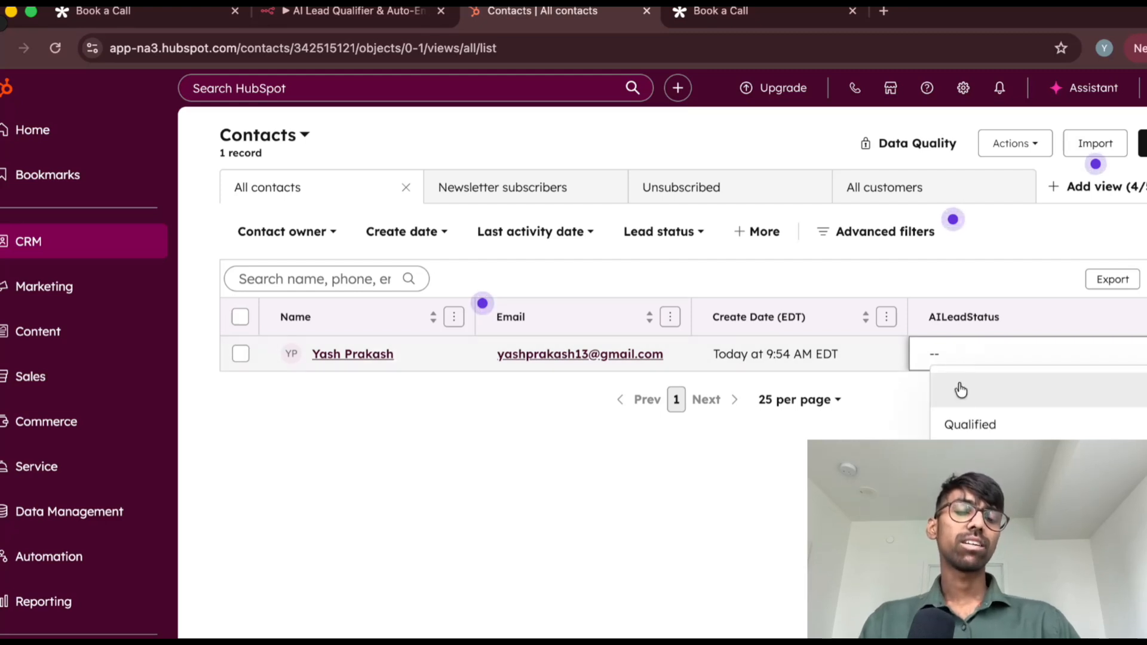
left_click(972, 326)
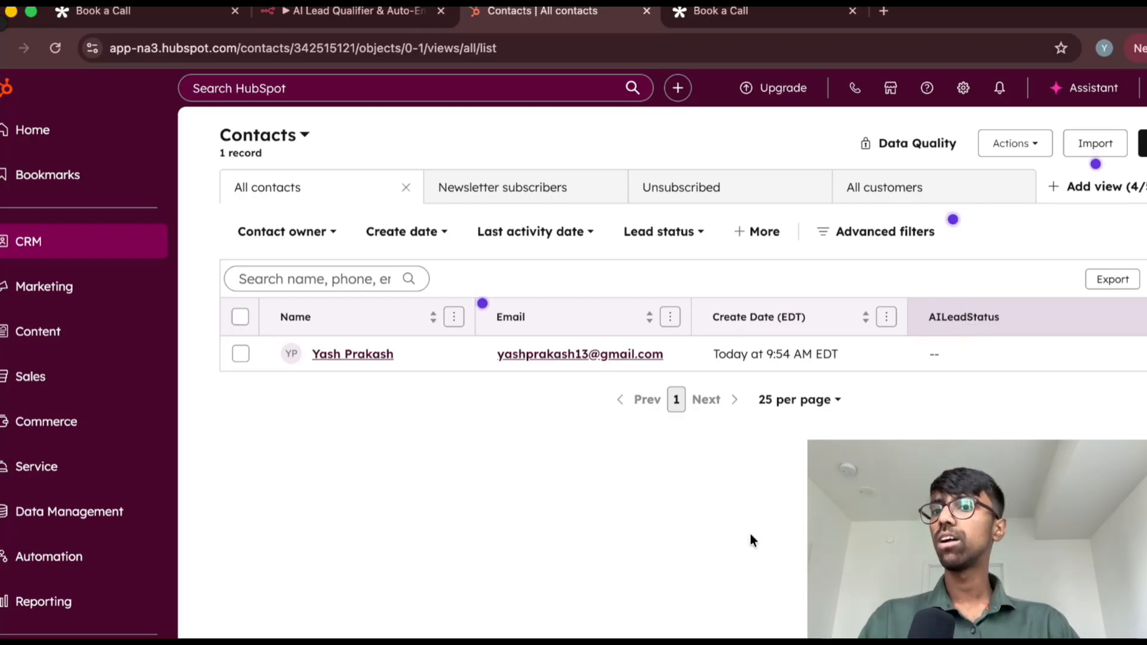
Open the HubSpot settings and go to the contact properties list under Data Management
left_click(964, 93)
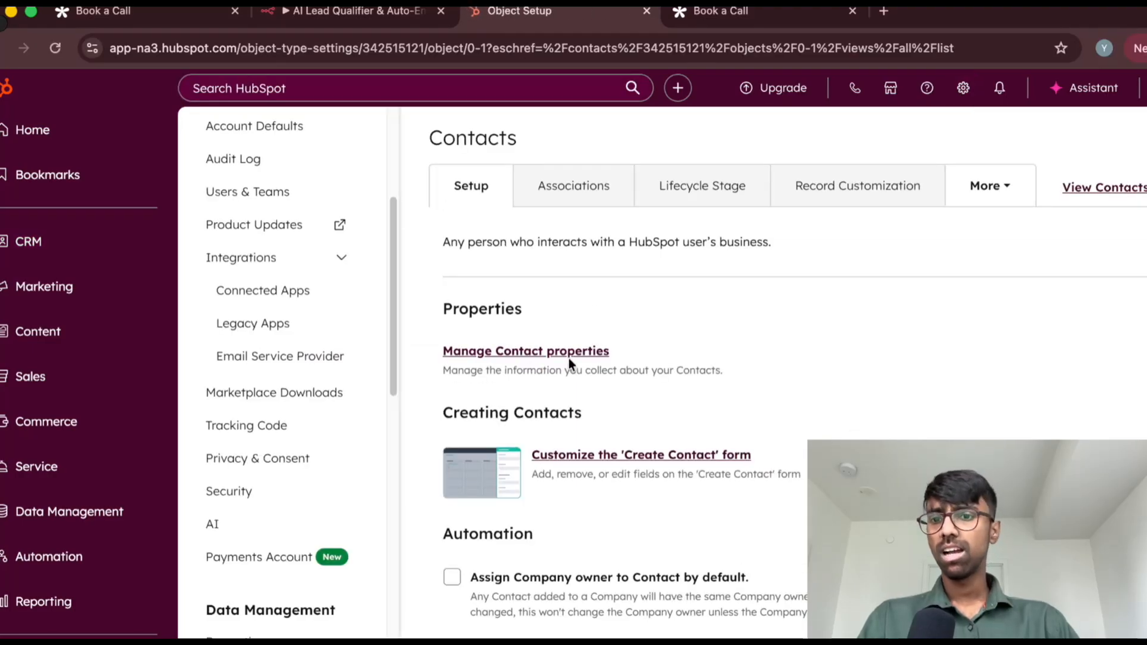
scroll(281, 407, "down", 4)
scroll(281, 406, "up", 5)
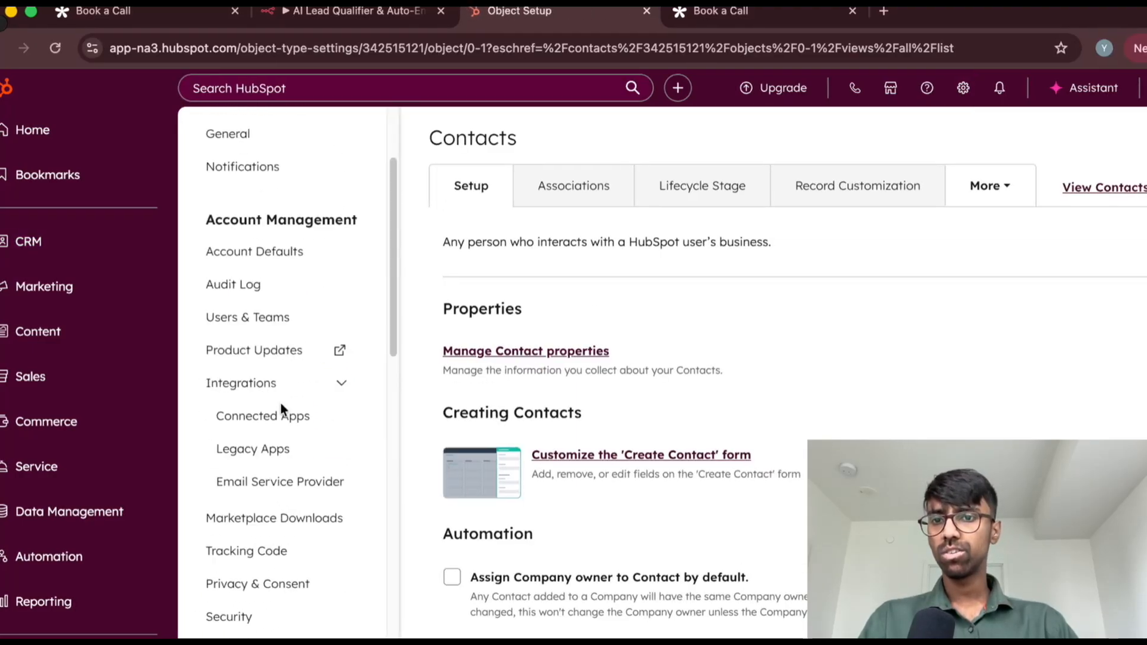
scroll(278, 423, "down", 1)
scroll(280, 425, "down", 5)
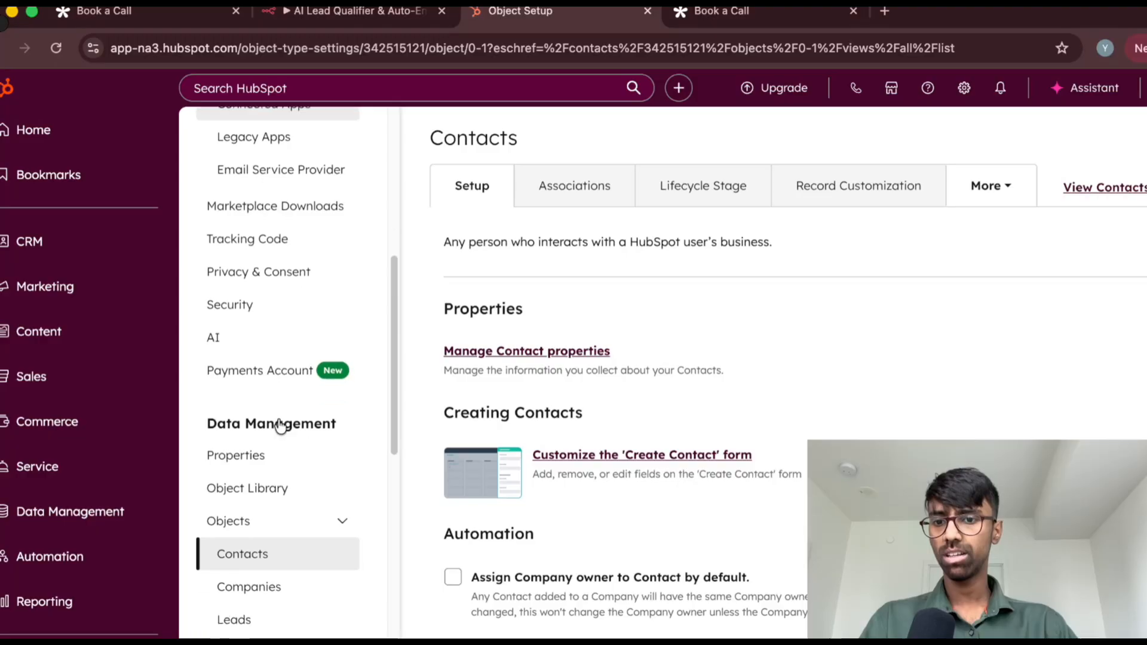
scroll(281, 449, "up", 2)
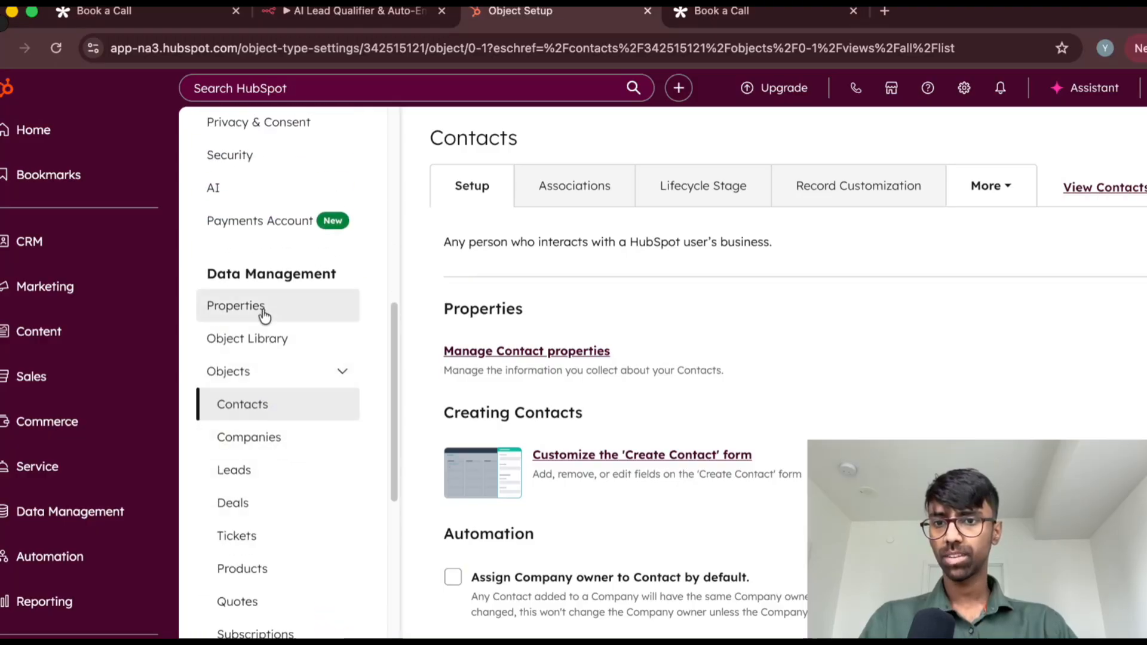
left_click(229, 307)
scroll(562, 419, "down", 3)
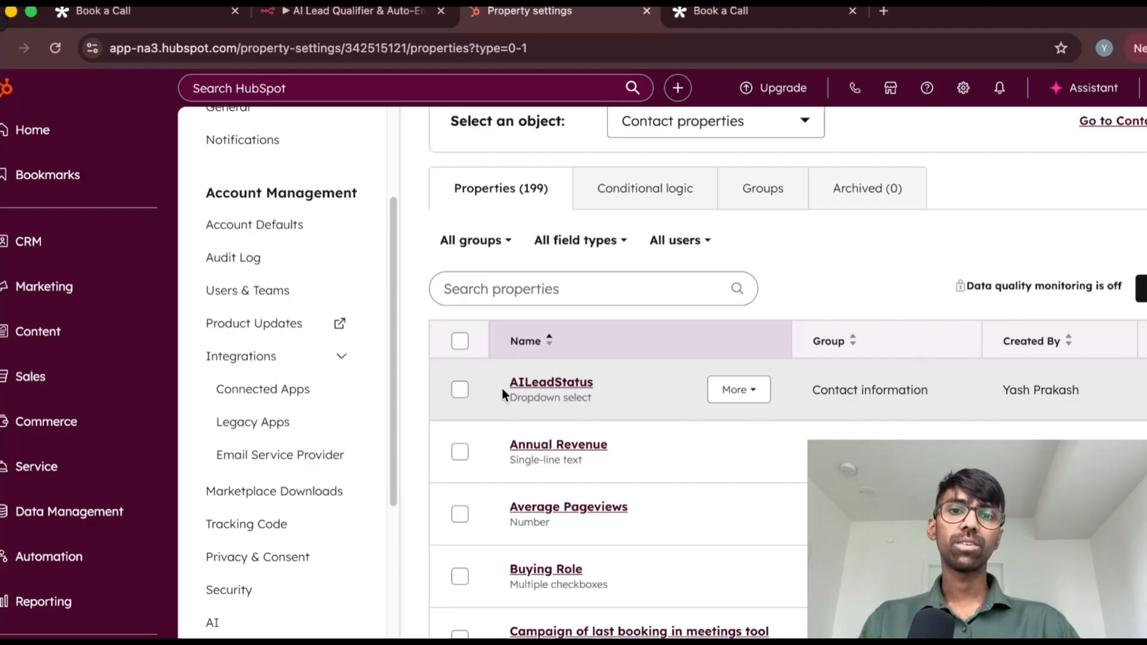
Open the AILeadStatus property, examine its details, field type and dropdown options, and return to the properties list
left_click(610, 393)
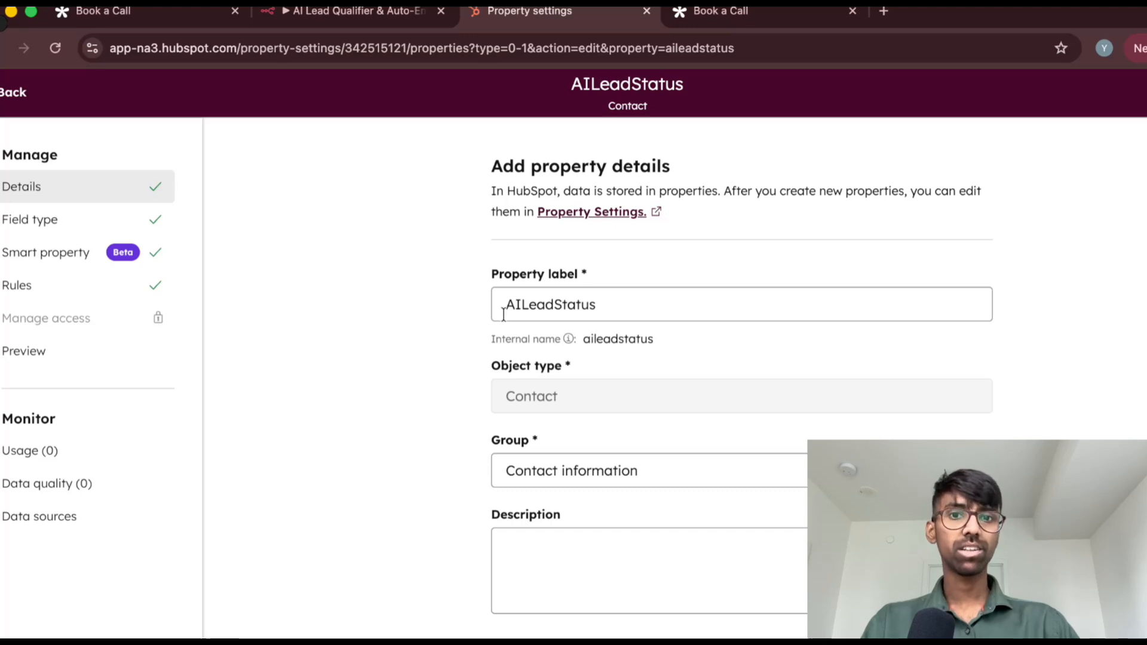
left_click(515, 476)
left_click(366, 469)
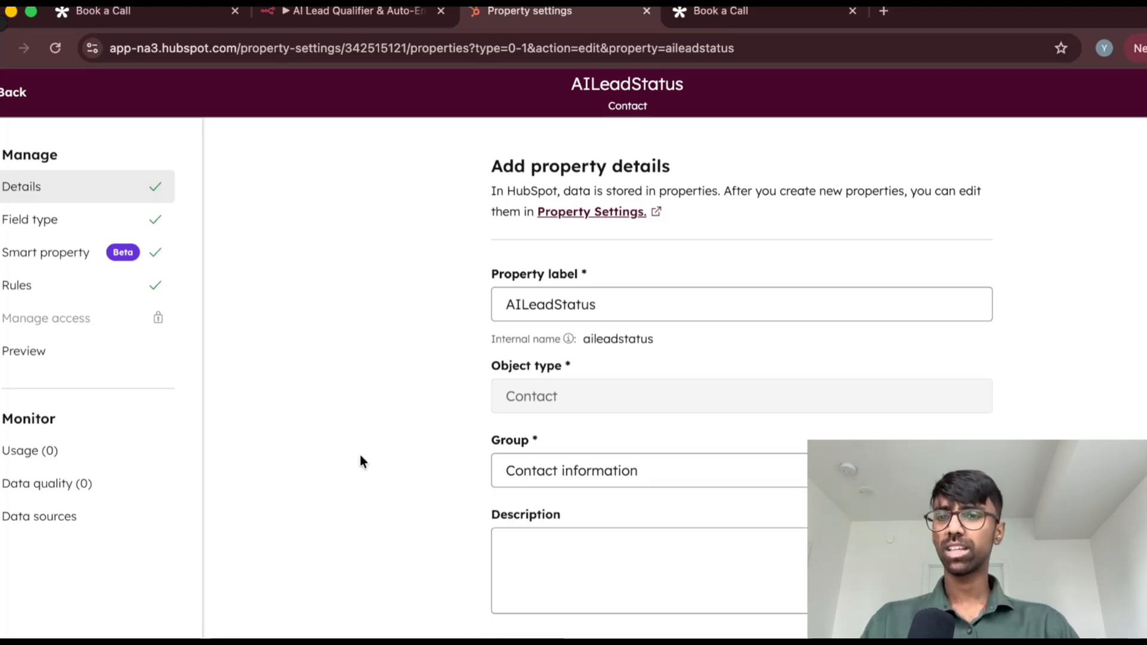
left_click(68, 221)
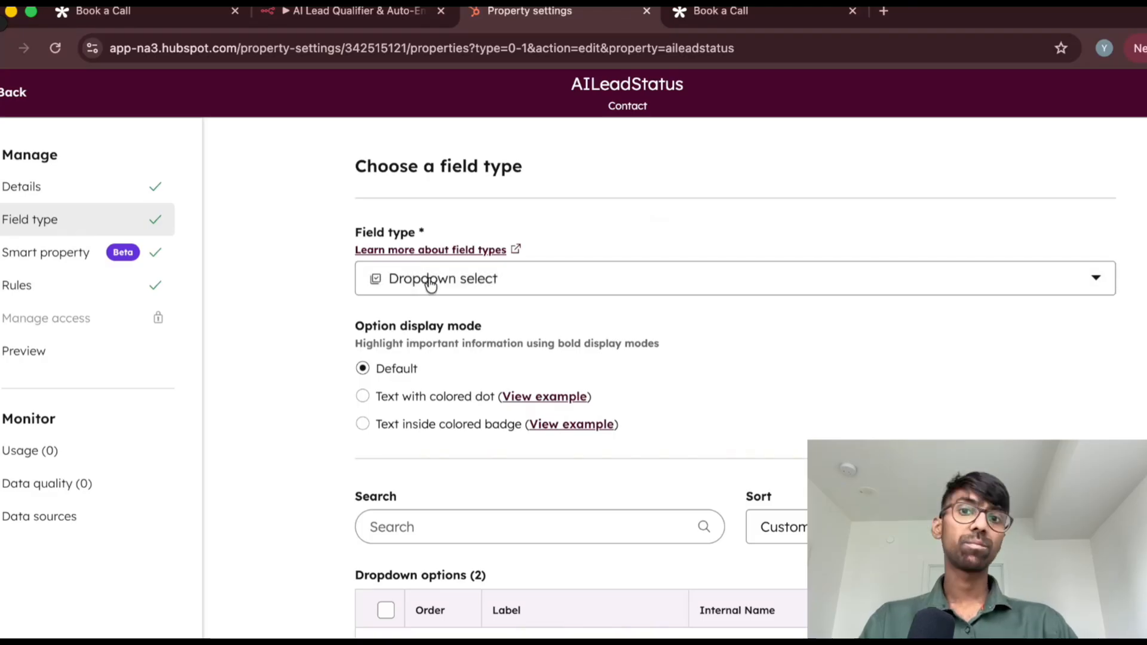
scroll(281, 397, "down", 2)
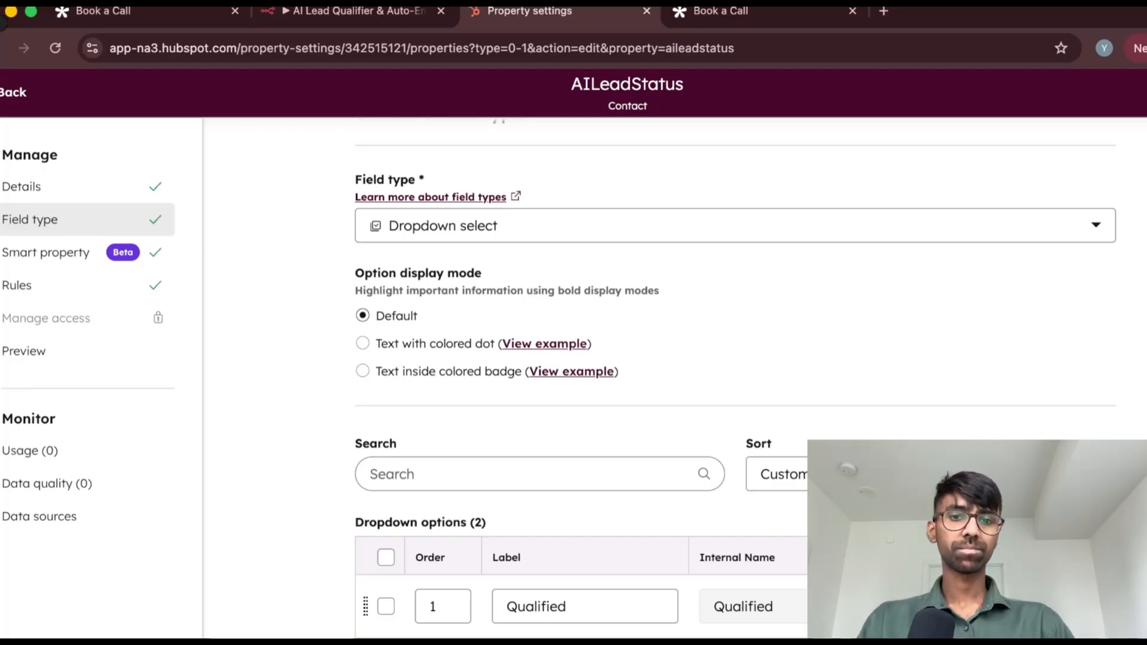
scroll(618, 483, "up", 2)
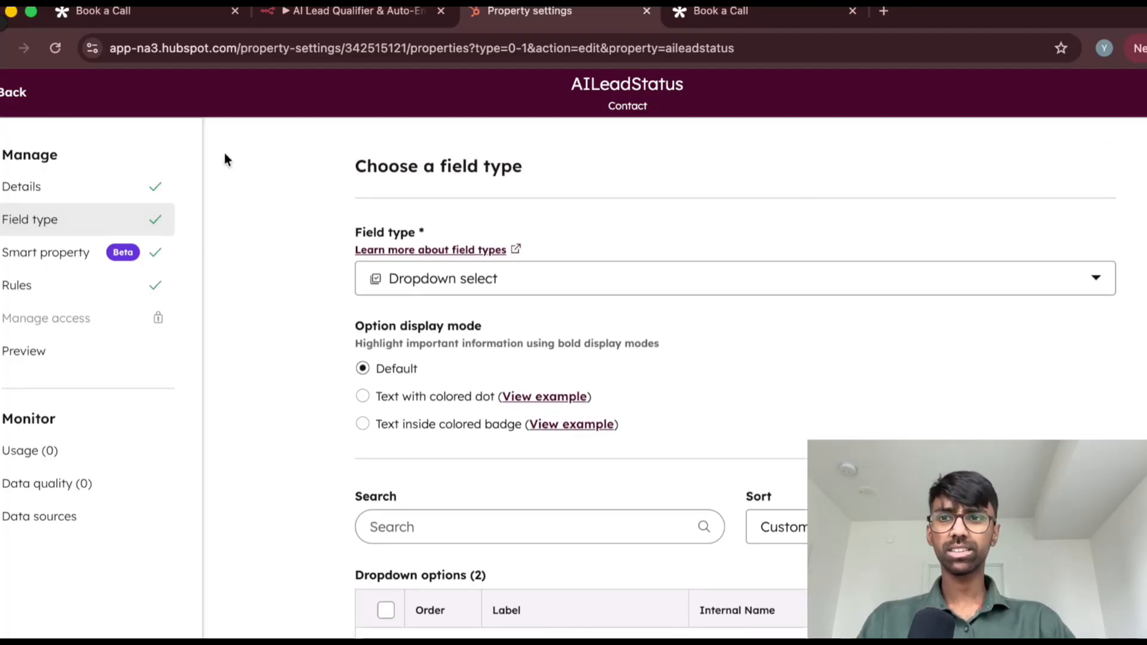
left_click(10, 92)
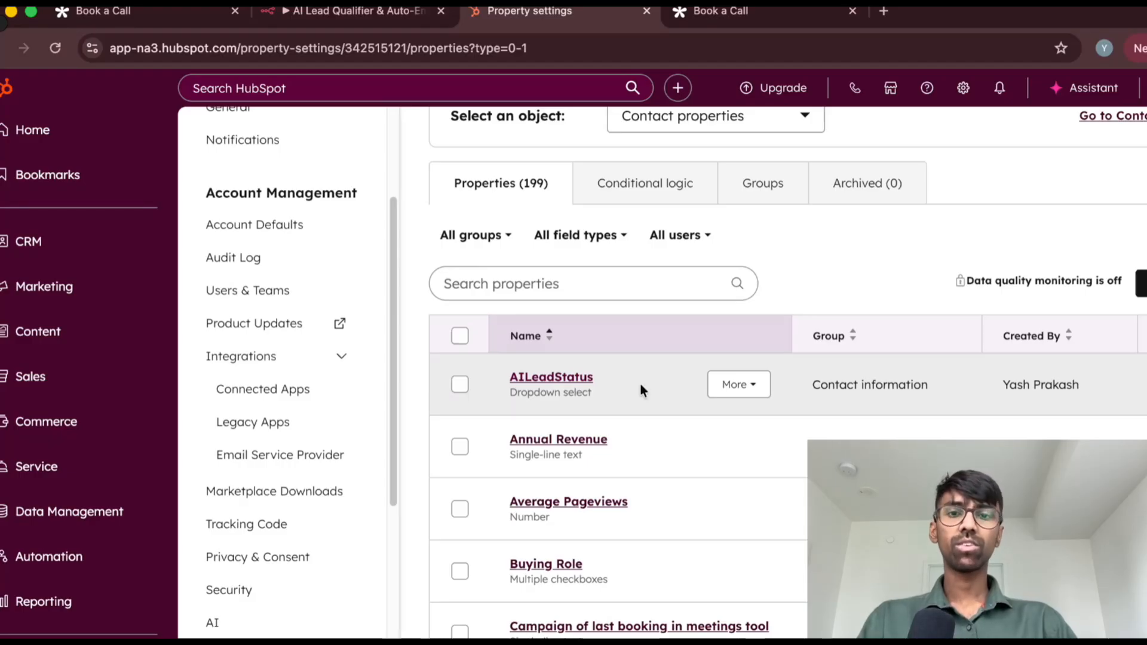
Return to the HubSpot contacts list, examine the available and selected columns in the column chooser, and close it unchanged
mouse_move(98, 249)
left_click(209, 247)
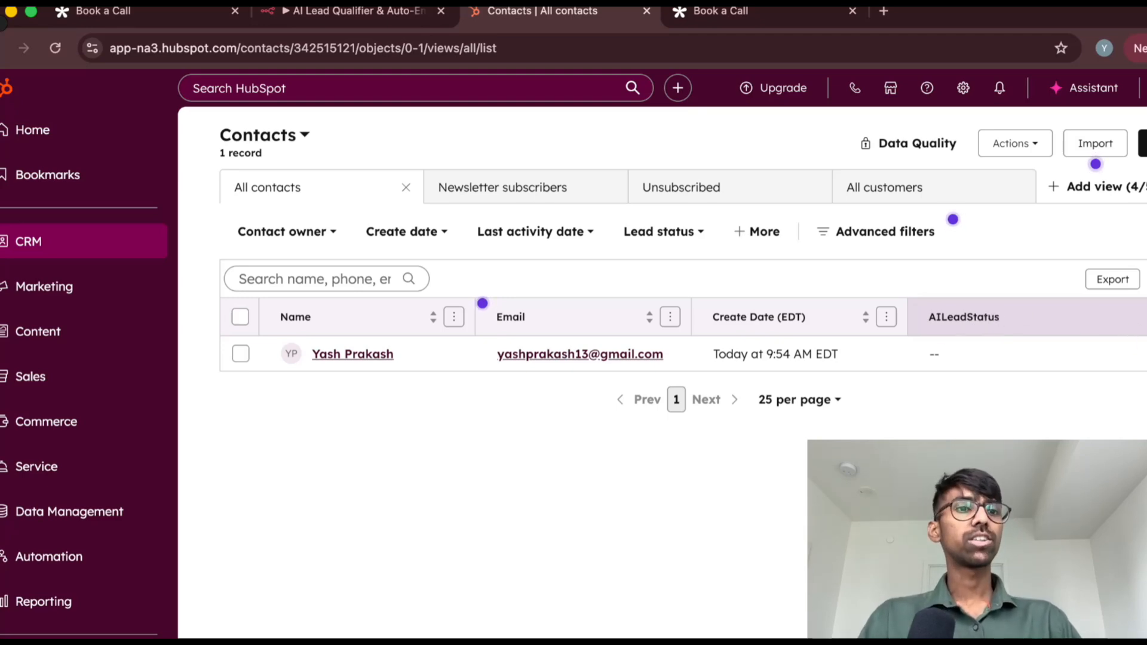
left_click(1146, 279)
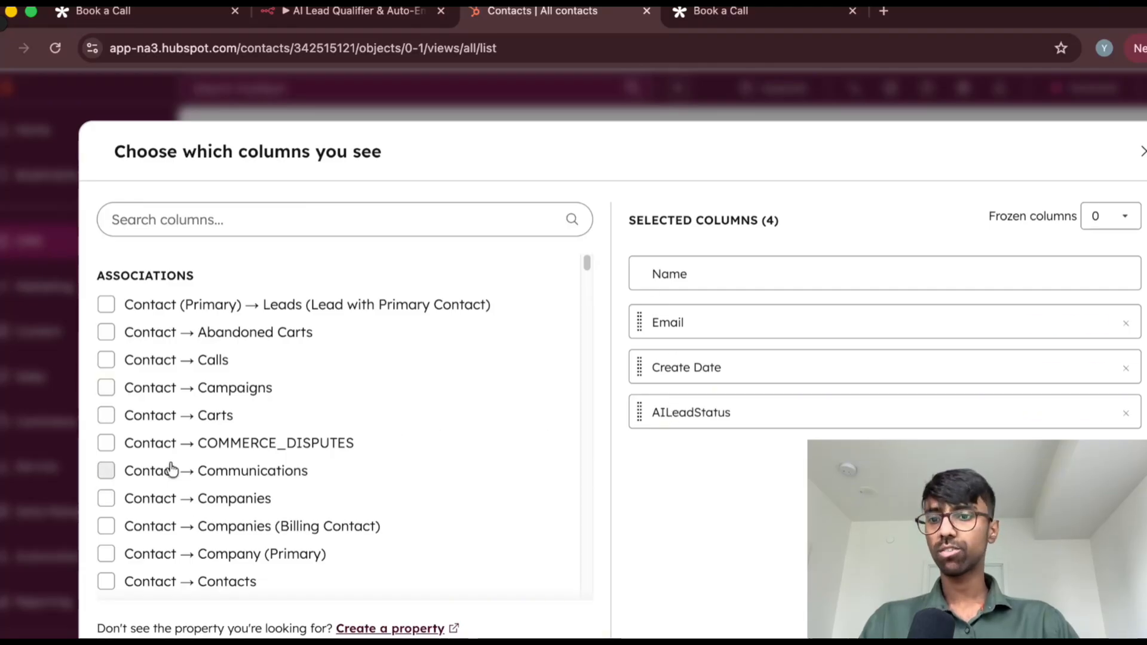
scroll(169, 469, "down", 8)
scroll(169, 466, "down", 10)
scroll(166, 460, "up", 15)
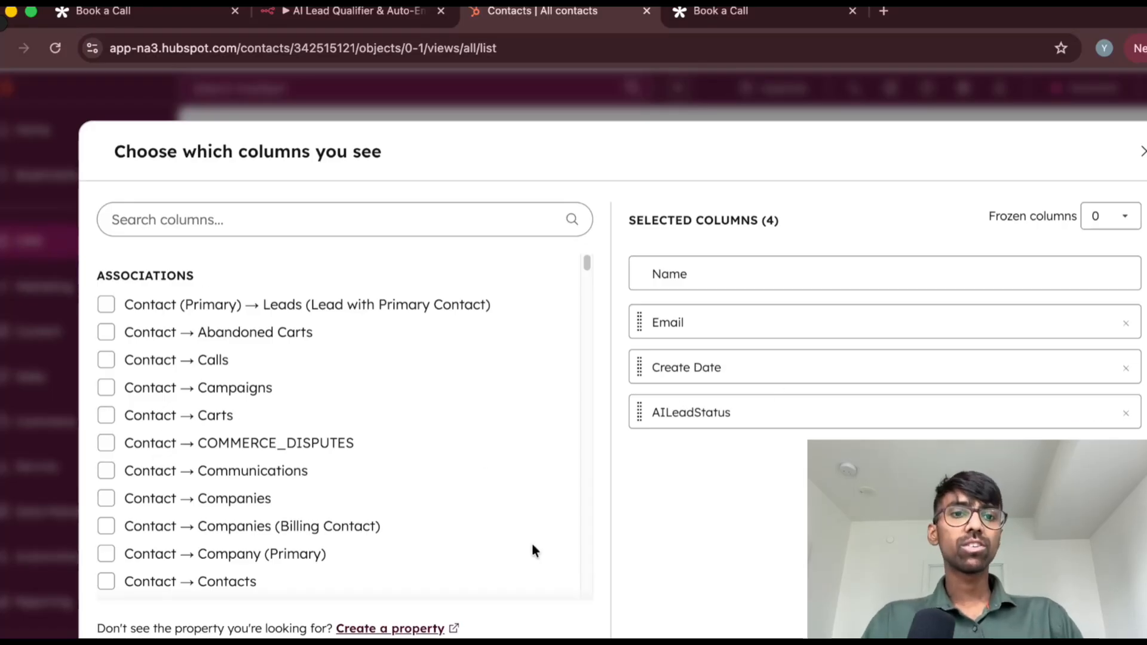
mouse_move(699, 417)
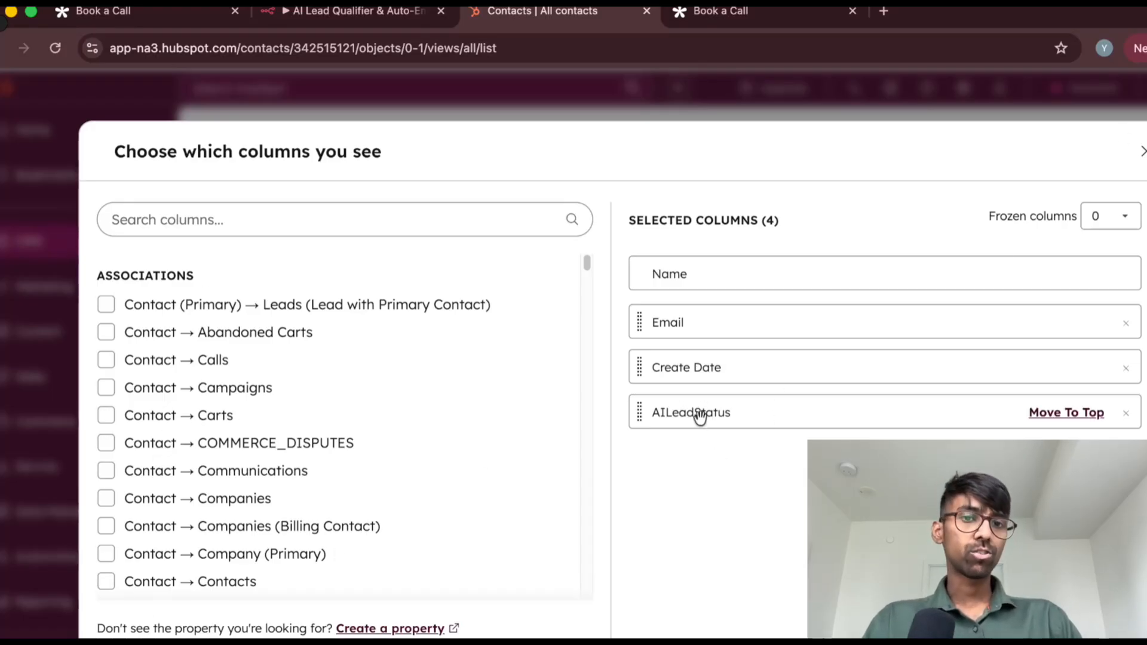
left_click(1141, 151)
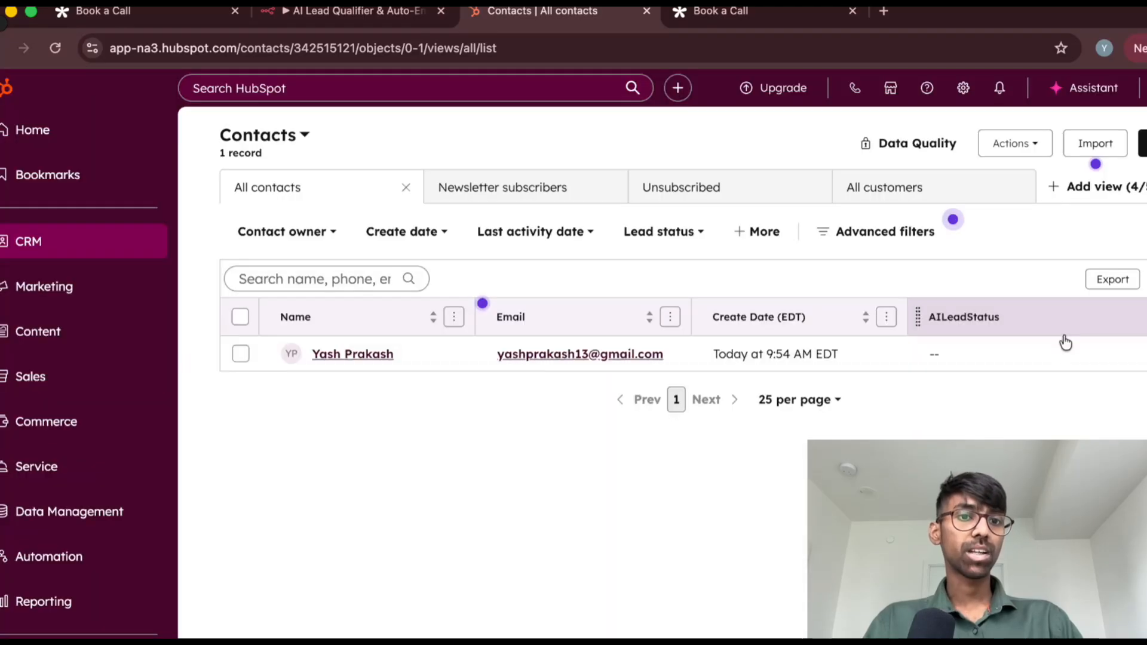
Select the contact's AILeadStatus cell, and switch back to the Create or update a contact node in n8n
left_click(956, 358)
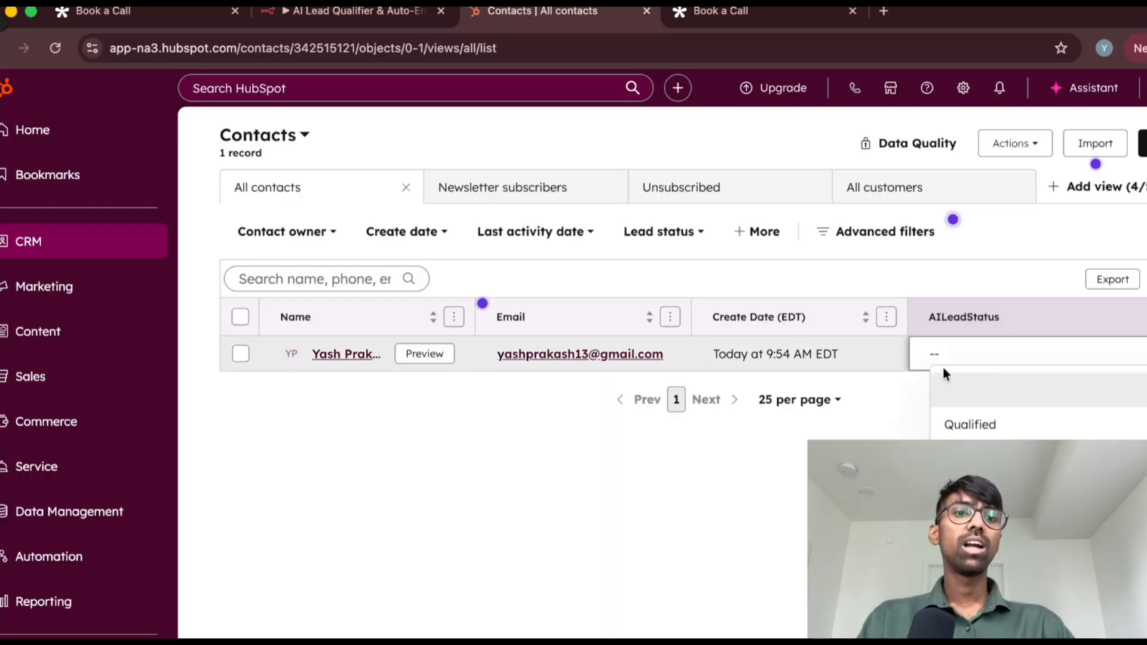
left_click(352, 11)
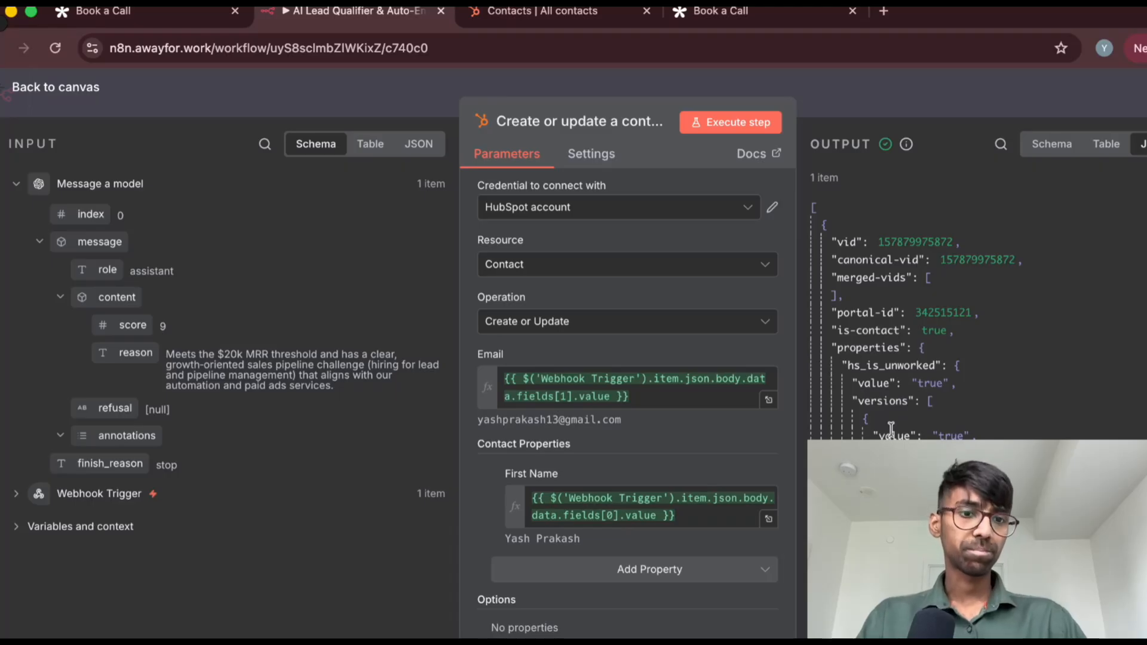
Check the contact's AILeadStatus cell in the HubSpot contacts list, and switch back to the n8n node
left_click(588, 12)
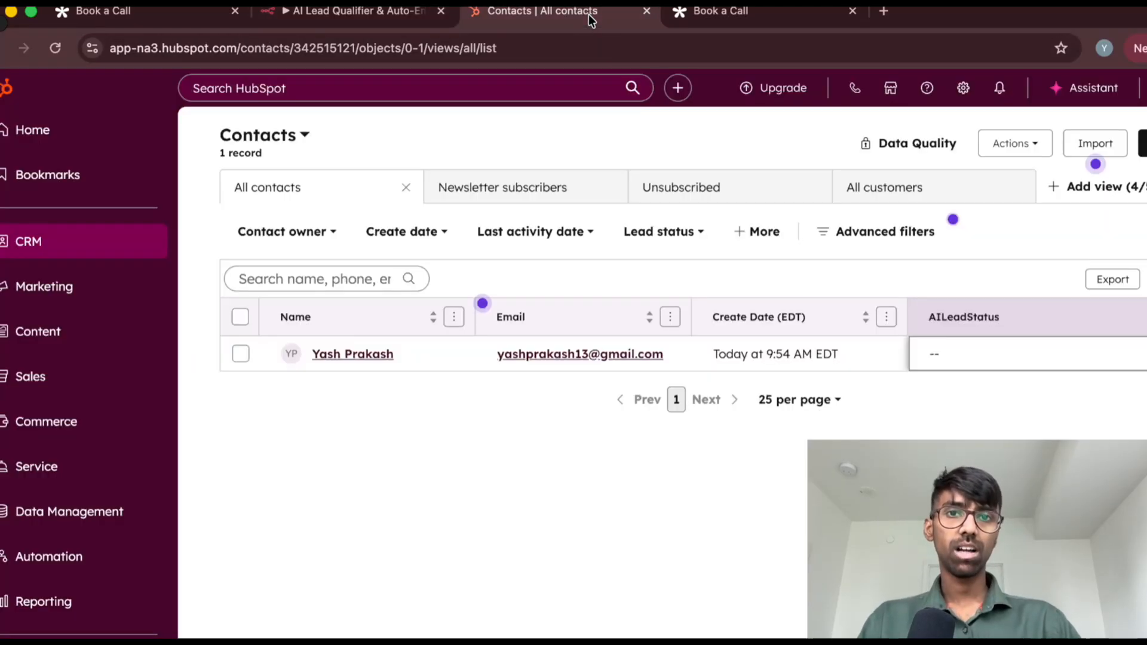
left_click(967, 354)
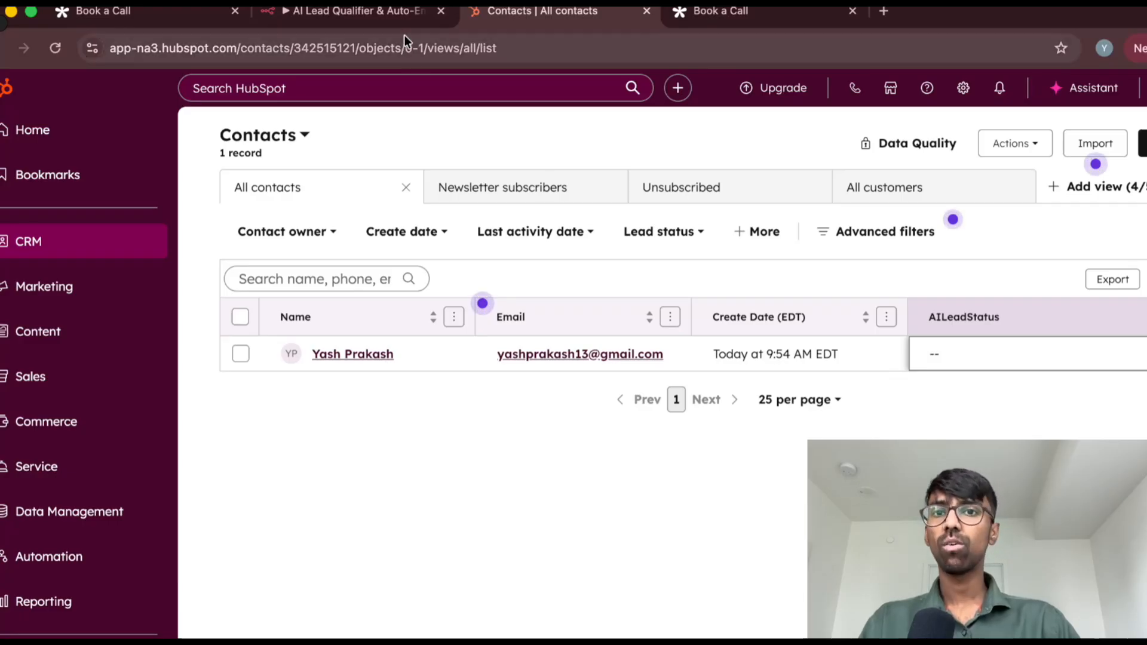
left_click(404, 12)
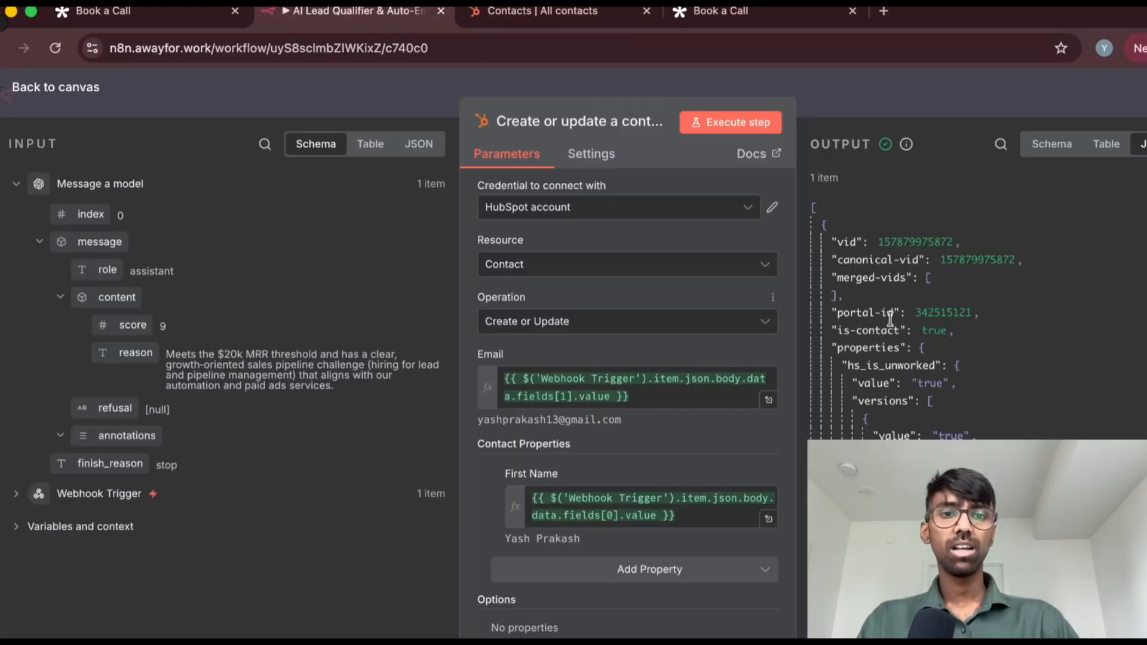
Return to the workflow canvas, open the If node to inspect its score condition expression, and widen the node's input data area
left_click(38, 89)
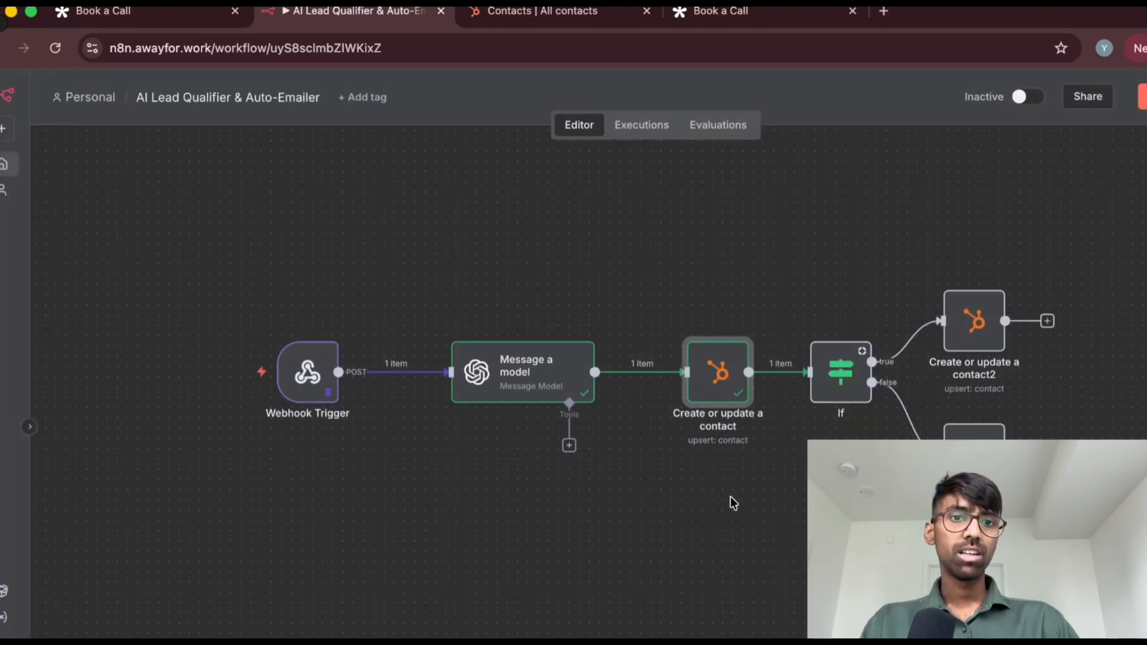
scroll(706, 382, "right", 3)
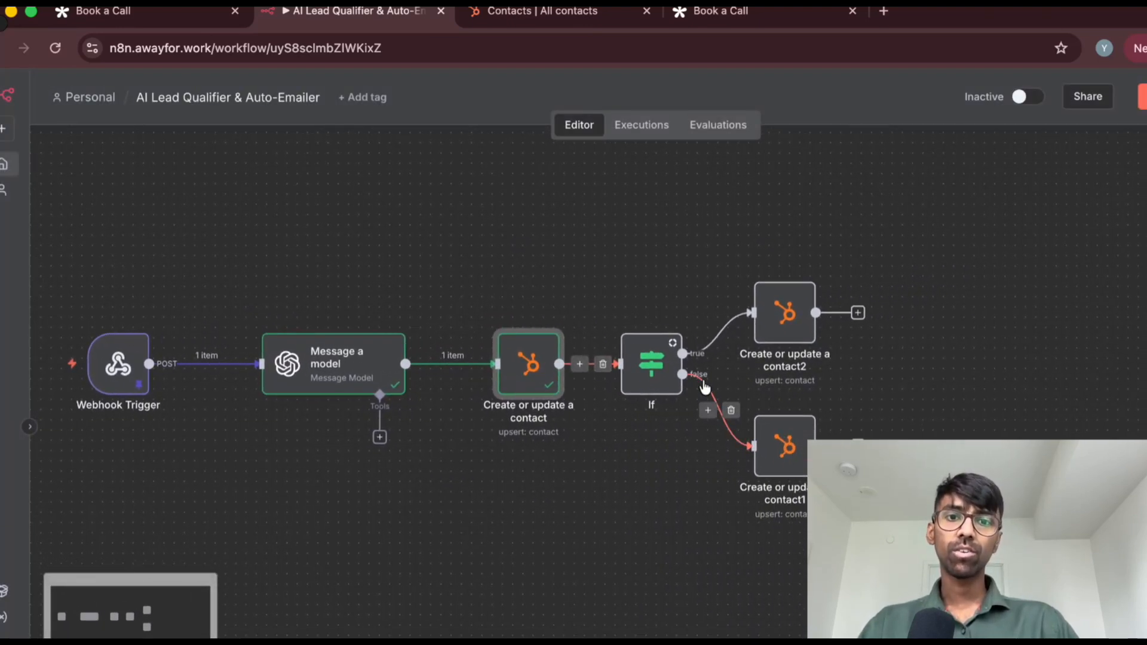
scroll(706, 384, "up", 5)
scroll(640, 603, "right", 3)
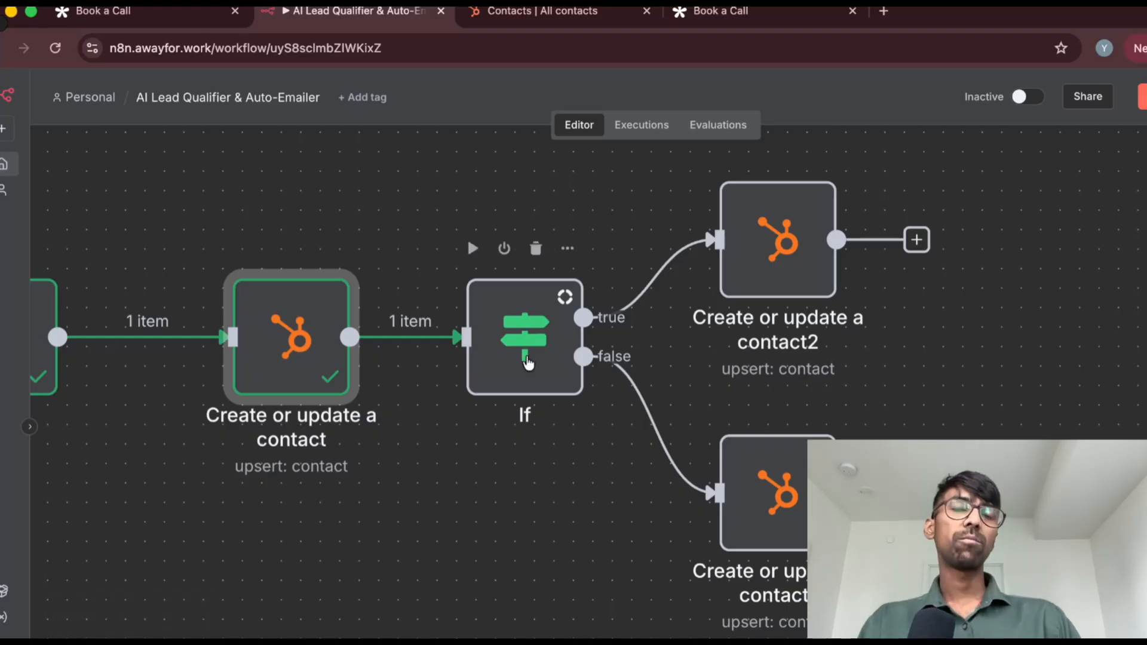
left_click(526, 362)
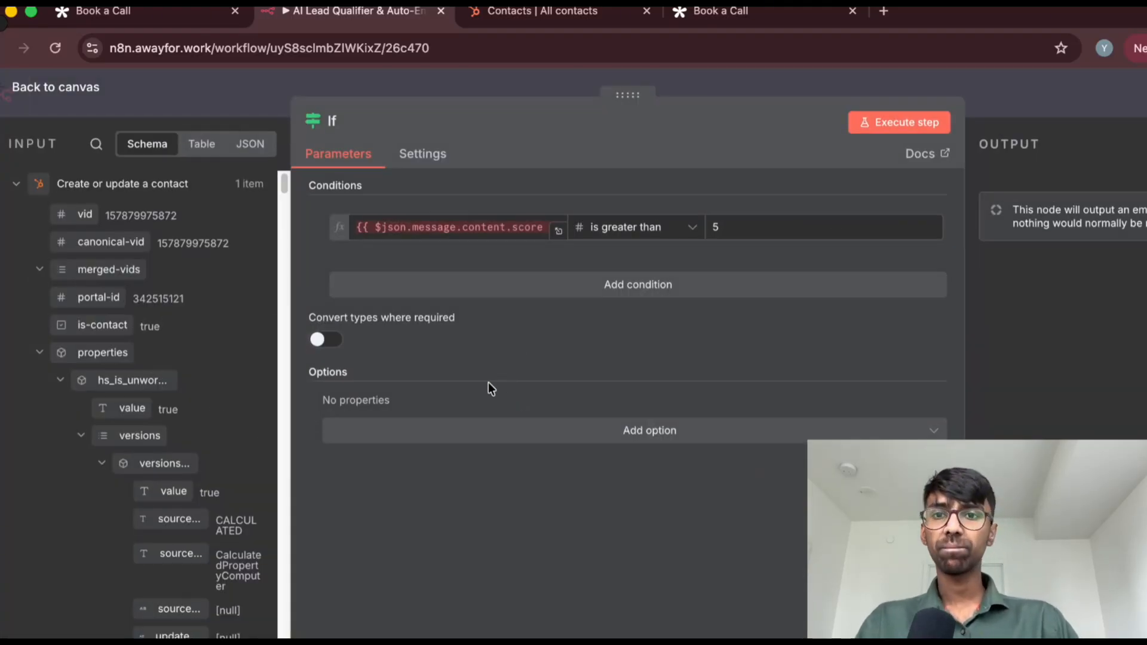
left_click(428, 228)
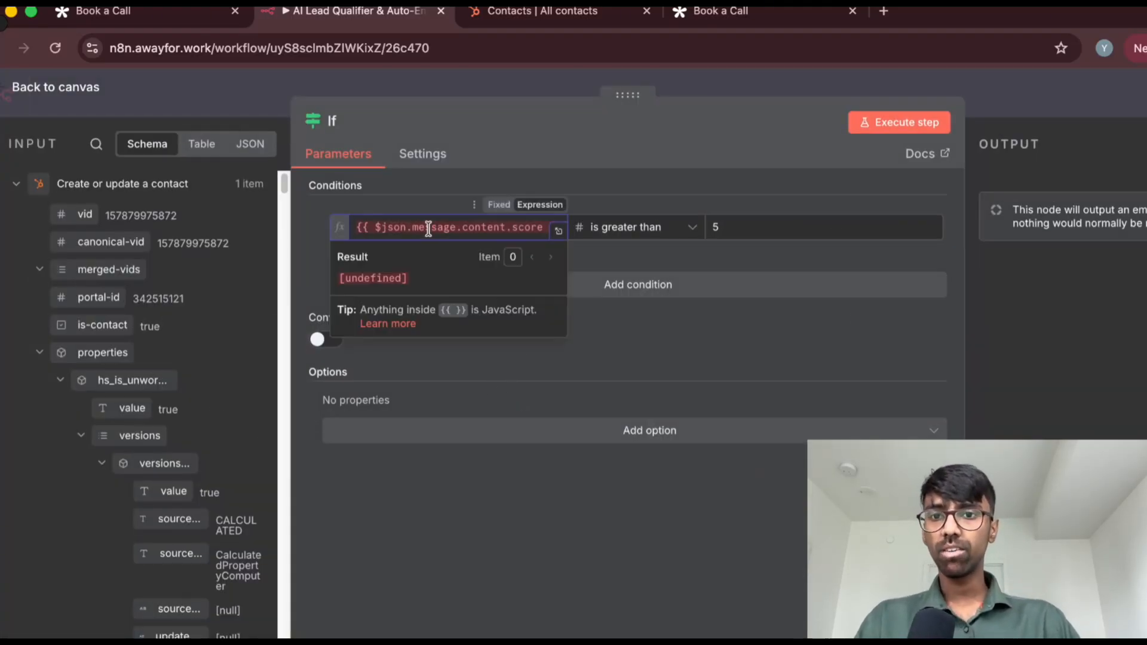
triple_click(440, 227)
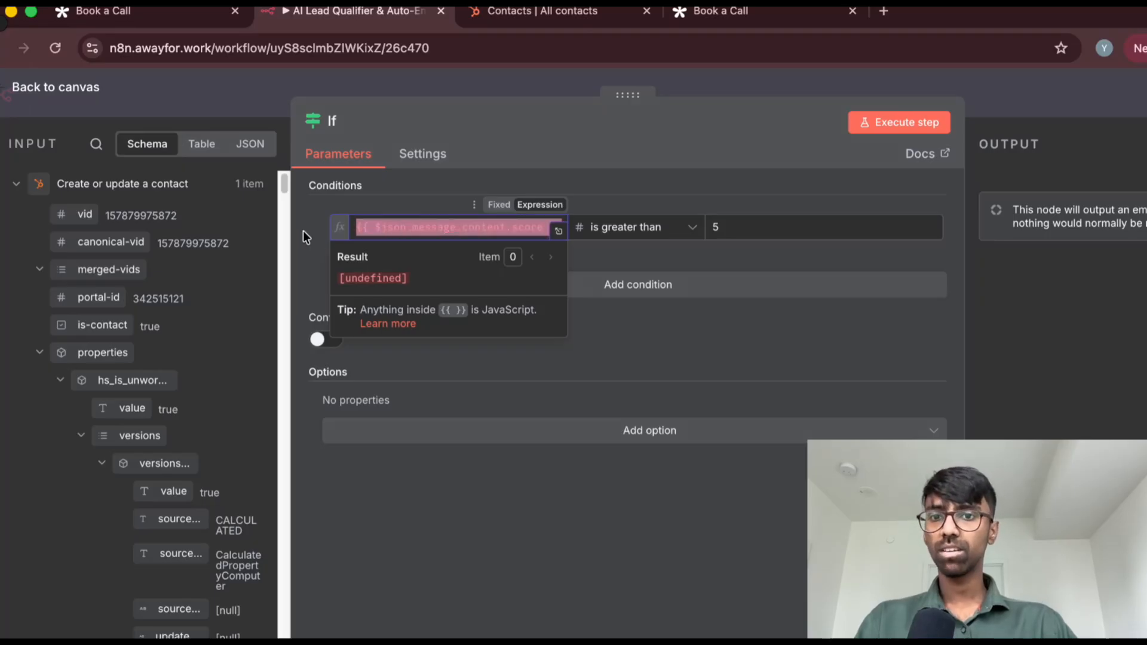
left_click_drag(293, 222, 349, 216)
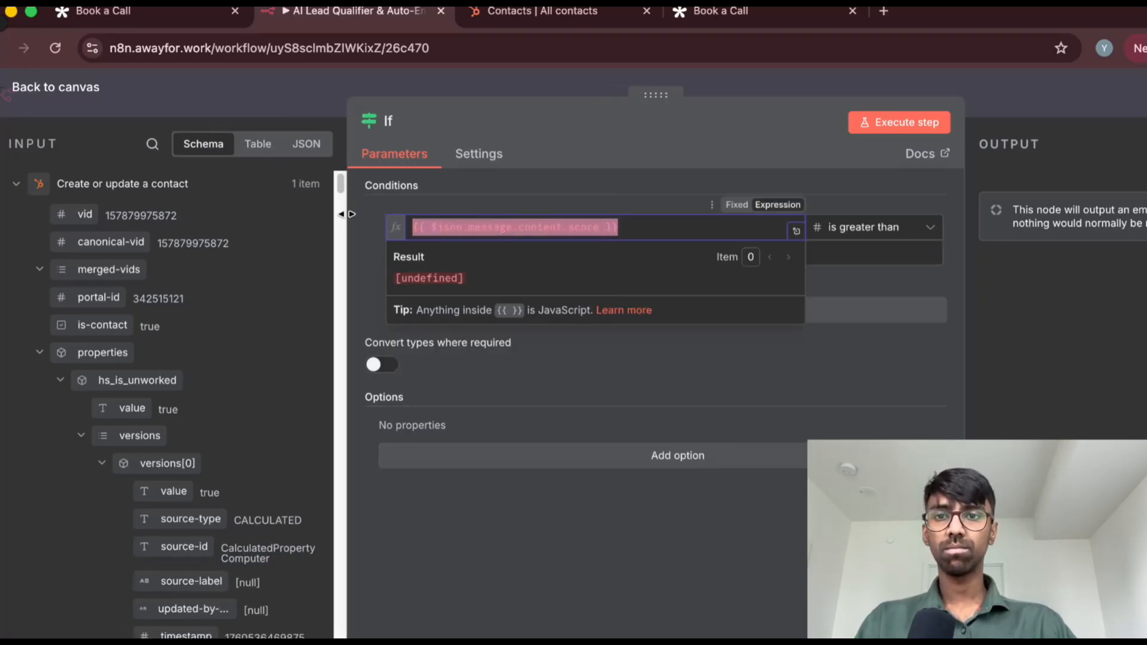
left_click(720, 381)
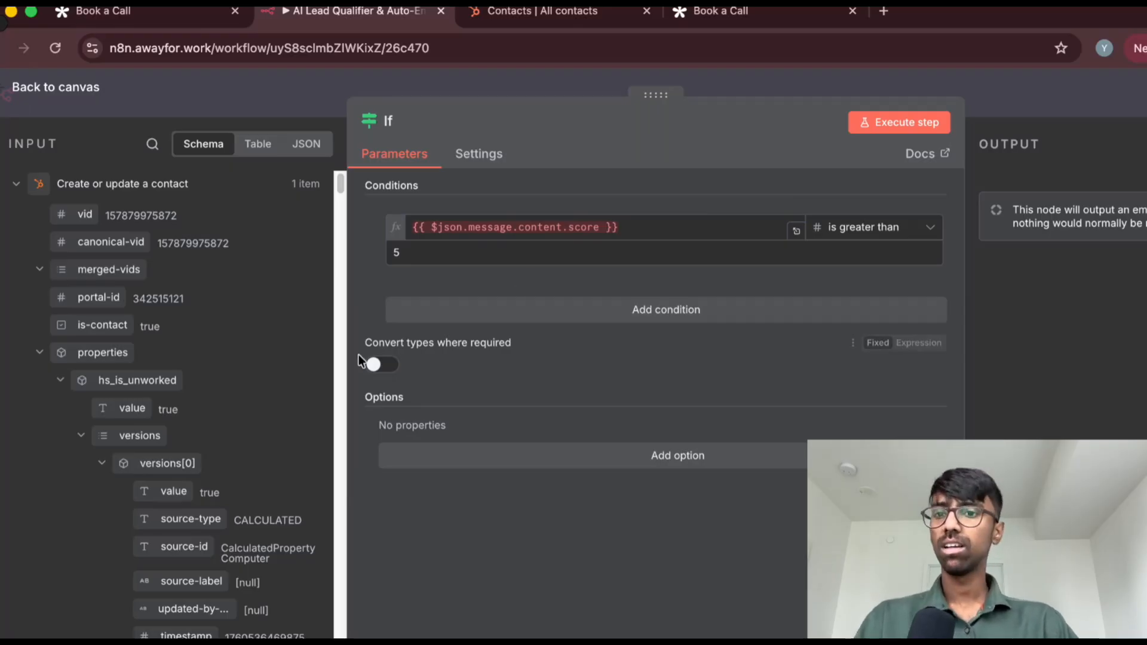
Replace the If condition's expression with the content score from the Message a model output
scroll(254, 365, "down", 4)
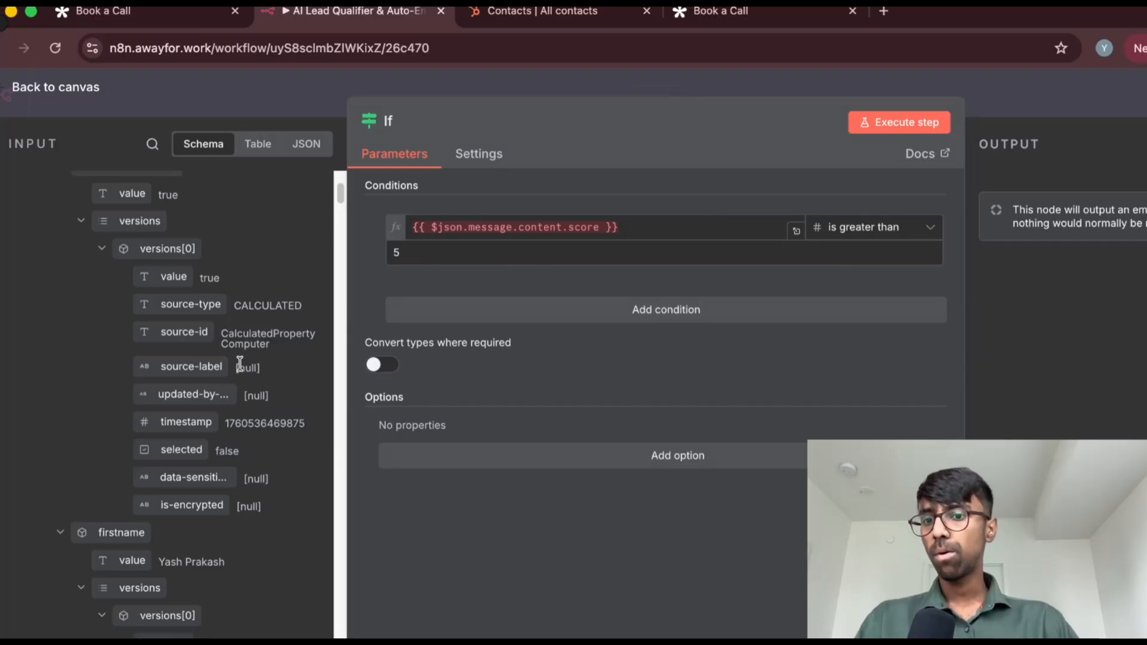
scroll(238, 363, "down", 5)
scroll(227, 374, "up", 15)
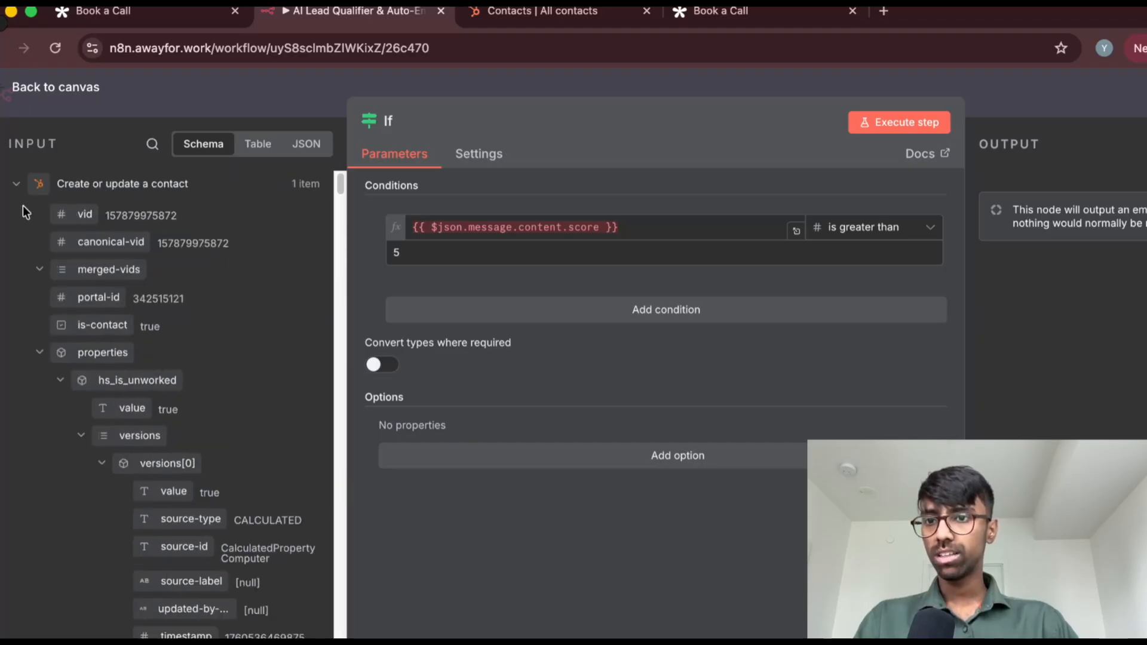
left_click(17, 184)
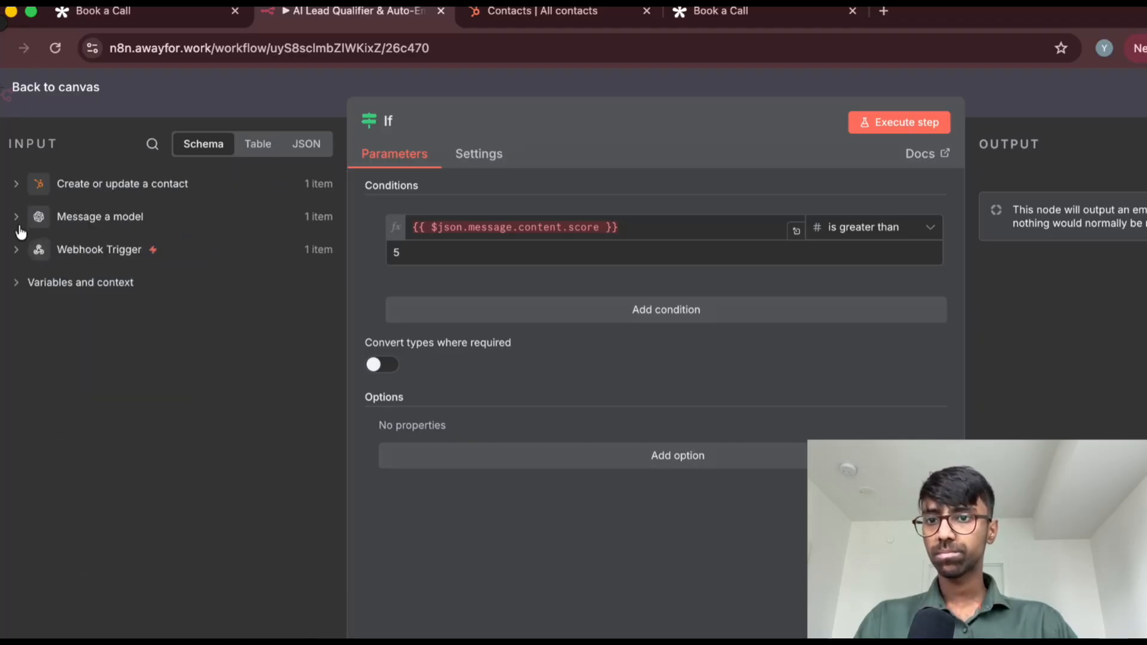
left_click(17, 216)
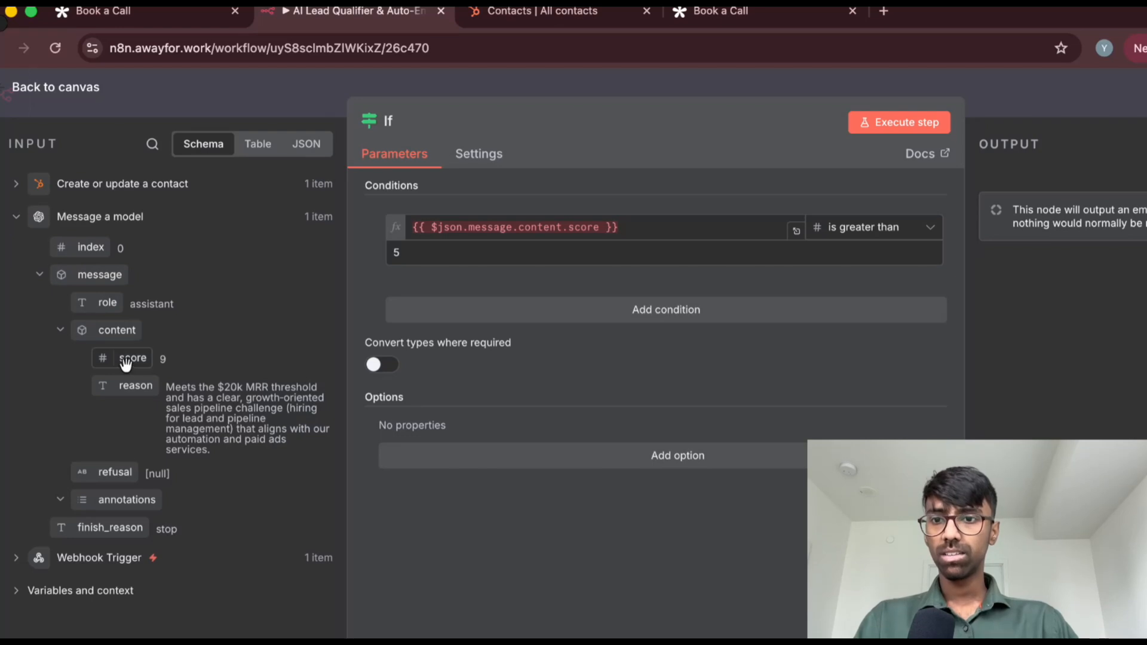
left_click(632, 230)
key("ctrl+a")
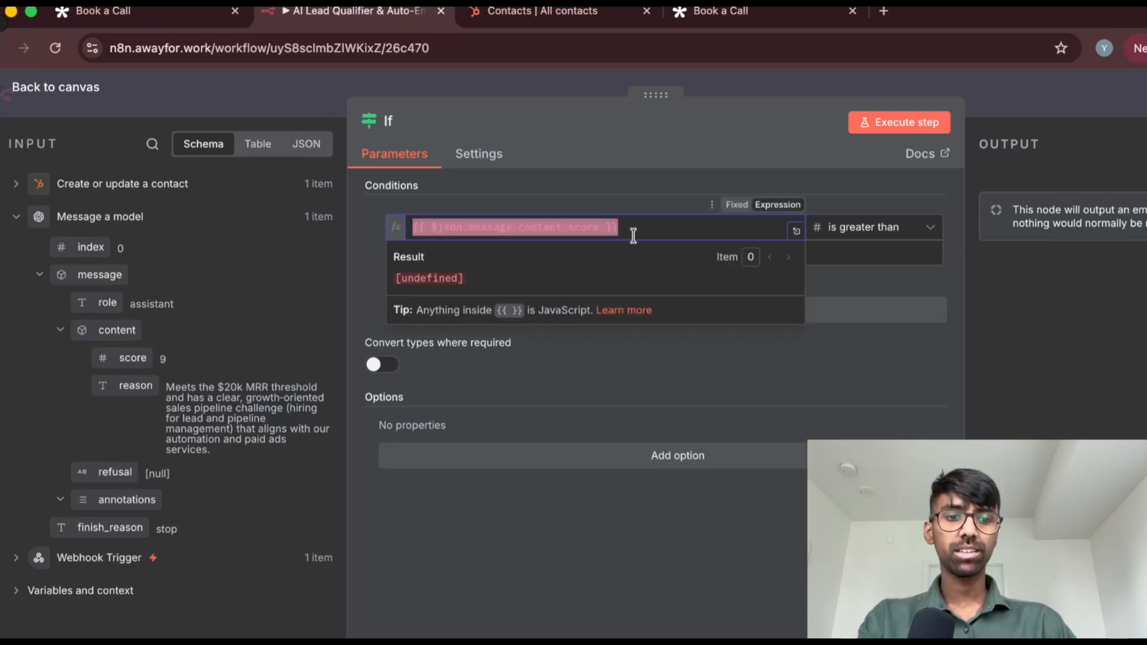
key("BackSpace")
left_click(543, 194)
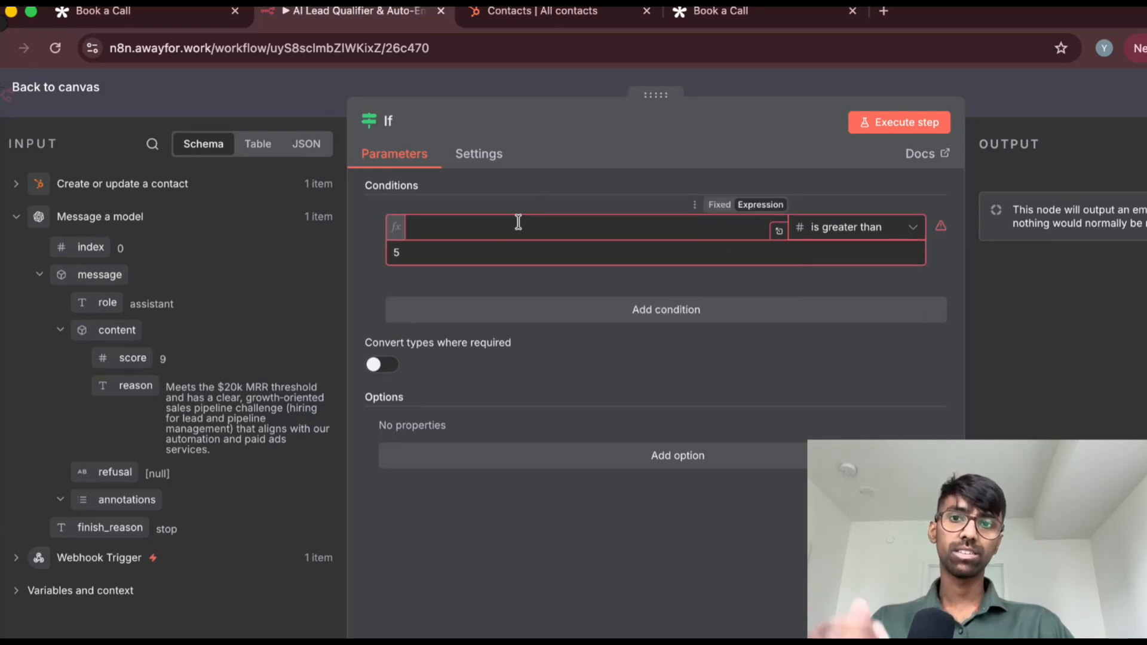
left_click_drag(133, 358, 488, 245)
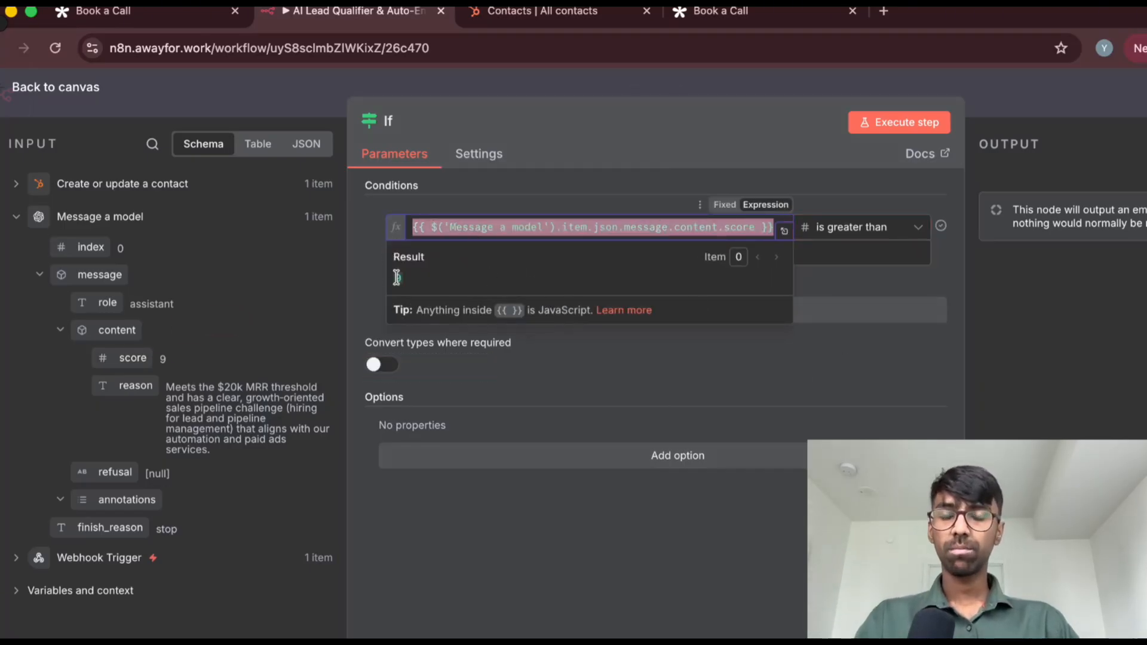
Set the If condition's comparison value to 5 and execute the node
left_click(356, 265)
left_click(409, 254)
type("5")
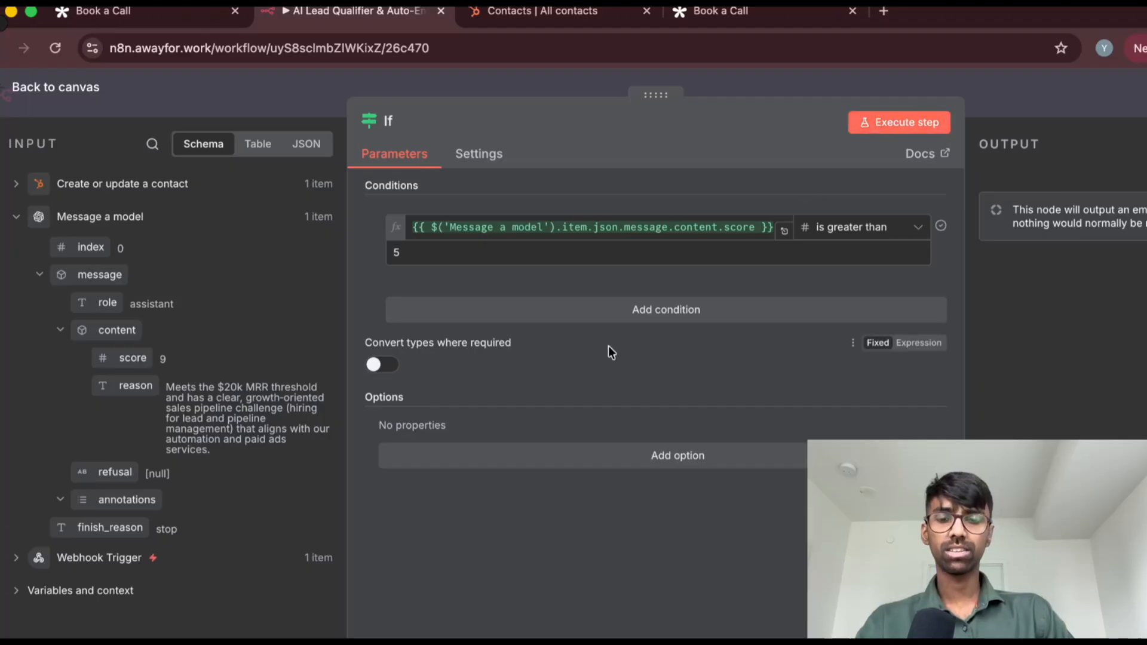
left_click(931, 122)
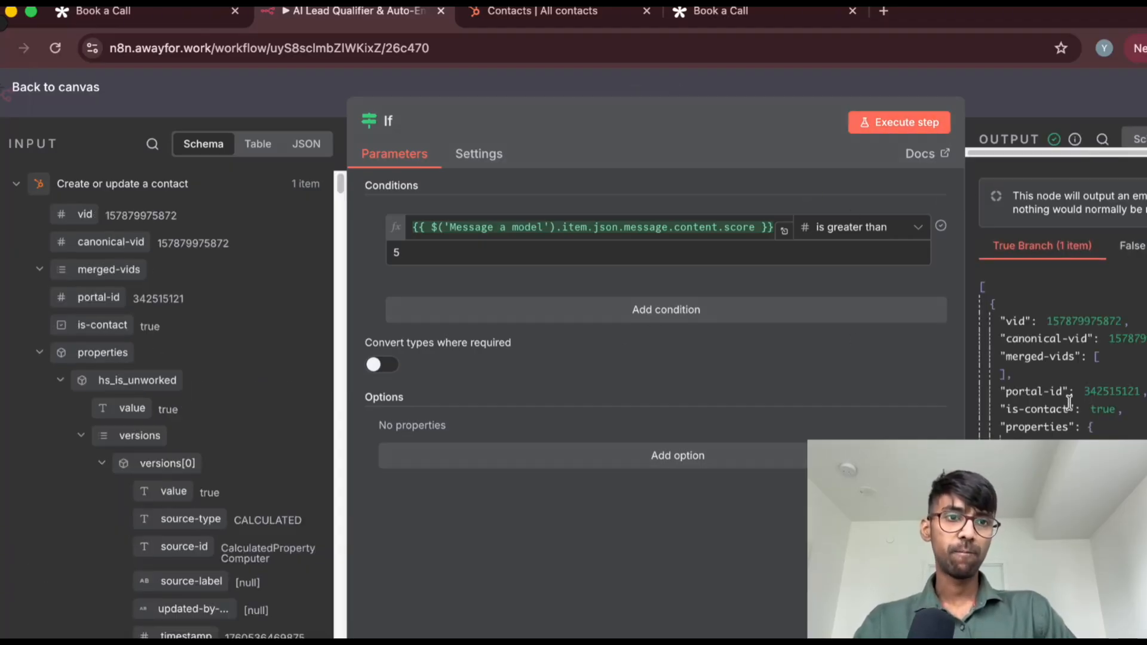
Examine the If node's output data in the True Branch and the False Branch
scroll(1030, 269, "down", 1)
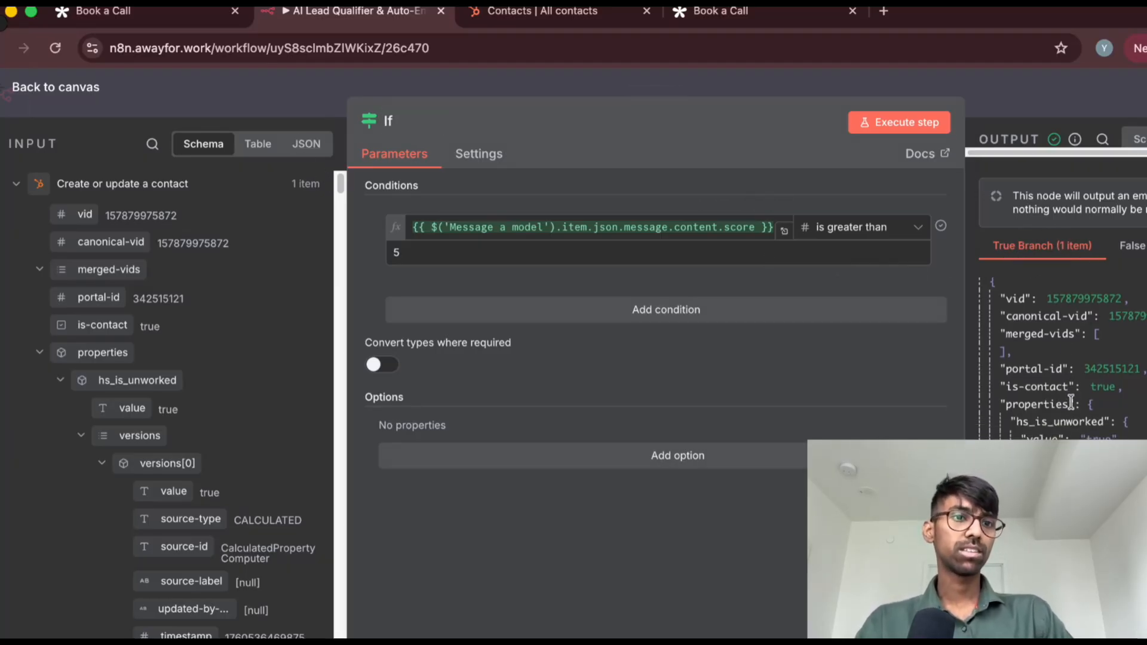
scroll(1071, 403, "down", 10)
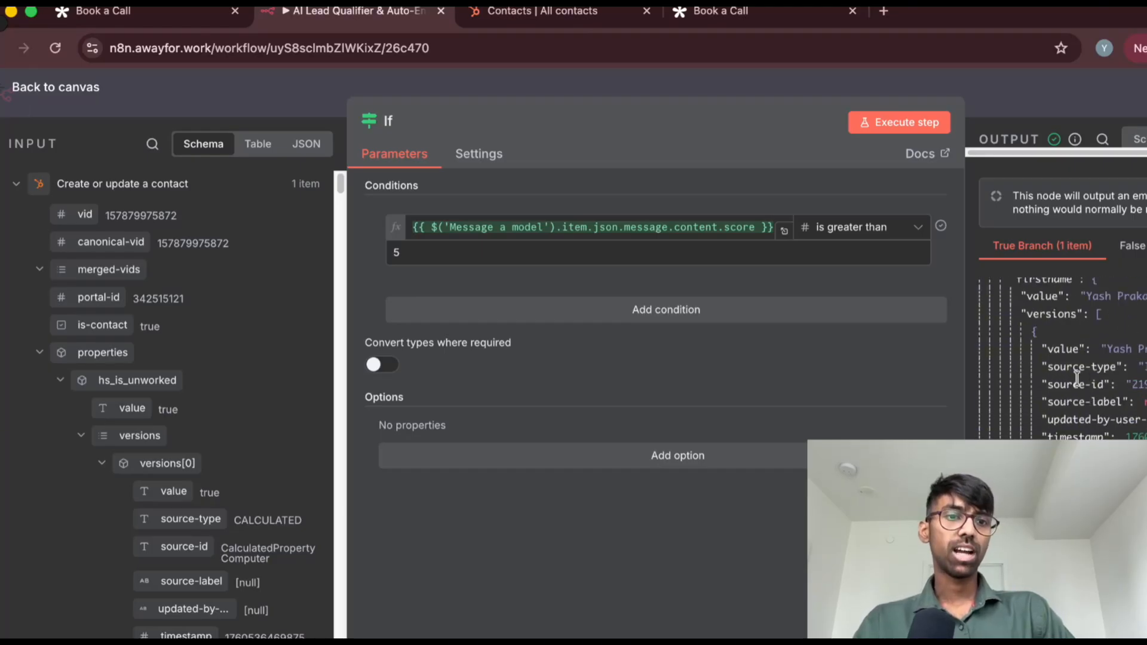
scroll(1082, 324, "up", 1)
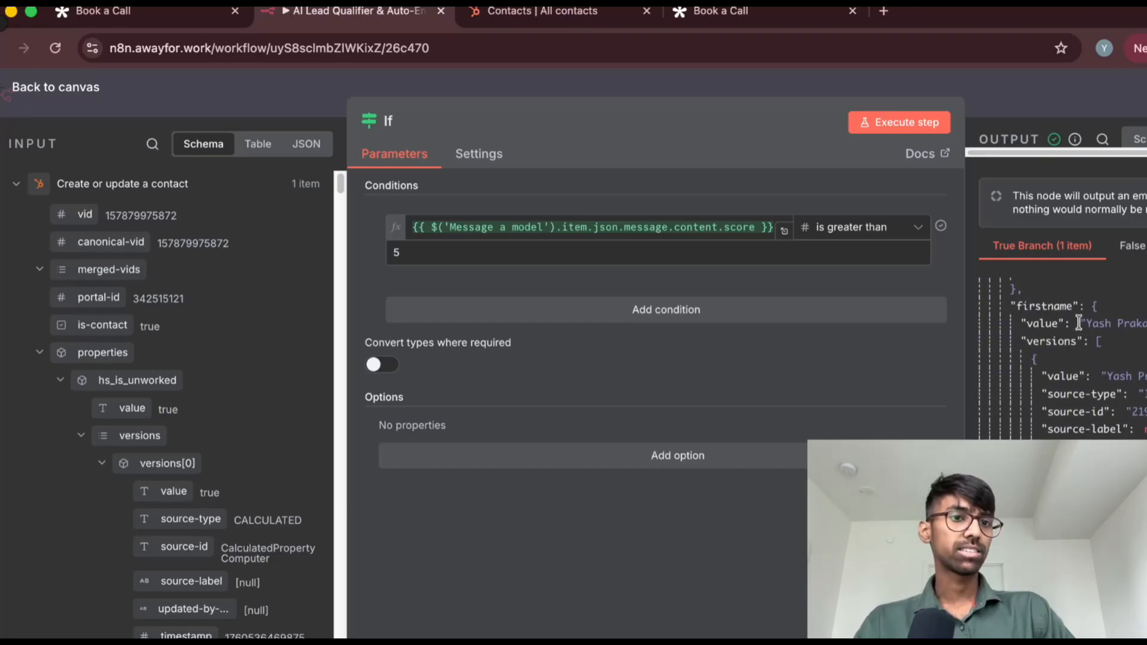
left_click(1135, 246)
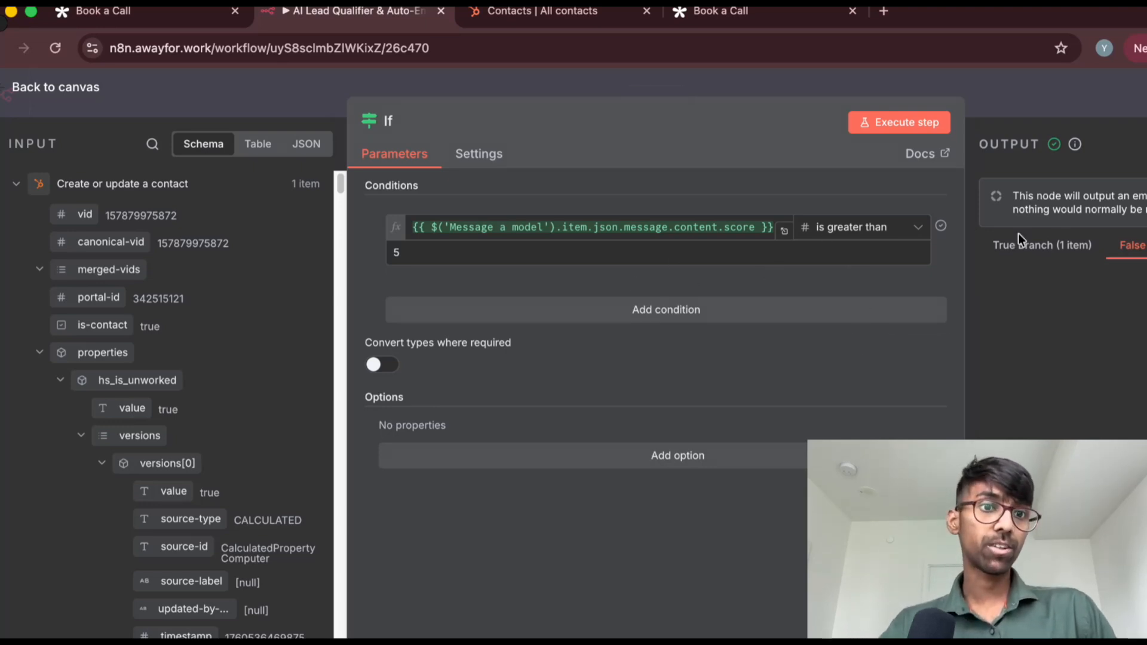
left_click(1059, 249)
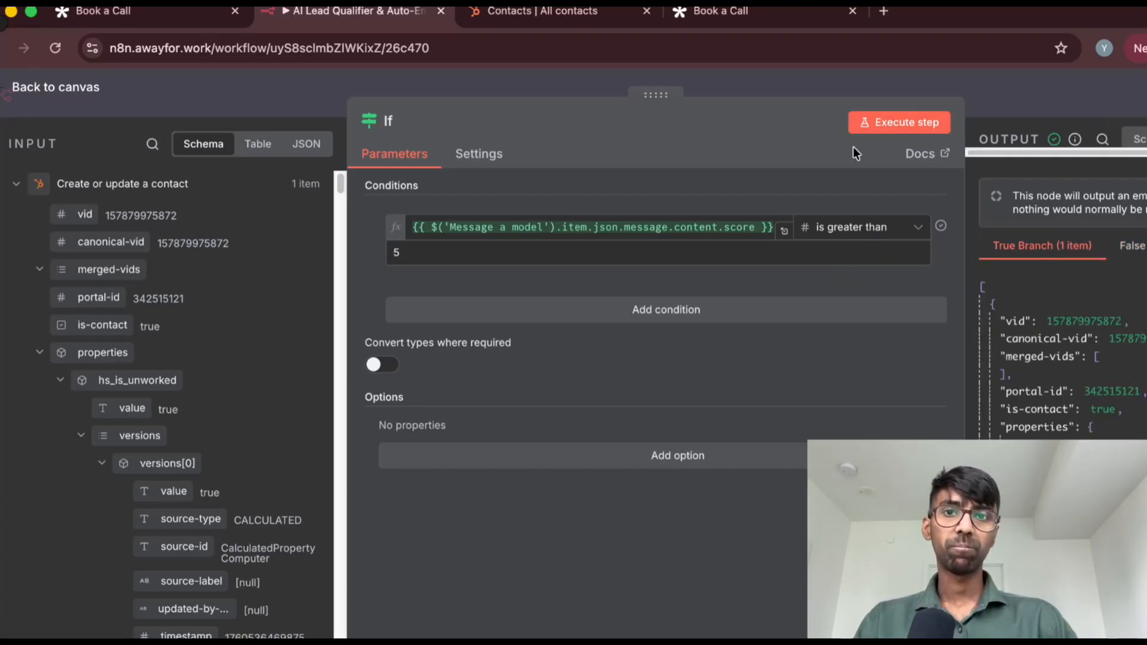
Return to the canvas, view the contact's AILeadStatus options in the HubSpot contacts list, and switch back to the n8n workflow
left_click(53, 86)
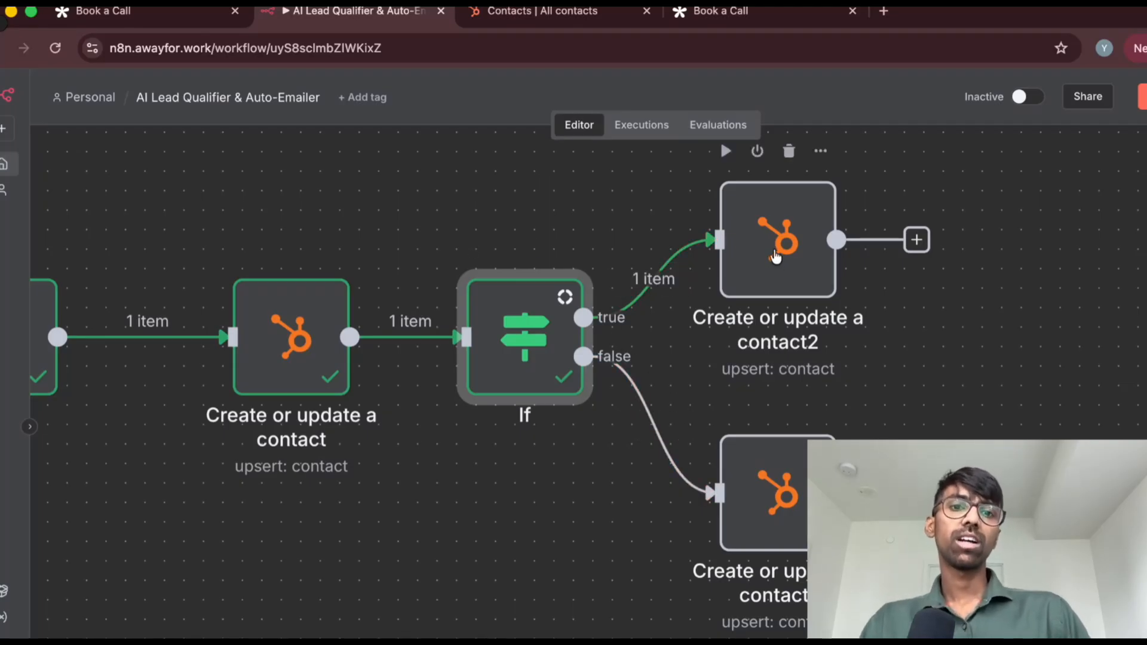
left_click(576, 17)
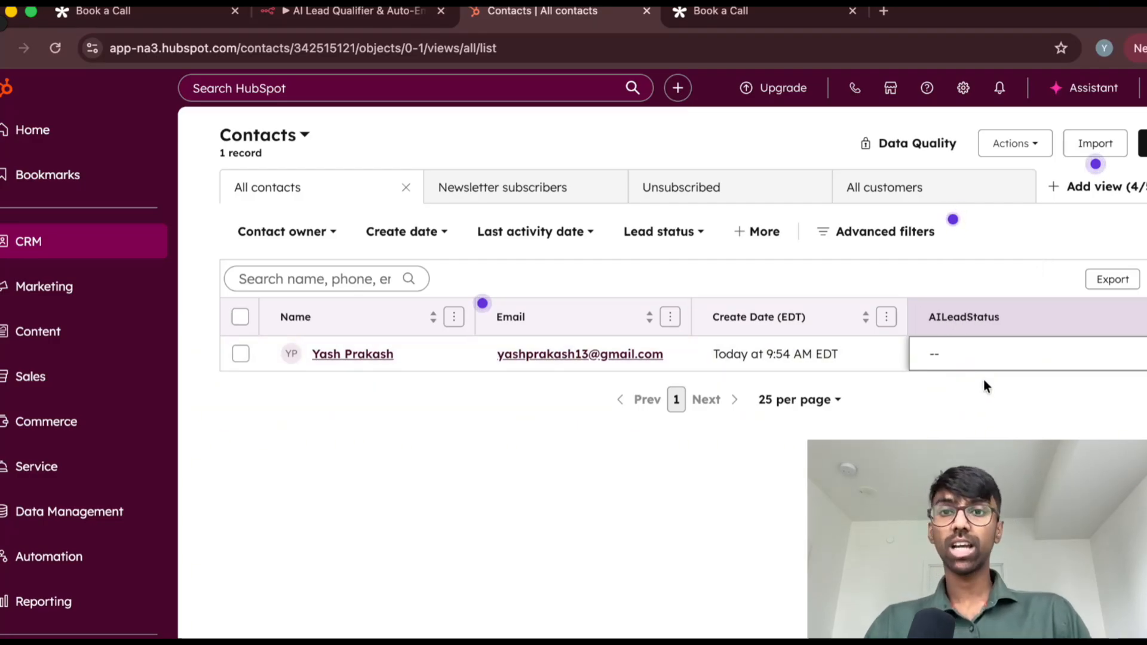
left_click(365, 11)
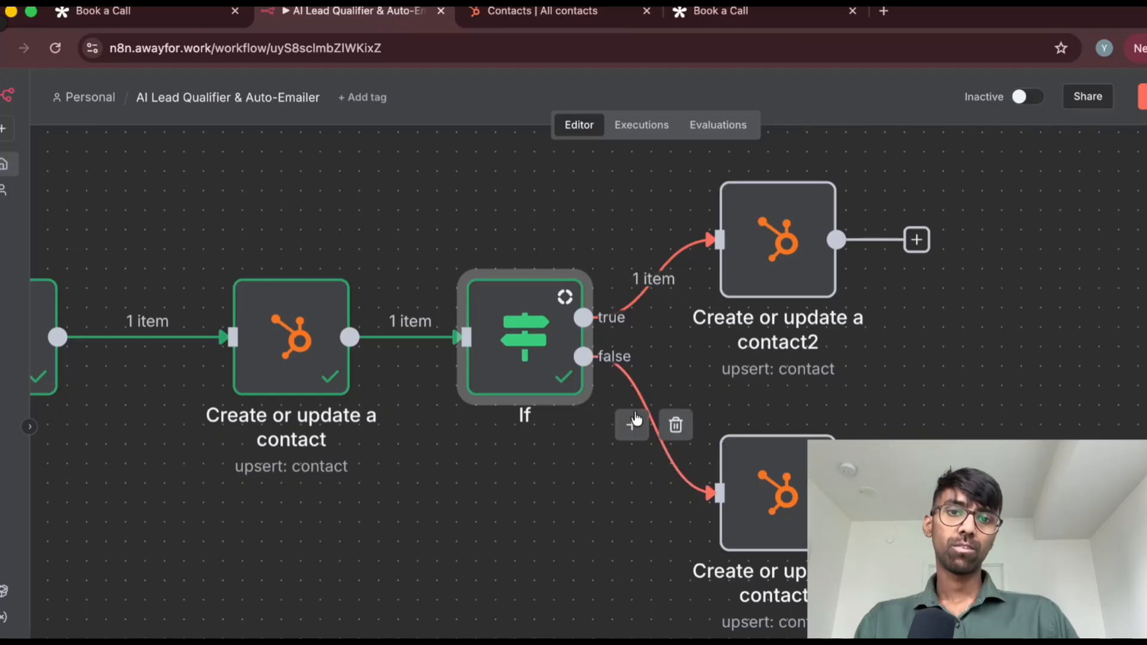
left_click(534, 11)
left_click(1009, 357)
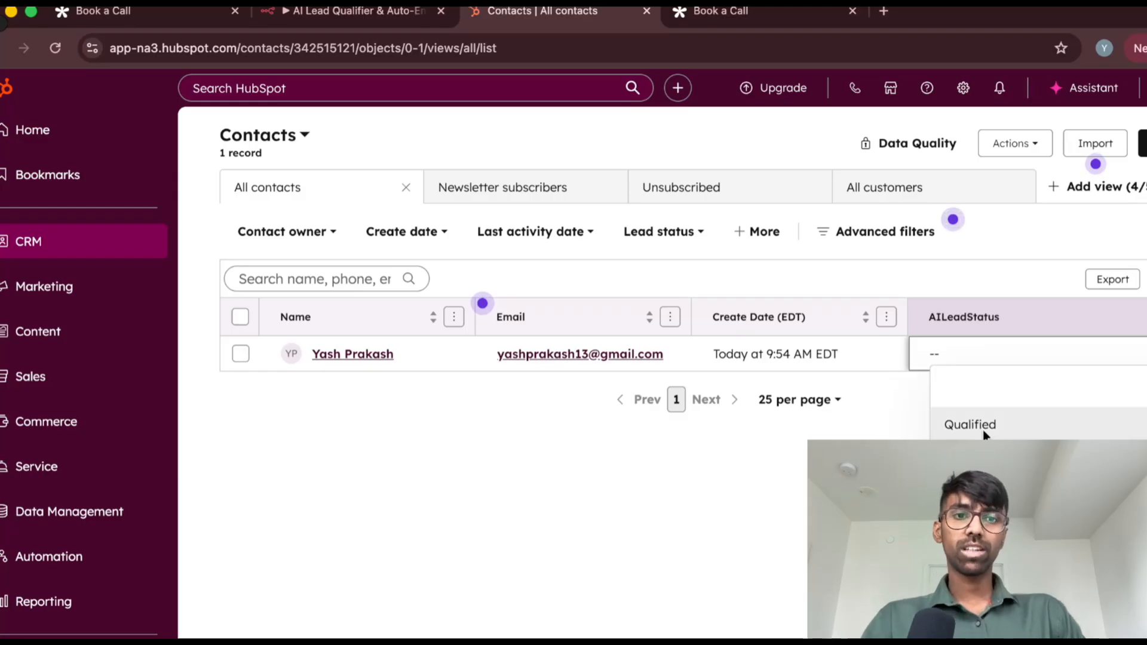
left_click(411, 14)
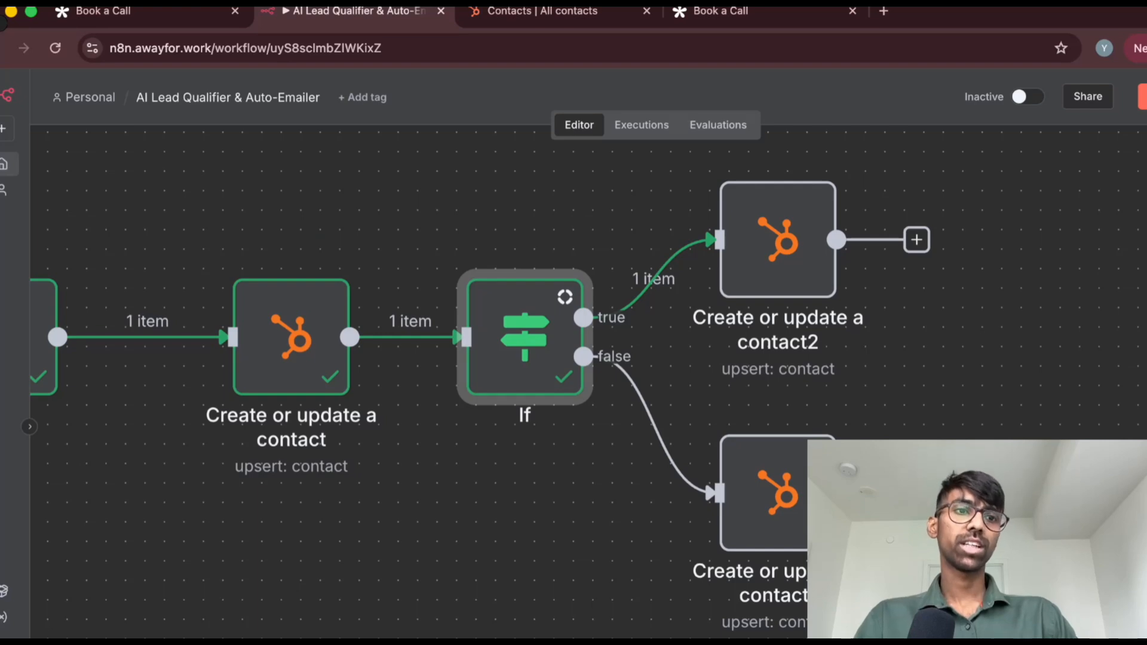
key("Tab")
type("hubs")
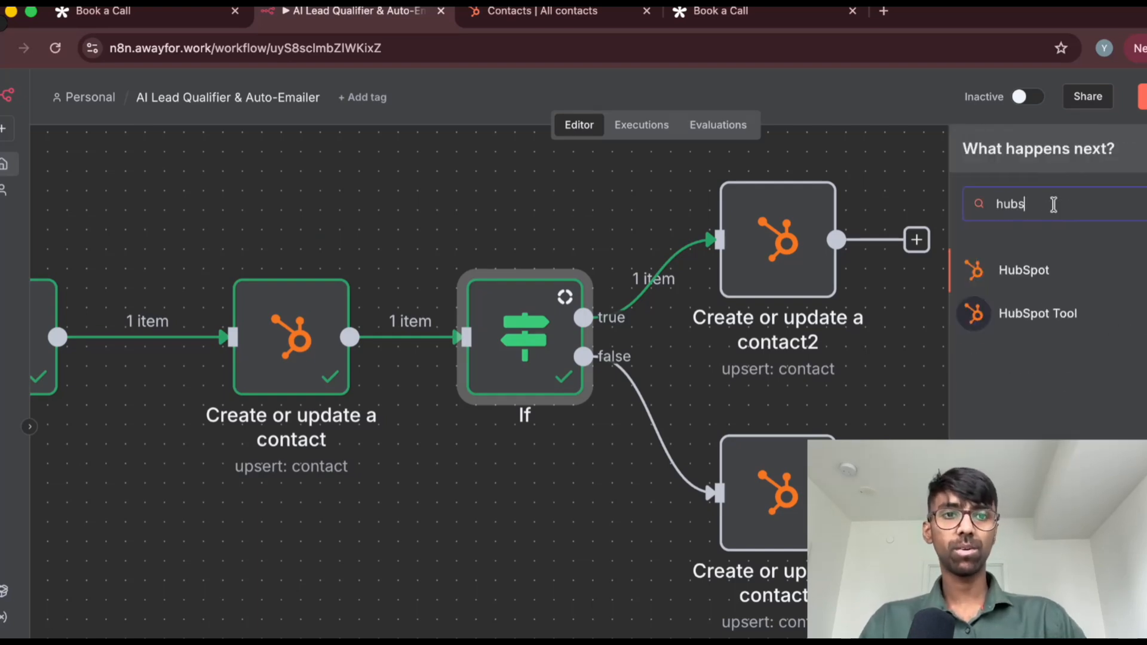
left_click(1034, 271)
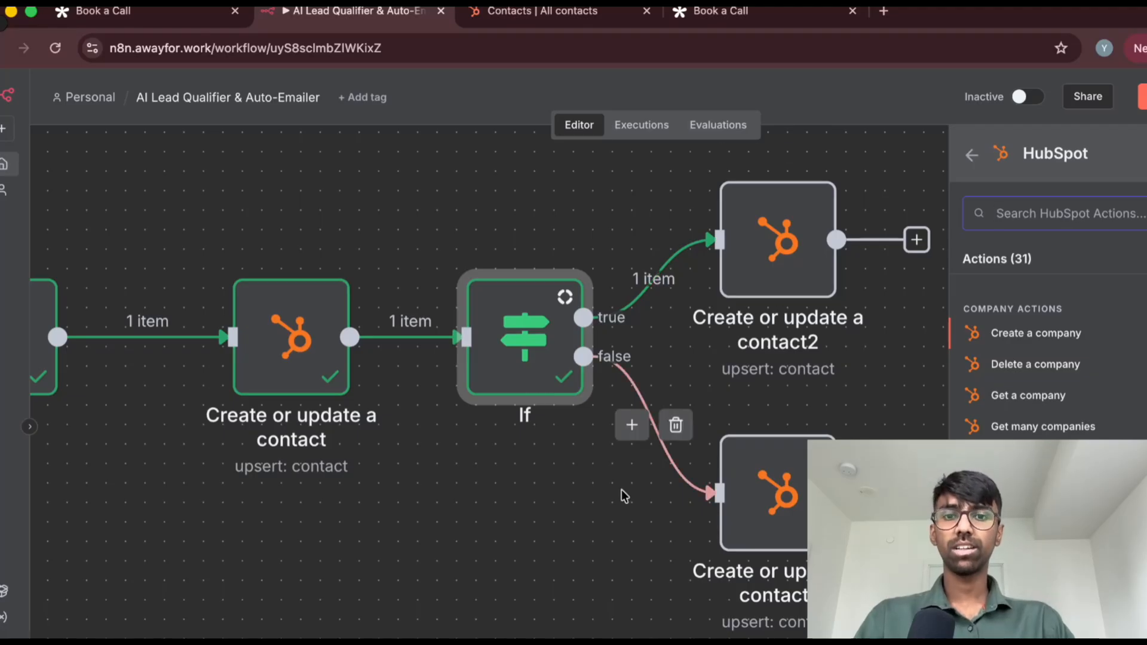
key("Escape")
Open the true-branch Create or update a contact2 node and examine the contact properties in its If input data
double_click(788, 254)
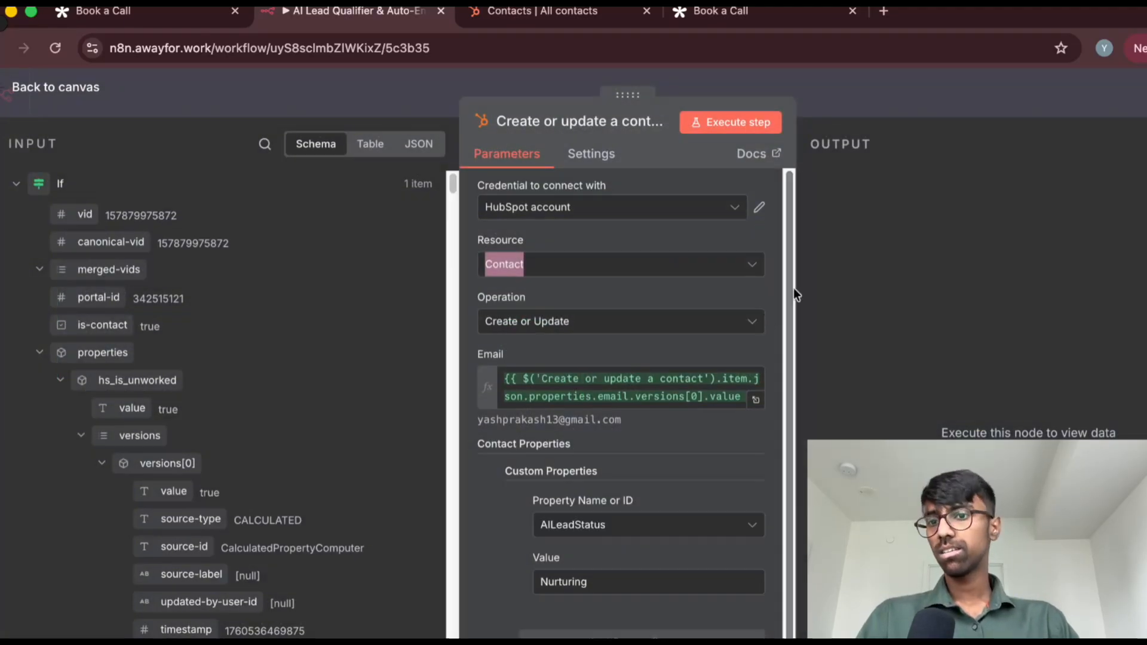
scroll(225, 277, "down", 3)
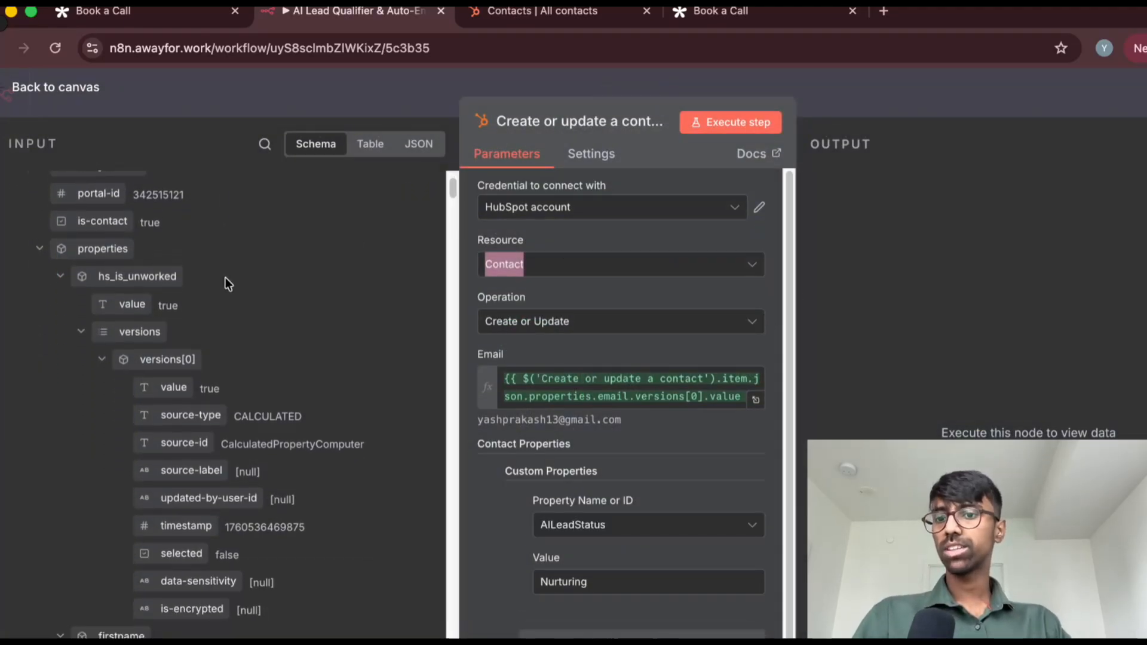
scroll(225, 278, "down", 8)
scroll(127, 292, "up", 10)
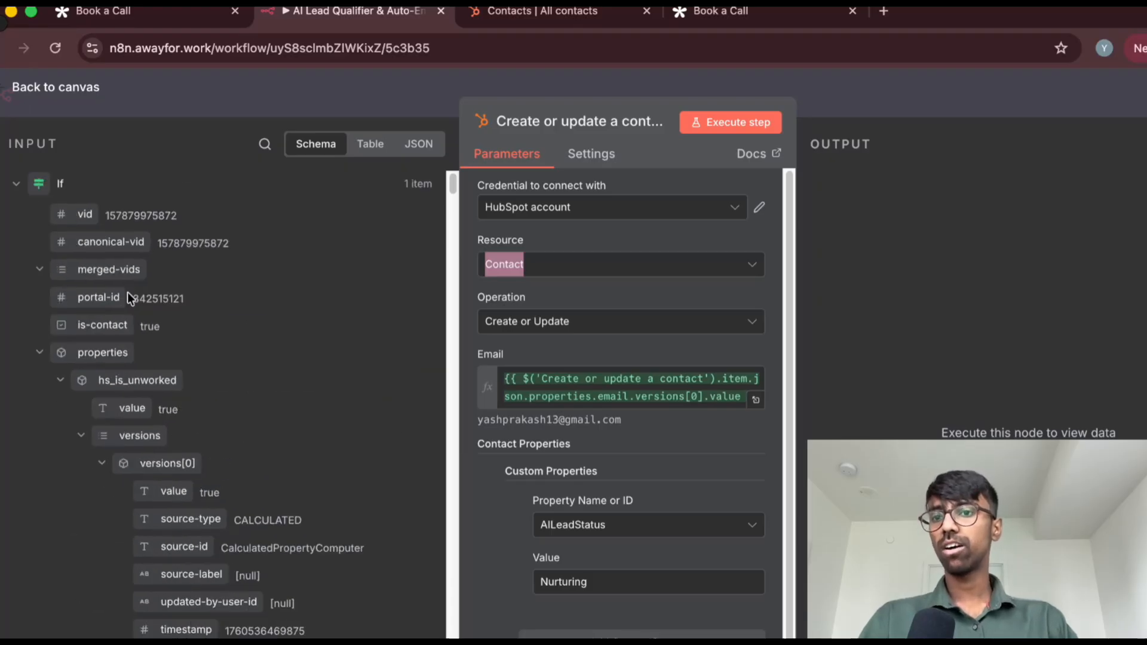
scroll(104, 308, "down", 10)
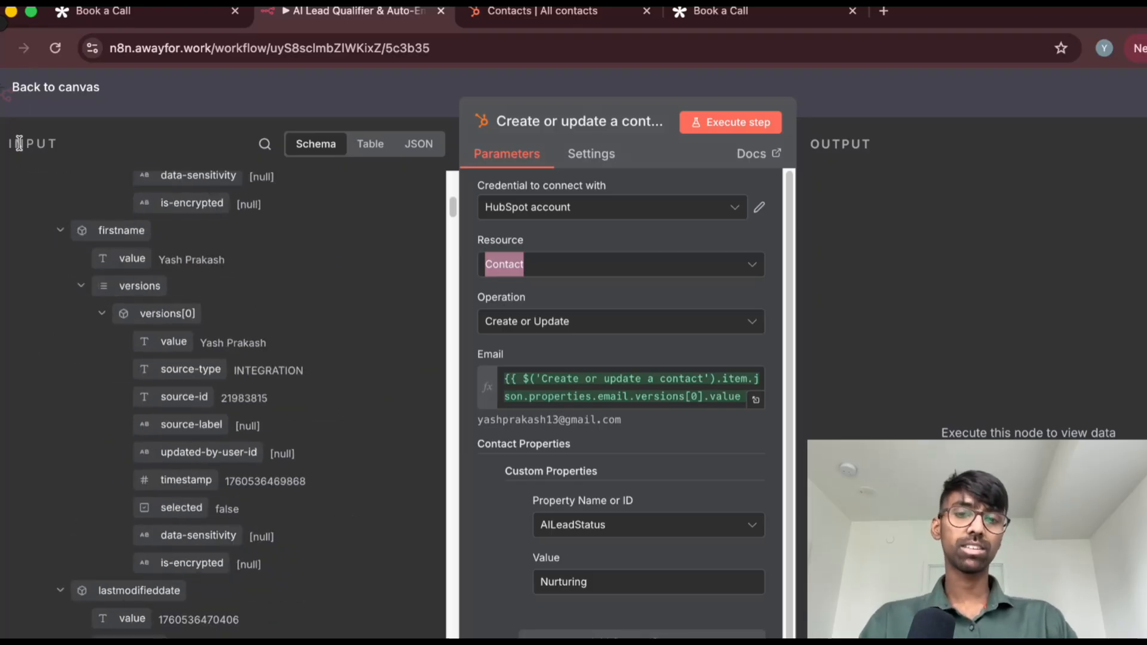
scroll(114, 308, "down", 1)
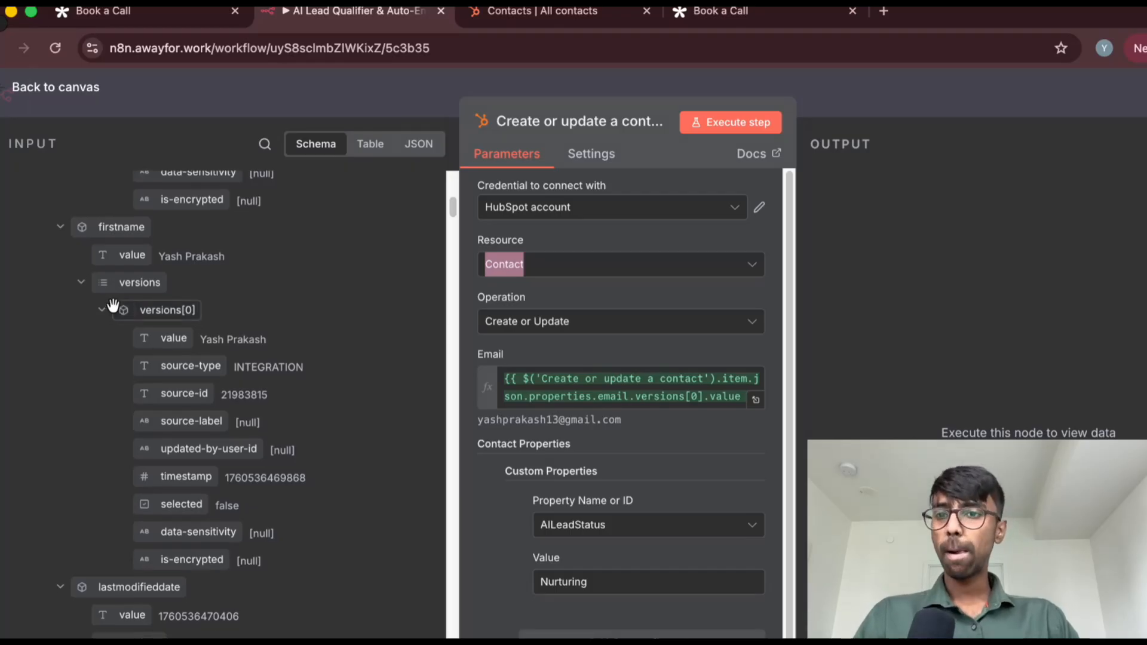
scroll(113, 306, "up", 10)
scroll(112, 308, "down", 2)
scroll(112, 308, "up", 3)
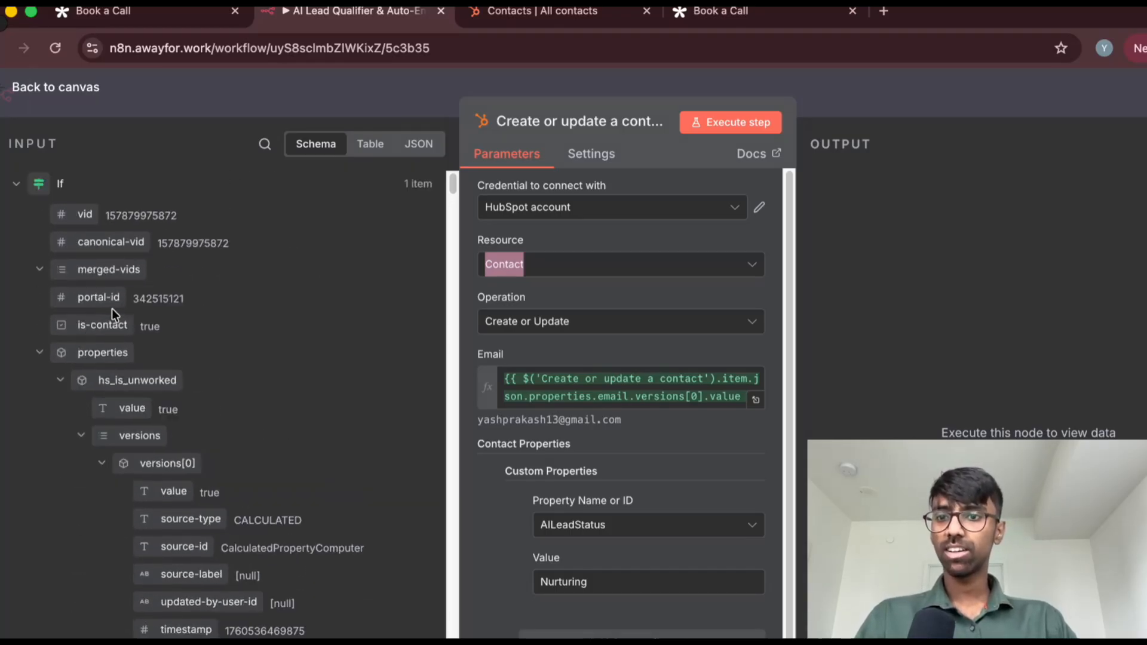
scroll(212, 343, "down", 10)
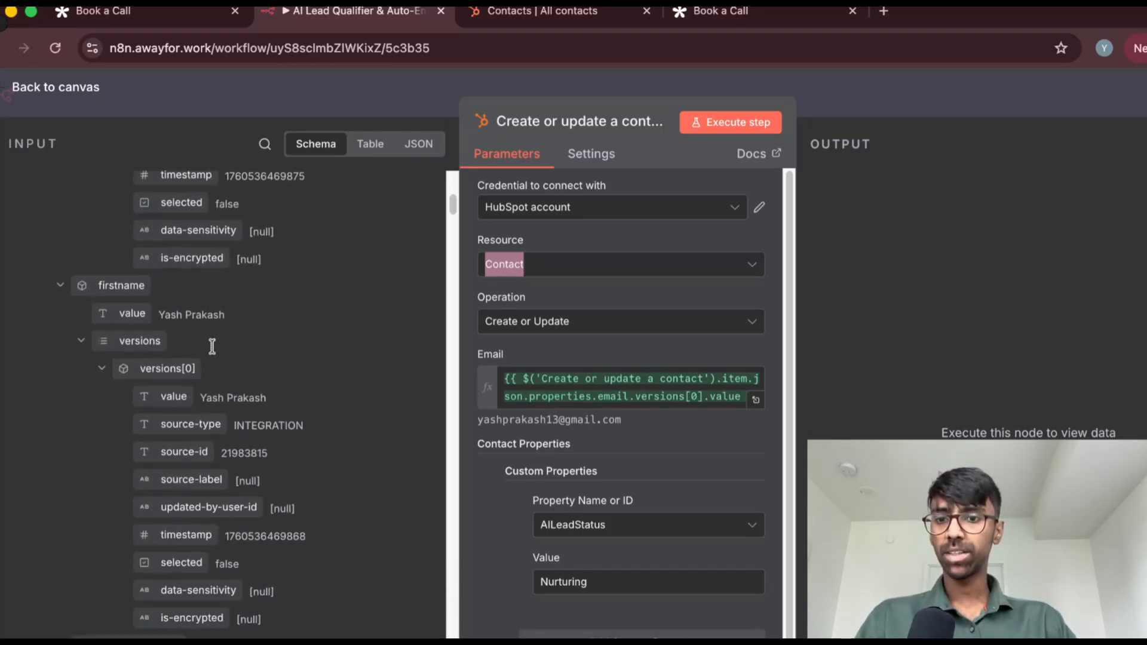
scroll(213, 345, "down", 2)
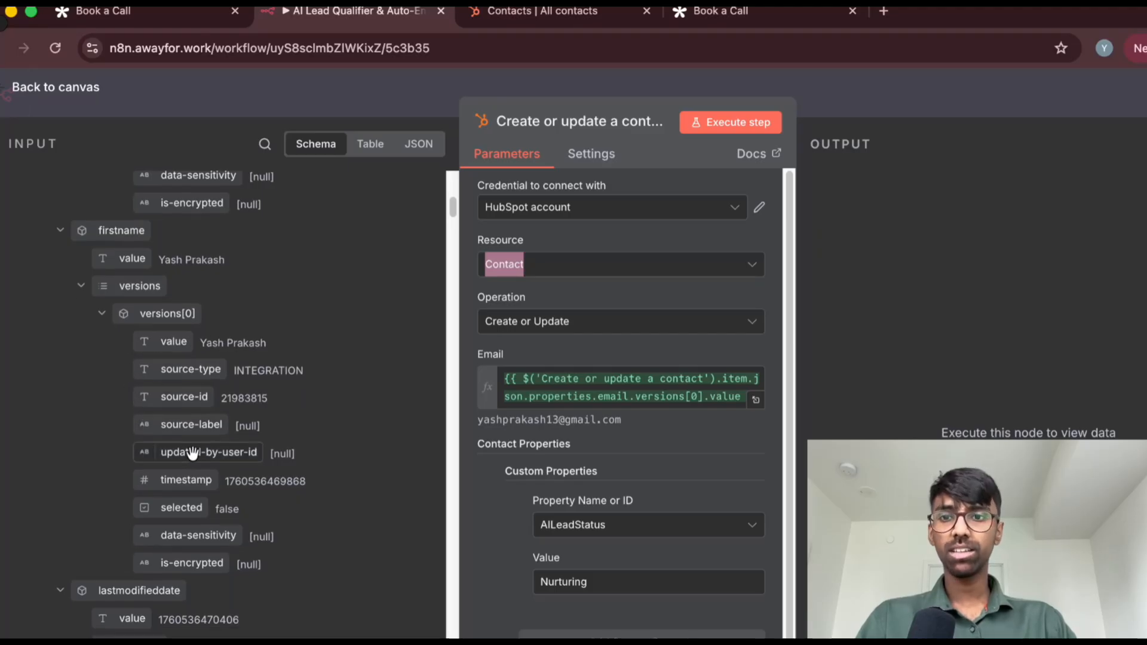
scroll(187, 432, "down", 10)
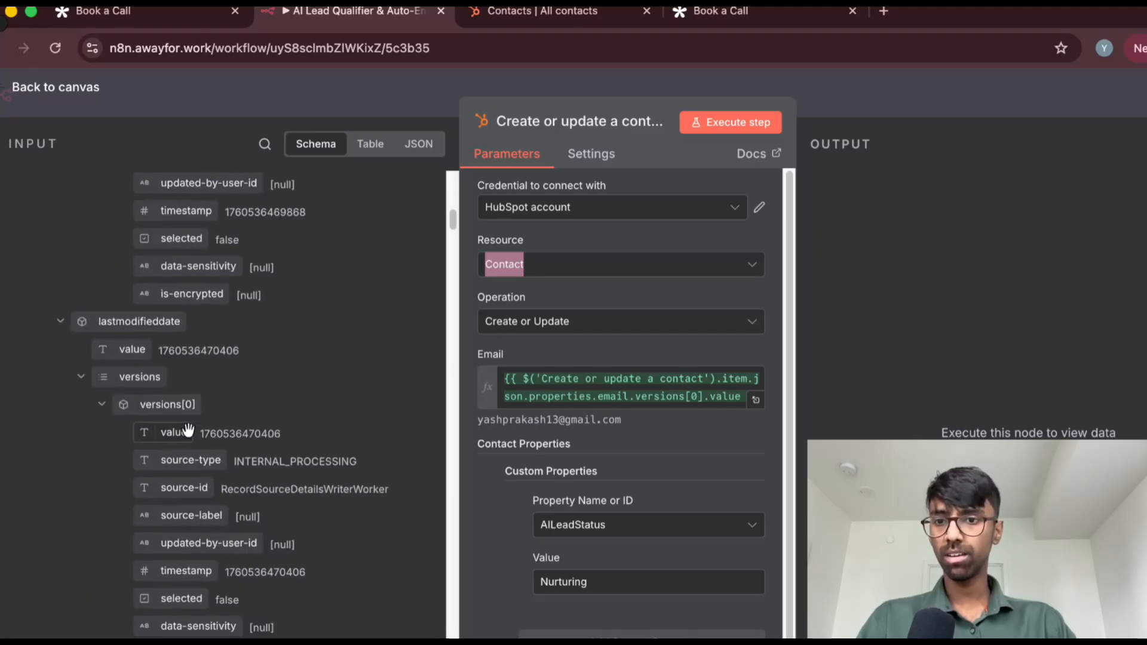
scroll(188, 432, "down", 10)
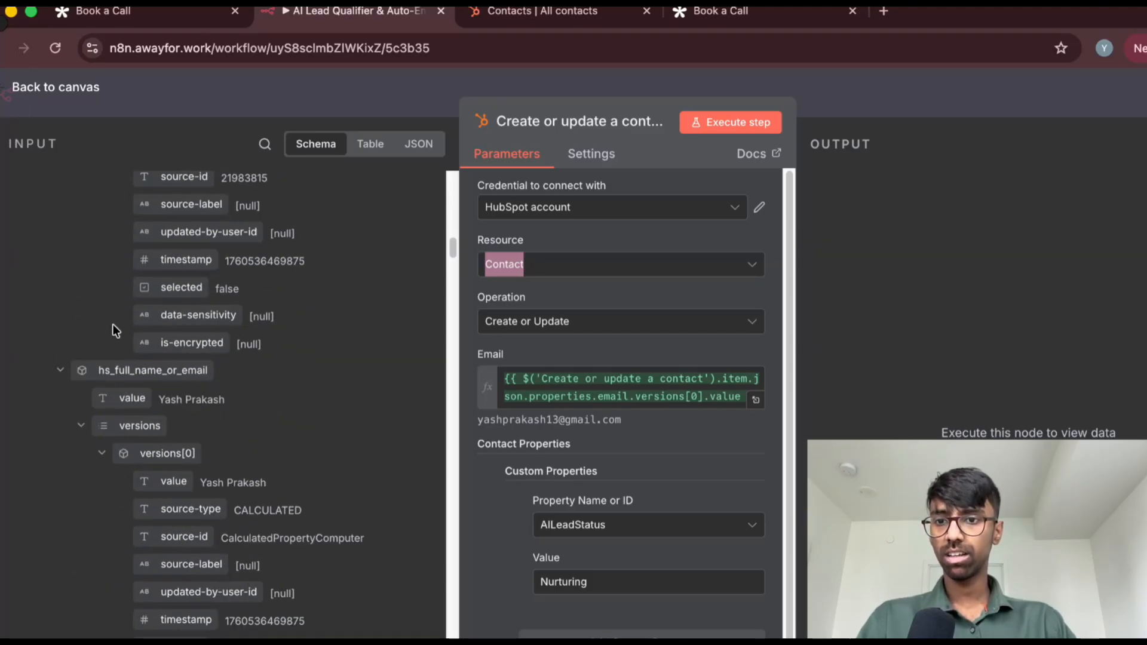
scroll(113, 324, "down", 12)
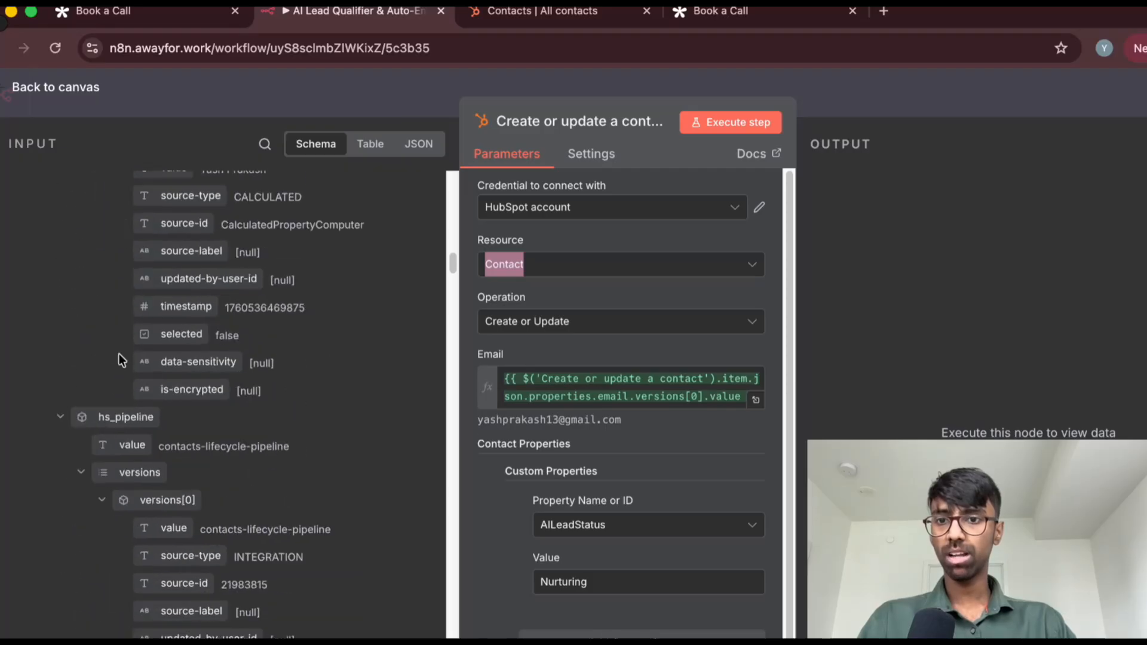
scroll(120, 353, "down", 20)
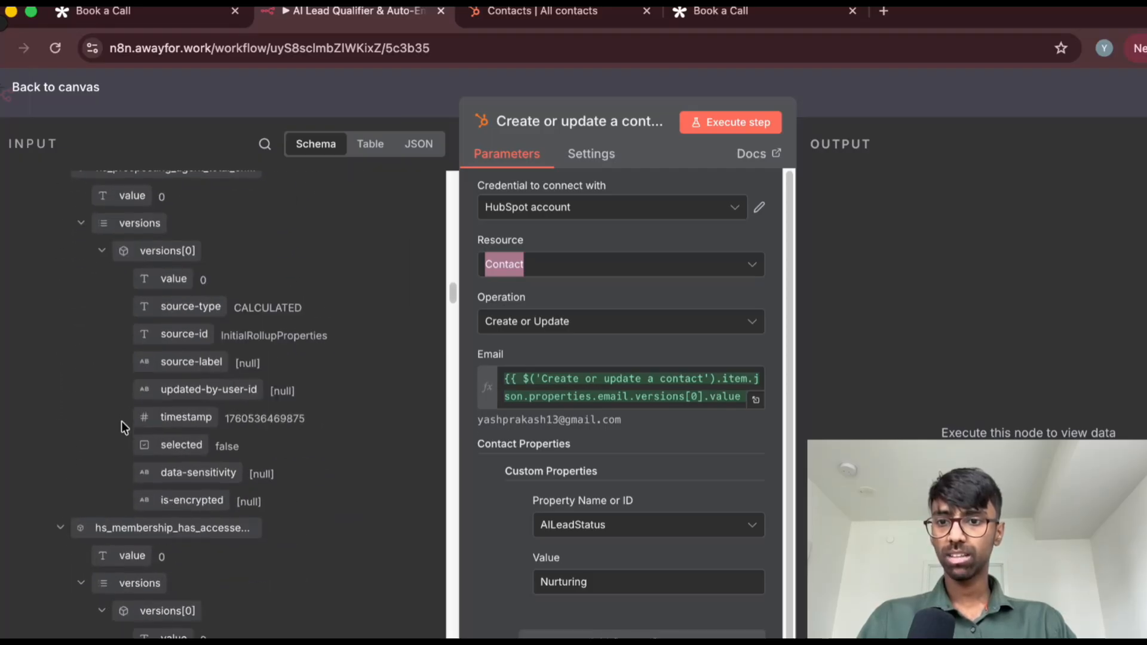
scroll(121, 422, "down", 14)
scroll(123, 425, "down", 9)
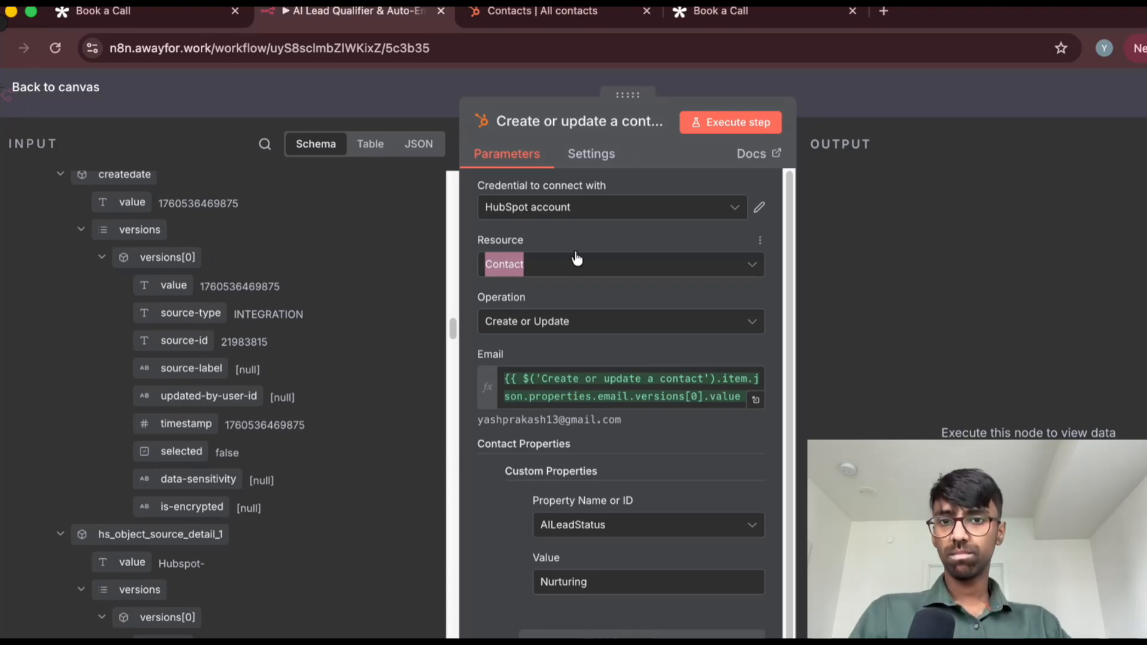
Review the node's HubSpot credential, operation and email expression, then look at the HubSpot contacts list and return to the n8n node
left_click(579, 232)
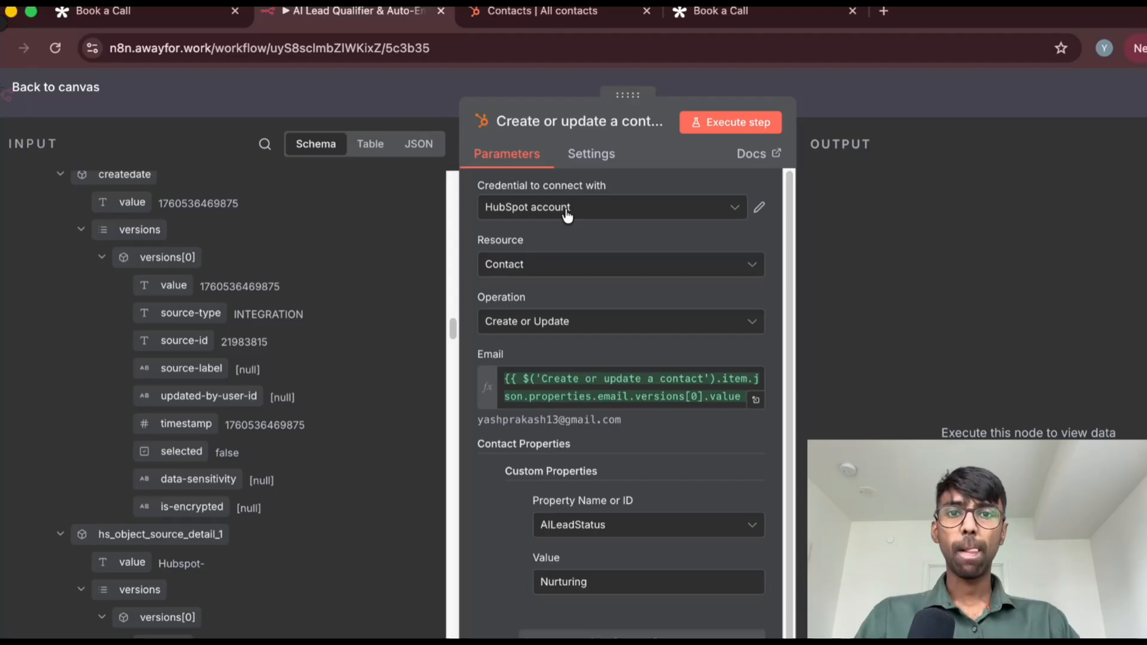
left_click(567, 210)
left_click(566, 213)
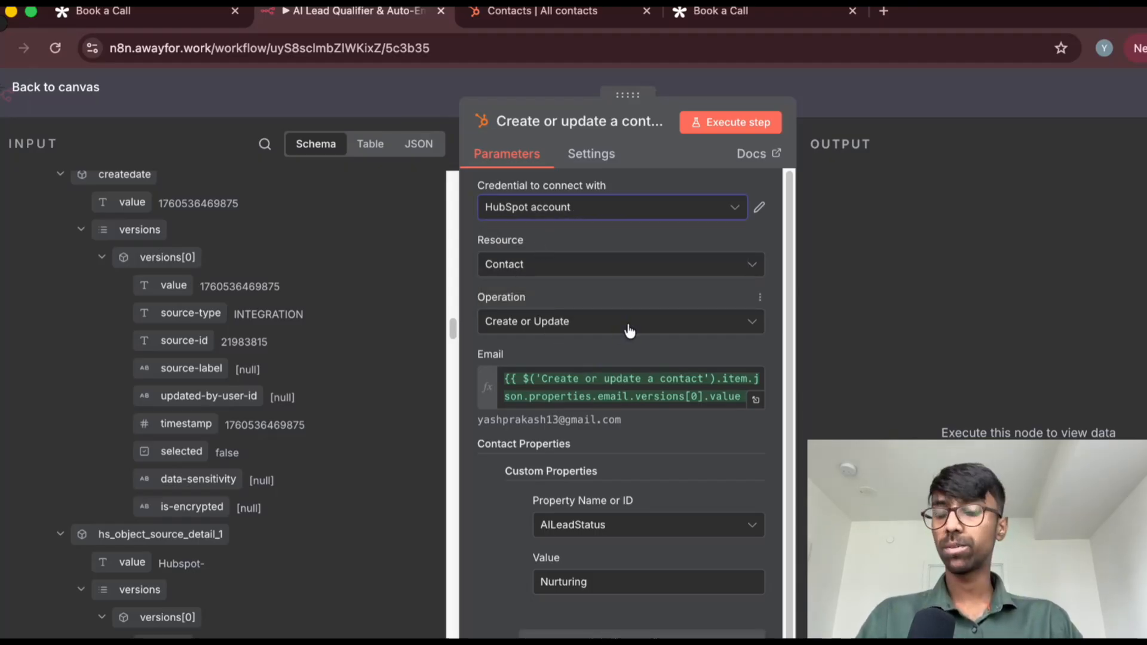
scroll(521, 288, "down", 2)
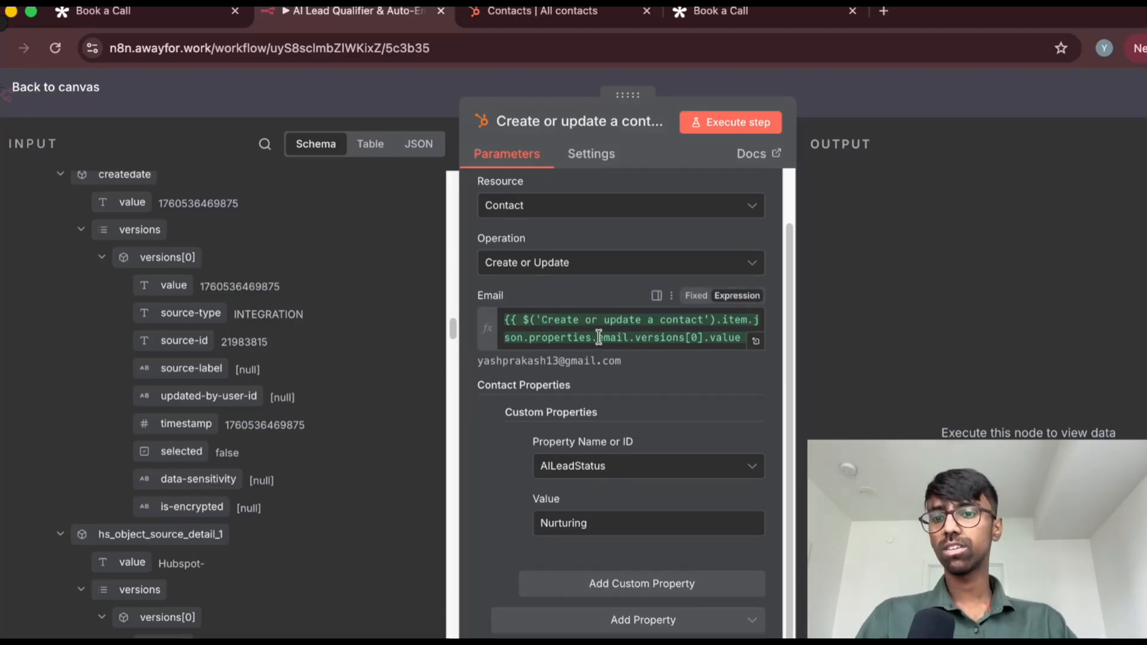
left_click(622, 15)
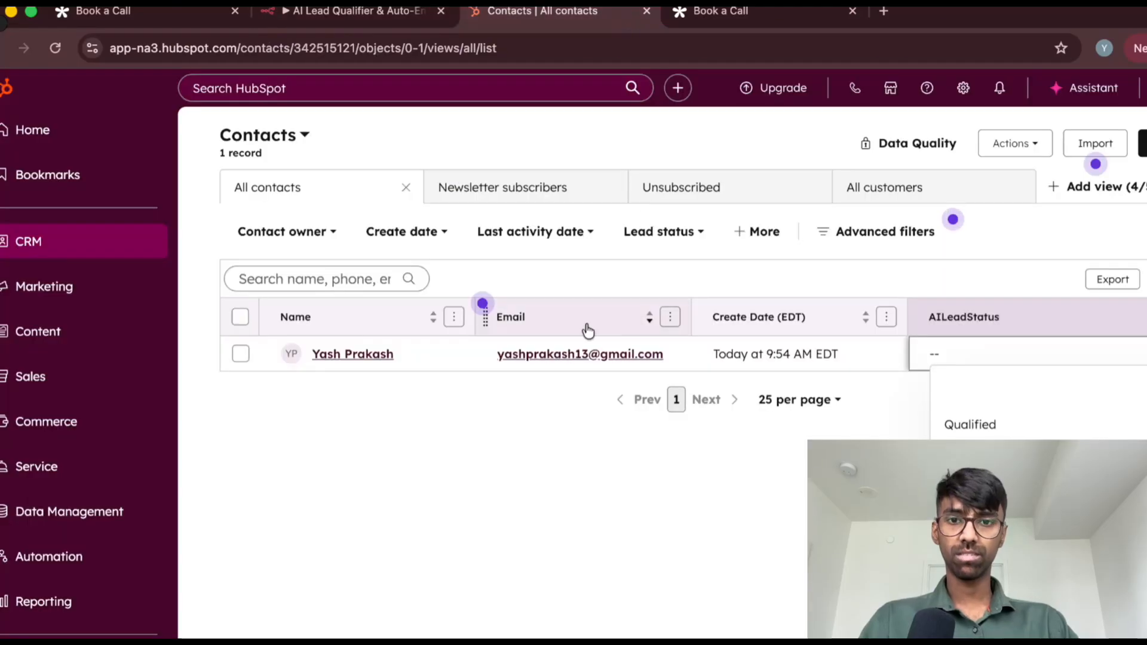
left_click(389, 12)
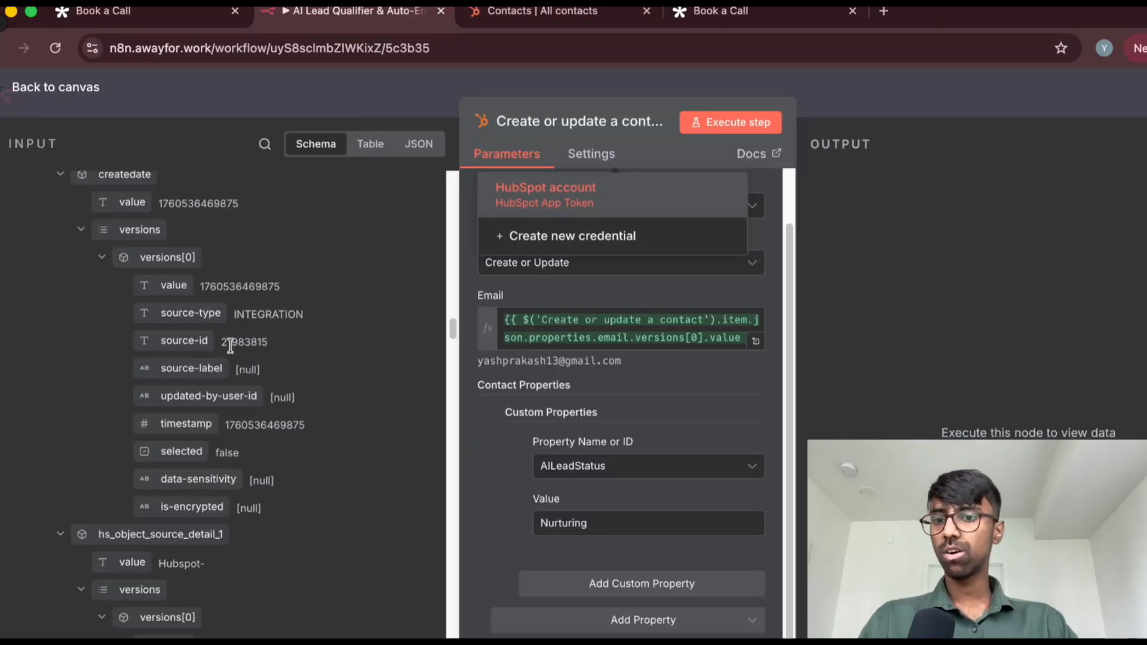
Search the node's input fields for "email" and compare the contact's email property with the Email expression
scroll(230, 346, "down", 10)
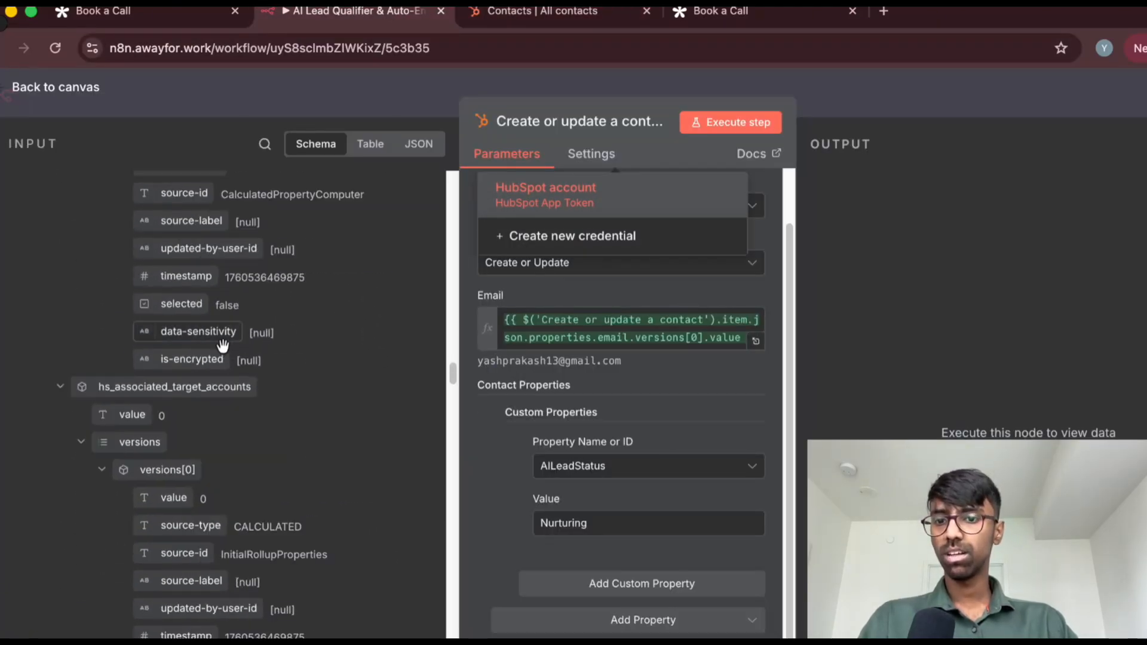
scroll(222, 345, "down", 5)
left_click(264, 144)
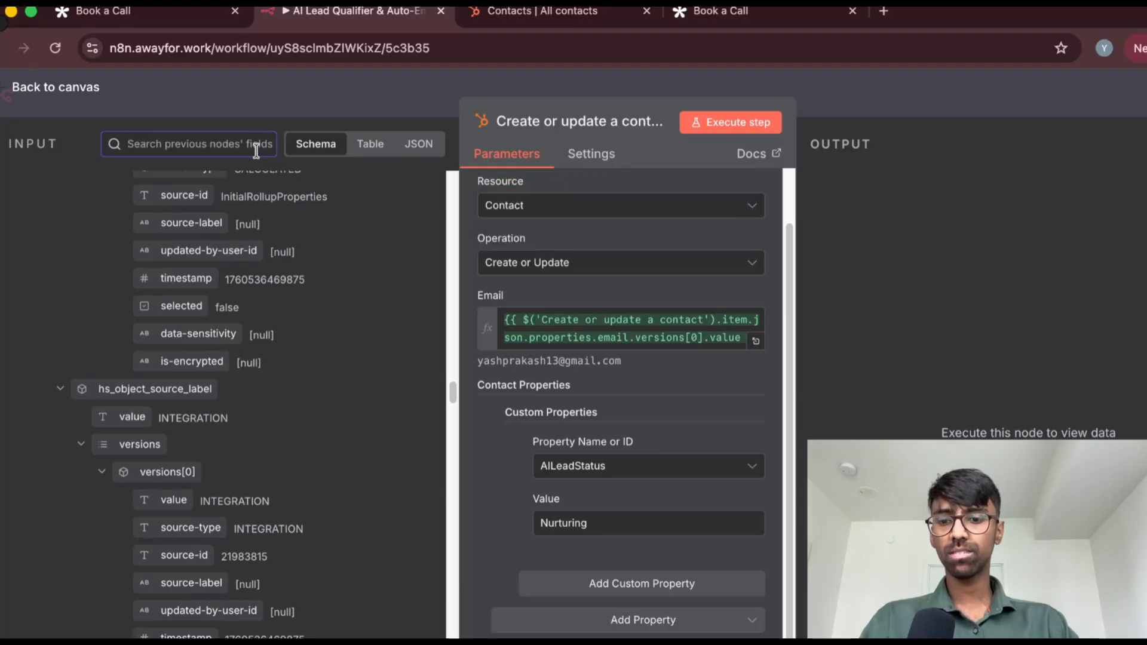
type("email")
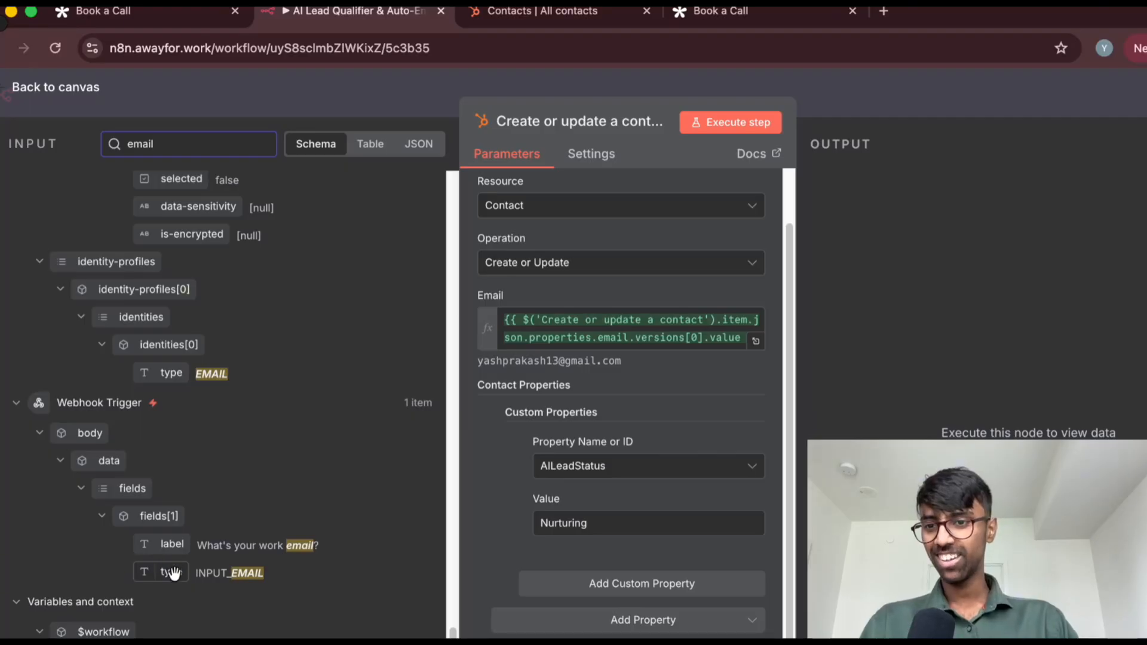
scroll(179, 538, "up", 5)
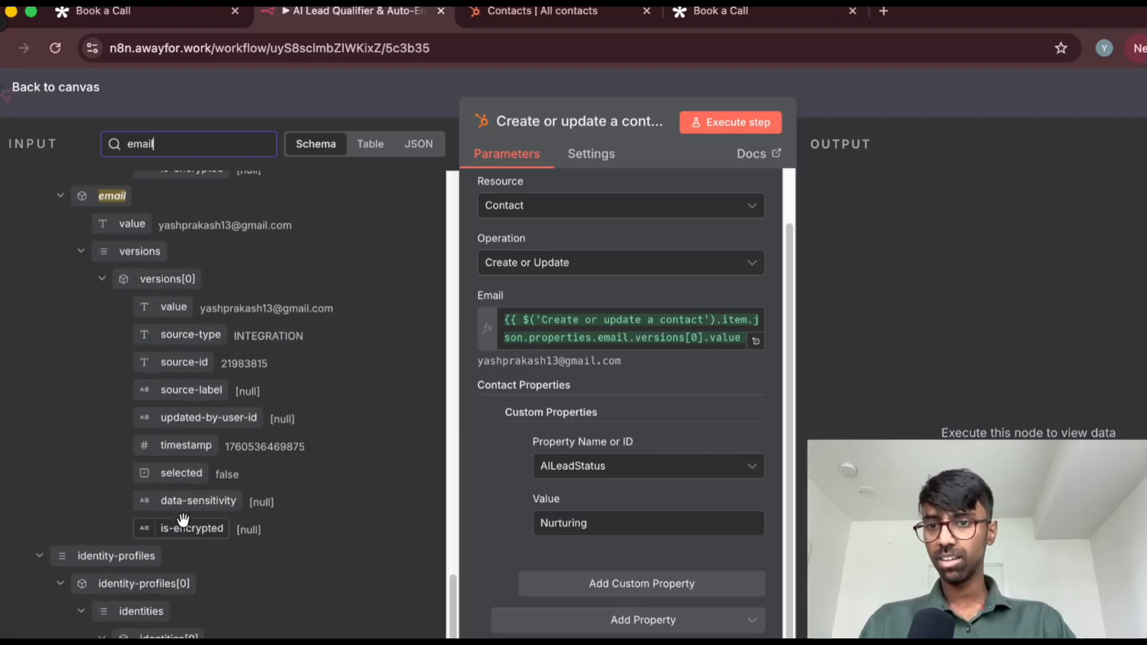
scroll(183, 519, "up", 3)
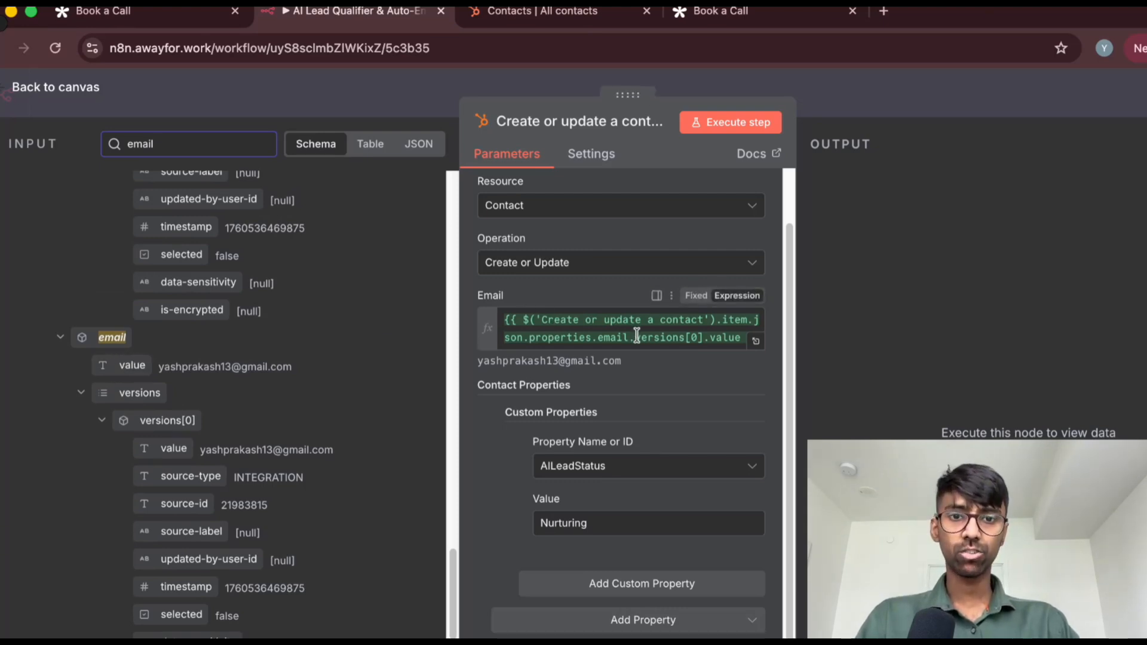
scroll(630, 349, "down", 1)
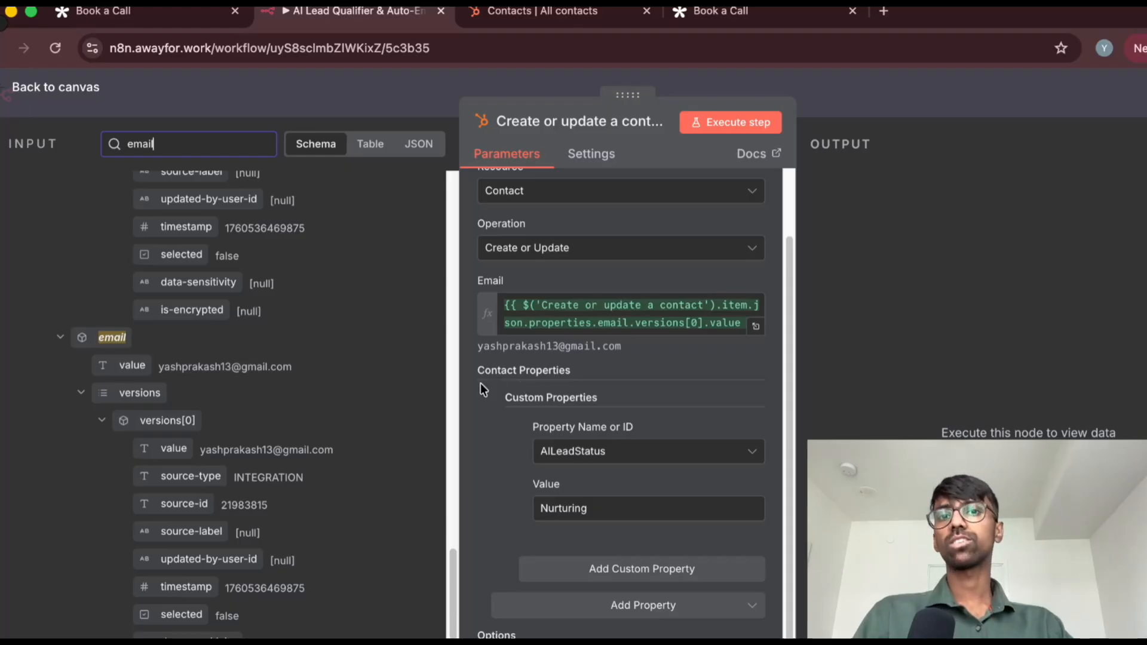
Compare the node's AILeadStatus custom property and its value with the AILeadStatus column in the HubSpot contacts list
left_click(592, 14)
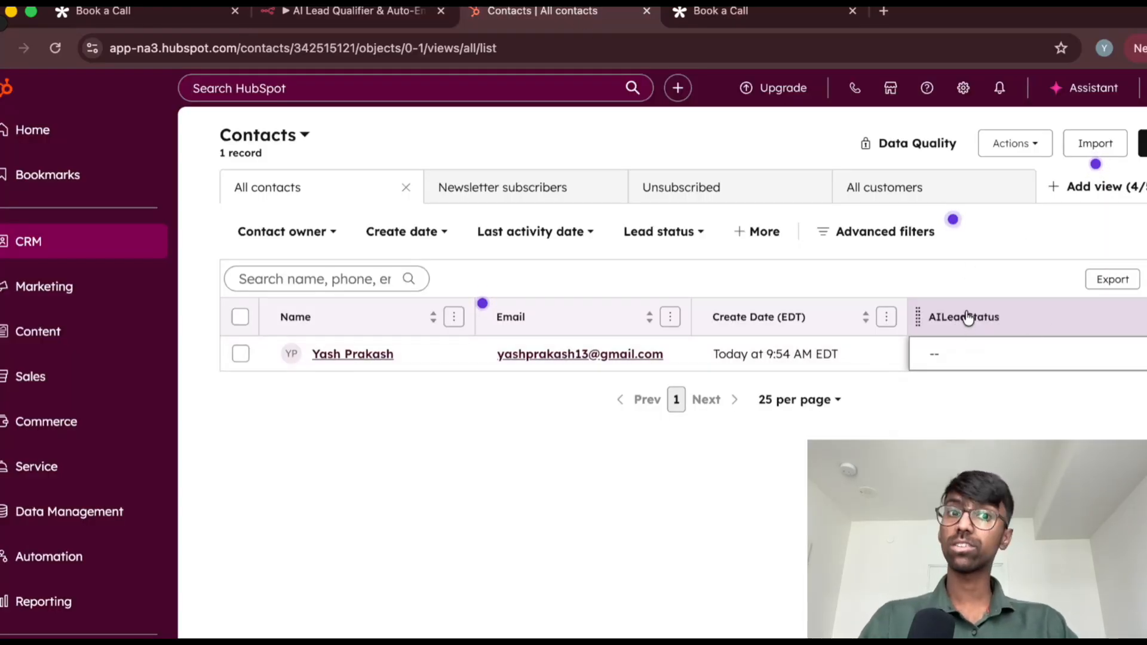
left_click(338, 12)
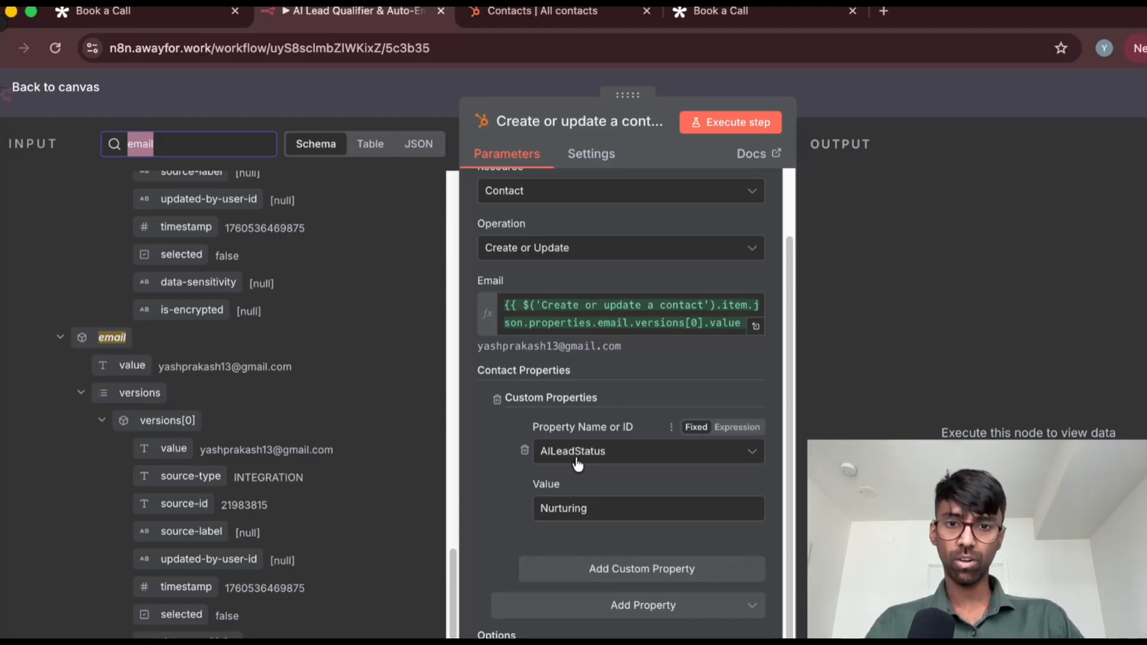
left_click(574, 13)
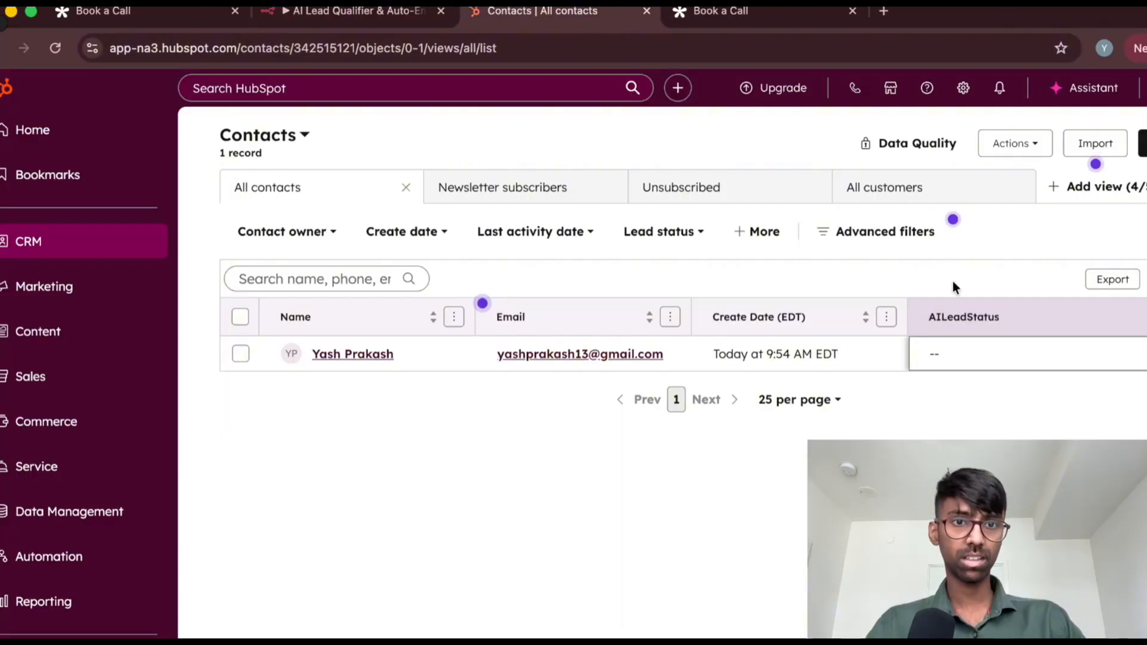
left_click(365, 14)
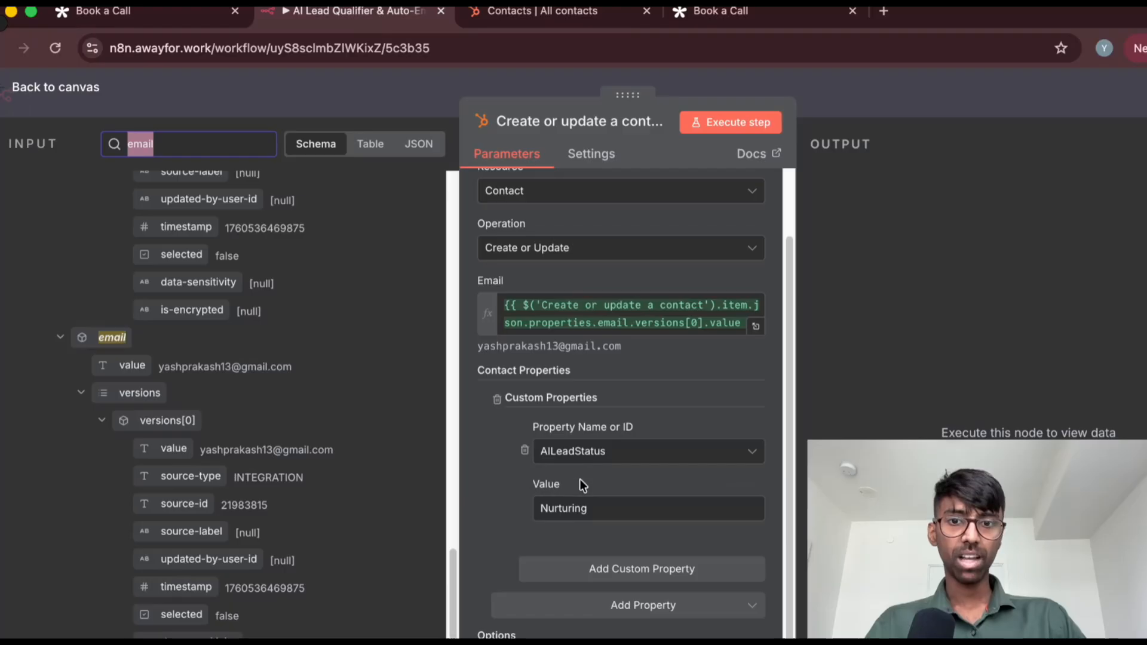
left_click(601, 513)
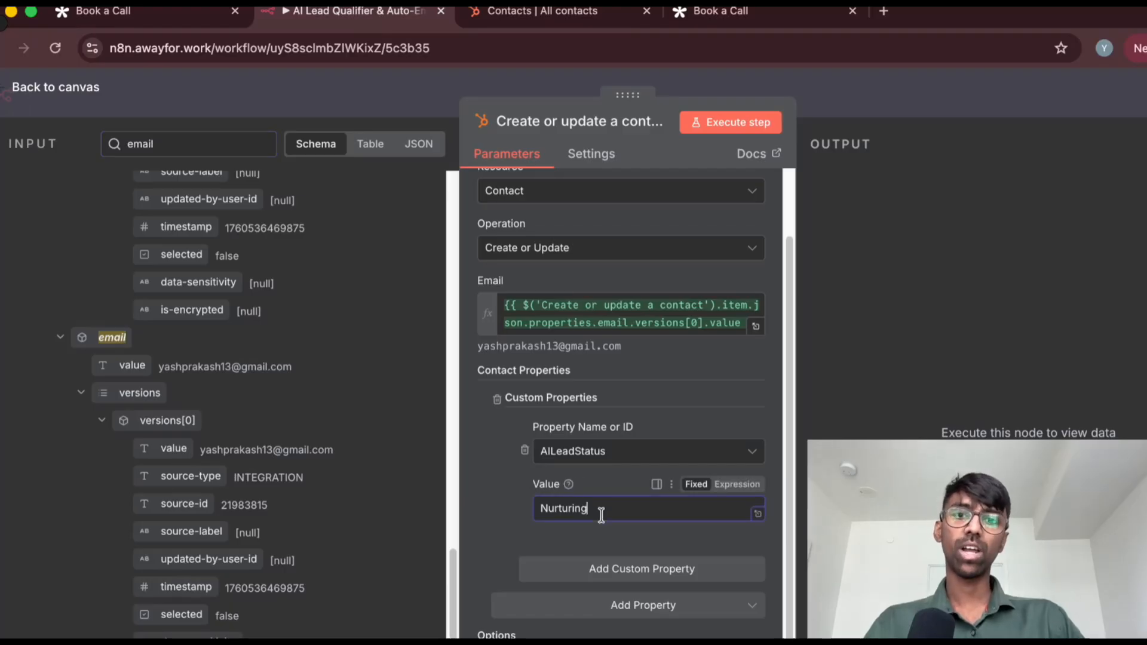
left_click(503, 488)
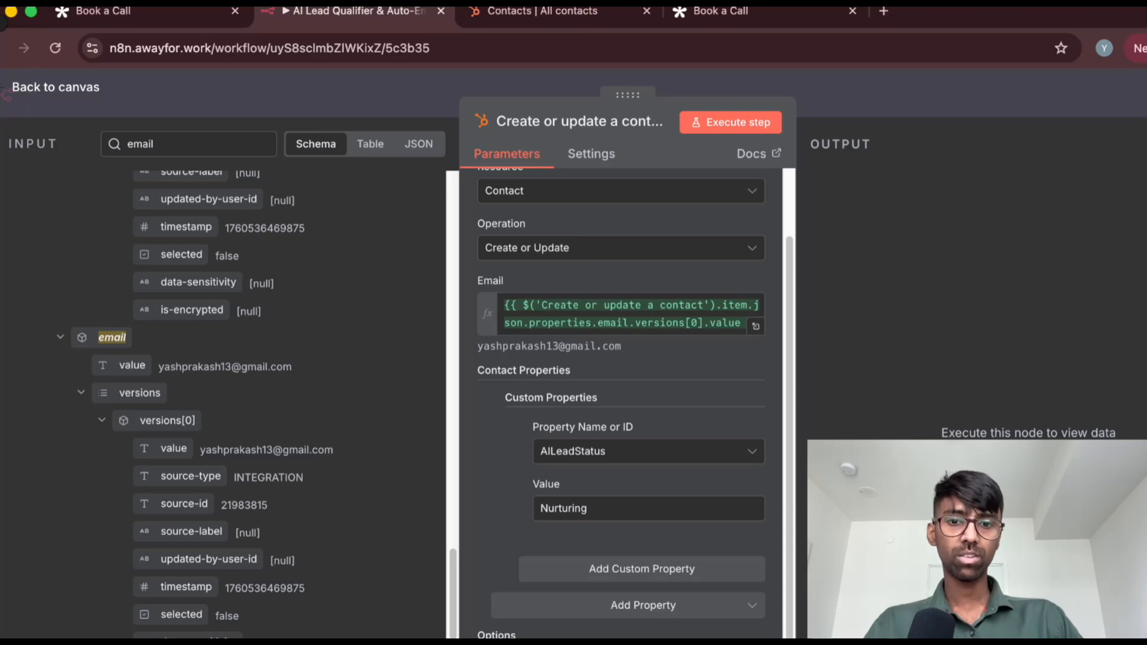
Execute the true-branch contact node with the Nurturing value and view its output
left_click(754, 121)
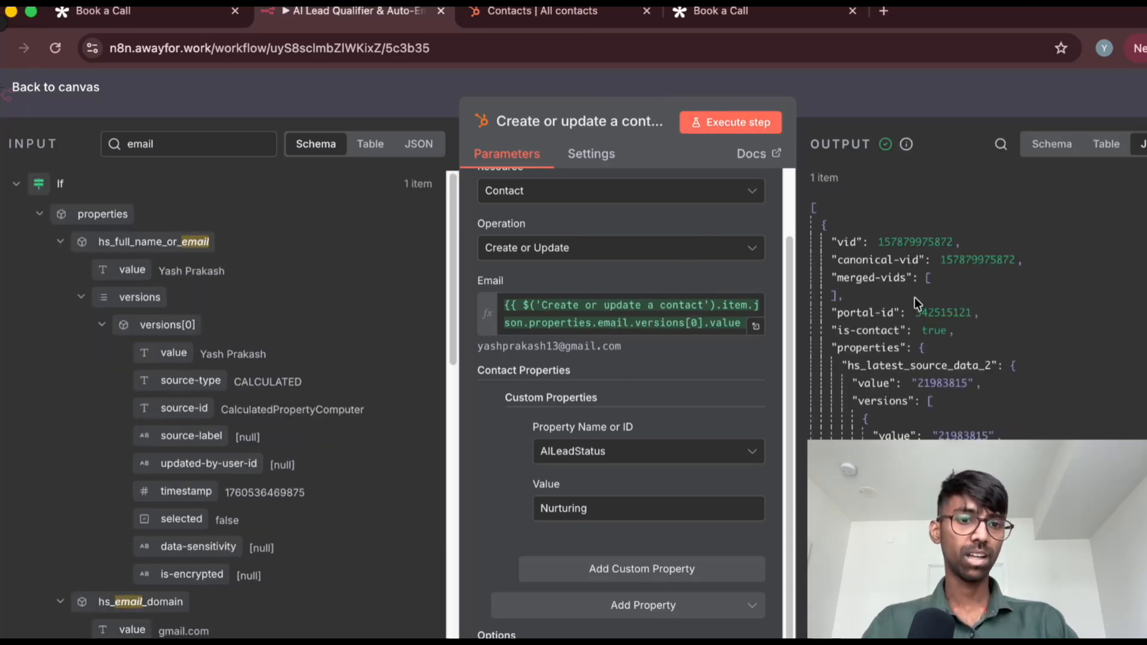
scroll(913, 289, "down", 5)
scroll(913, 288, "up", 10)
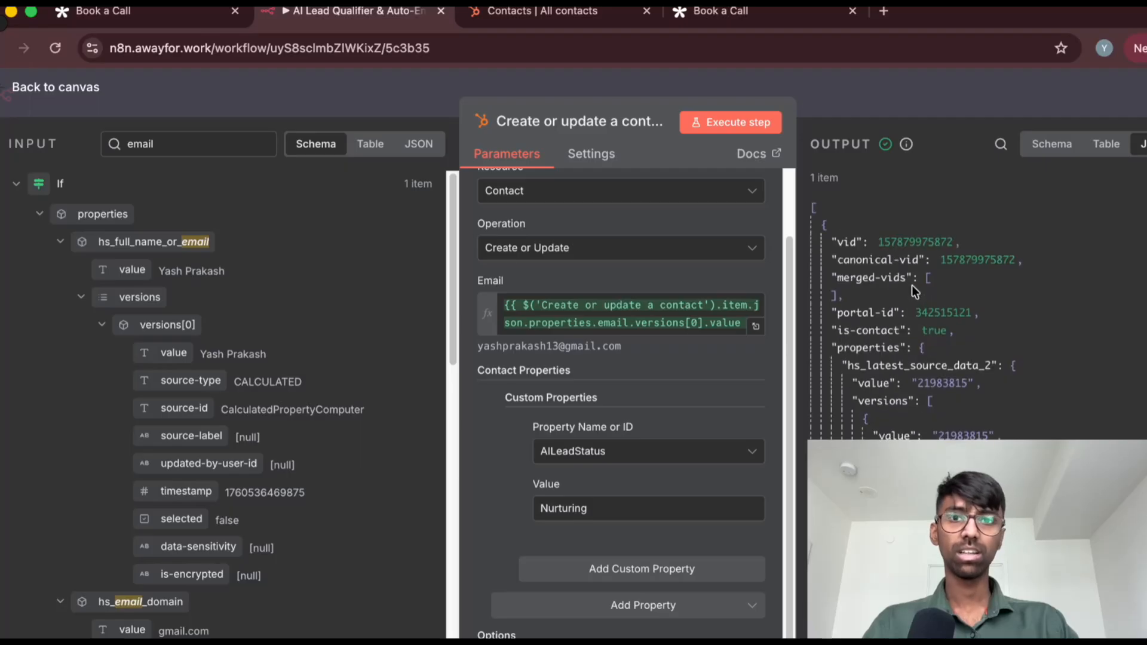
Set the AILeadStatus property's value to Qualified and execute the true-branch contact node
double_click(559, 508)
type("Qu")
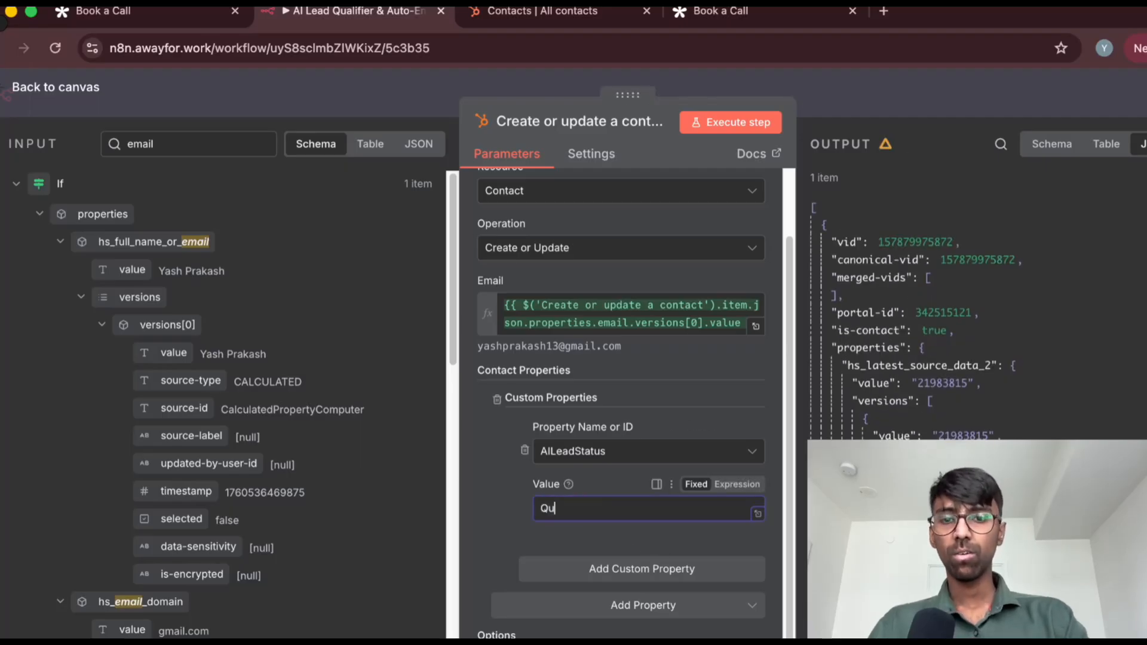
type("alified")
left_click(517, 510)
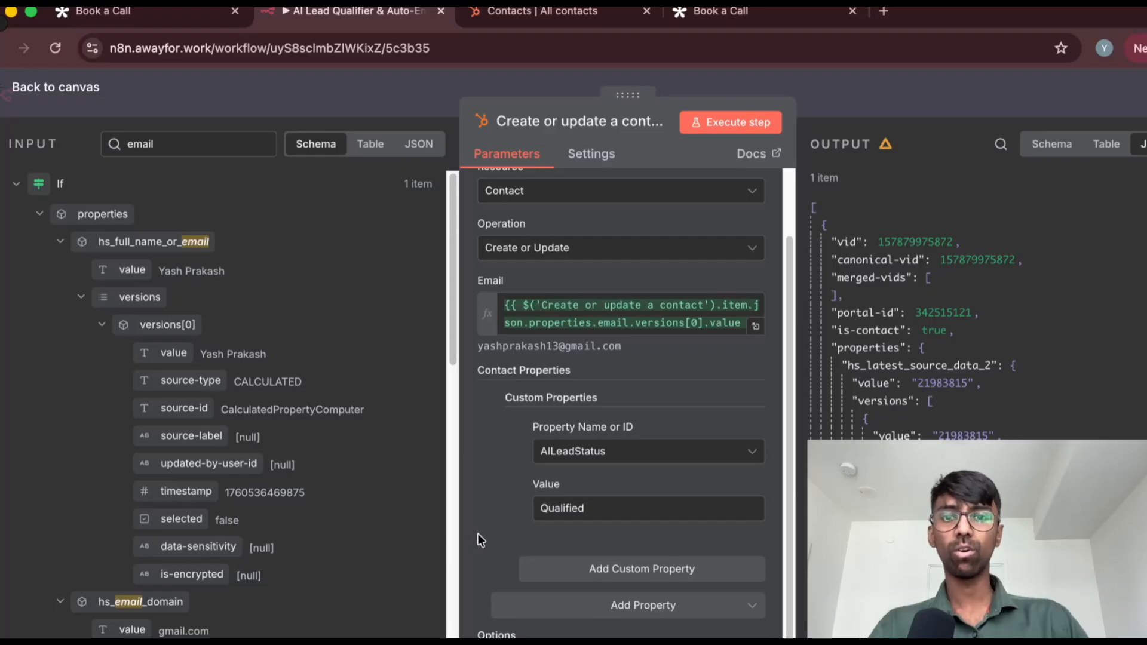
left_click(717, 119)
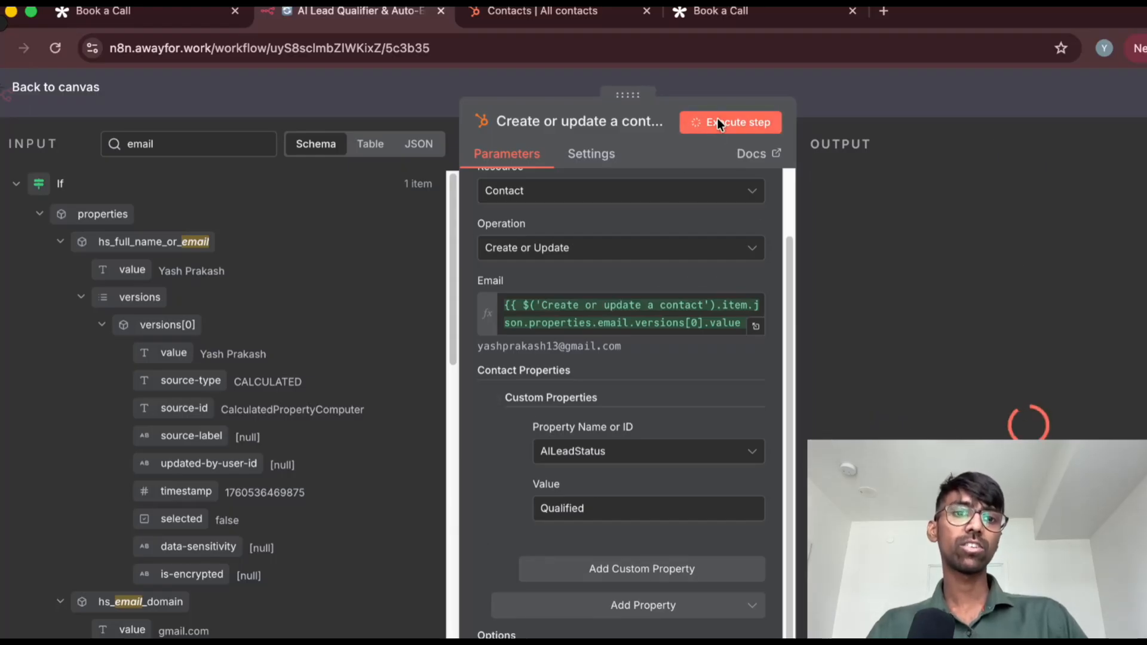
View the executed node's output, then switch to HubSpot and refresh the contacts list to check the contact's AILeadStatus
scroll(927, 387, "down", 5)
scroll(927, 387, "up", 5)
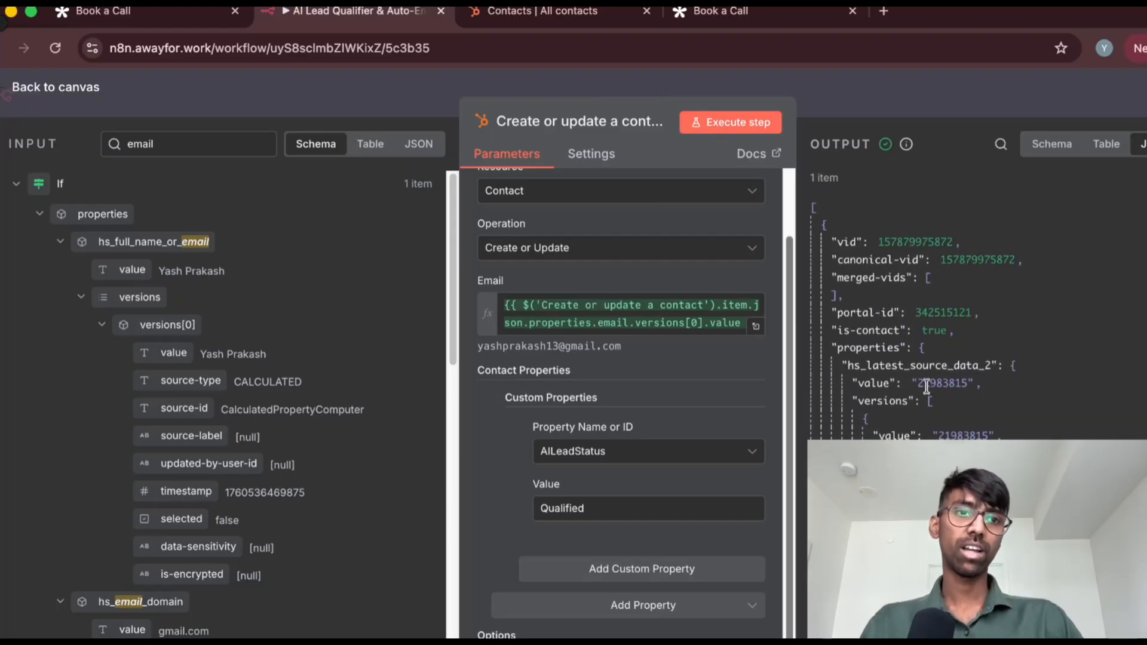
left_click(534, 10)
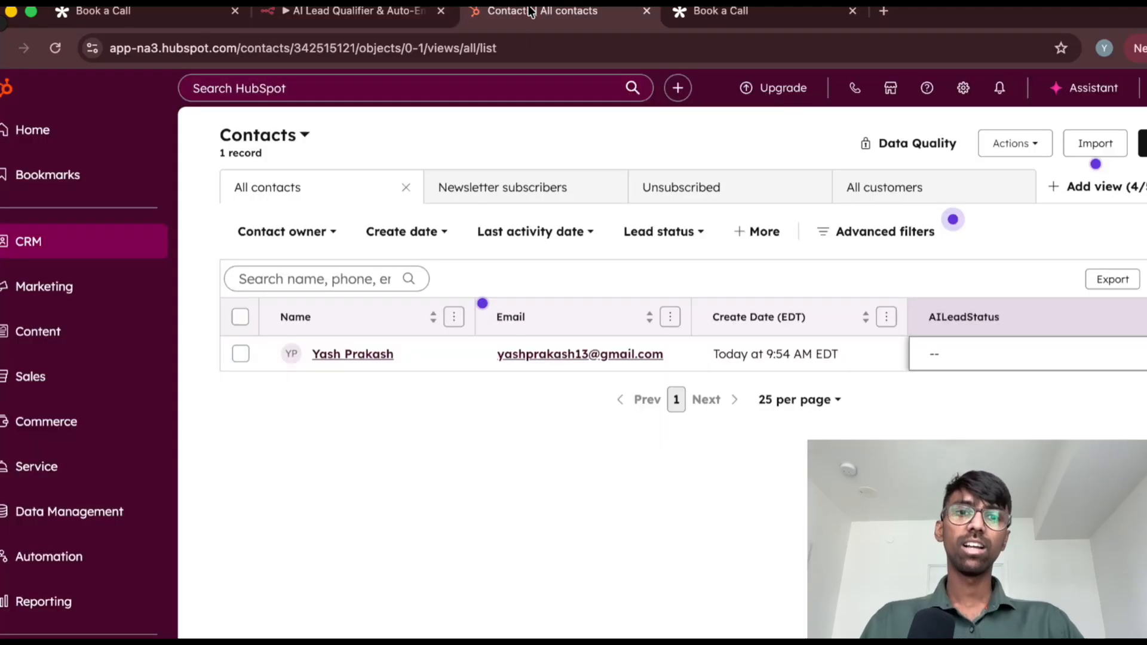
key("super+r")
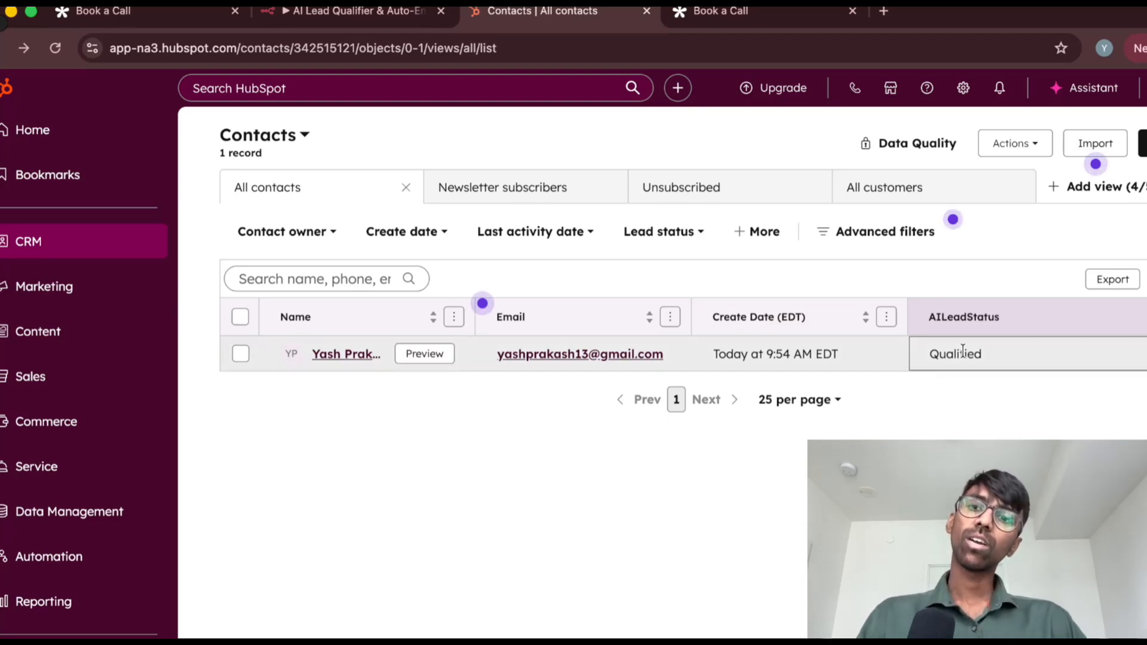
Switch back to n8n and set the AILeadStatus custom property's value to Nurturing in the If node's false-branch contact node
left_click(402, 13)
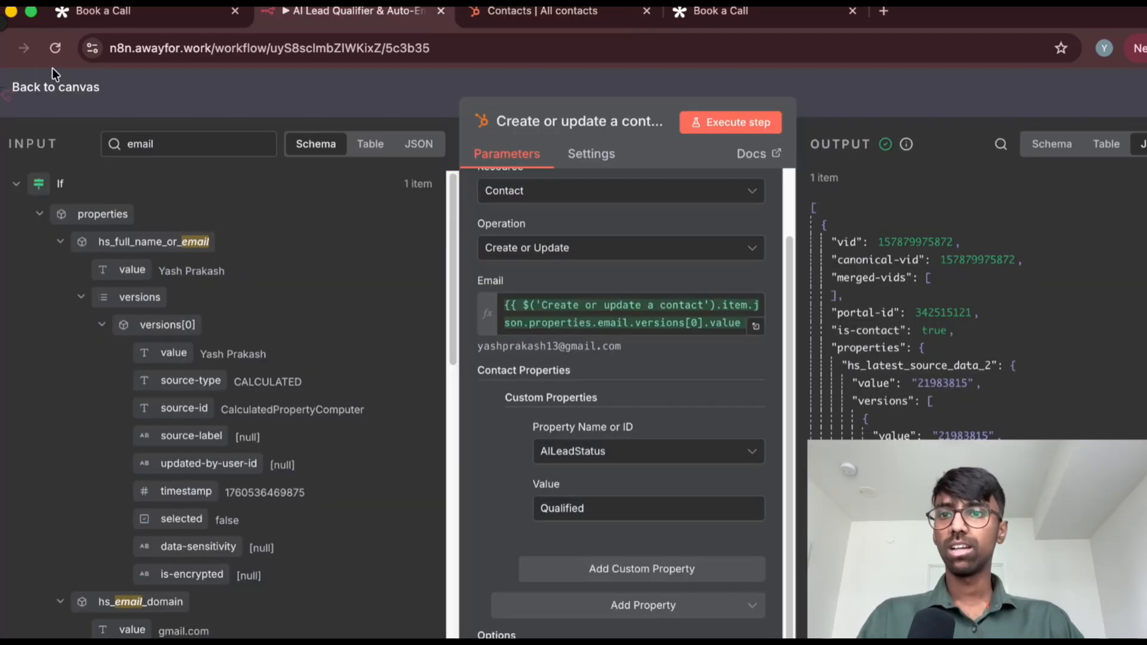
left_click(53, 89)
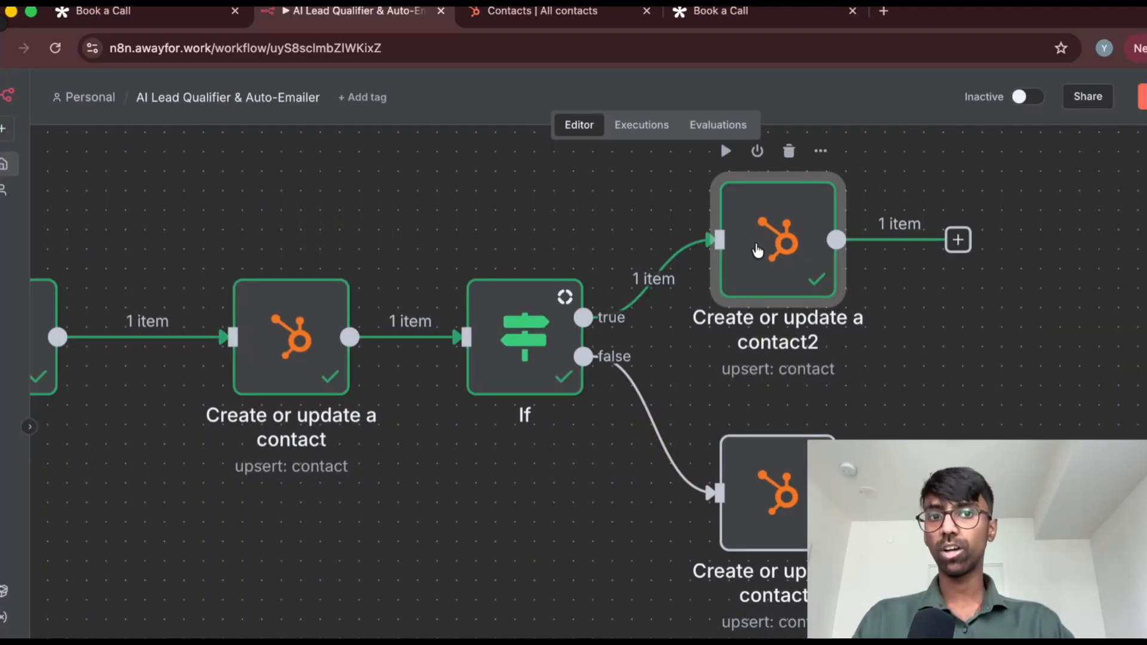
double_click(767, 492)
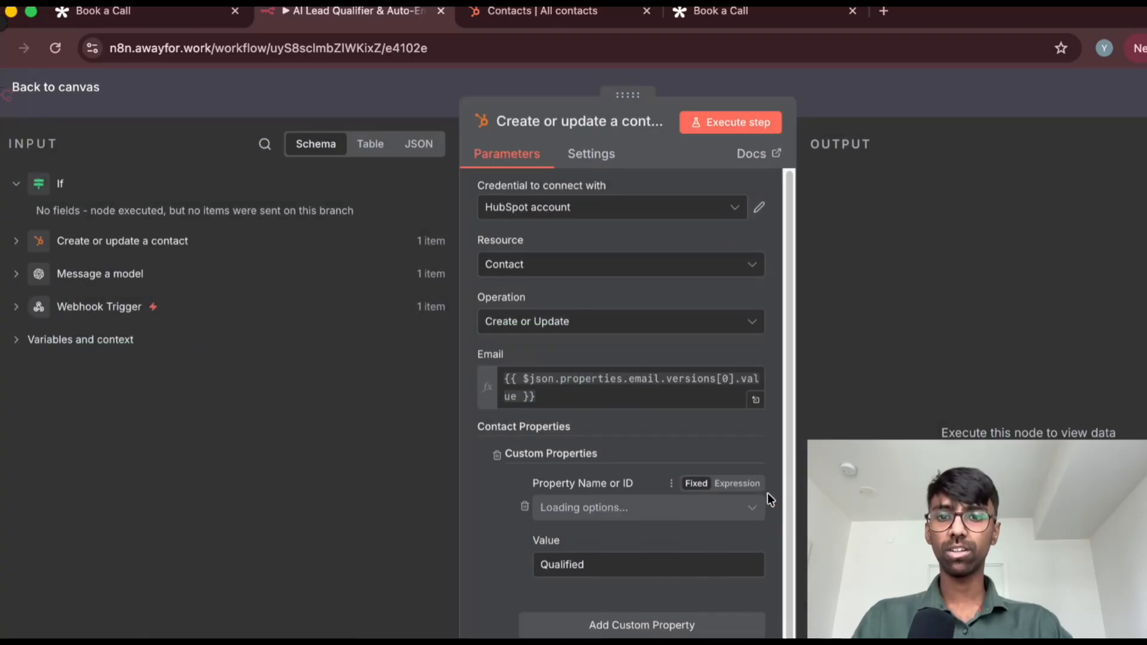
double_click(569, 565)
type("Burturubg")
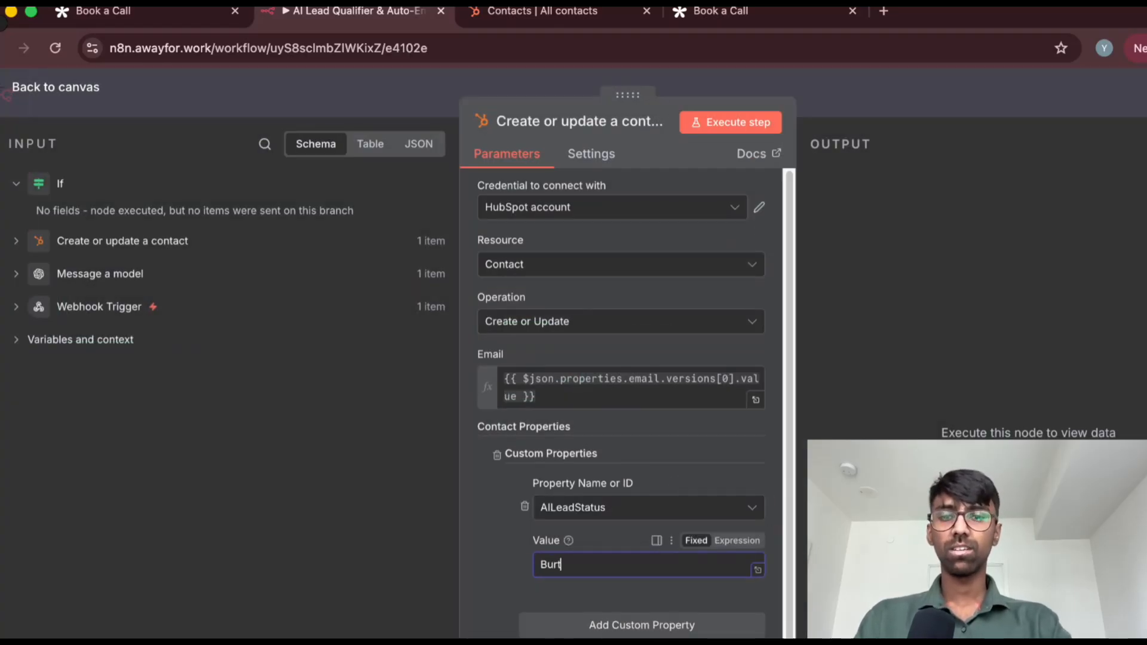
key("ctrl+a")
type("Nur")
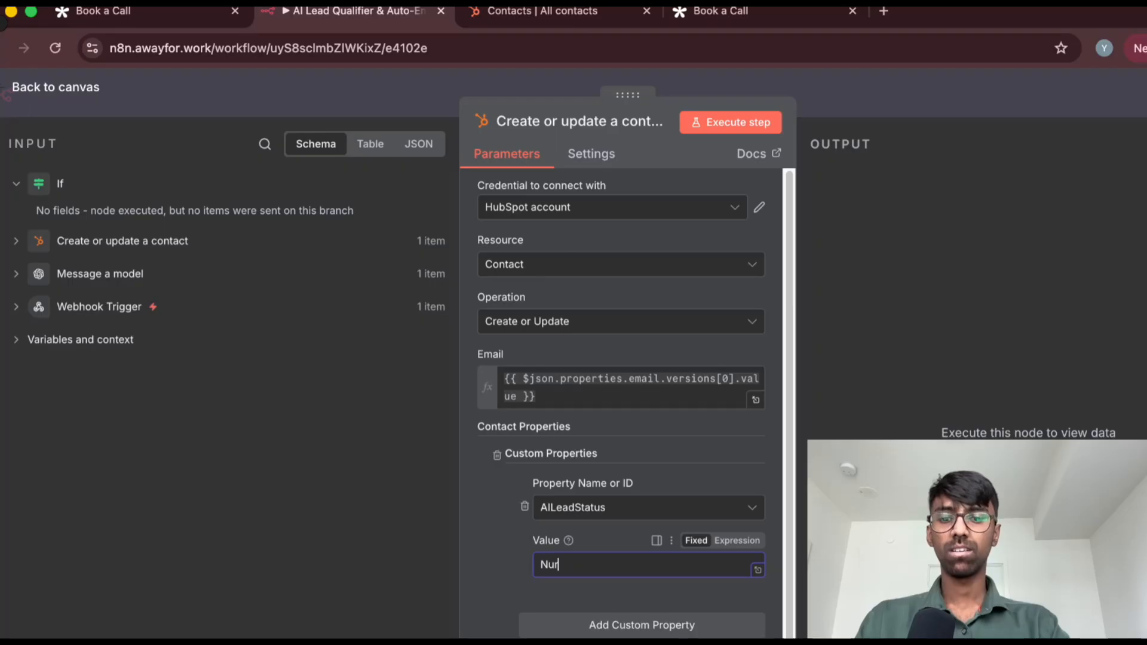
left_click(464, 582)
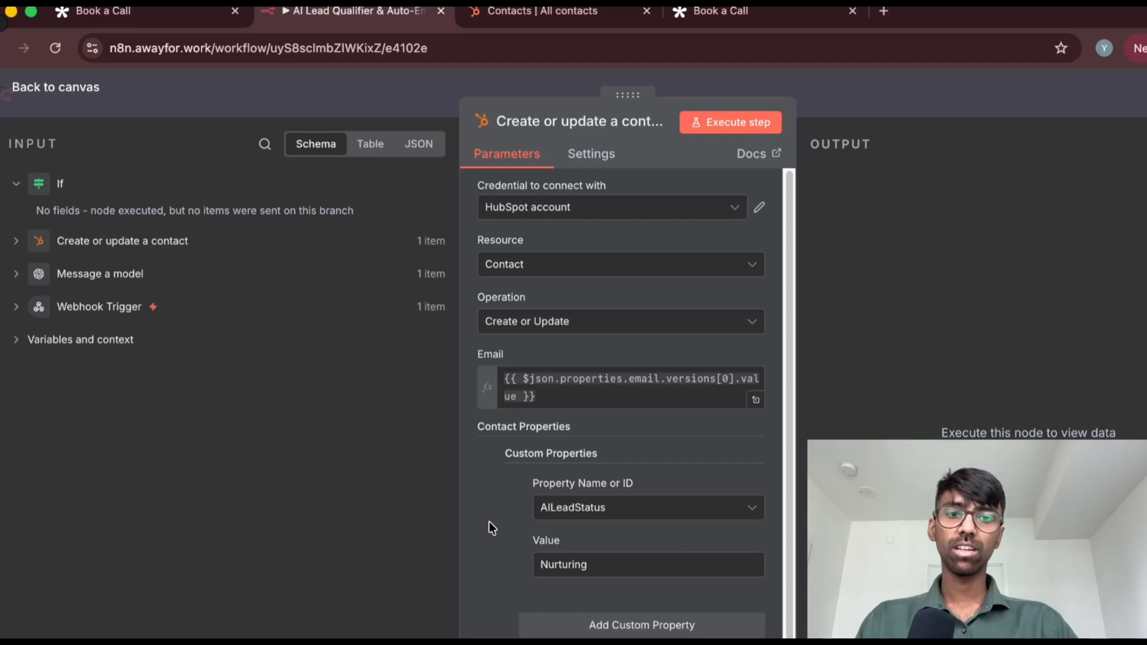
left_click(27, 83)
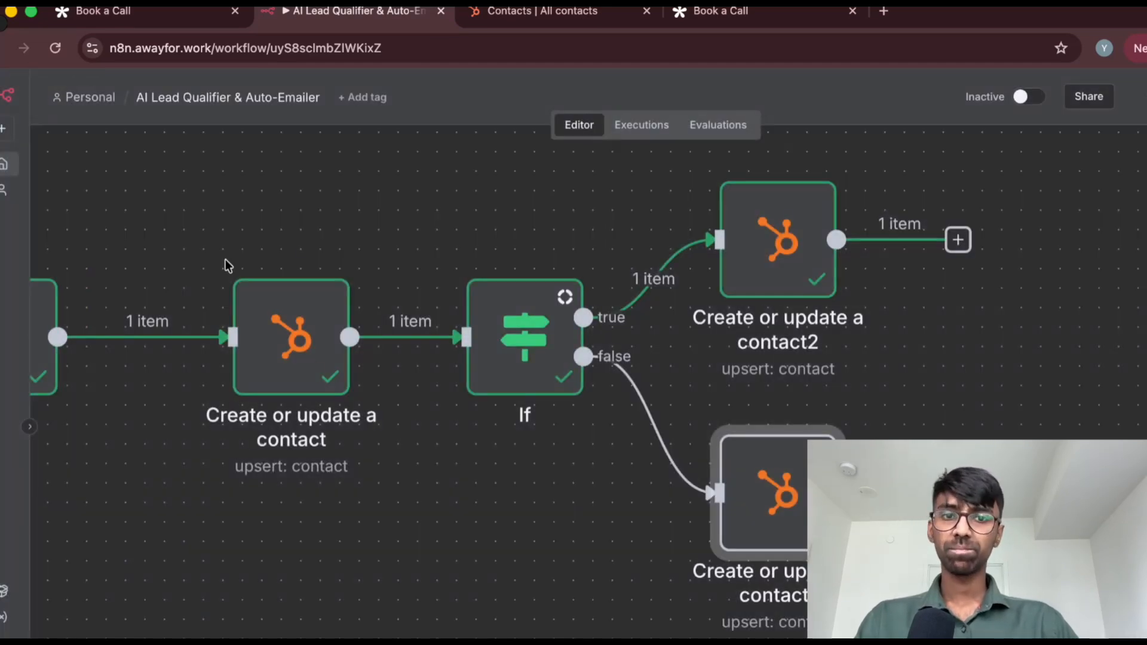
Examine the workflow from both contact branches back to the Webhook Trigger, and check the contact's AILeadStatus in HubSpot
scroll(338, 450, "down", 4)
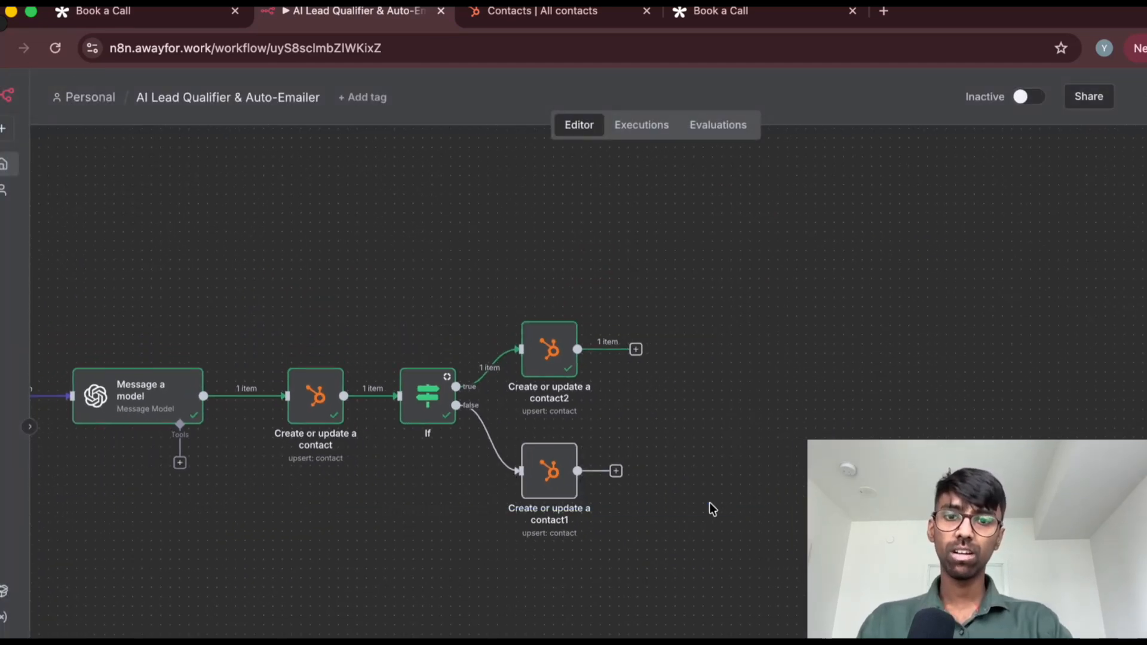
scroll(709, 508, "down", 1)
scroll(174, 593, "down", 5)
scroll(174, 593, "up", 10)
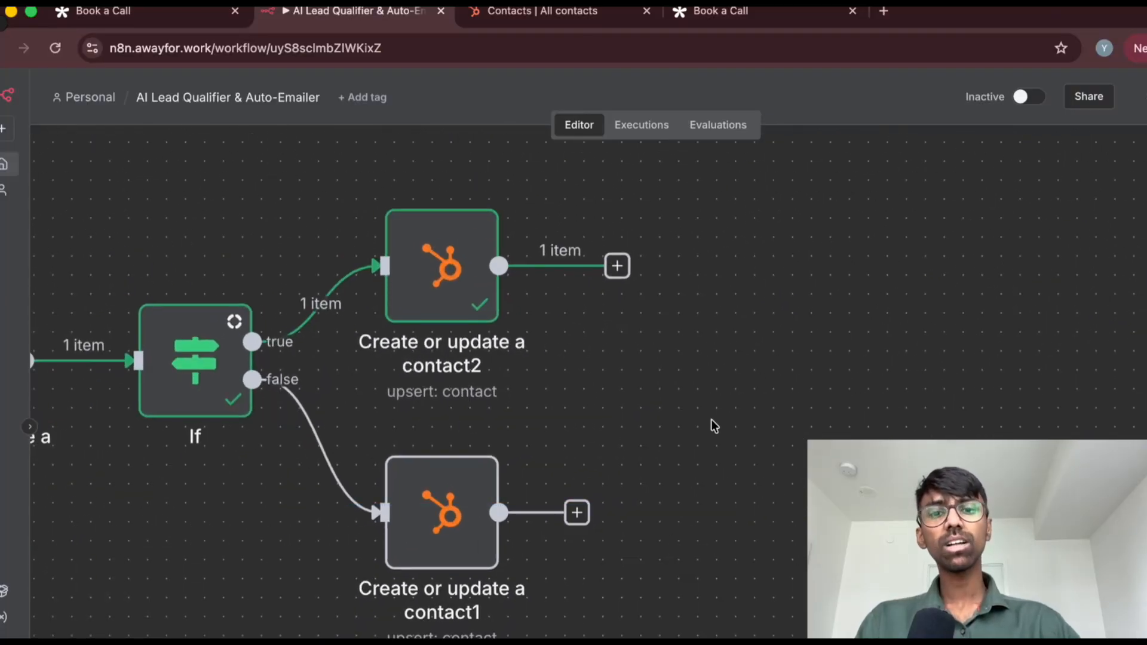
scroll(713, 412, "left", 10)
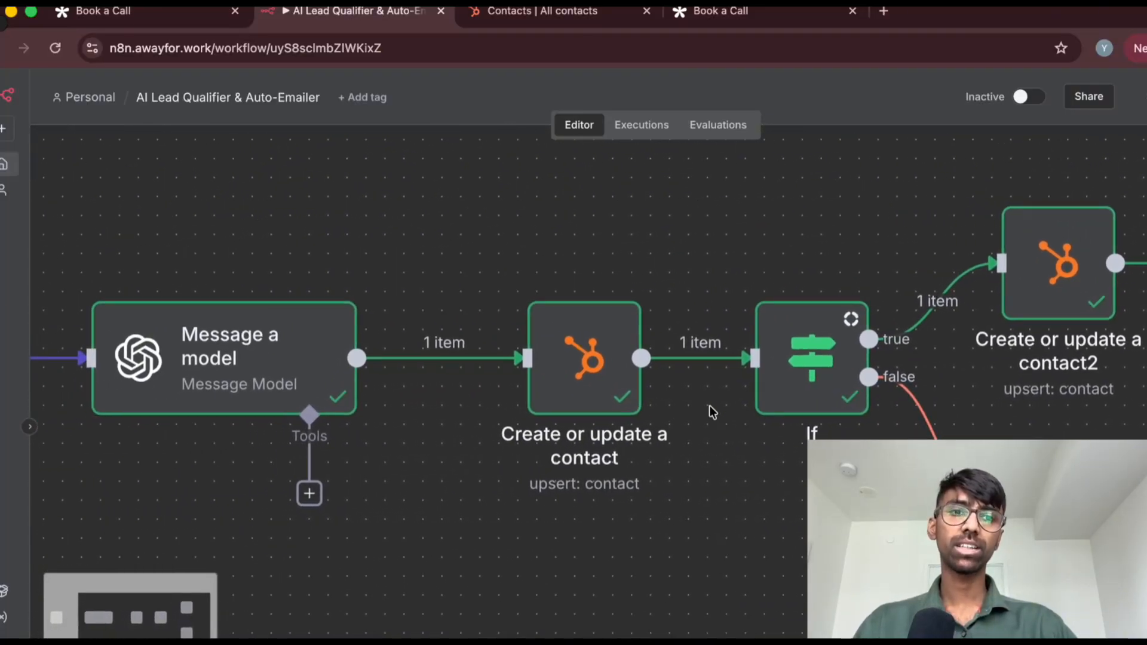
scroll(709, 405, "down", 5)
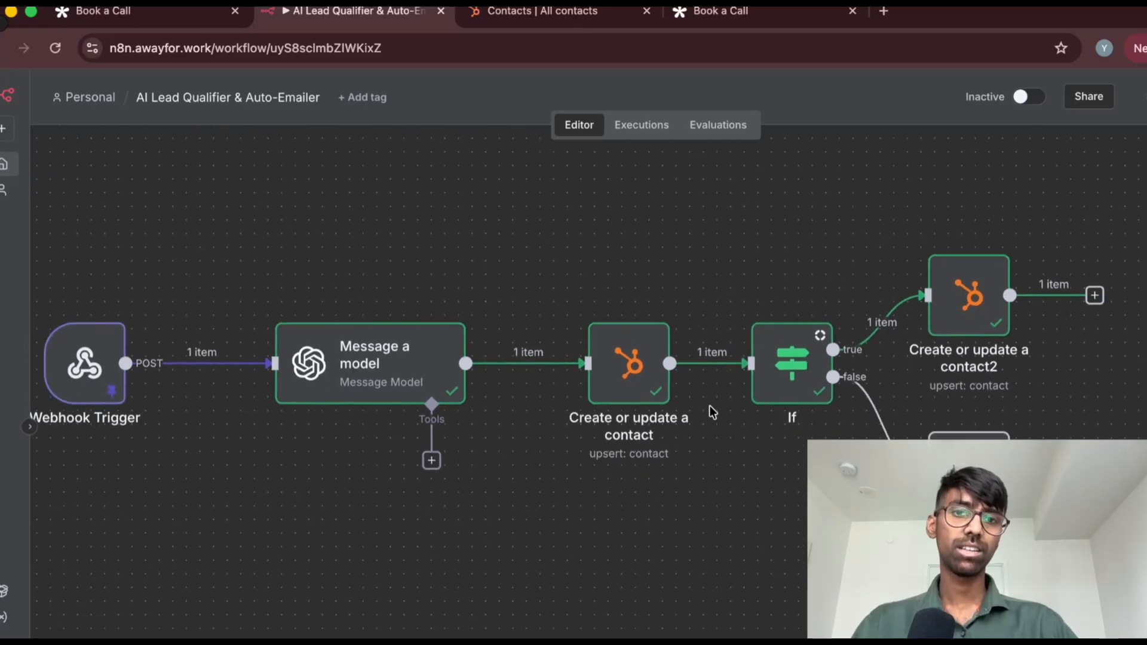
scroll(647, 532, "left", 2)
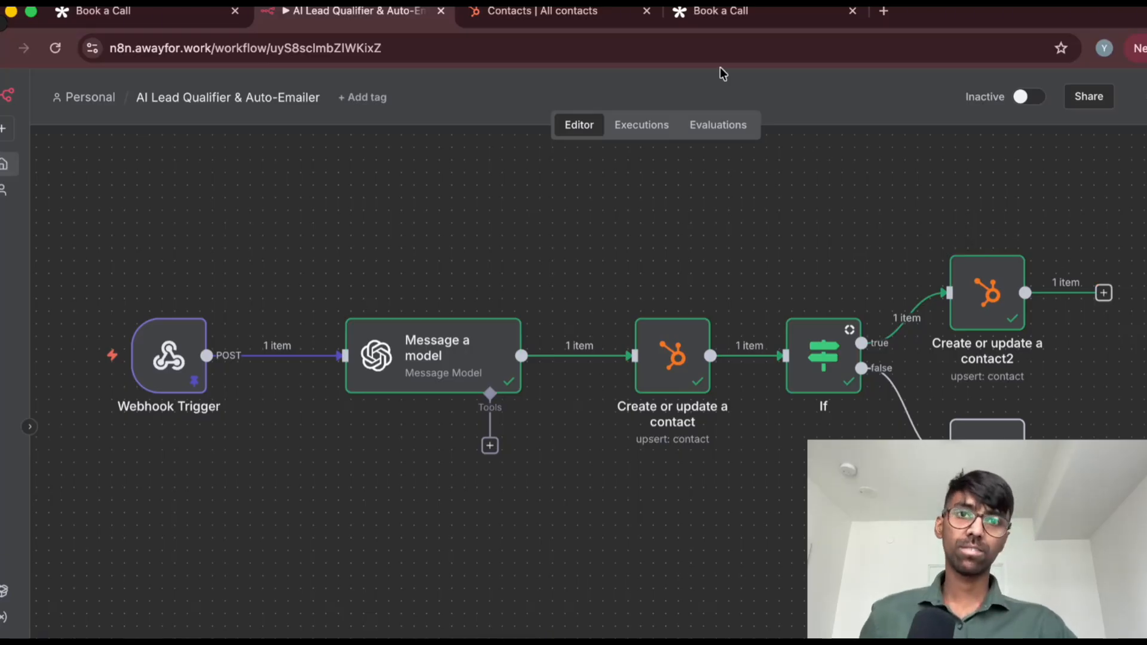
left_click(534, 12)
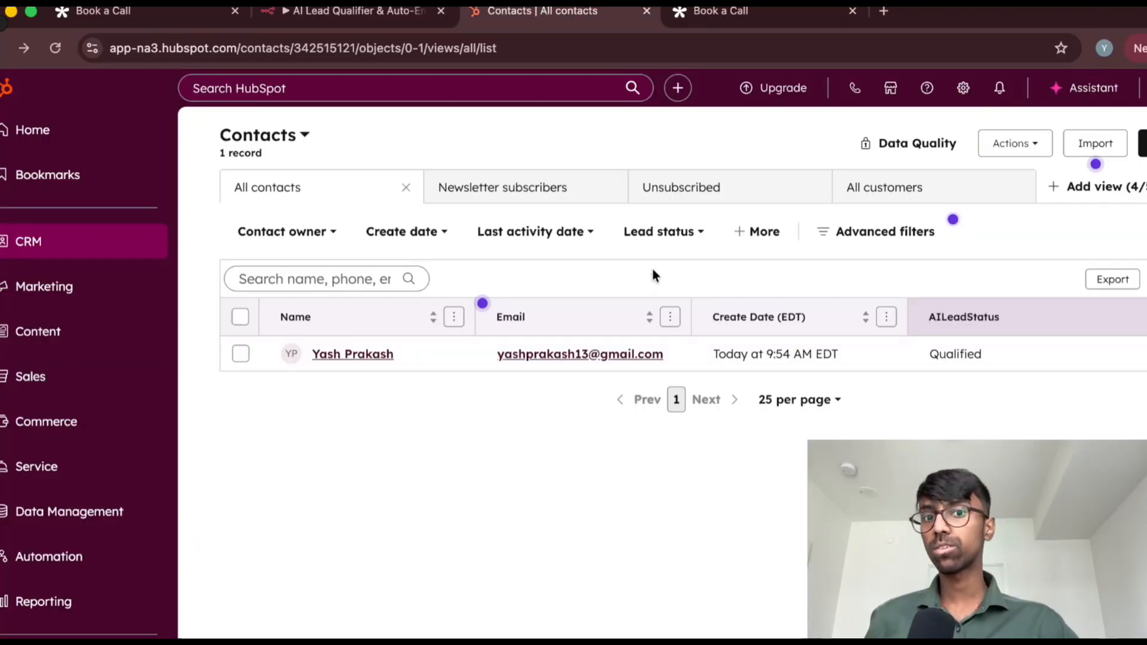
left_click(418, 12)
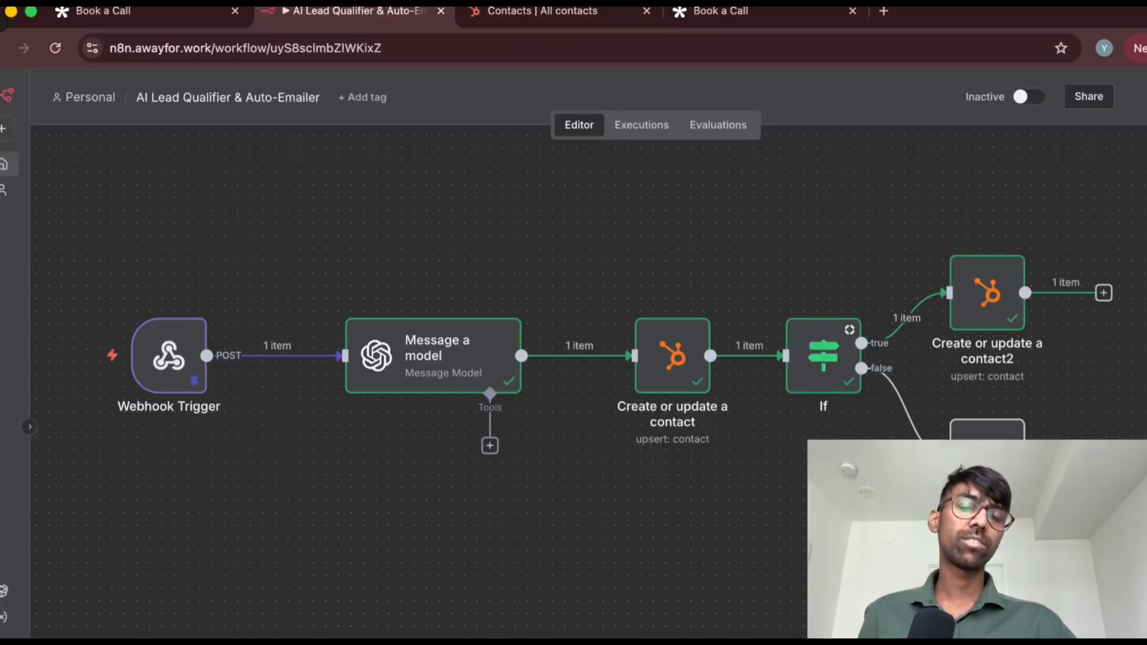
Switch to HubSpot and view the Campaigns page under Marketing, examining its campaign management heading
left_click(535, 12)
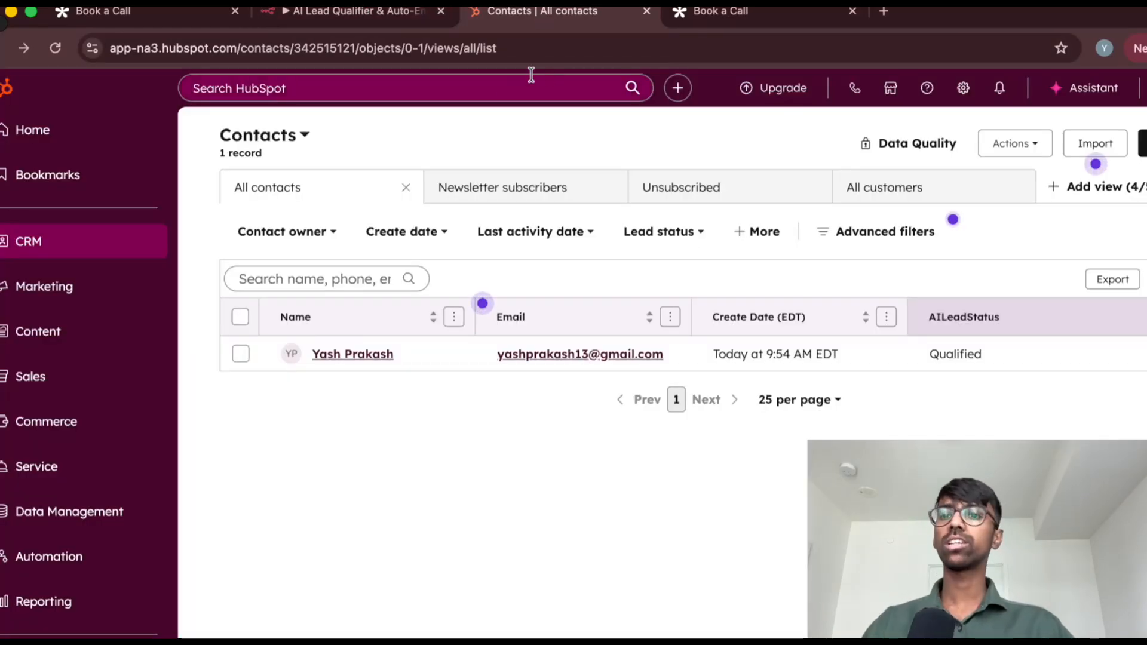
mouse_move(104, 288)
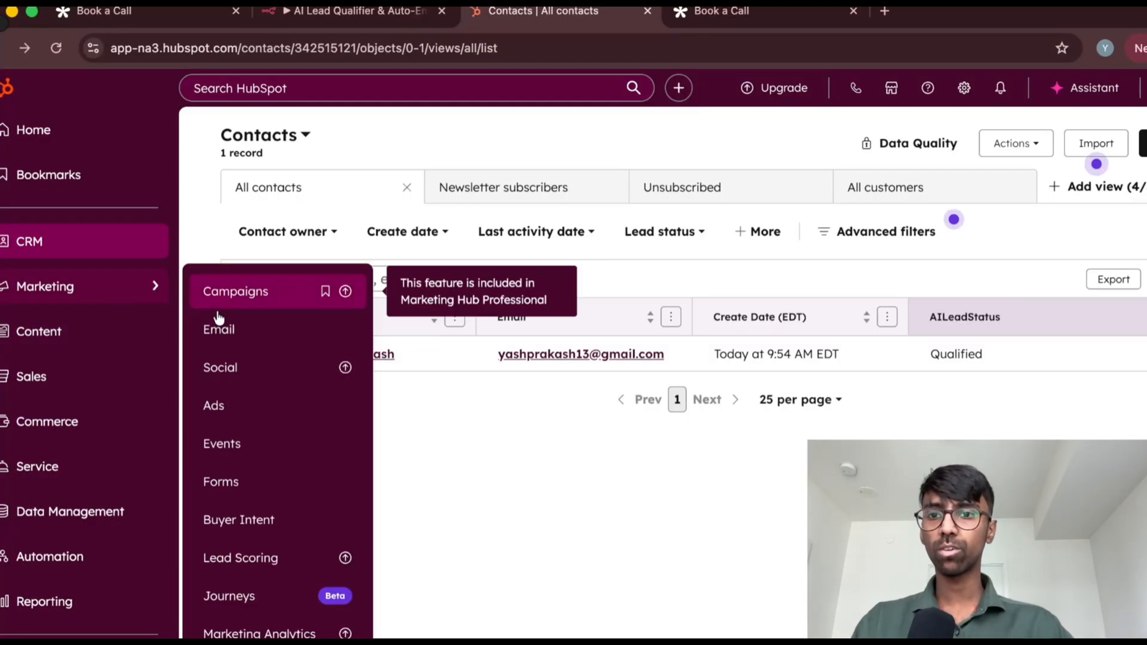
left_click(233, 290)
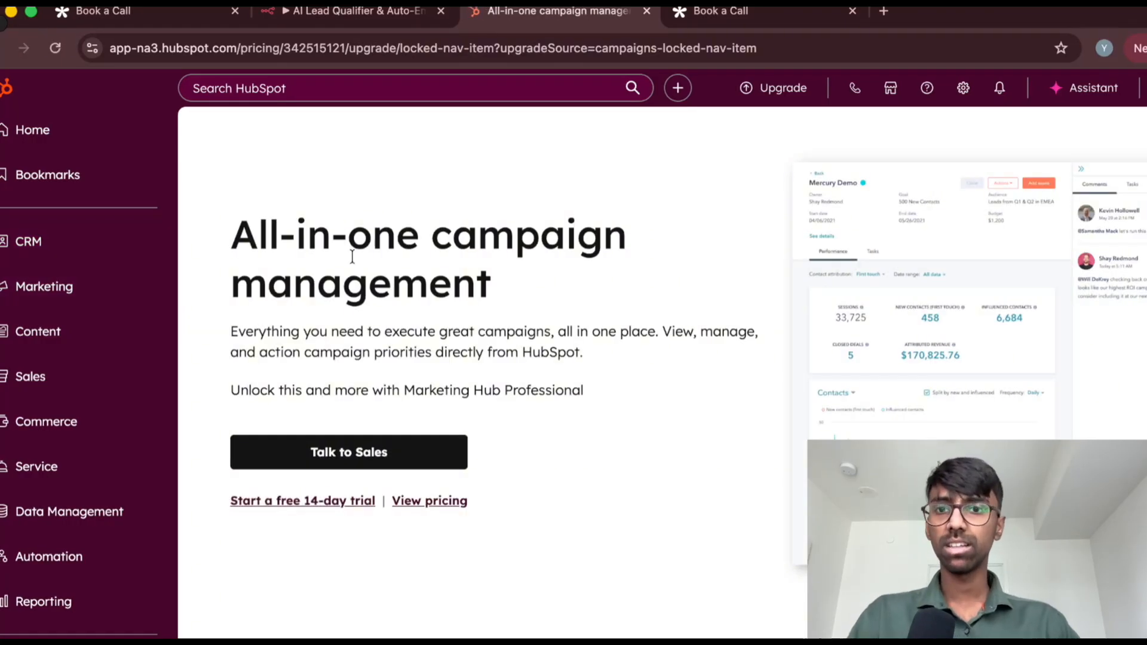
left_click_drag(245, 232, 537, 302)
left_click(197, 264)
Return to the HubSpot contacts list and view the options available for the contact's AILeadStatus
mouse_move(89, 241)
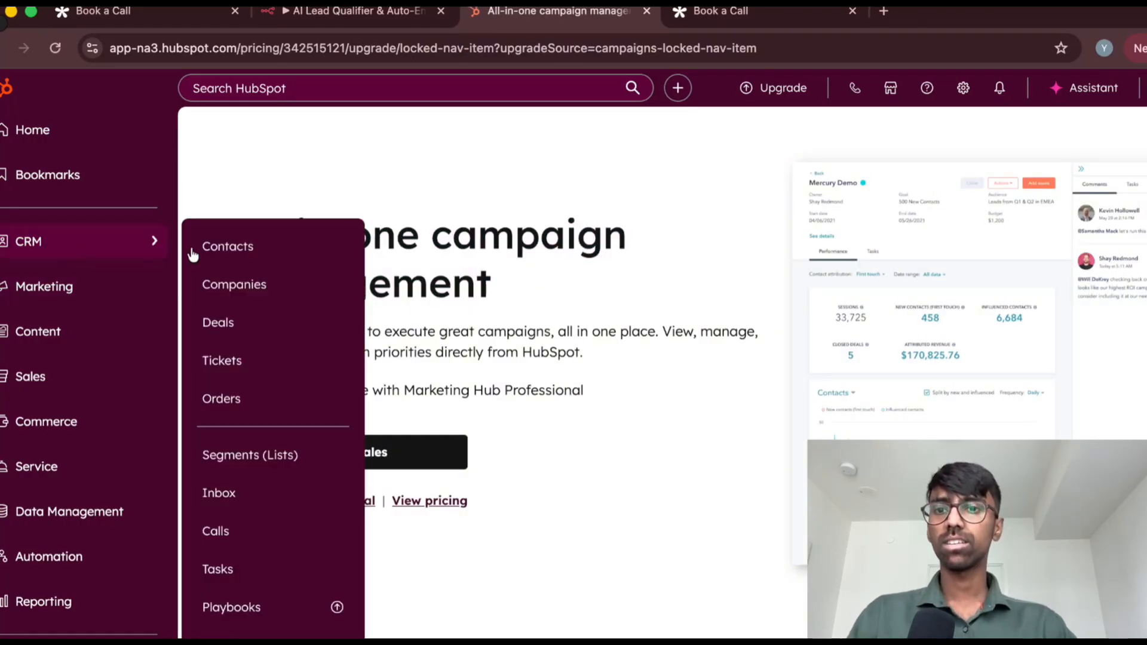
left_click(230, 246)
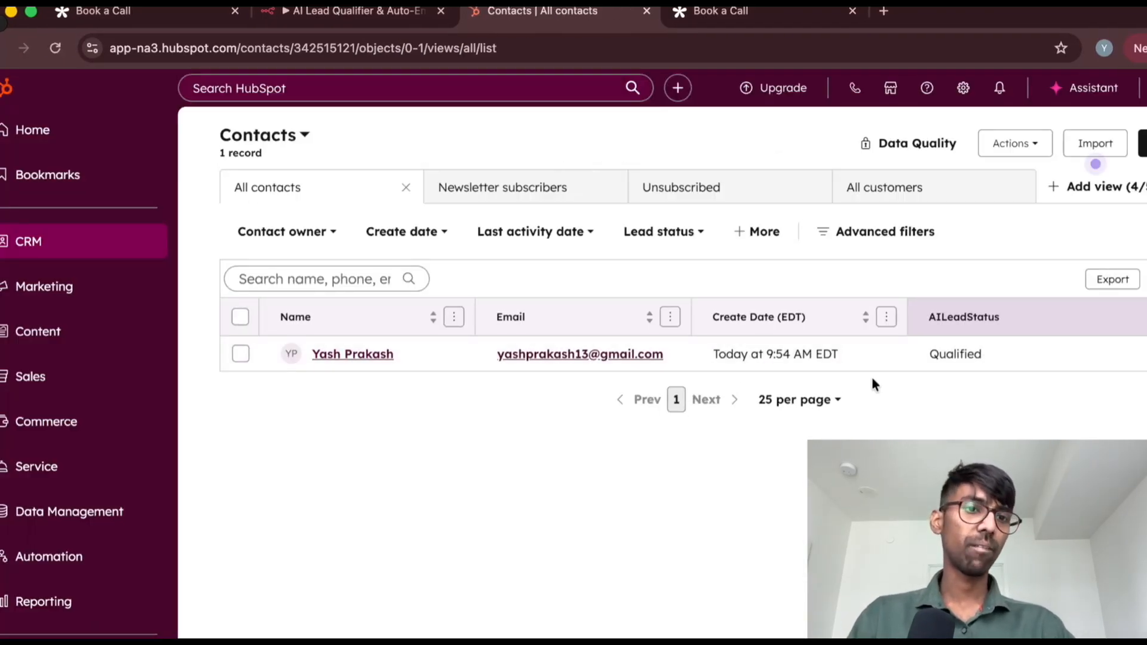
left_click(943, 353)
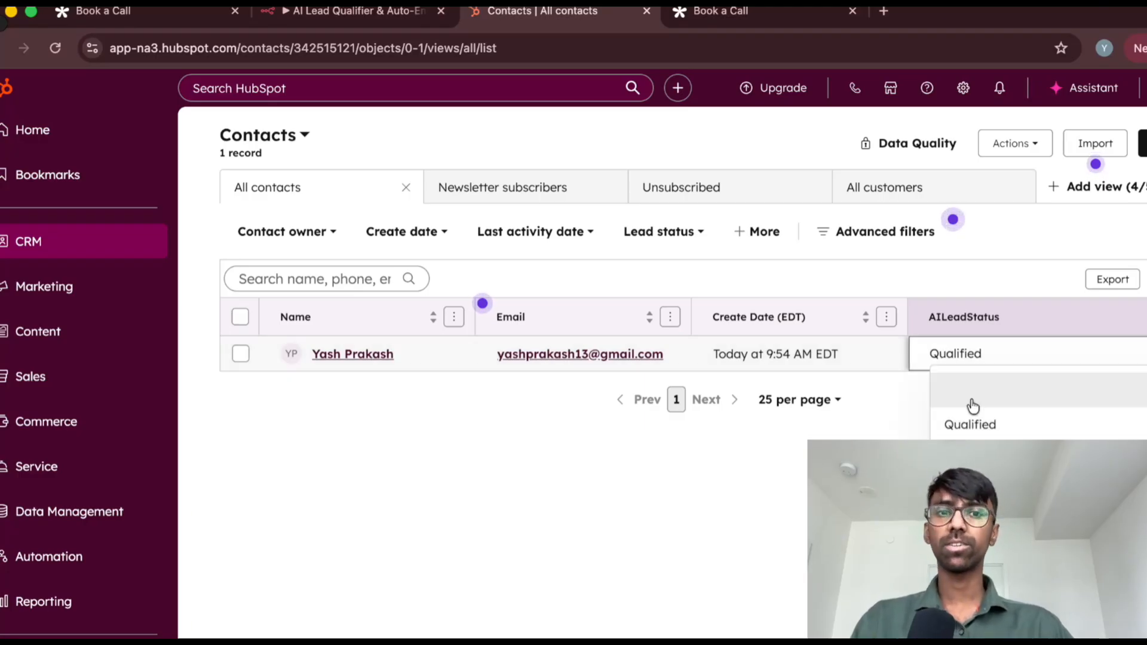
left_click(772, 490)
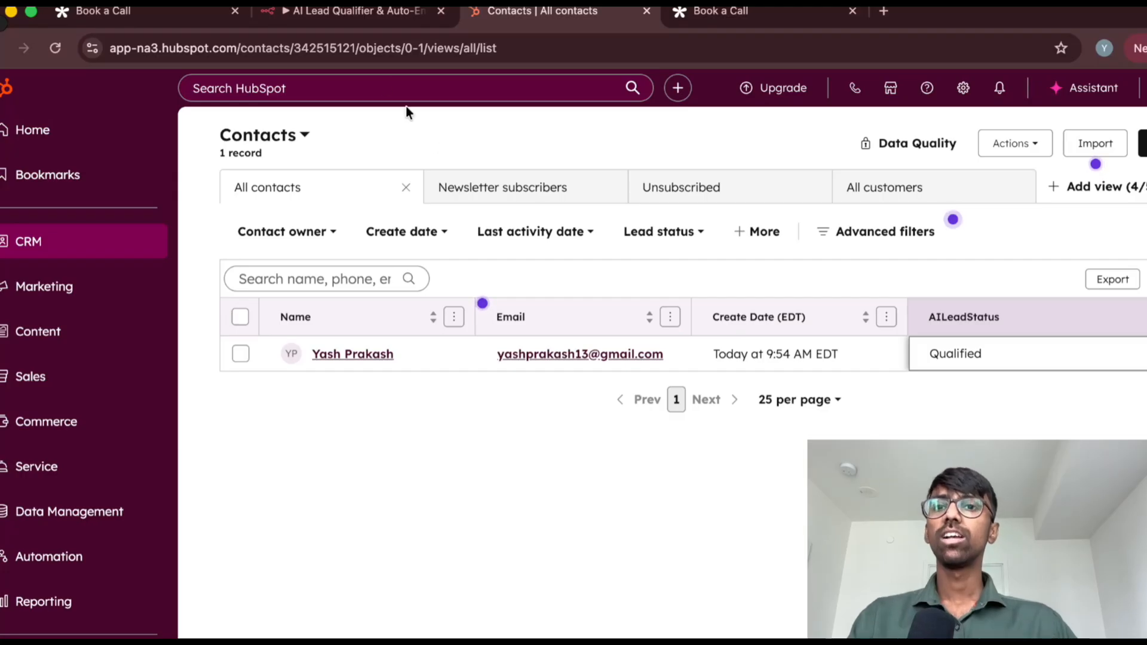
Switch to the n8n workflow and review its full node chain alongside the HubSpot contacts list
left_click(371, 17)
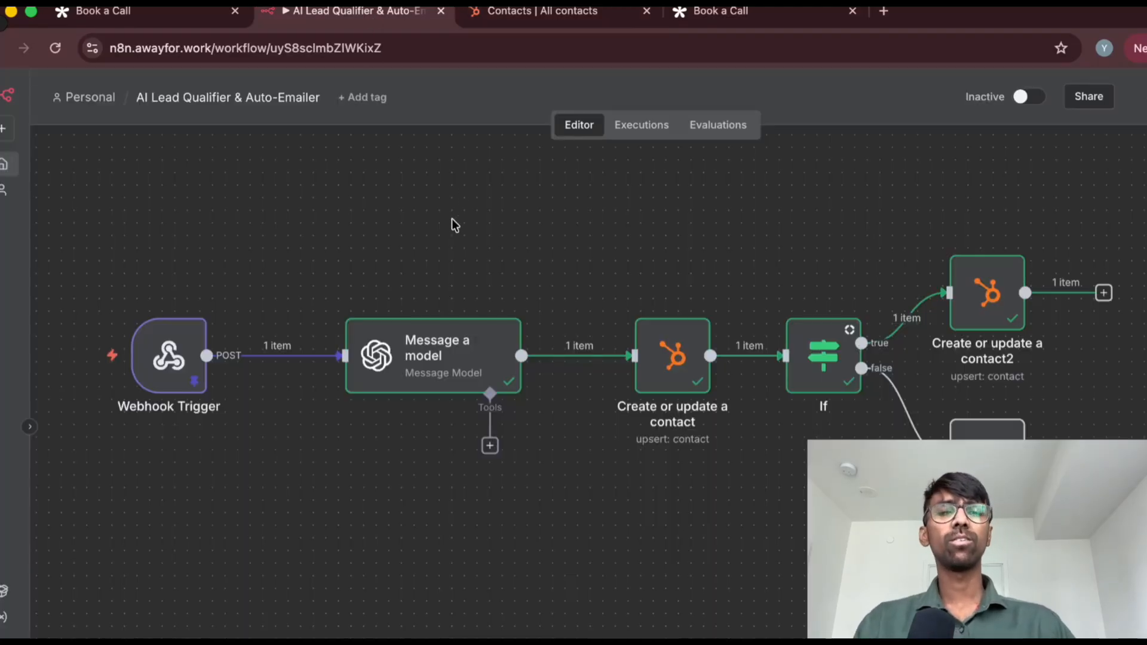
scroll(451, 219, "down", 3)
scroll(452, 218, "left", 1)
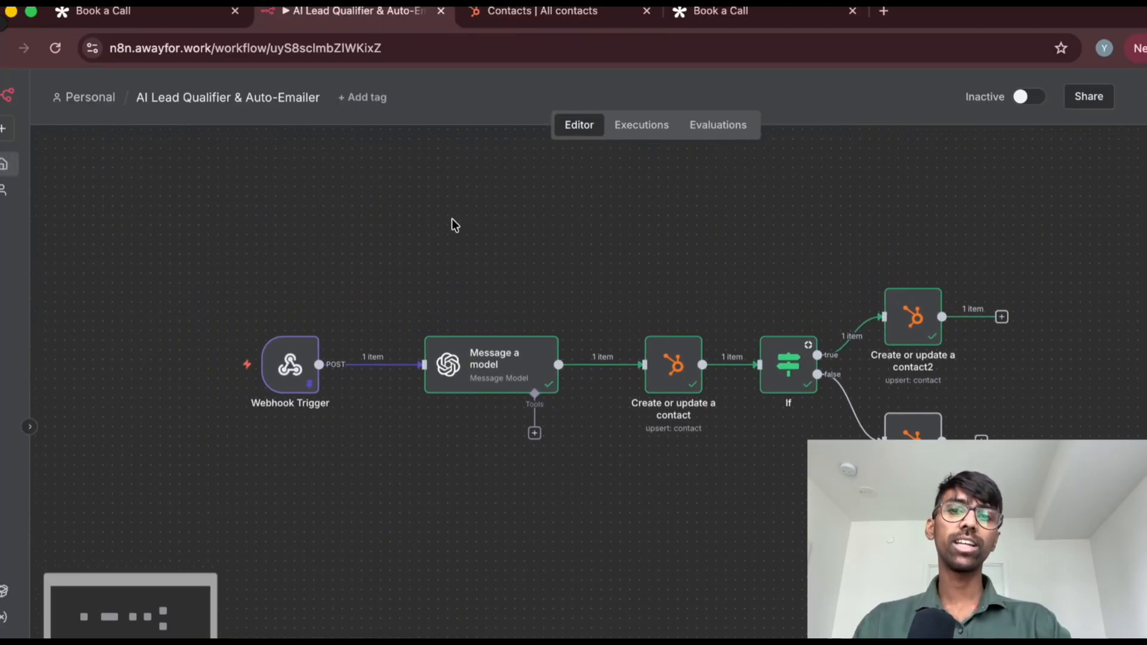
scroll(452, 218, "right", 1)
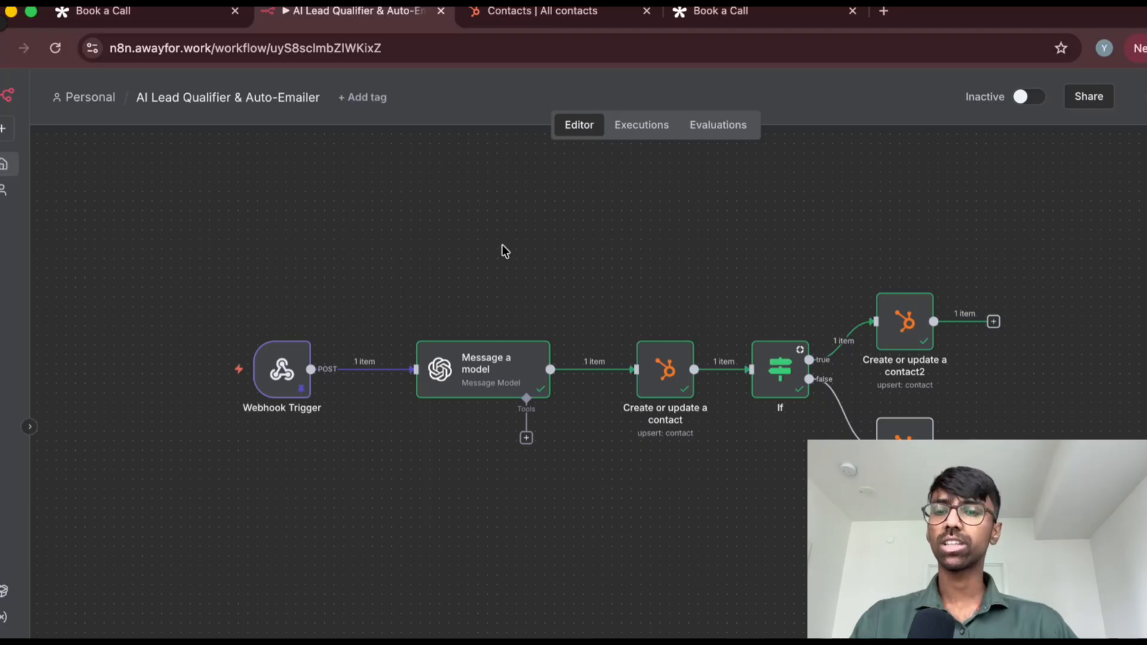
left_click(538, 12)
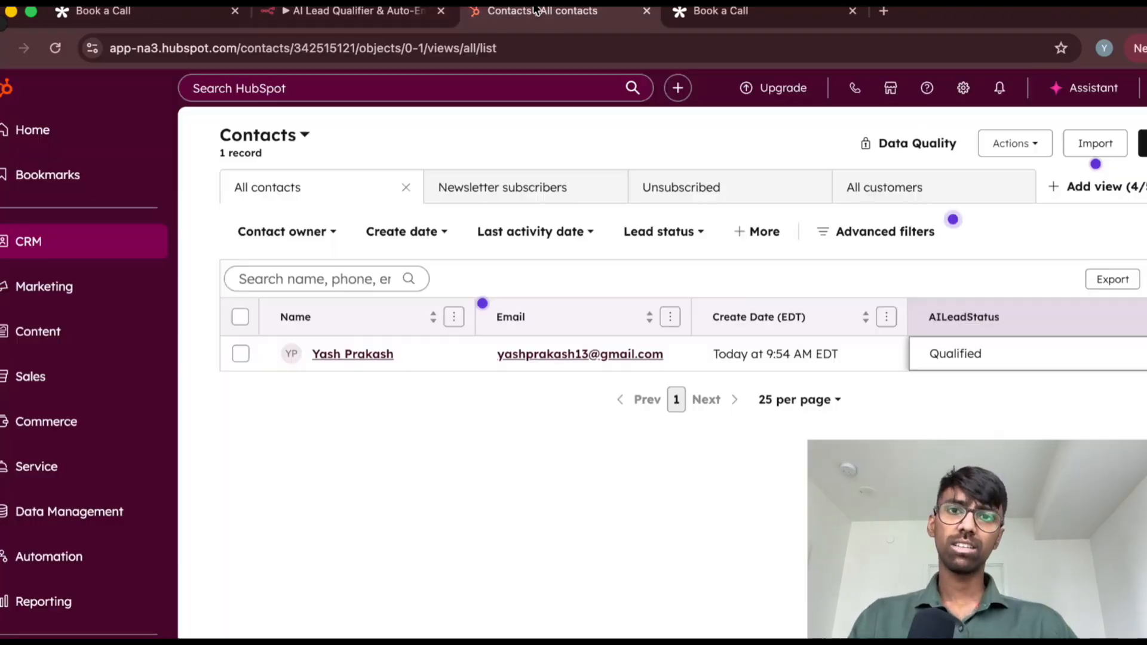
left_click(352, 11)
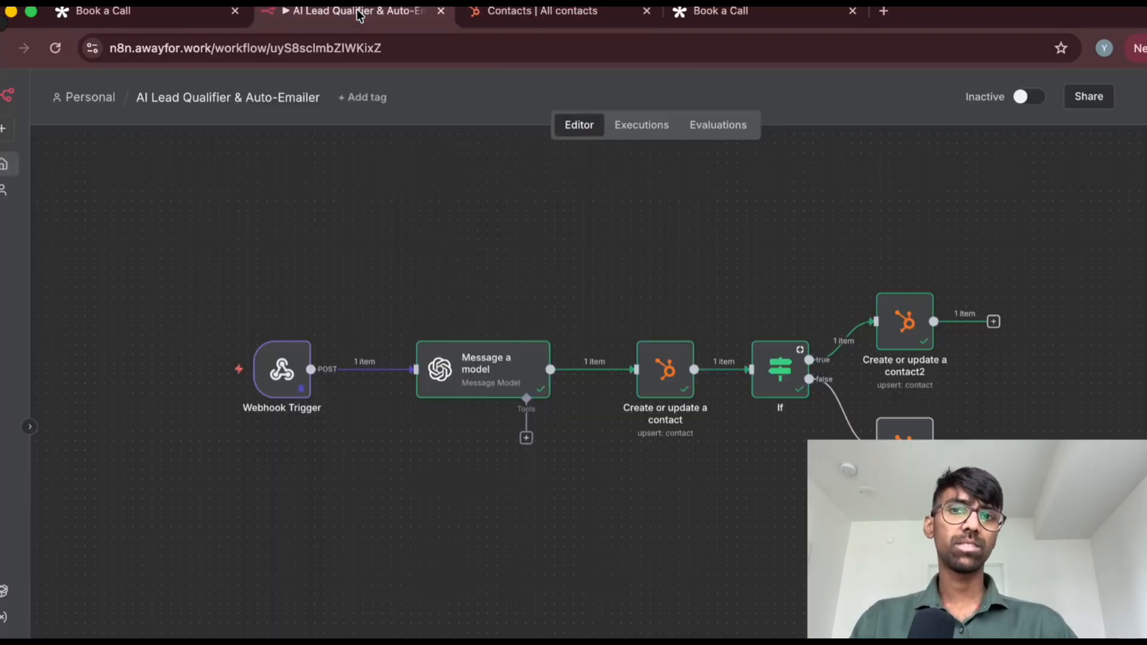